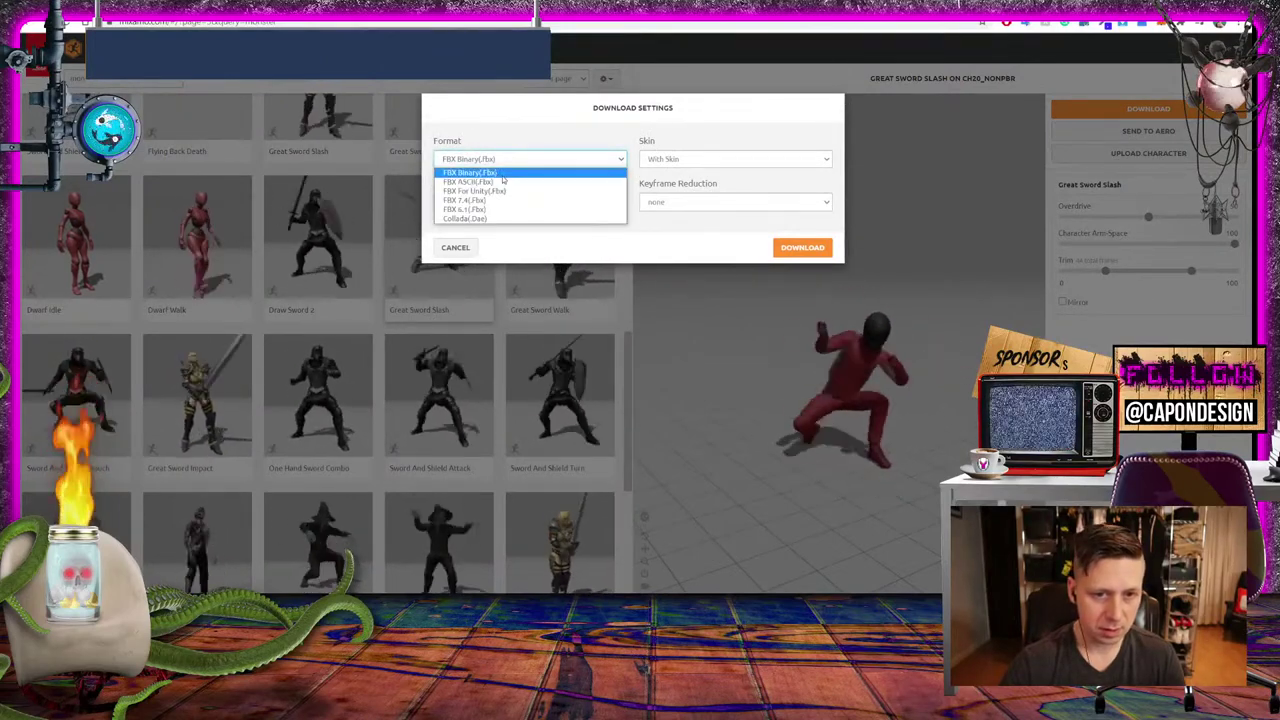
Download the Great Sword Slash animation as FBX 6.1 without skin and with keyframe reduction set to none
left_click(503, 210)
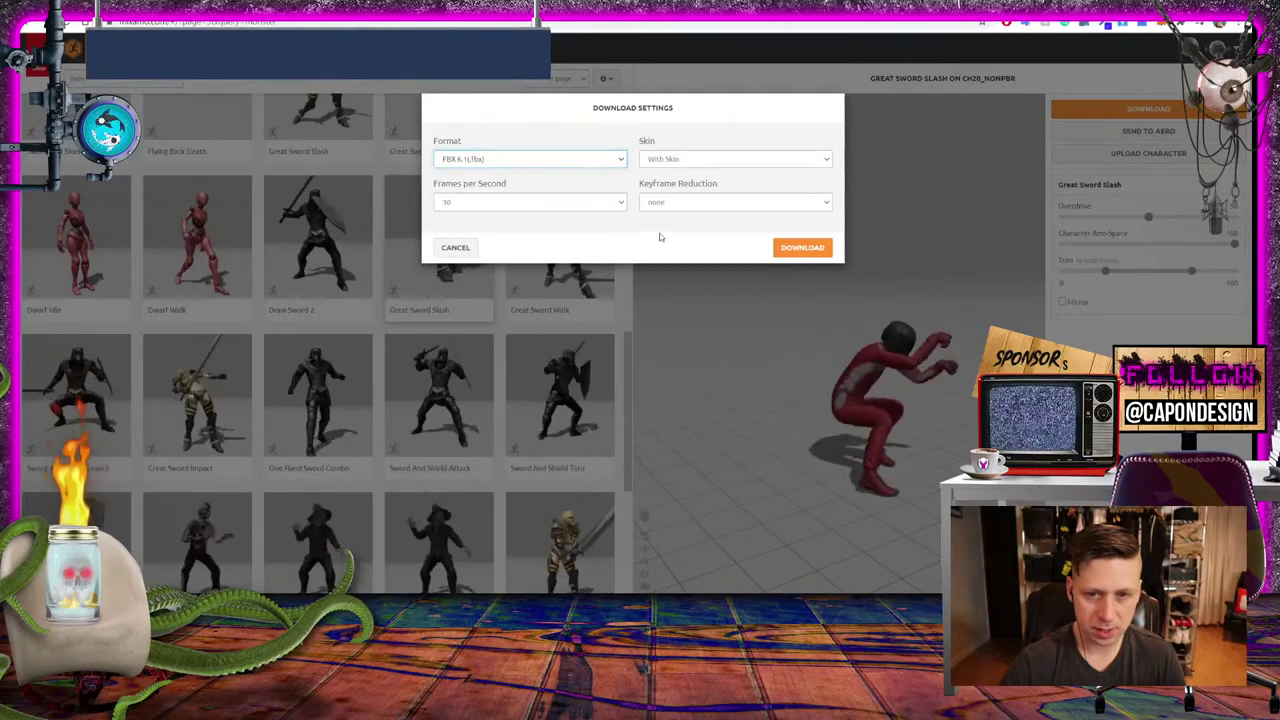
left_click(735, 159)
left_click(690, 180)
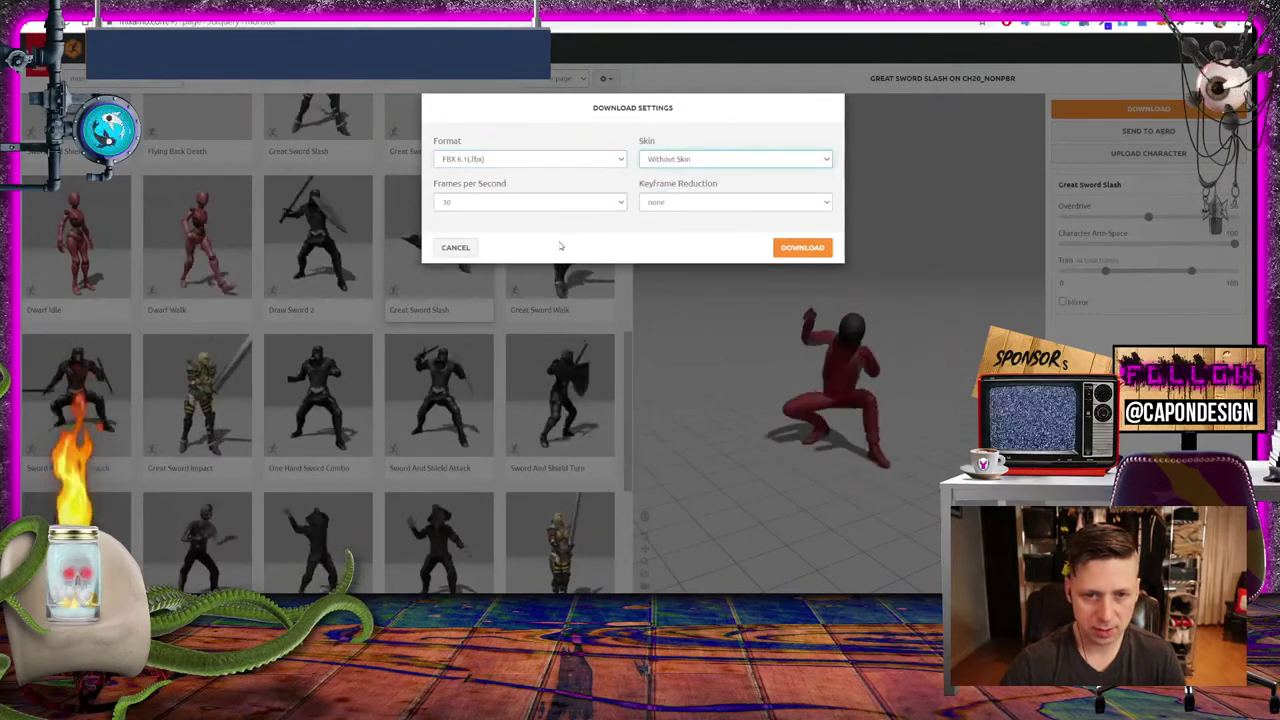
left_click(687, 204)
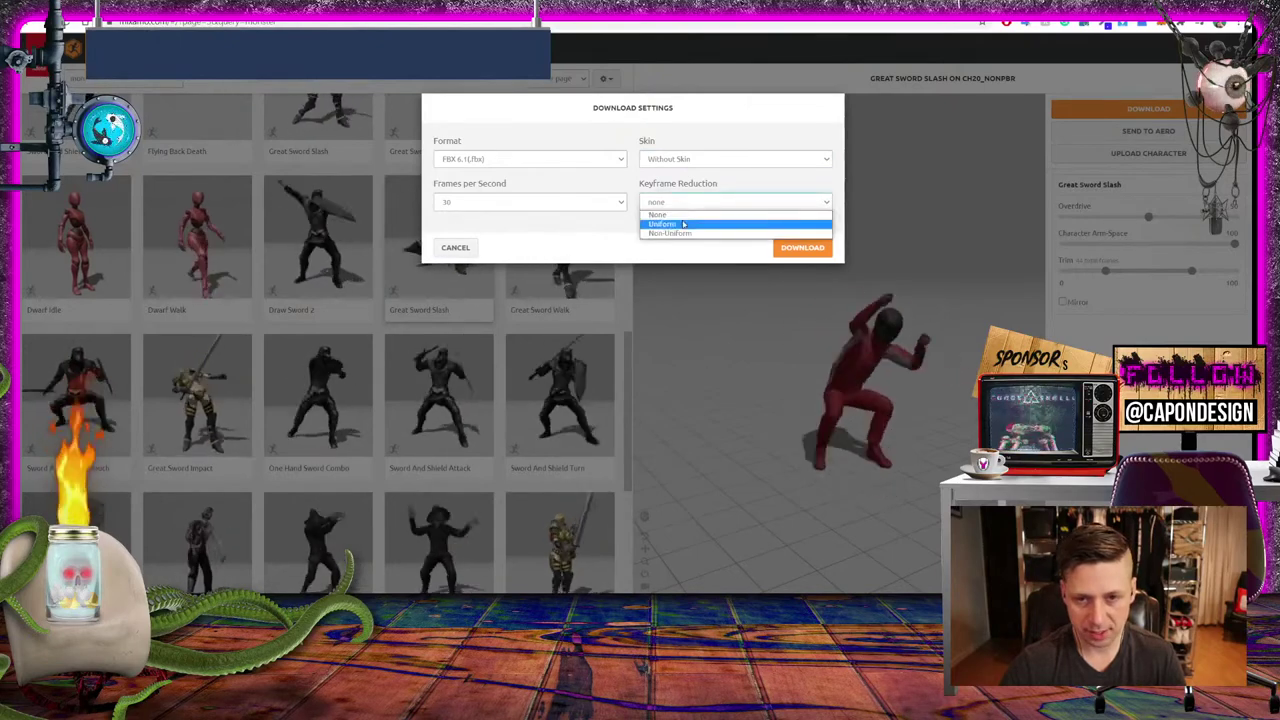
left_click(665, 215)
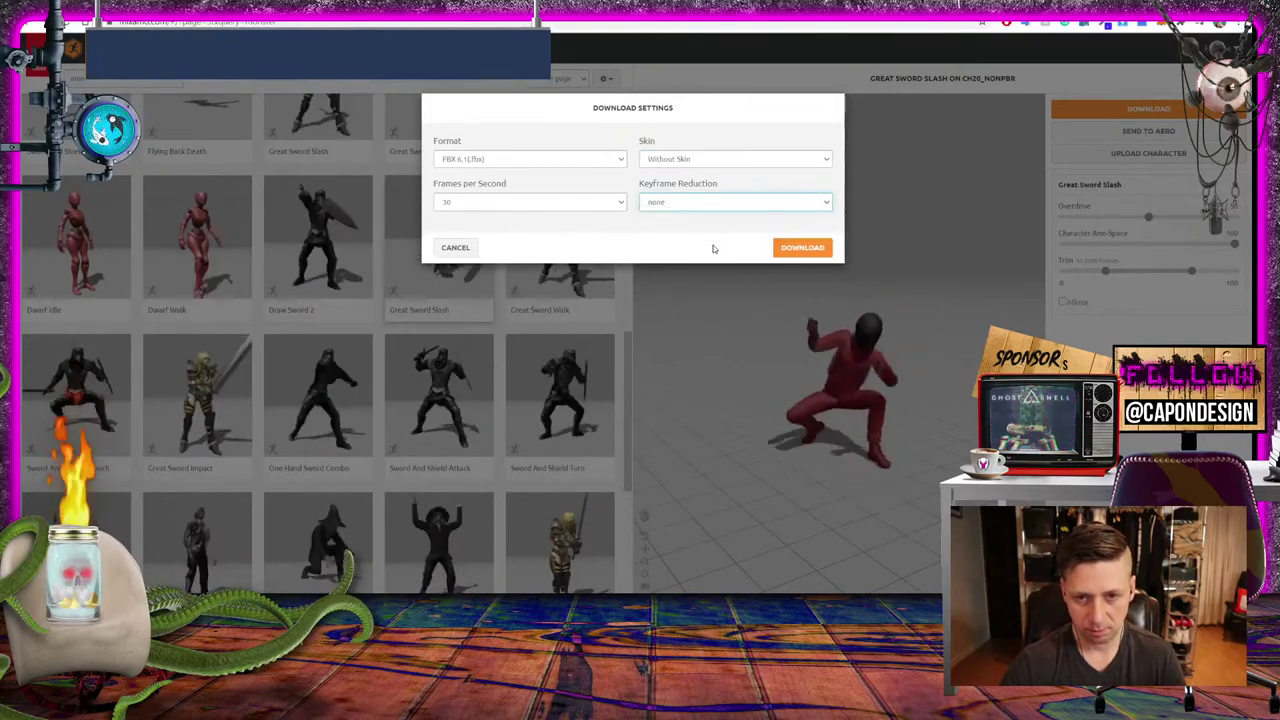
left_click(806, 248)
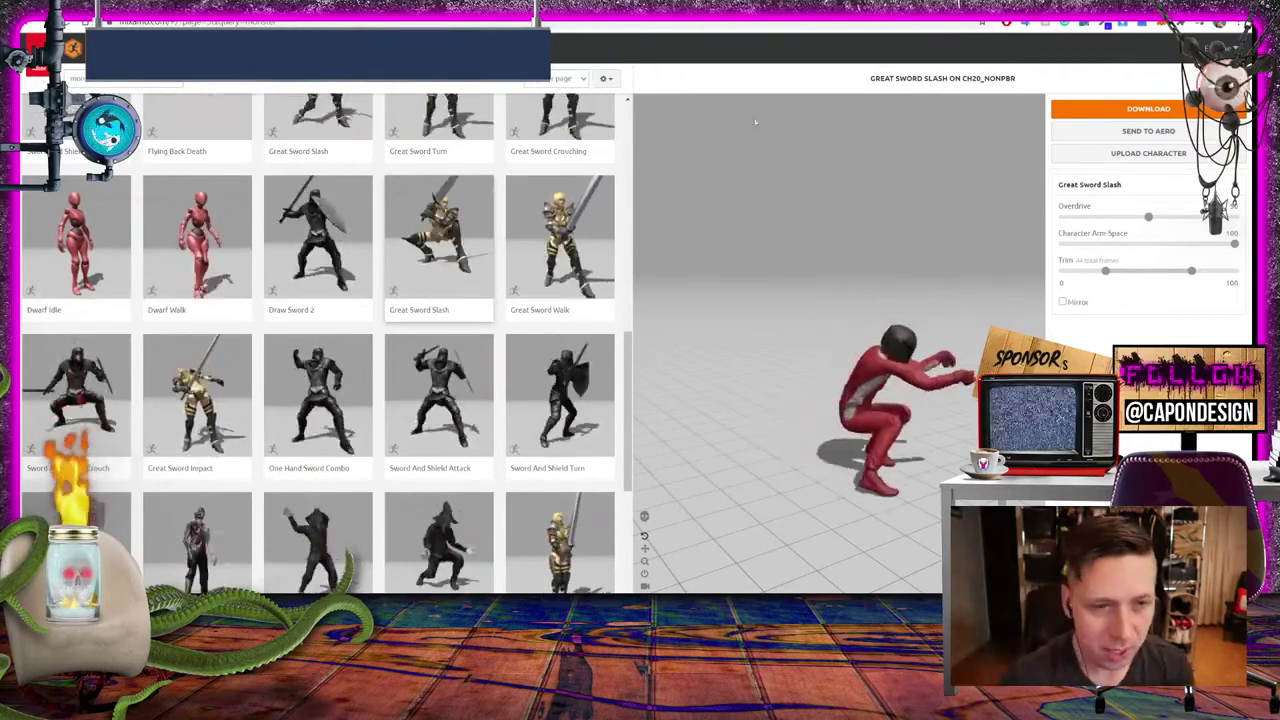
key("alt+Tab")
key("alt+Tab")
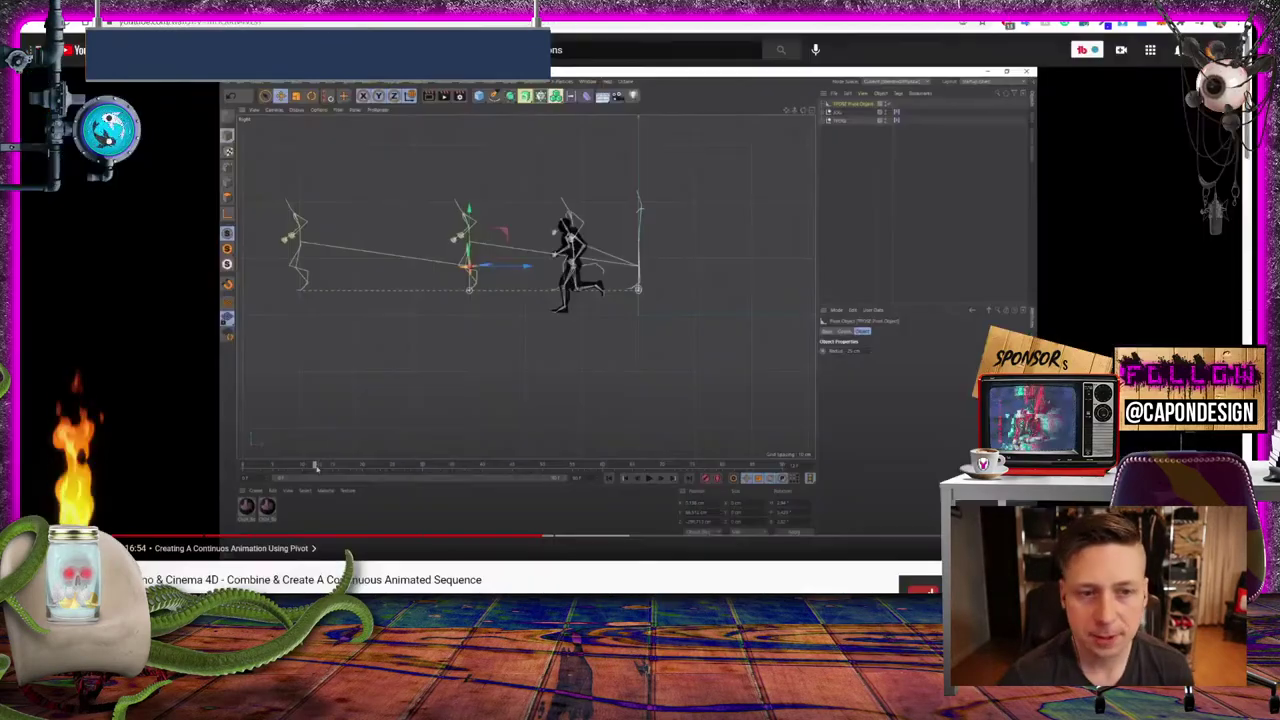
key("alt+Tab")
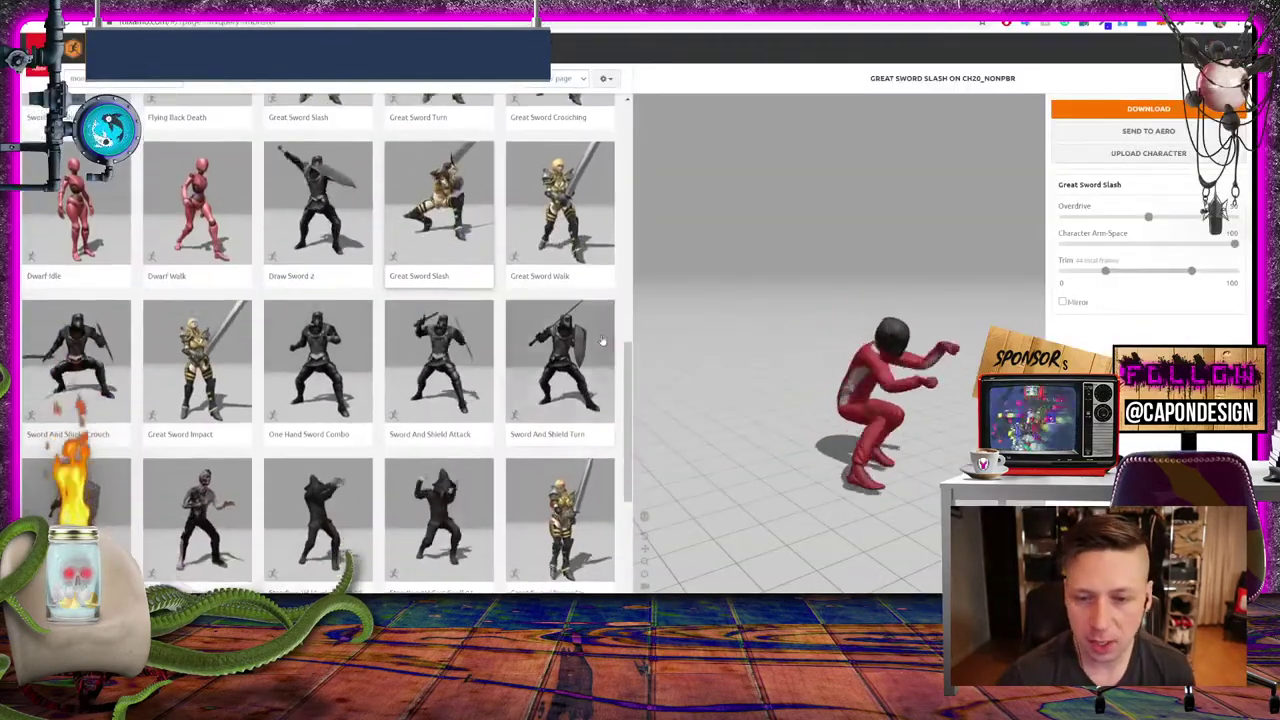
scroll(521, 352, "down", 1)
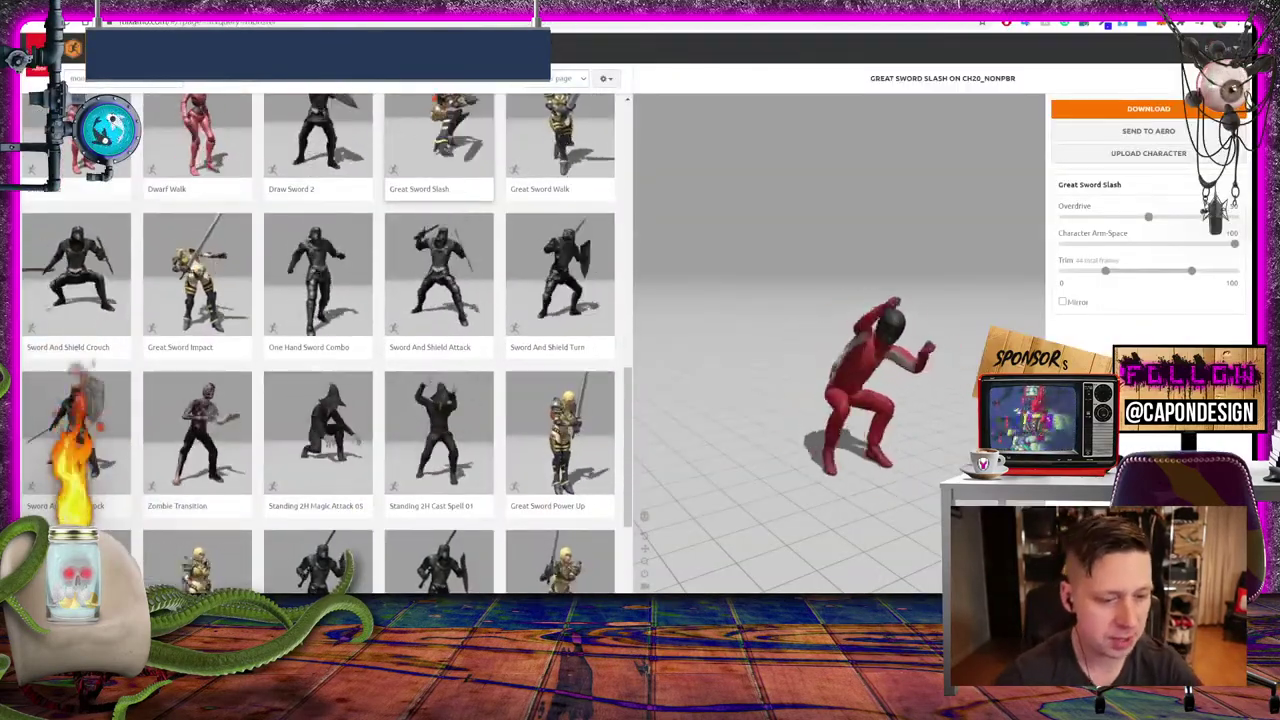
Cut the Great Sword Slash file from the Downloads folder
key("alt+Tab")
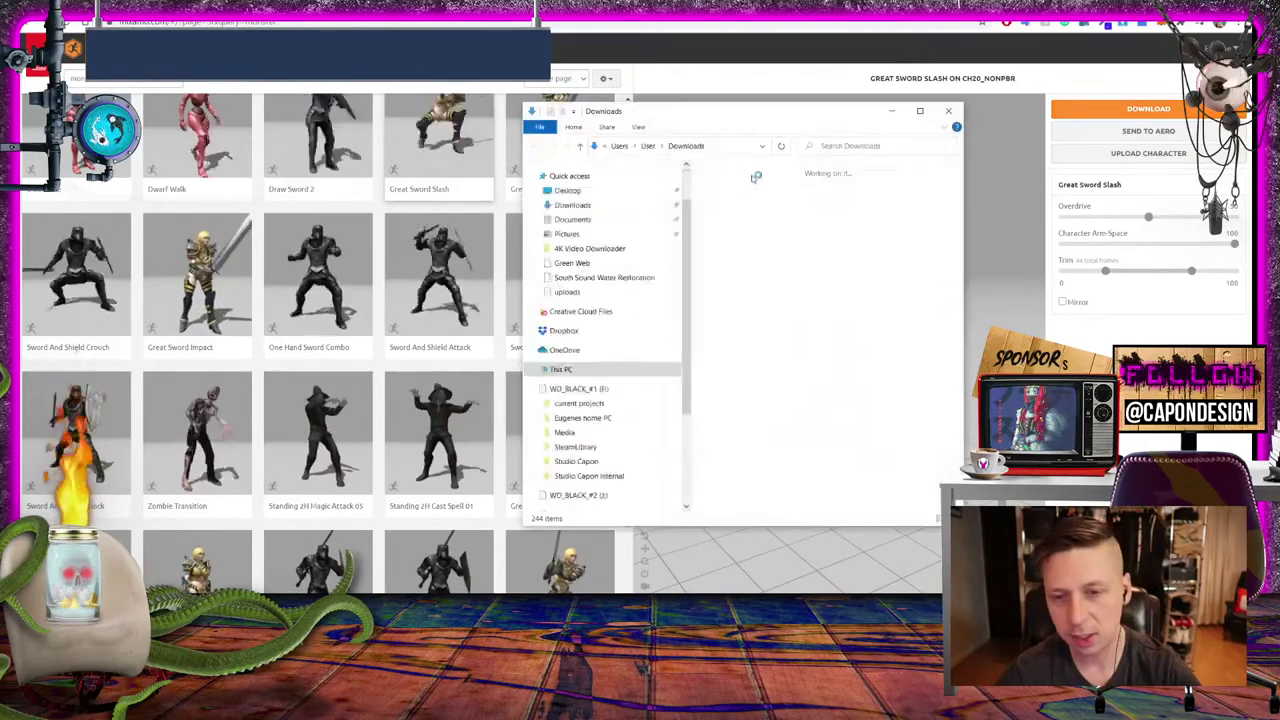
right_click(731, 221)
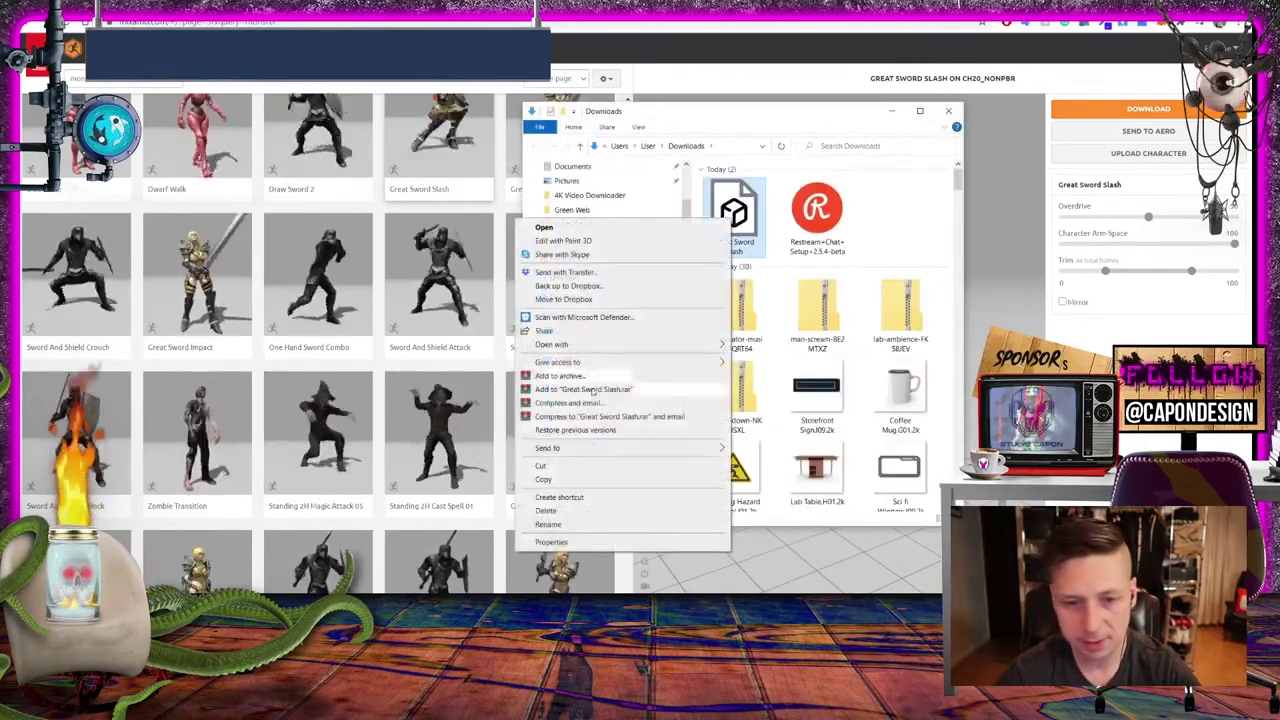
left_click(563, 466)
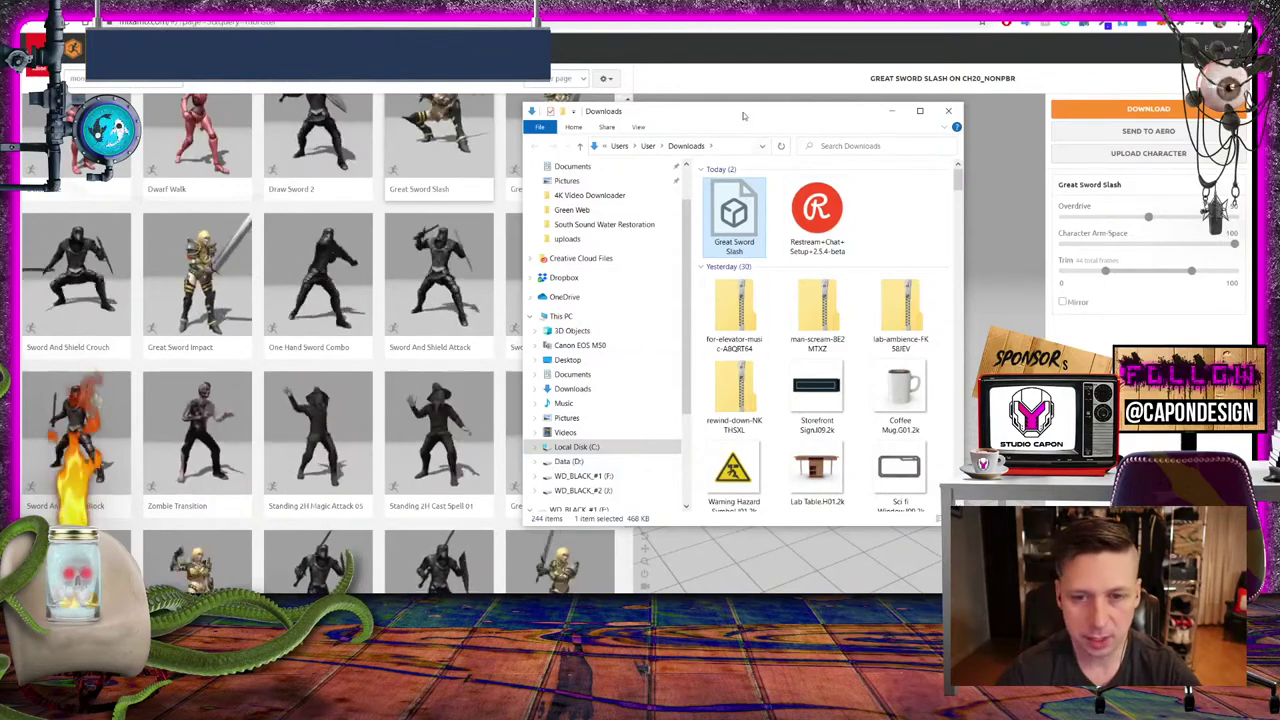
left_click_drag(742, 115, 943, 101)
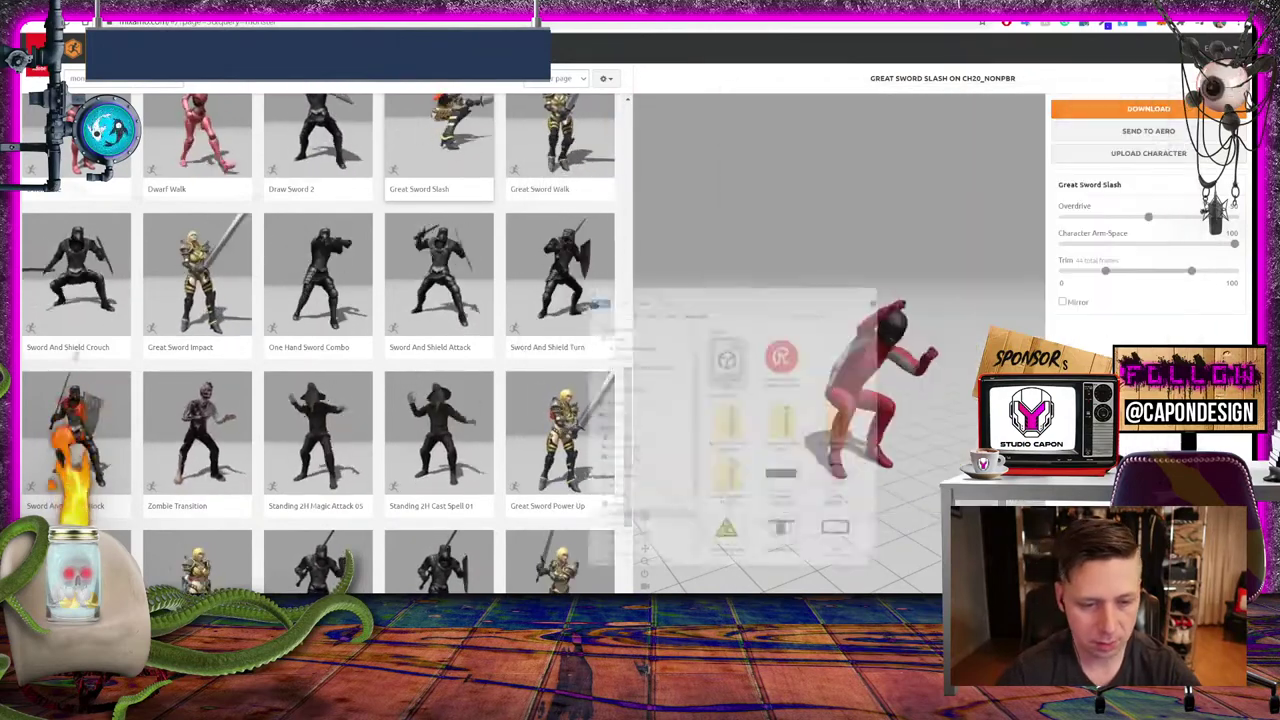
Open the browser's download list and show Great Sword Slash.fbx in its folder
left_click(1240, 22)
left_click(1137, 109)
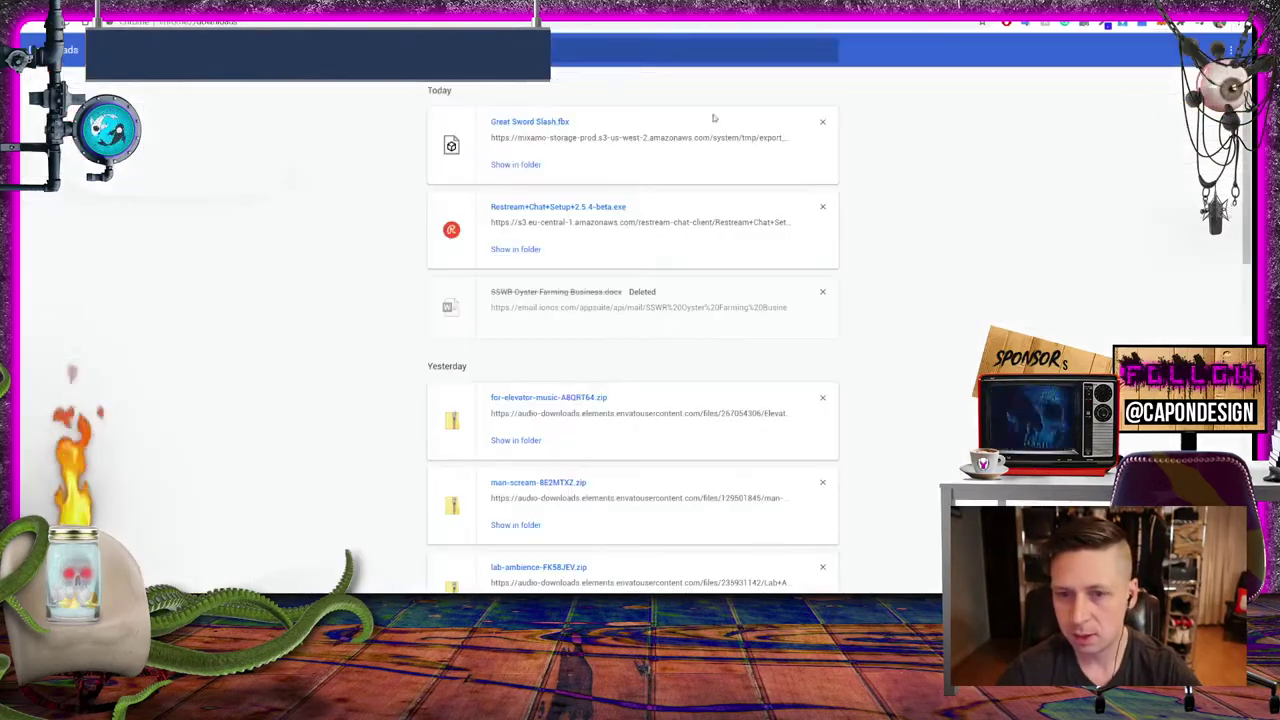
left_click(512, 165)
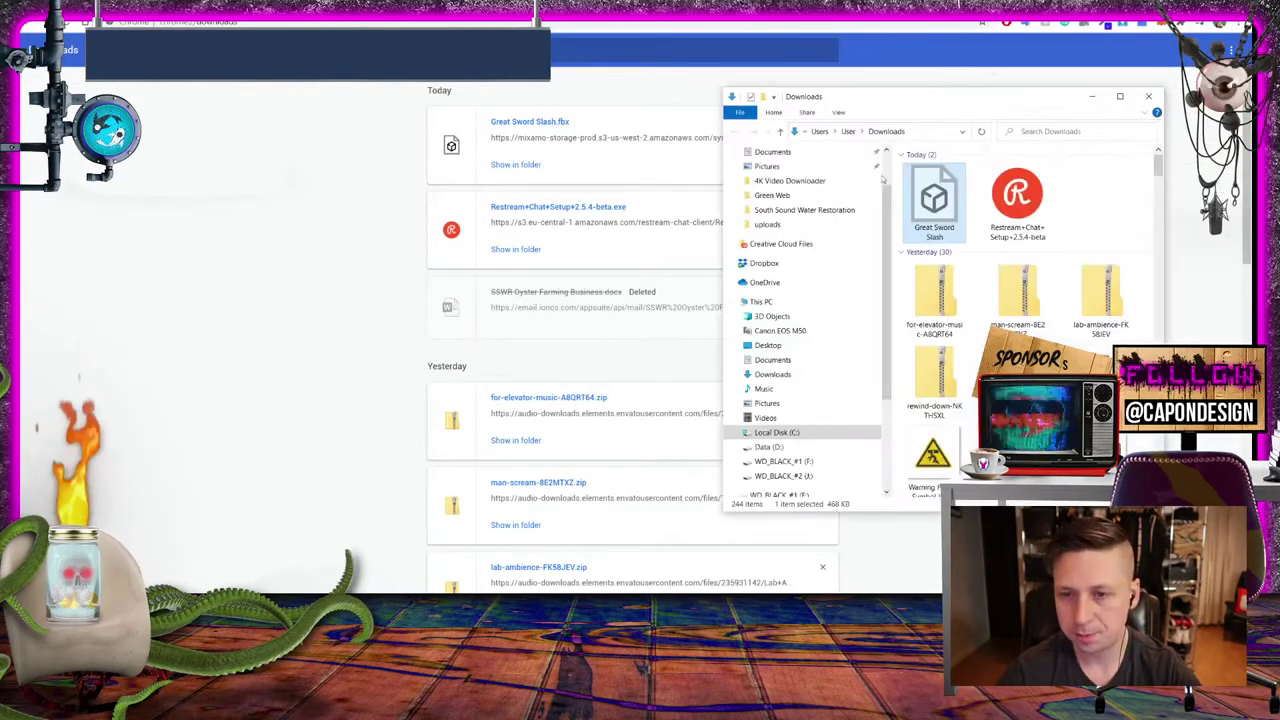
left_click(512, 250)
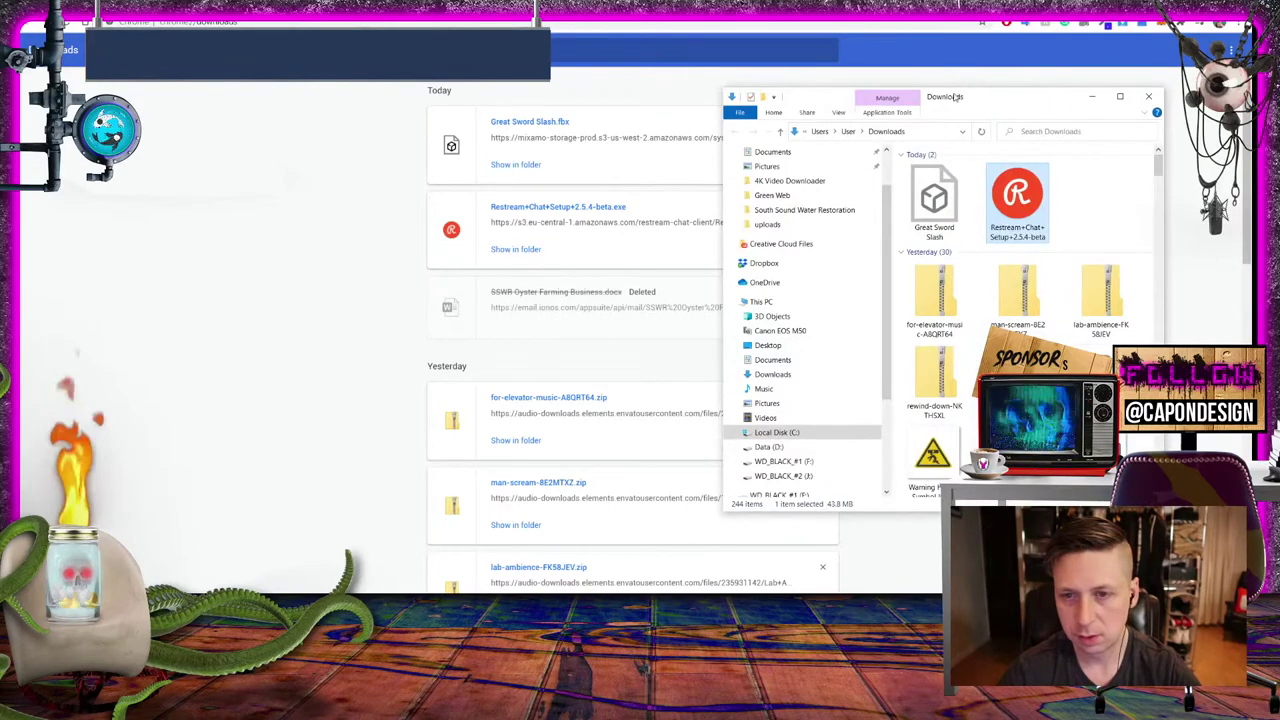
left_click_drag(957, 97, 232, 320)
scroll(310, 410, "up", 2)
left_click(307, 408)
left_click(512, 168)
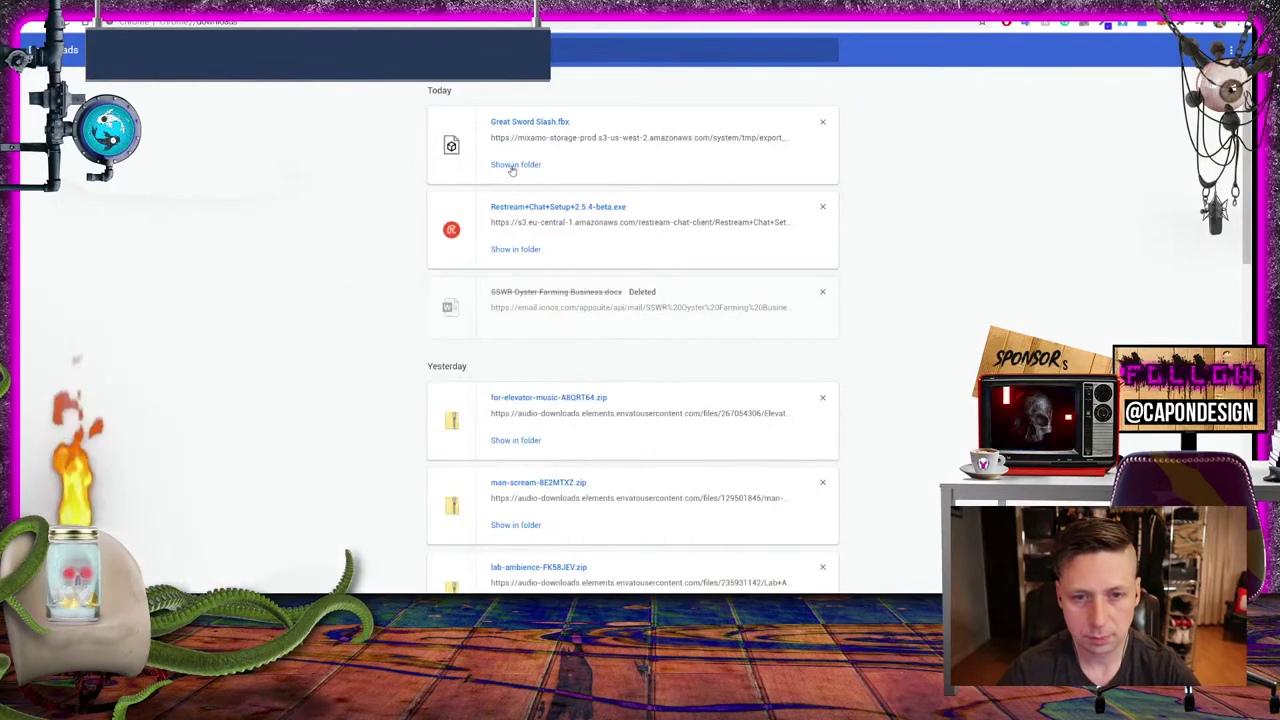
left_click(512, 166)
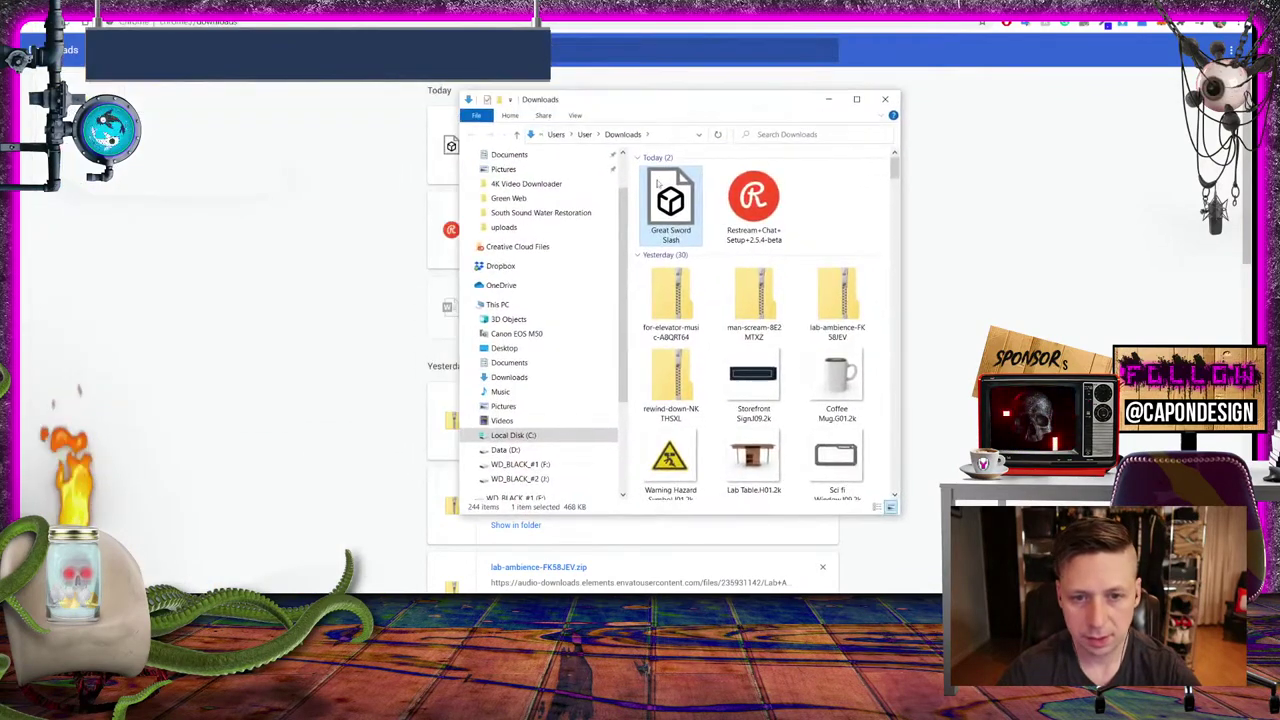
Open the Donkey Kong VR folder from the Desktop in a second file window placed beside the Downloads window
scroll(520, 295, "down", 3)
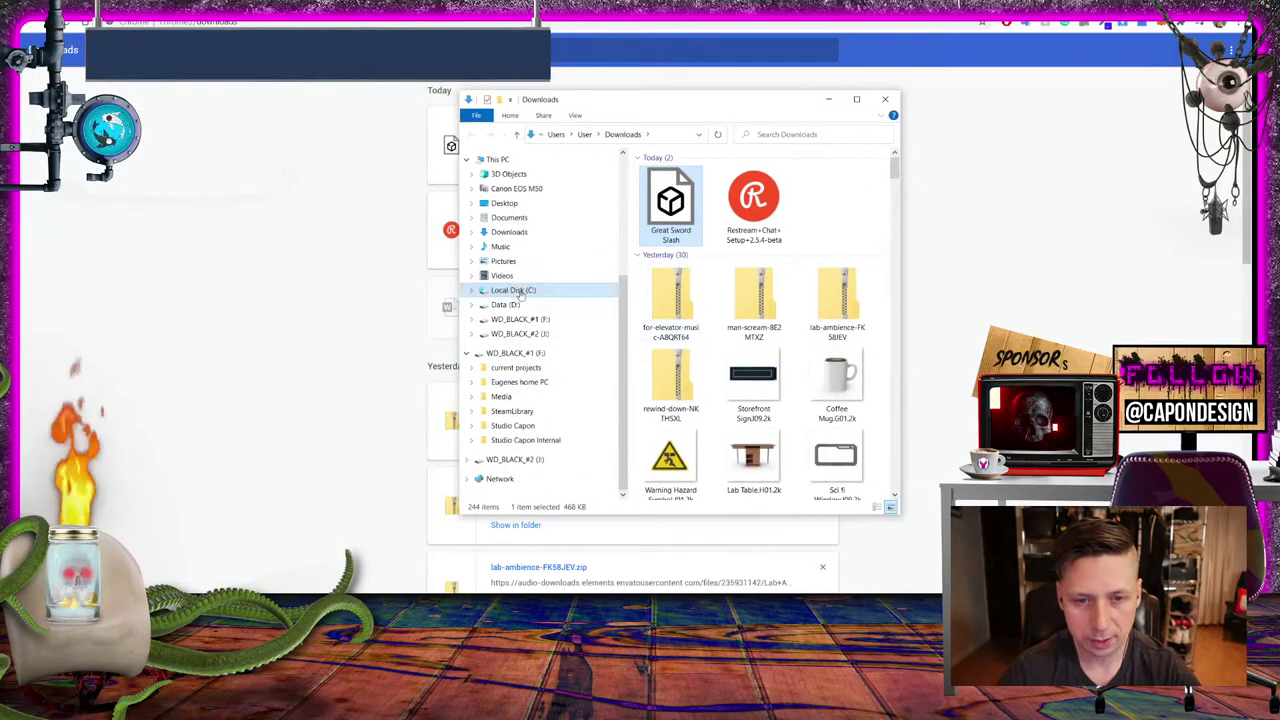
scroll(522, 260, "up", 5)
scroll(523, 246, "down", 3)
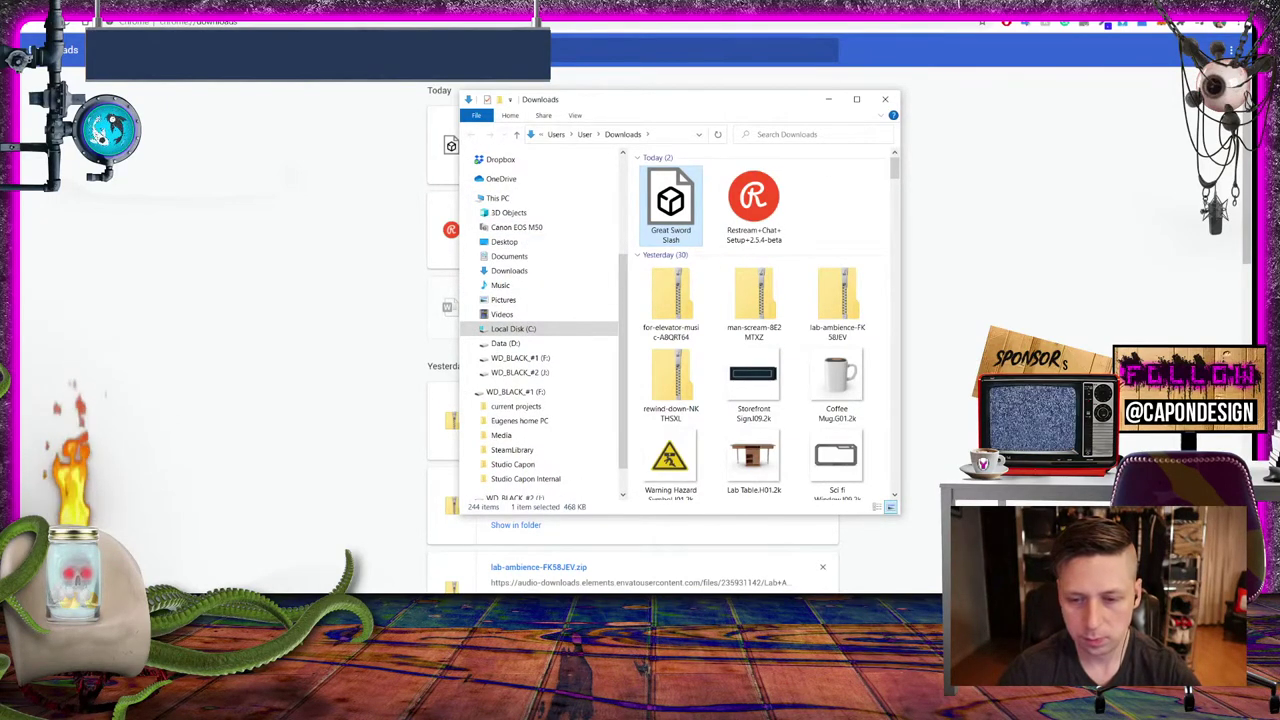
mouse_move(390, 582)
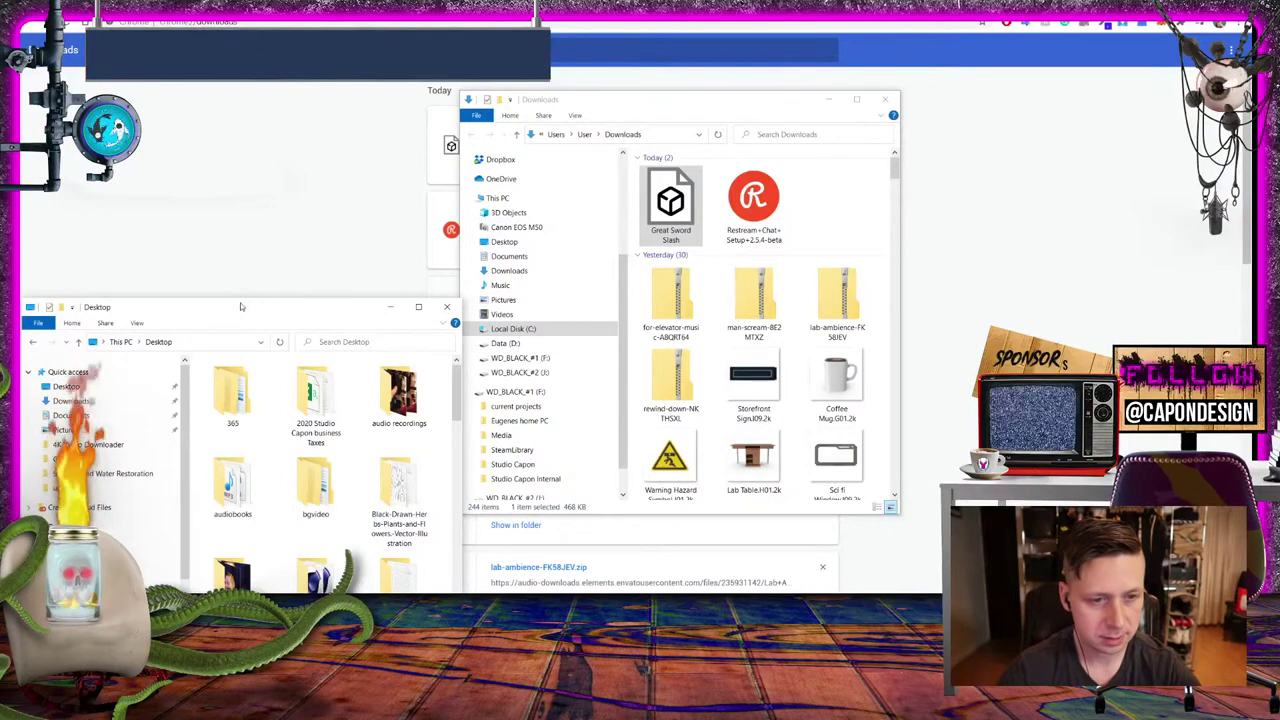
left_click_drag(240, 307, 240, 90)
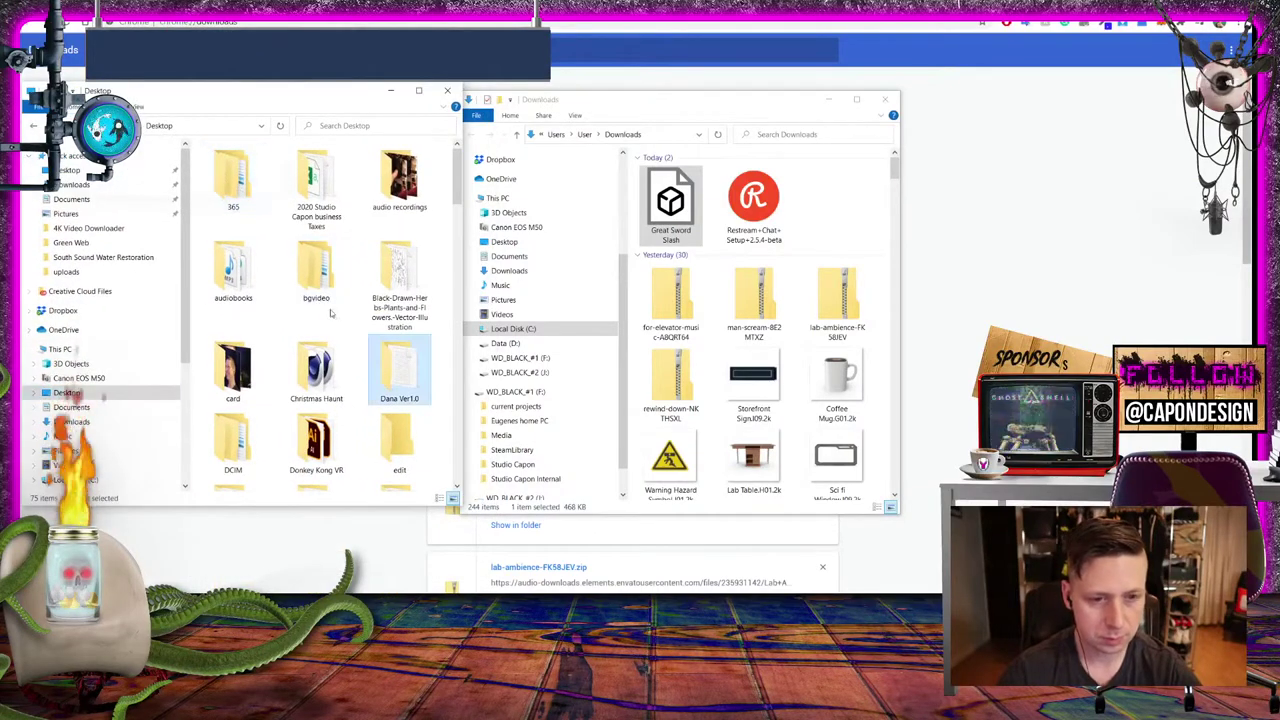
key("d")
key("d")
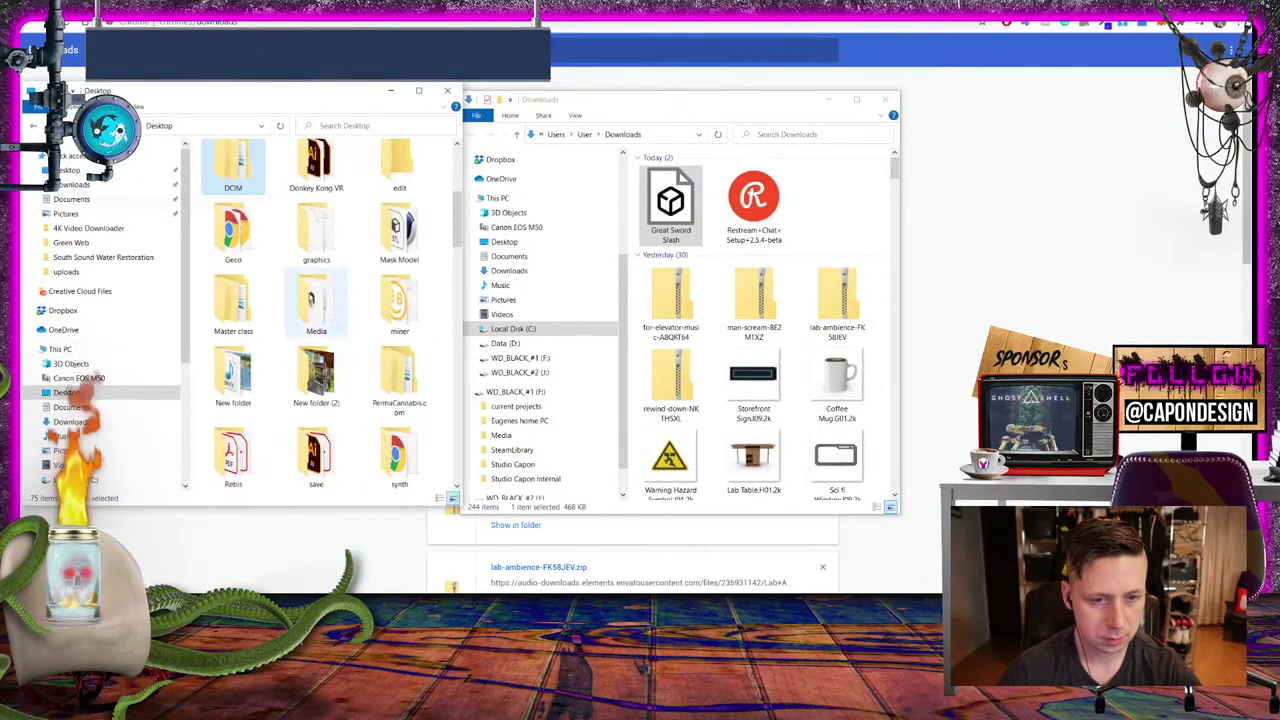
key("Return")
Create a folder named animations inside the Donkey Kong VR folder and open it
right_click(243, 318)
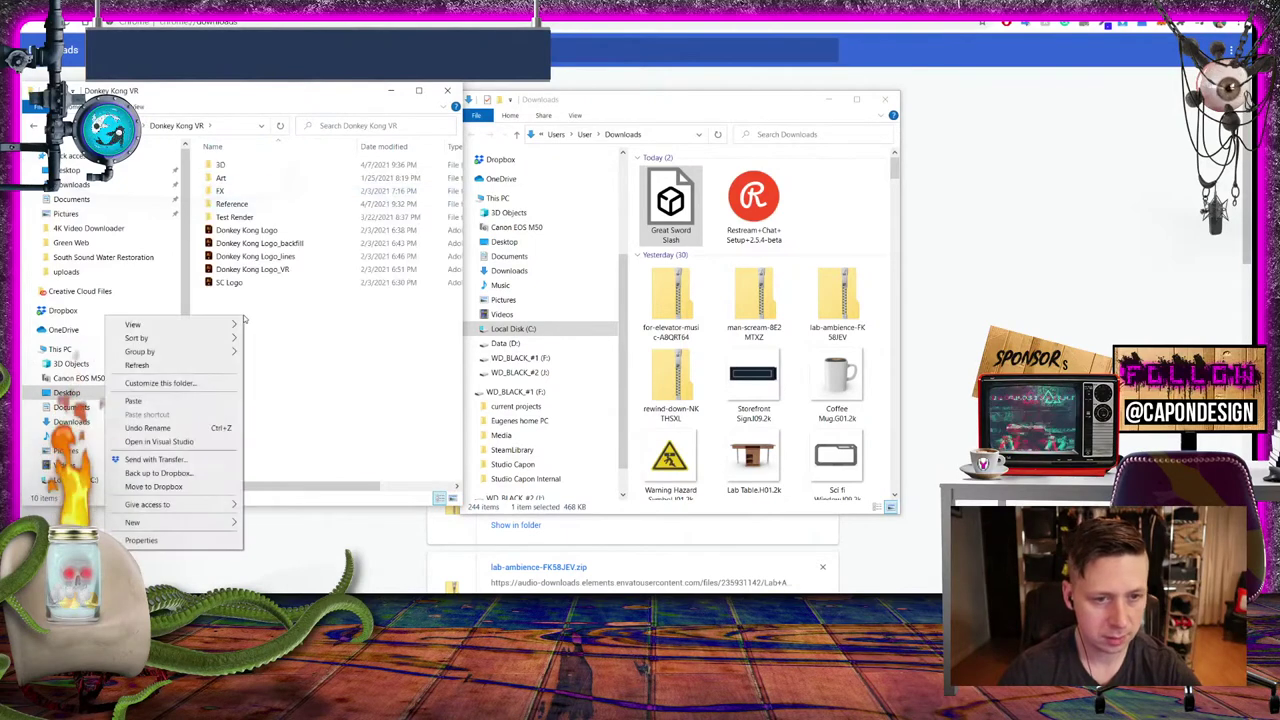
mouse_move(195, 526)
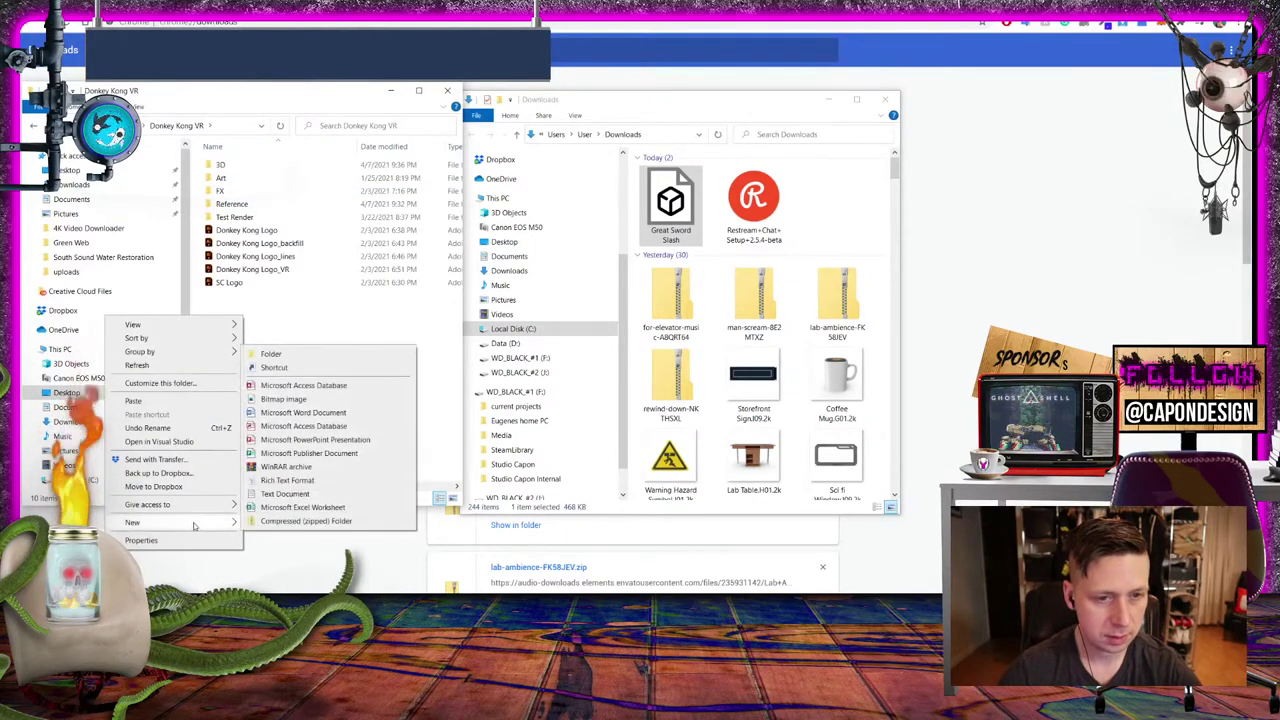
left_click(297, 355)
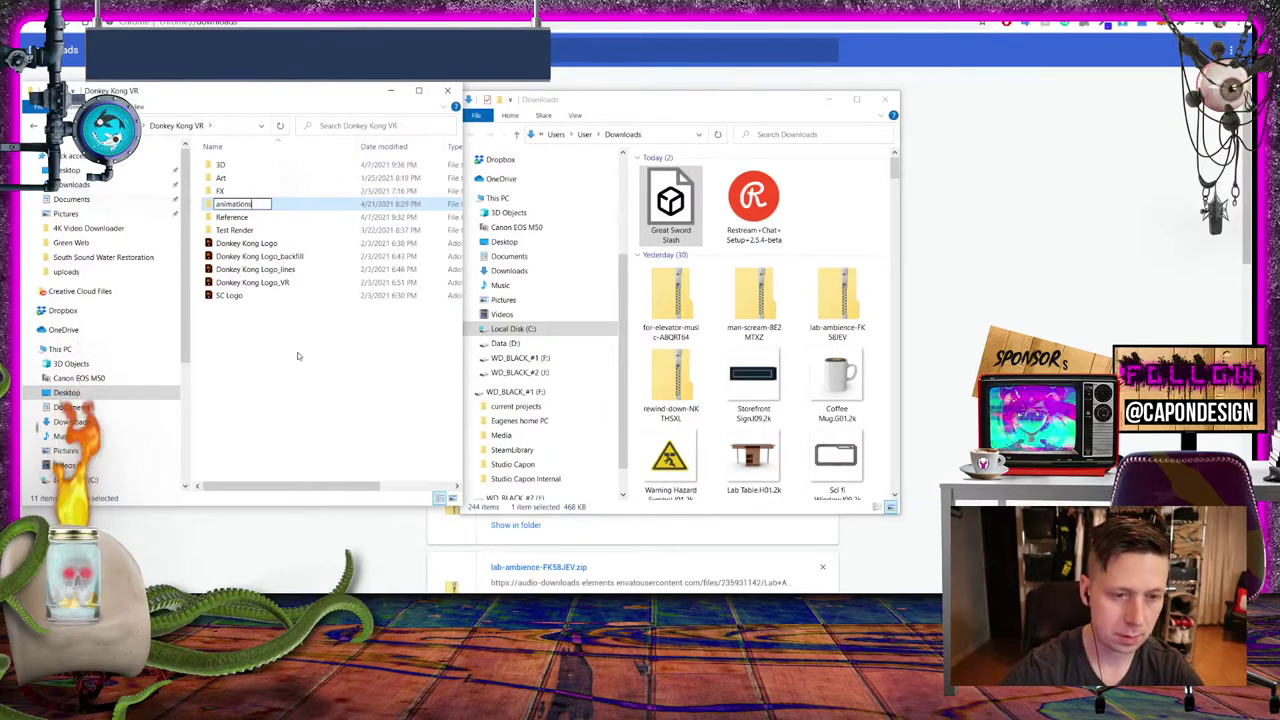
key("Return")
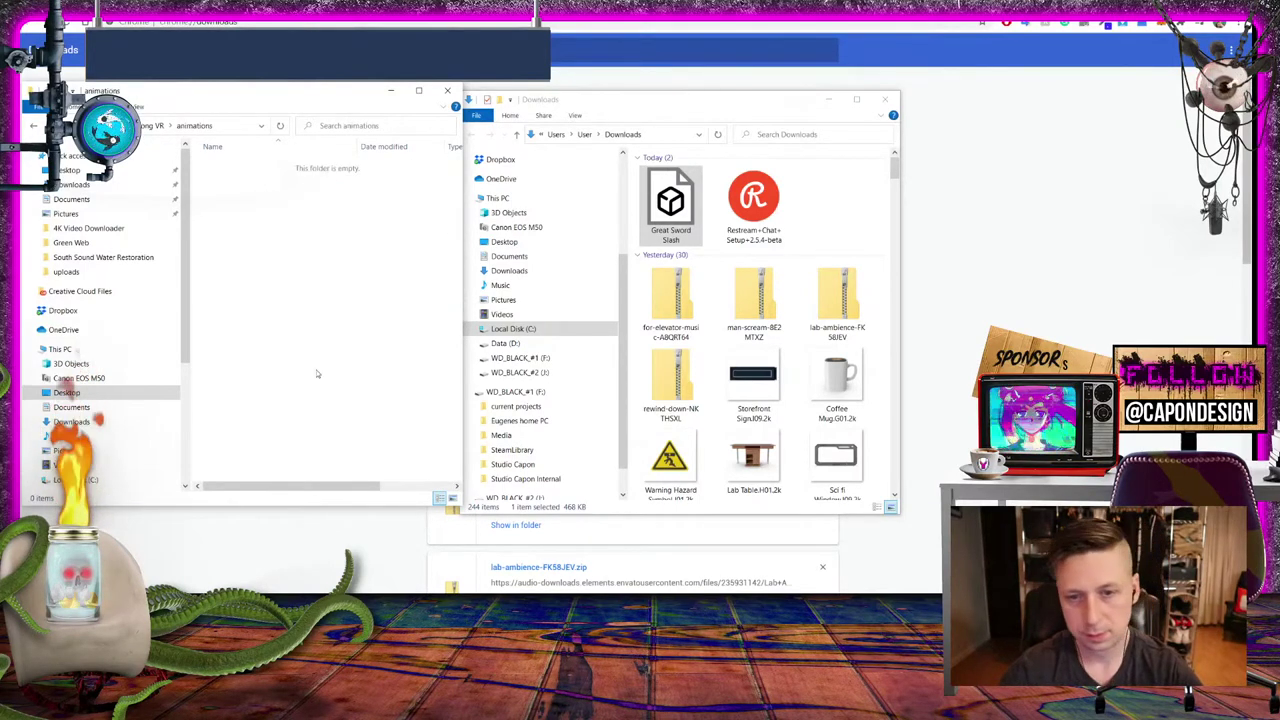
Move the Great Sword Slash file from Downloads into the animations folder and rename it Barrel throw
left_click_drag(670, 210, 290, 261)
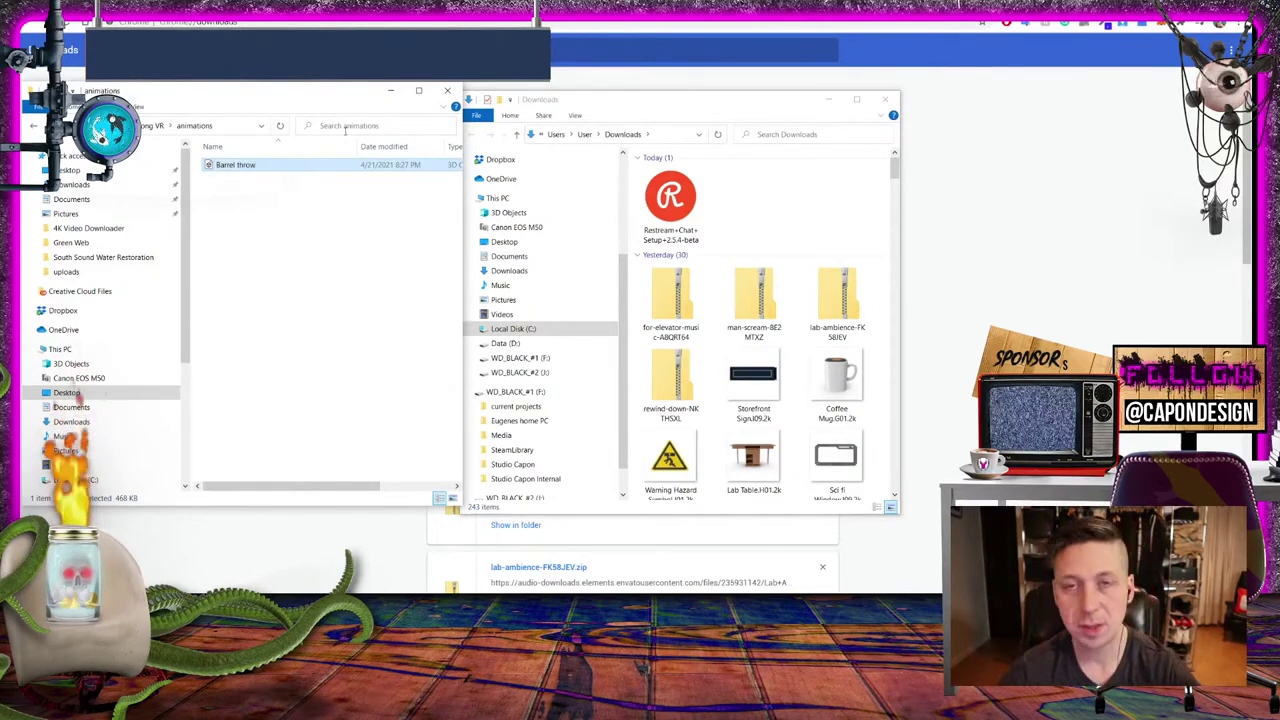
left_click_drag(520, 100, 710, 100)
left_click(1020, 97)
left_click(241, 101)
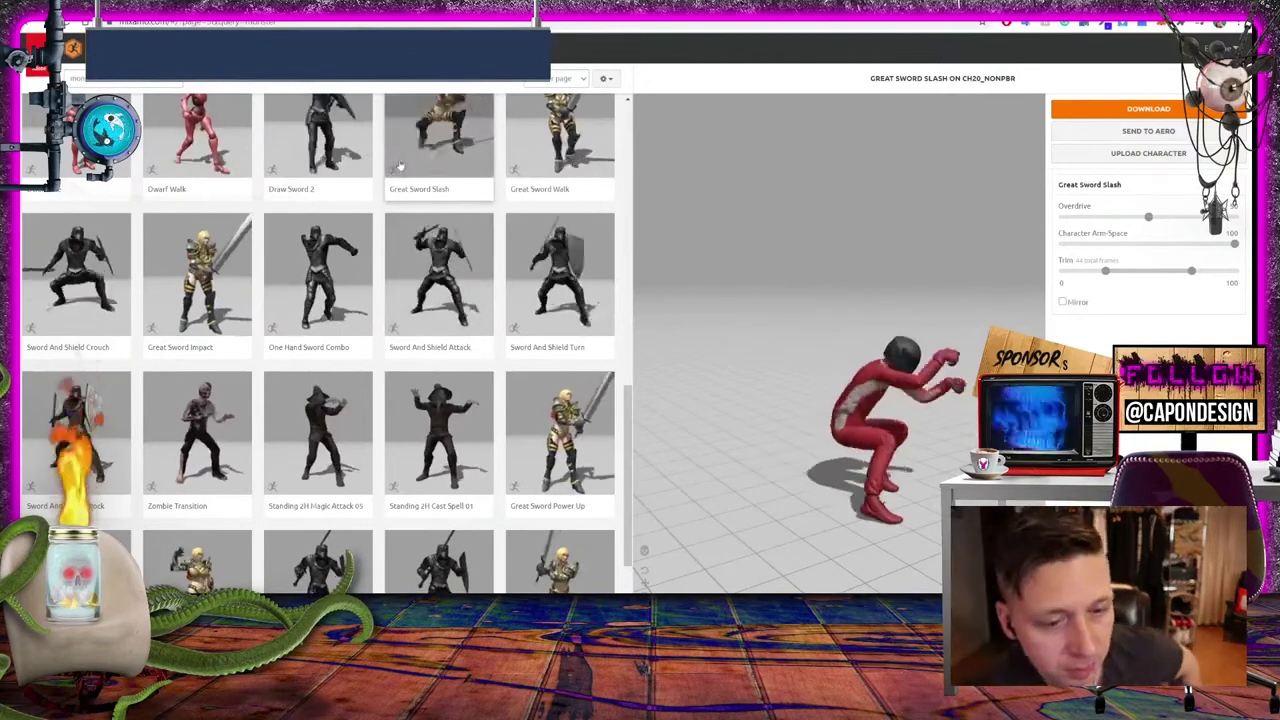
Preview the Sword And Shield Crouch, Great Sword Crouching, both Great Sword Turn and Draw Sword 2 animations on the character
left_click(95, 293)
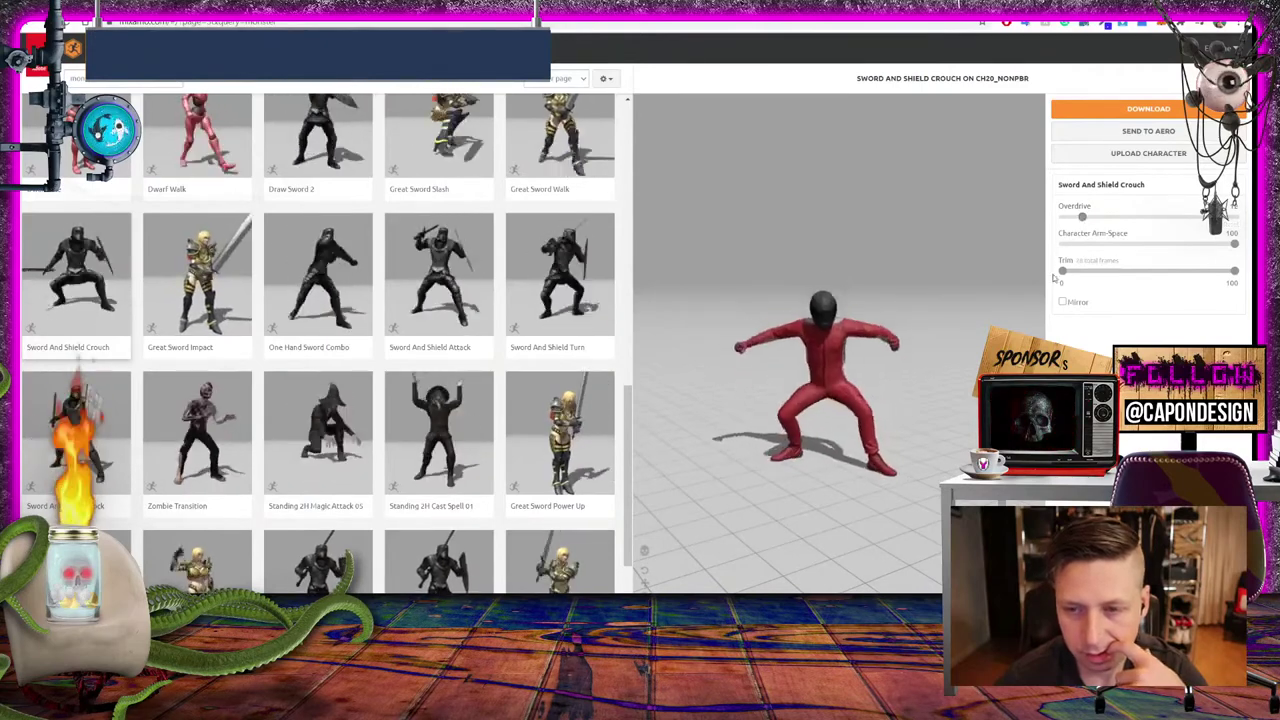
scroll(325, 318, "up", 4)
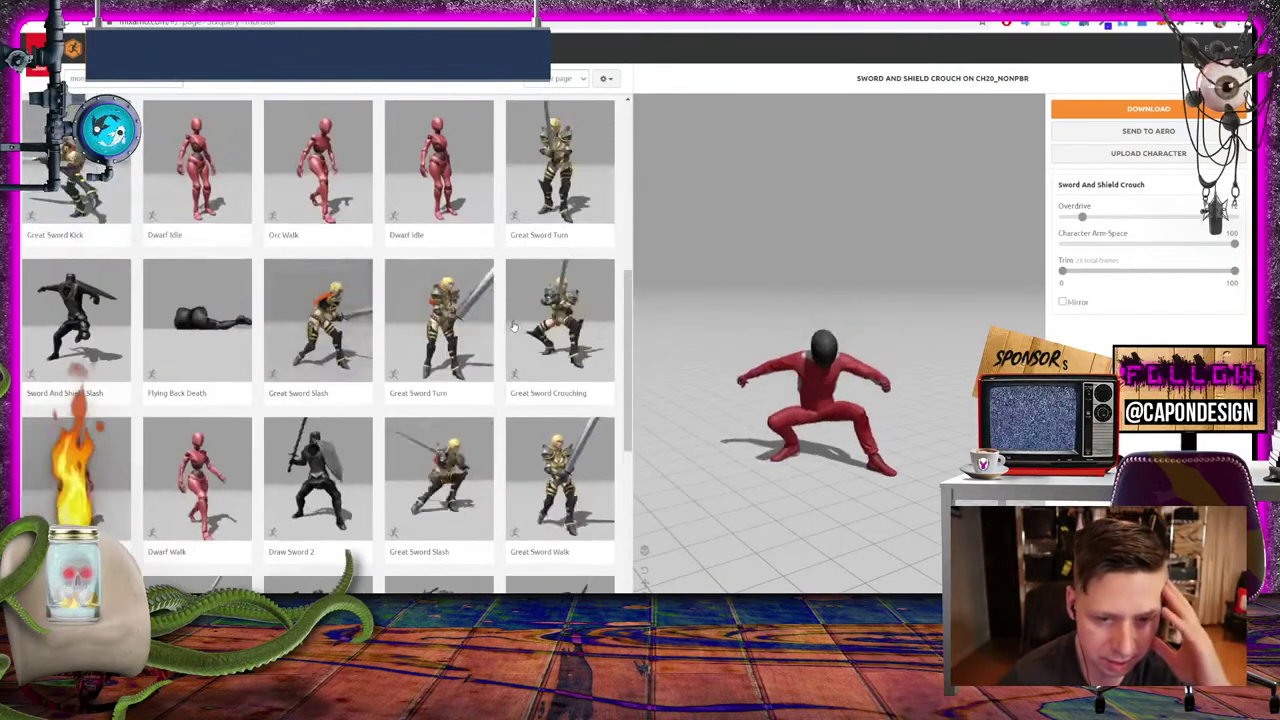
left_click(563, 348)
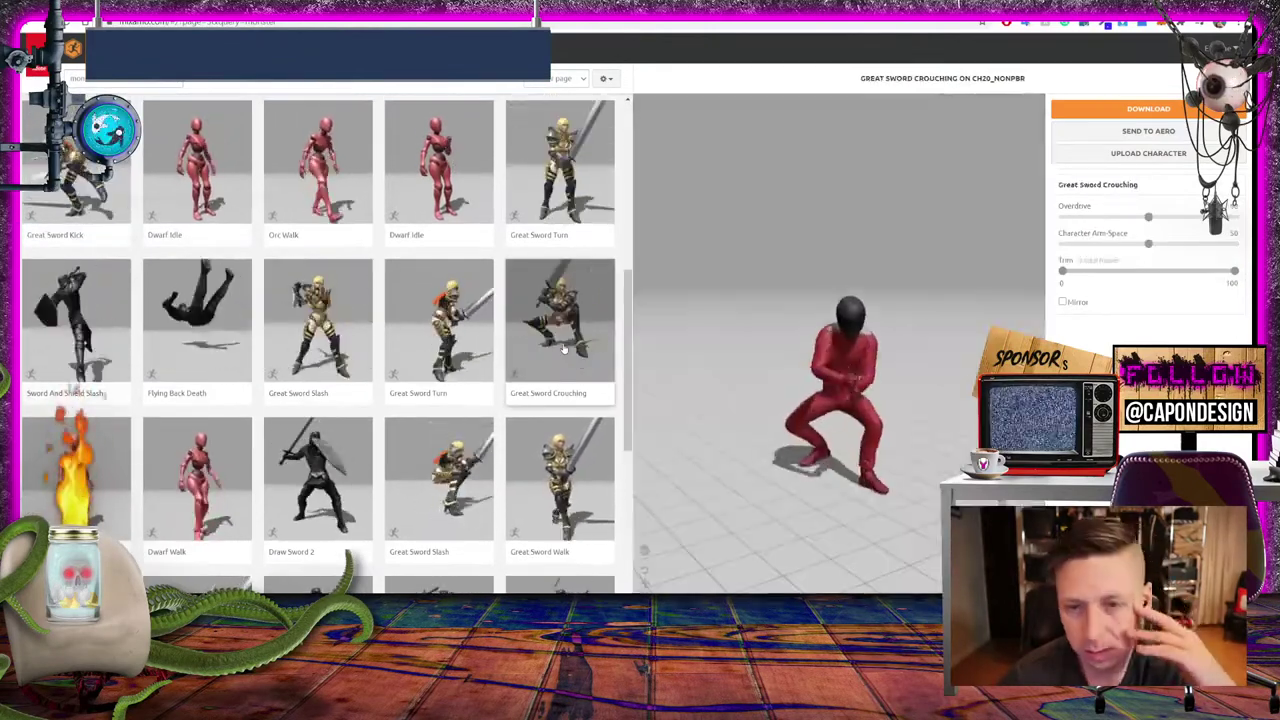
left_click(560, 205)
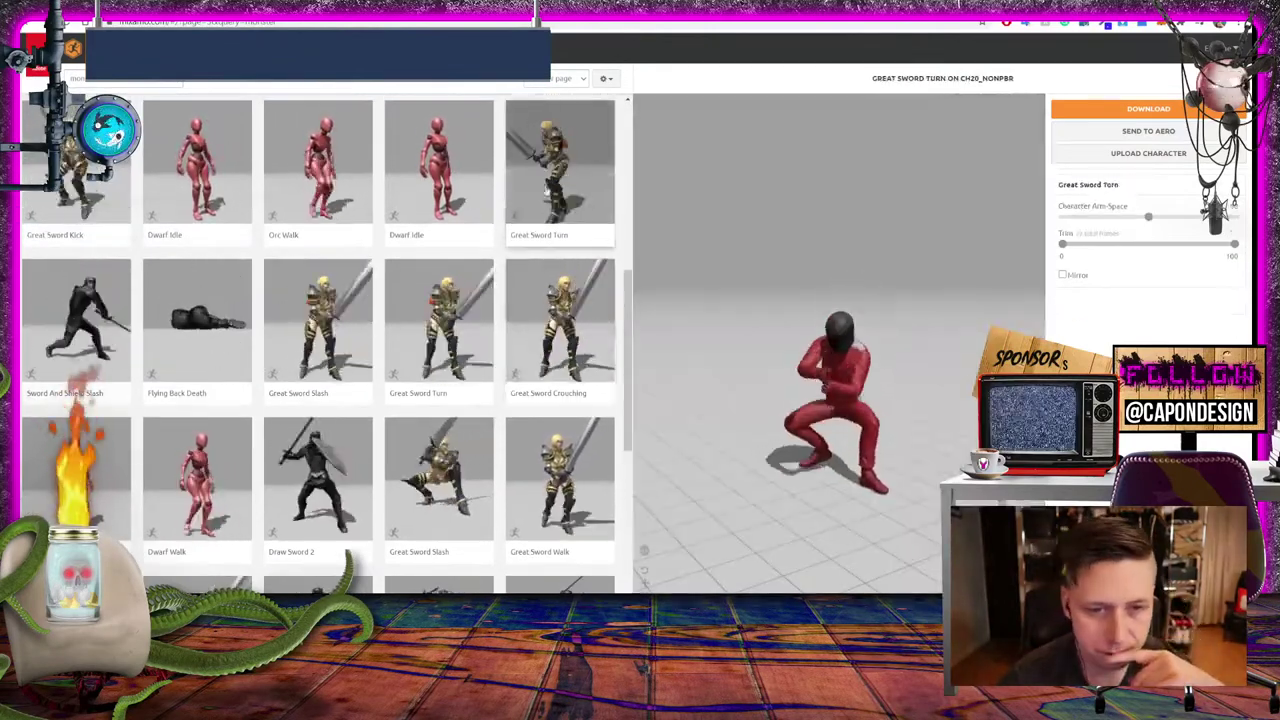
left_click(451, 326)
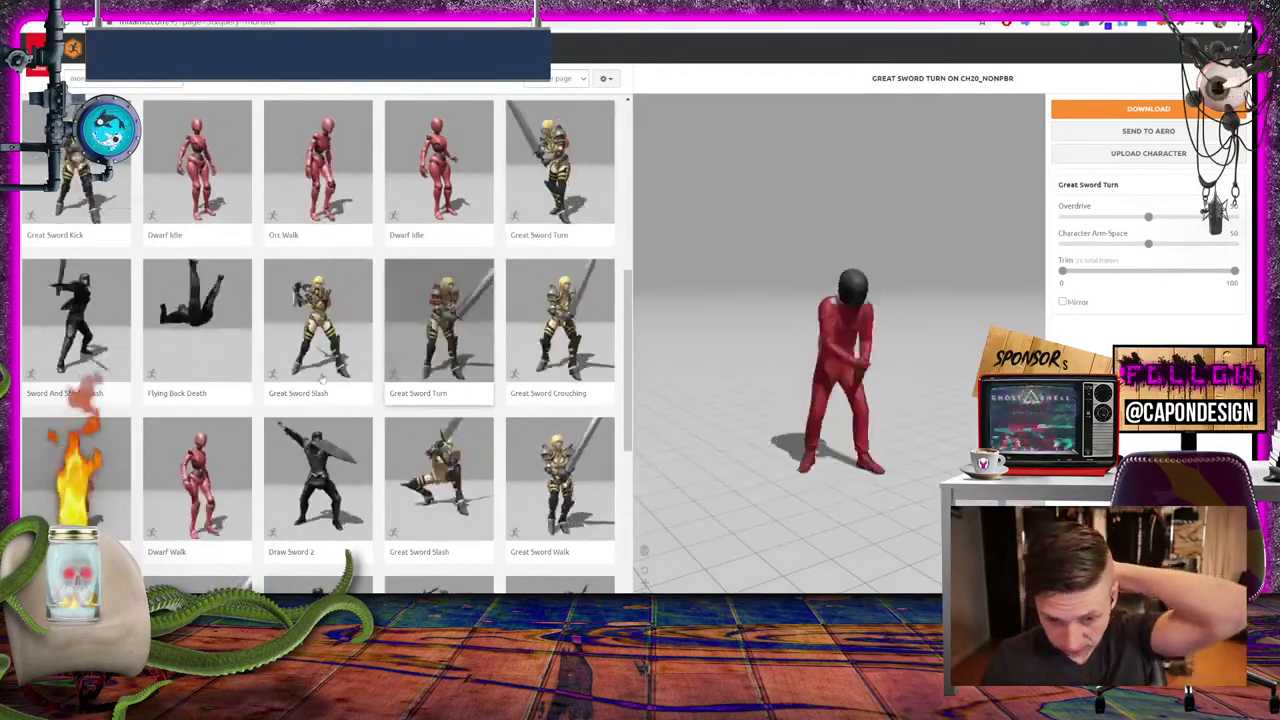
left_click(317, 293)
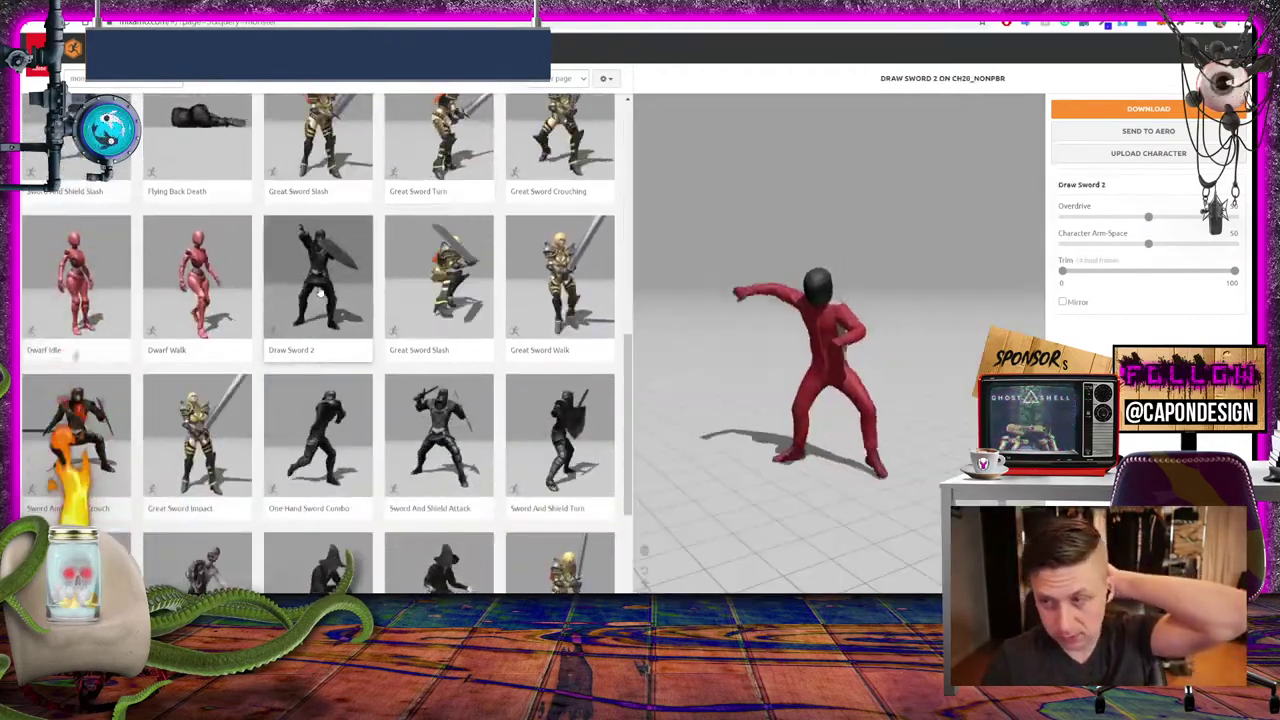
Browse the remaining animation results and open results page 4 to look through more candidates
scroll(325, 360, "down", 3)
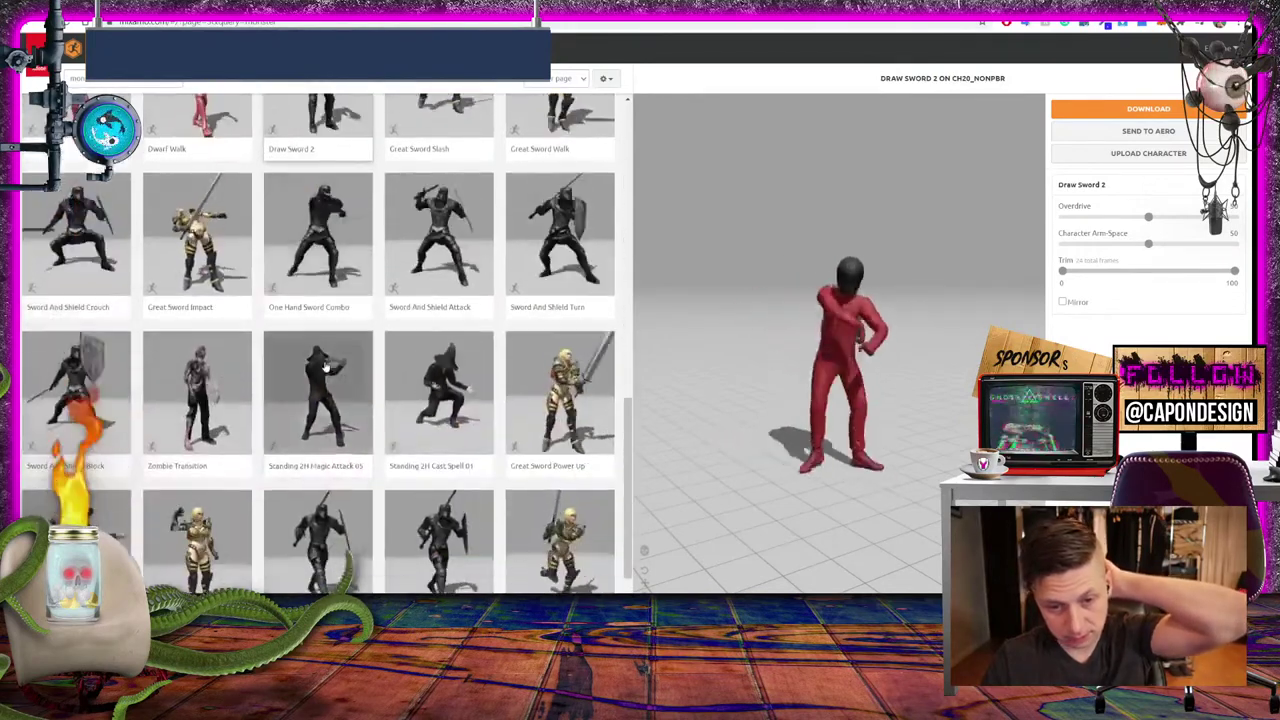
scroll(325, 365, "down", 3)
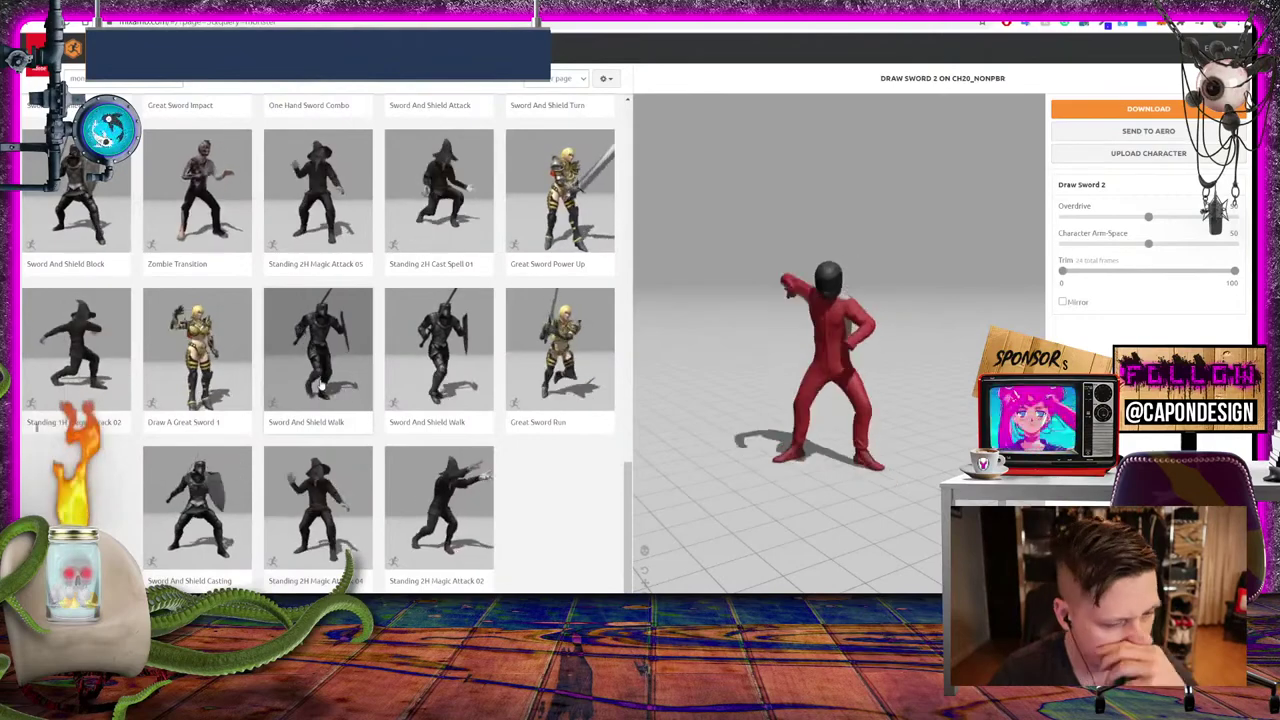
scroll(316, 386, "down", 1)
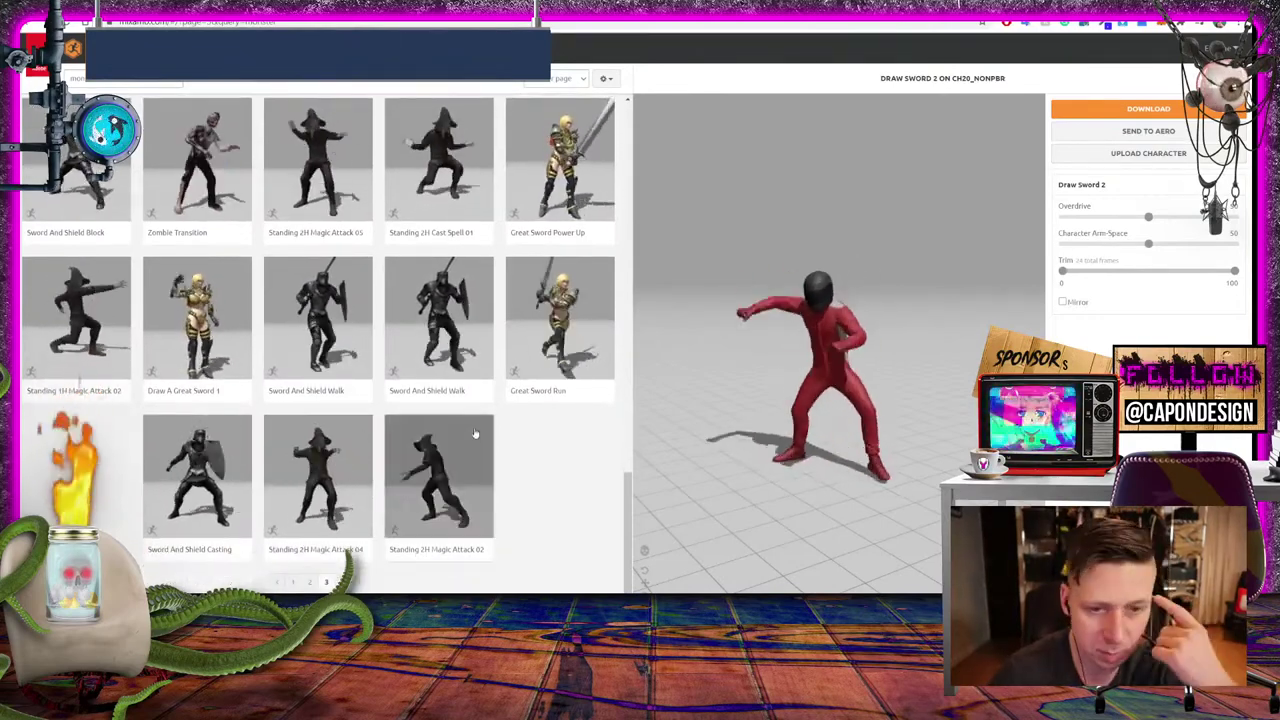
left_click(309, 581)
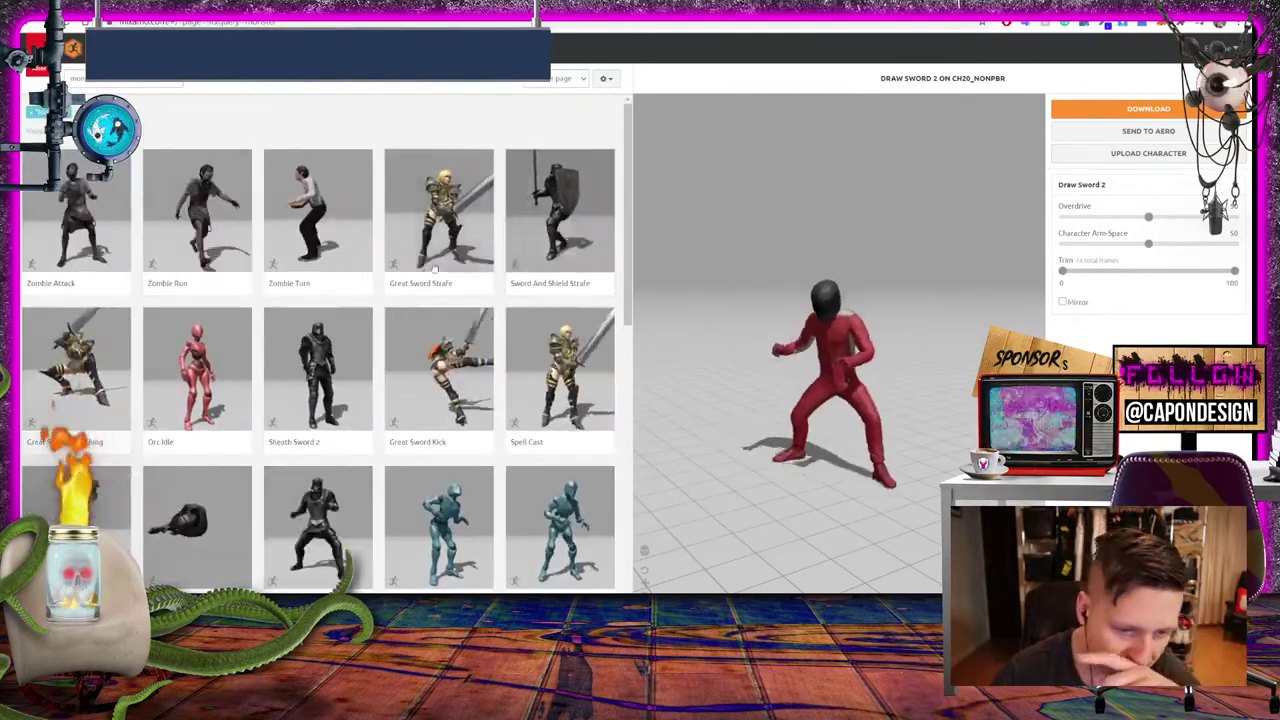
scroll(368, 385, "down", 1)
scroll(368, 385, "down", 1)
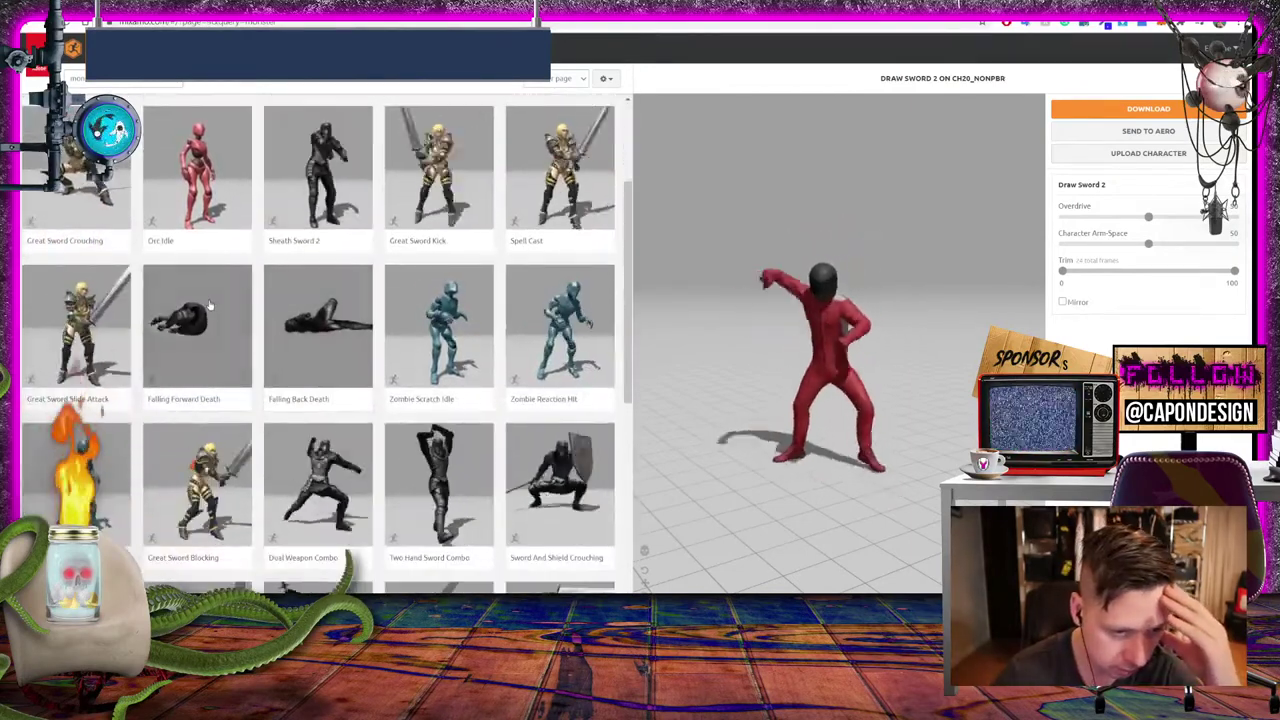
scroll(212, 320, "down", 3)
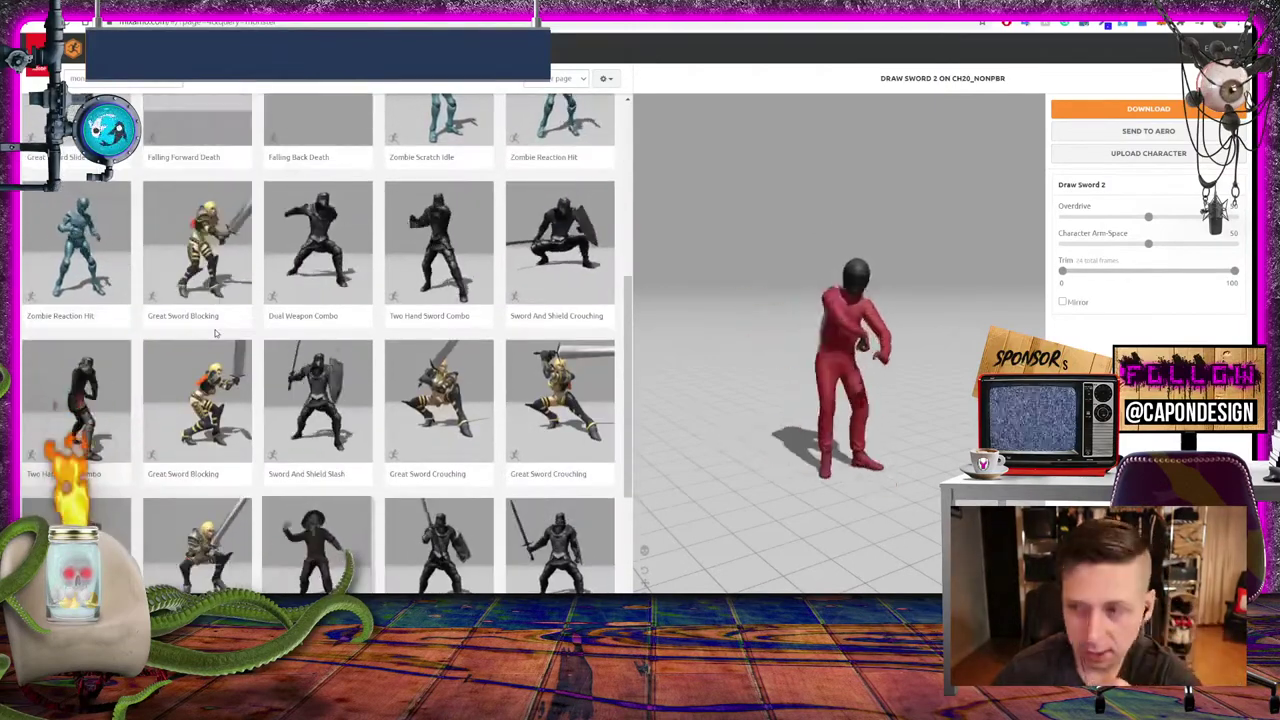
scroll(140, 345, "down", 3)
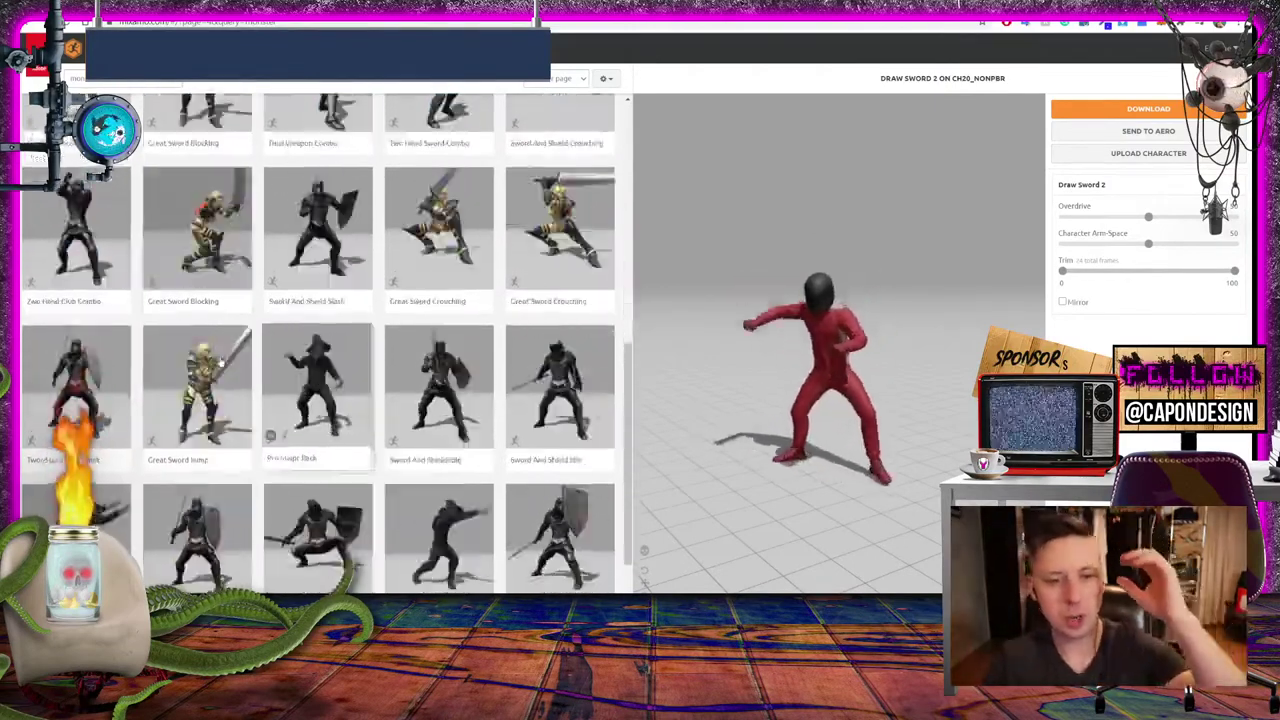
Apply the Sword And Shield Crouching animation to the character, lower its Overdrive and set its Character Arm-Space to 77
left_click(197, 432)
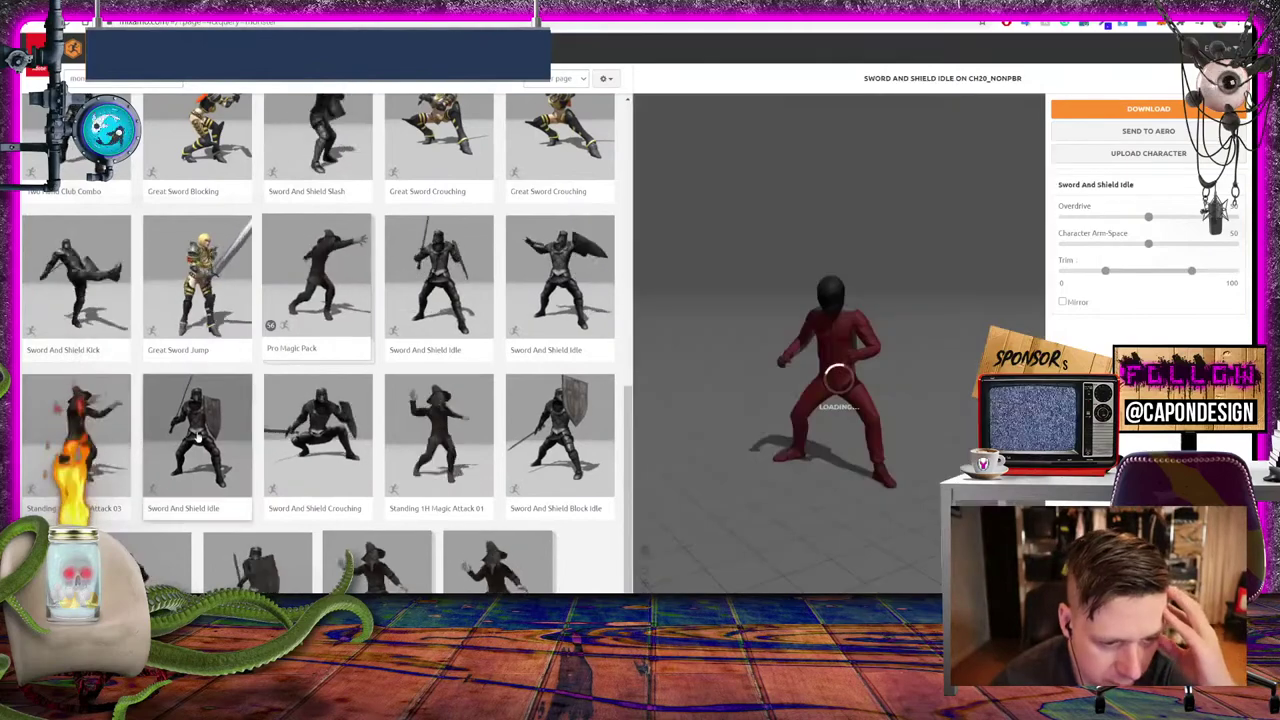
left_click(343, 422)
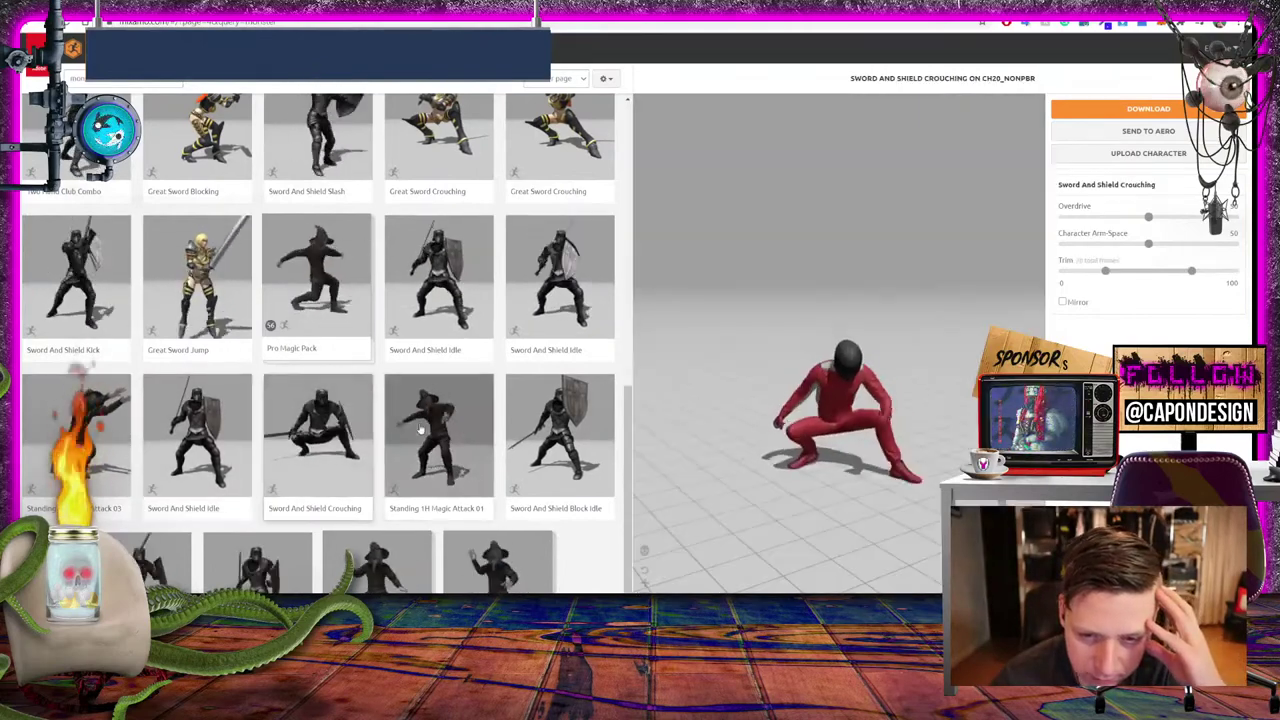
left_click(438, 432)
left_click(316, 432)
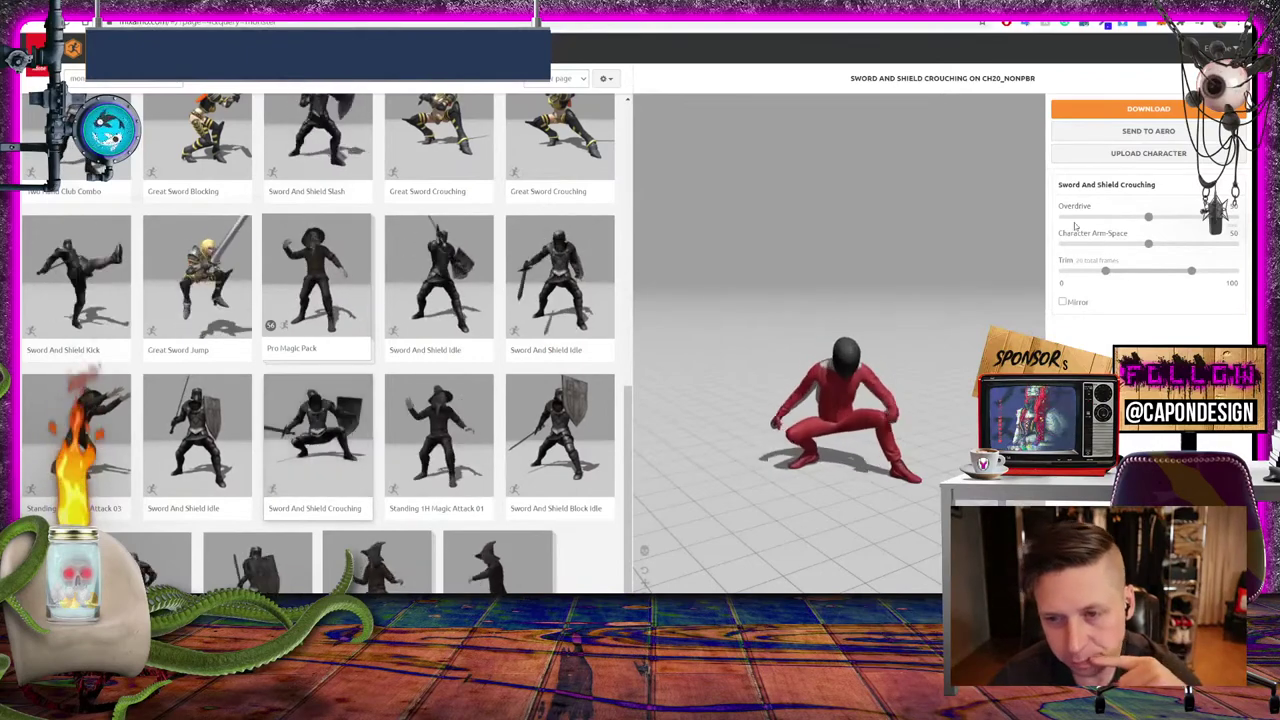
left_click_drag(1148, 218, 1086, 218)
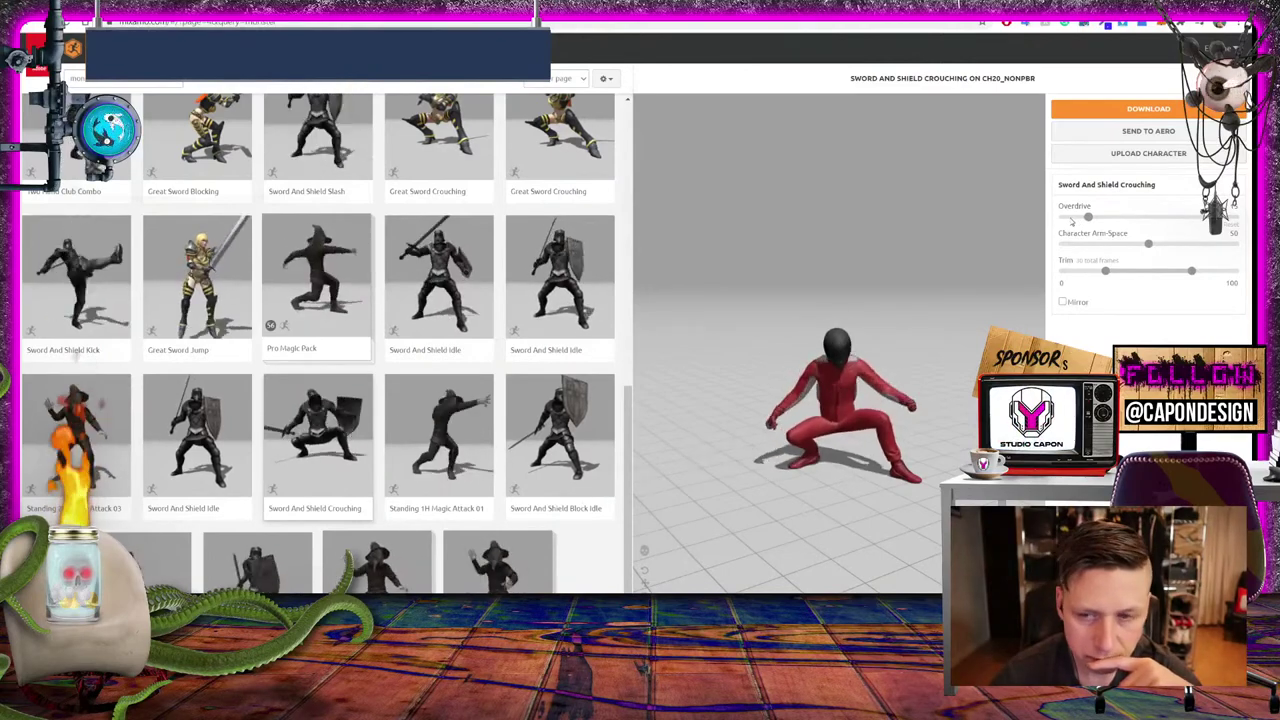
left_click_drag(1148, 243, 1194, 245)
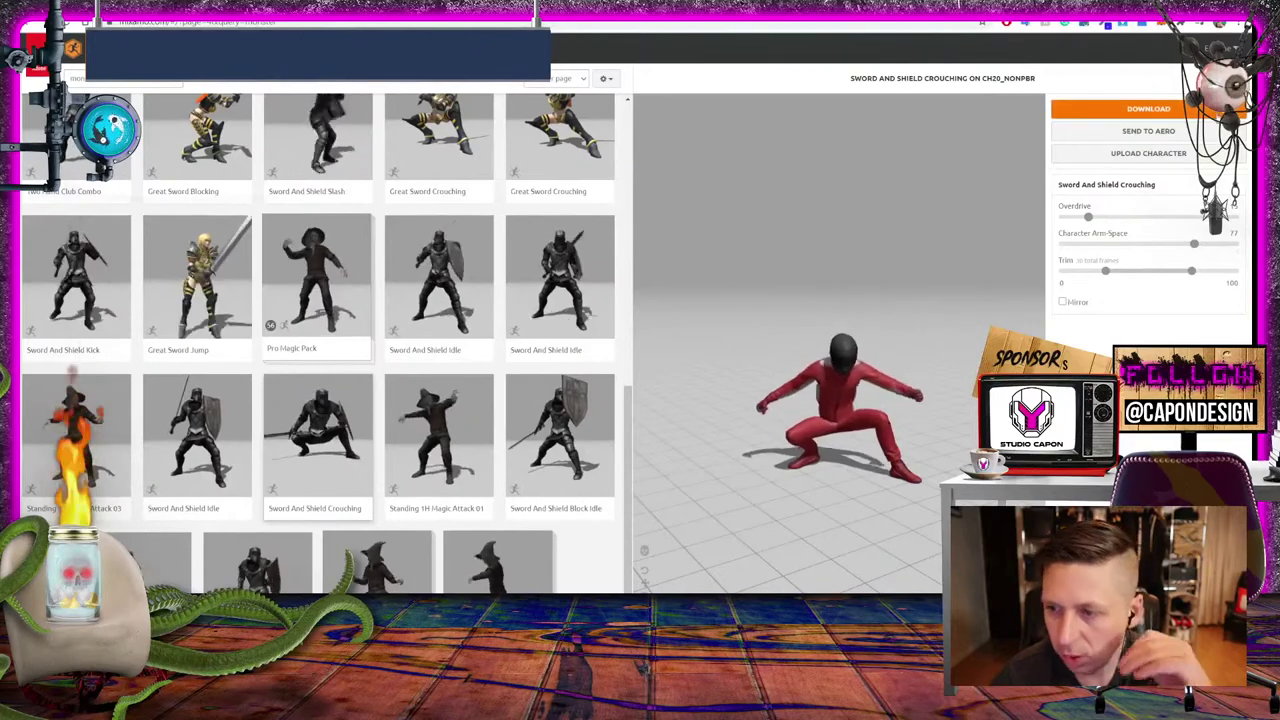
Download the crouching animation as FBX 6.1 without skin at 30 fps with no keyframe reduction, and enable Mirror in its settings
left_click(1175, 107)
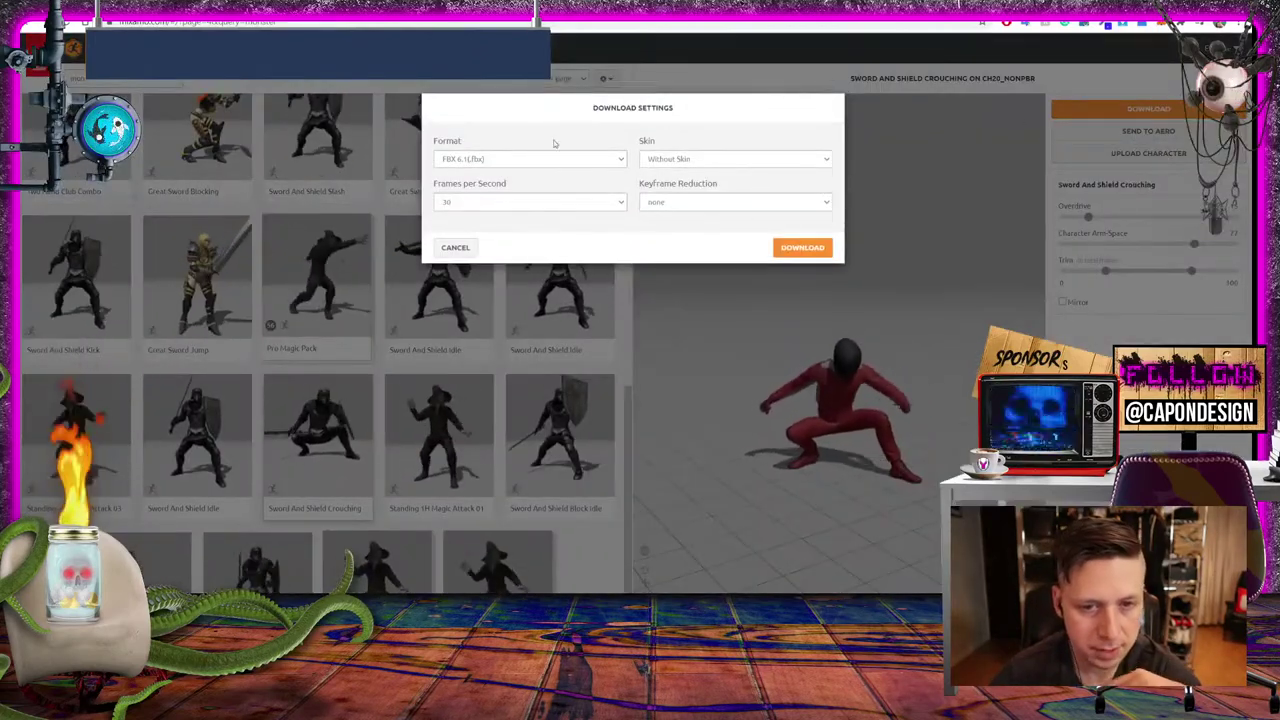
left_click(816, 249)
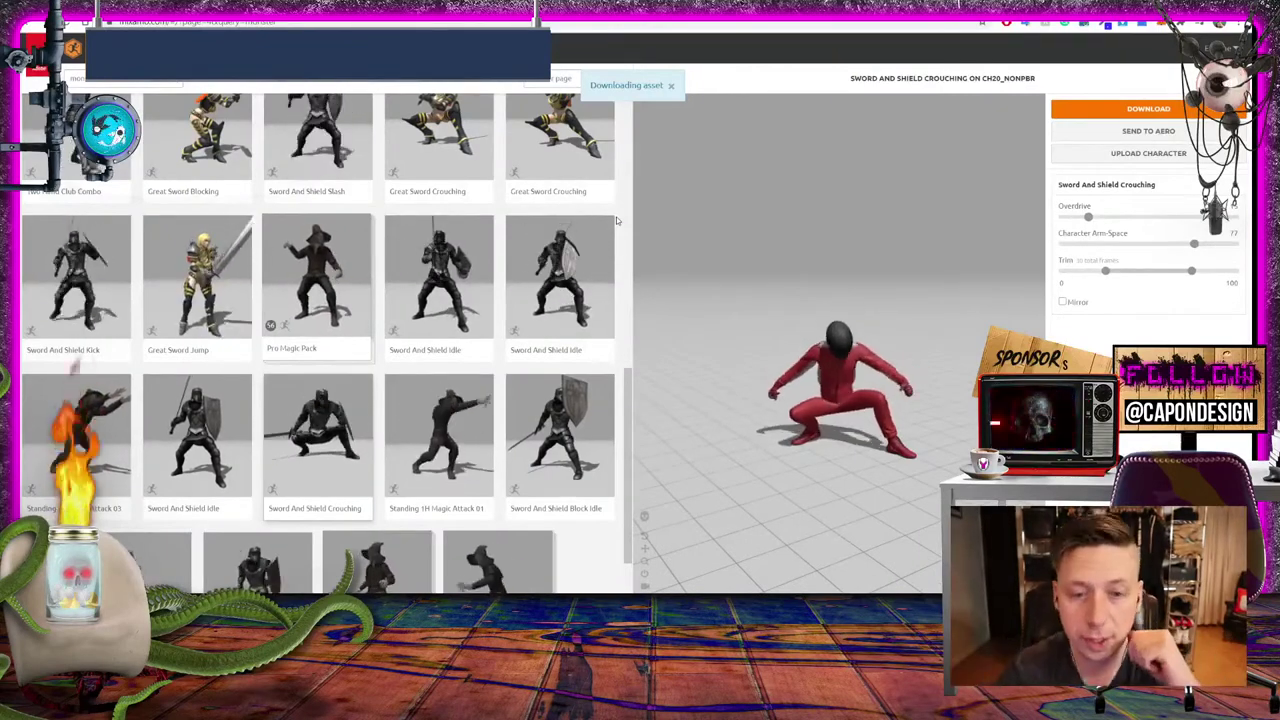
left_click(1062, 302)
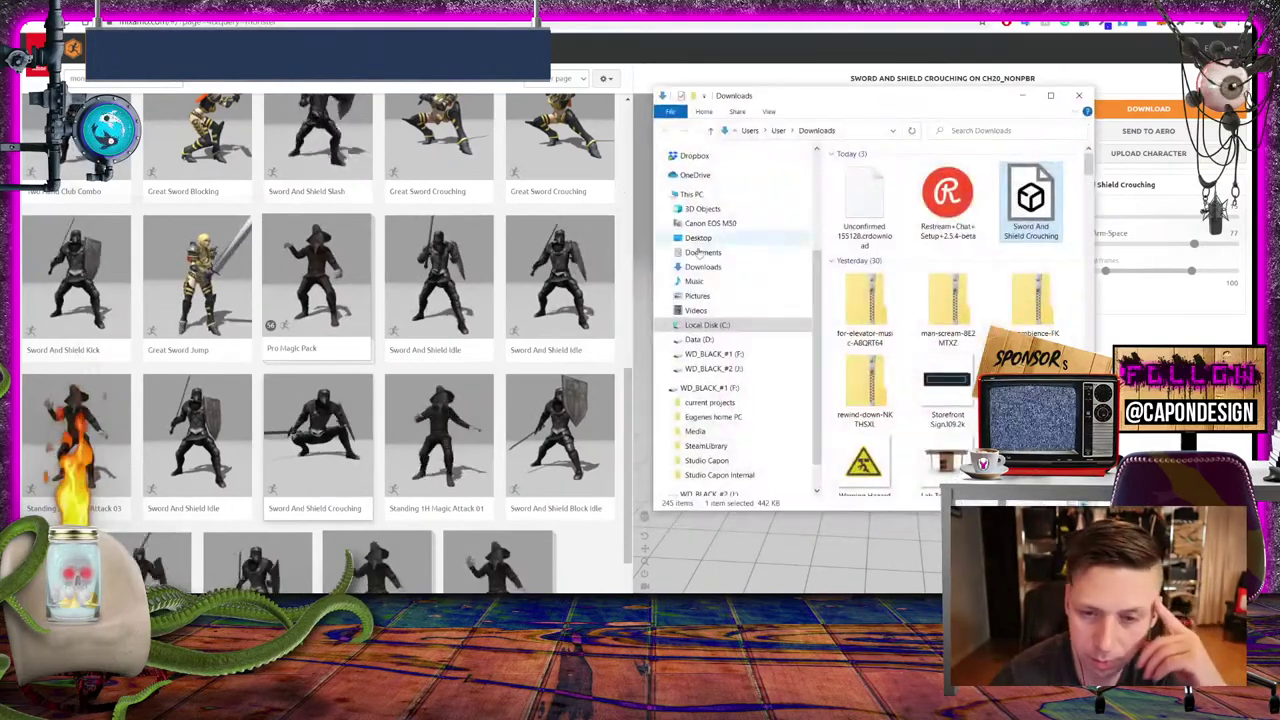
Move the Sword And Shield Crouching file from Downloads into the animations folder and return to the animation library
right_click(1030, 216)
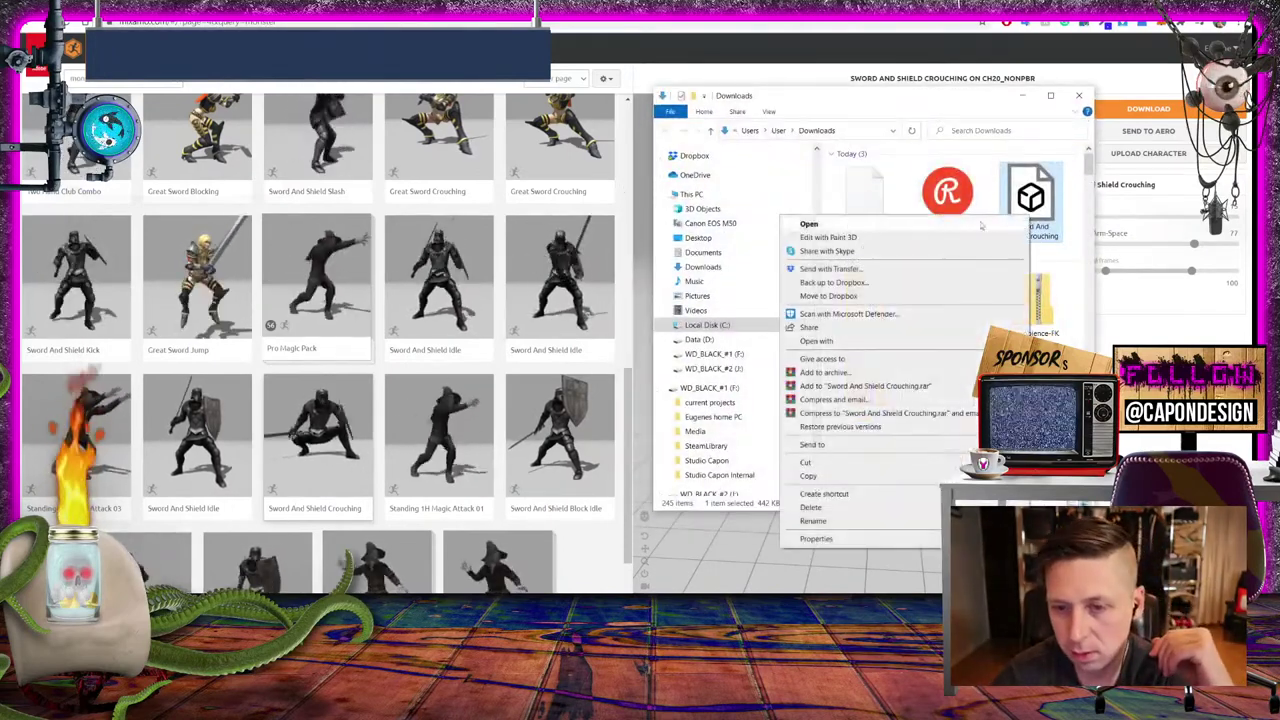
left_click(817, 463)
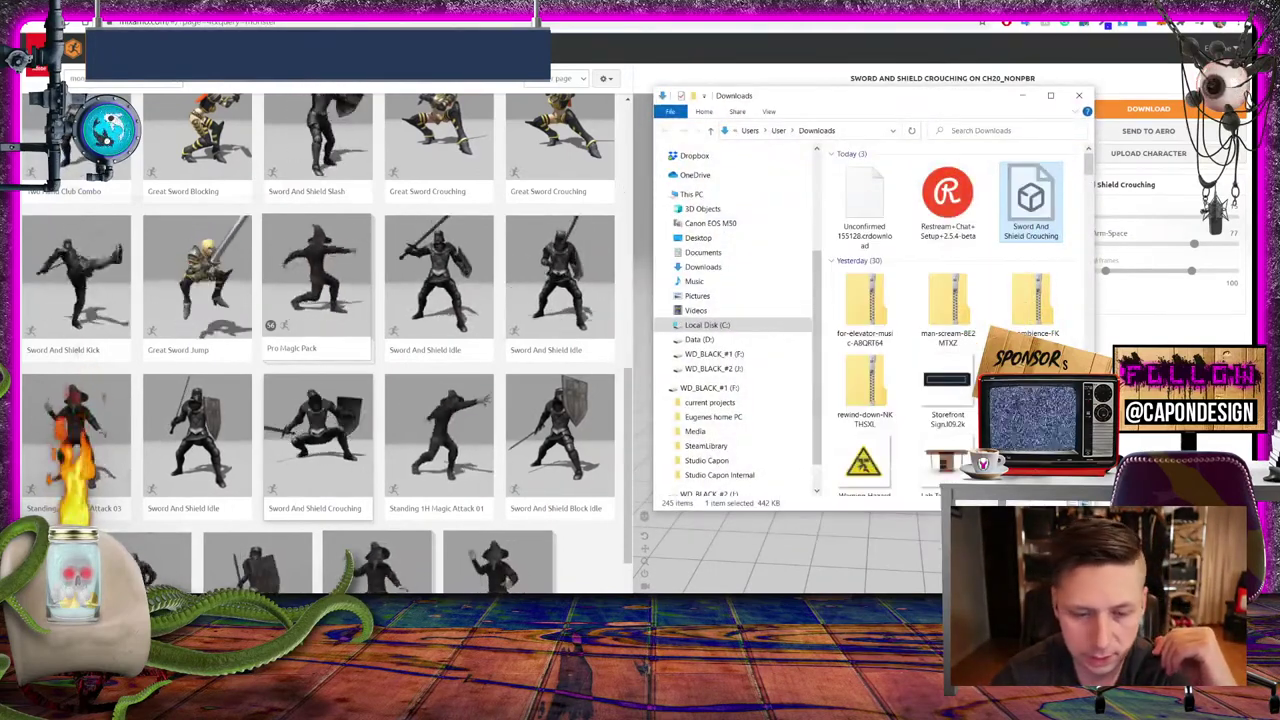
key("alt+Tab")
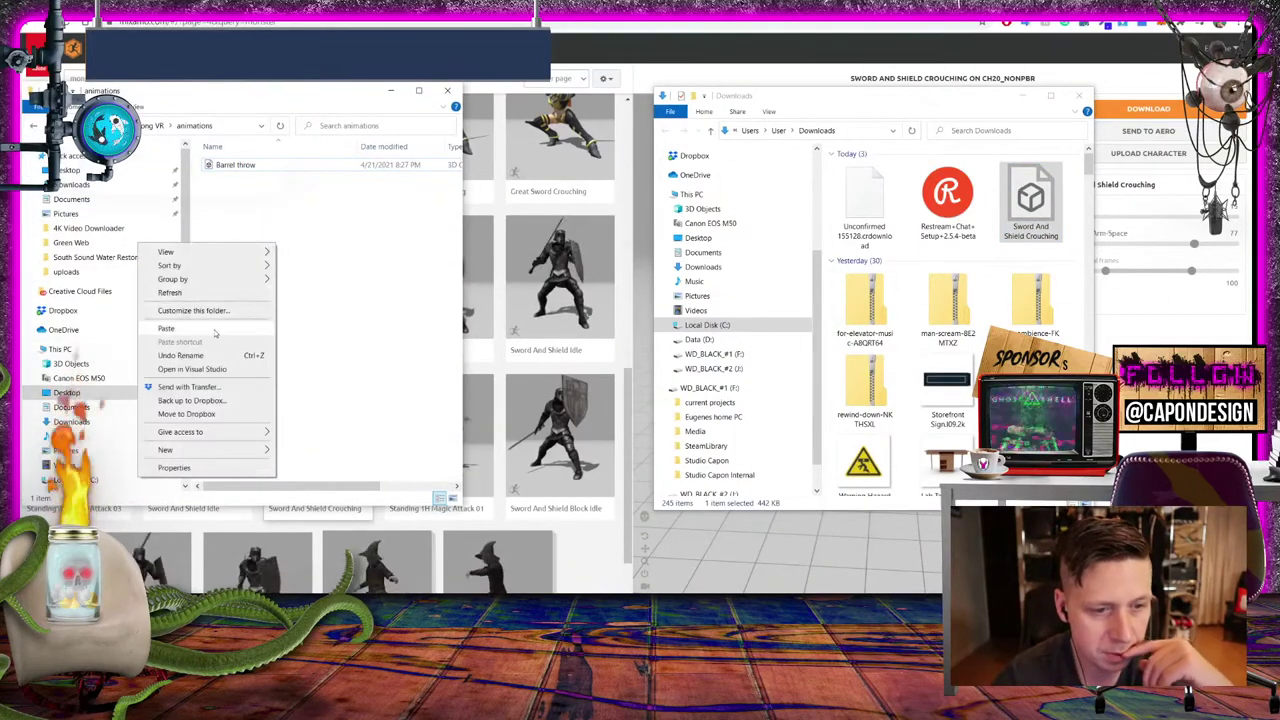
left_click(214, 330)
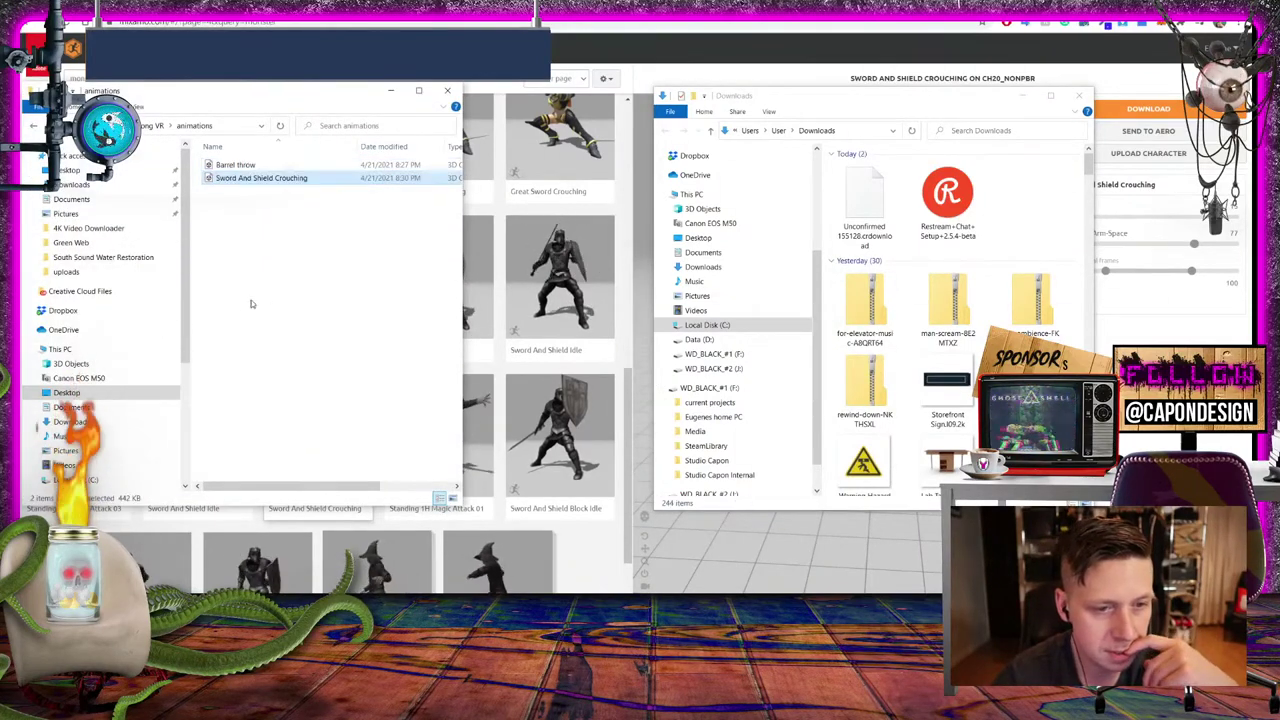
left_click(1023, 97)
left_click(530, 112)
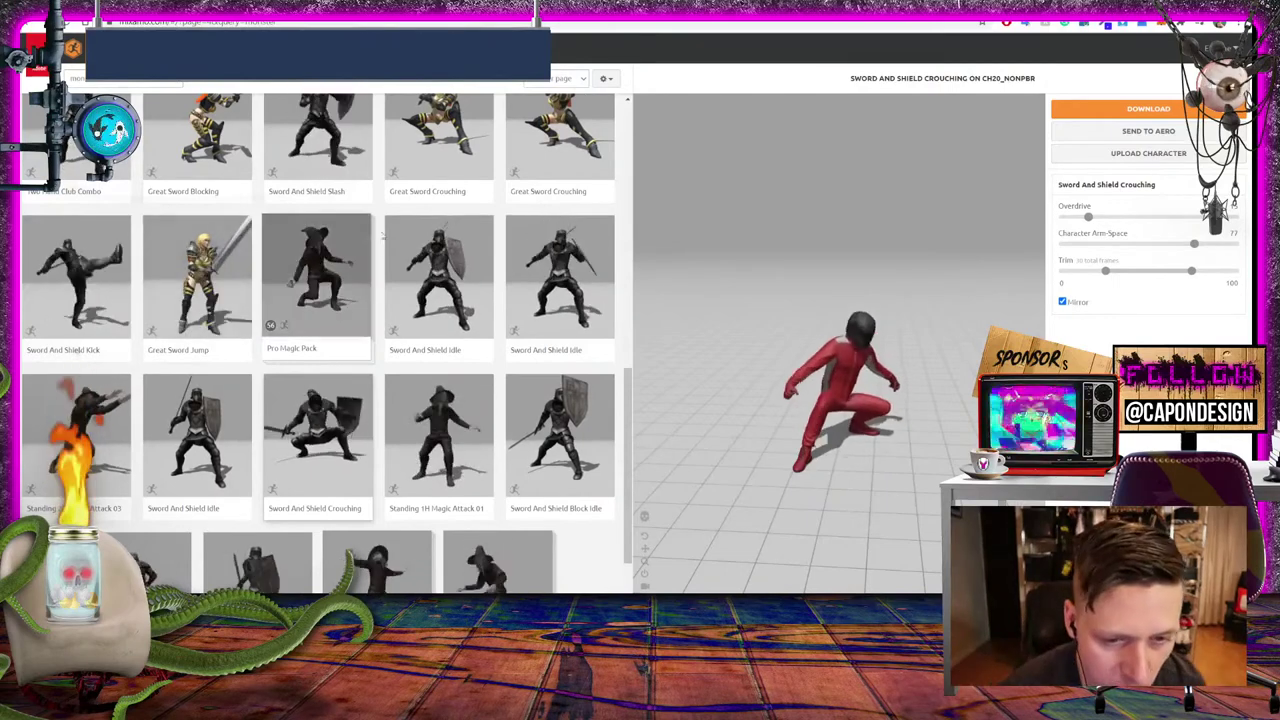
Preview the Pro Magic Pack and Lite Magic Pack on the character, viewing the motion from another angle
left_click(320, 285)
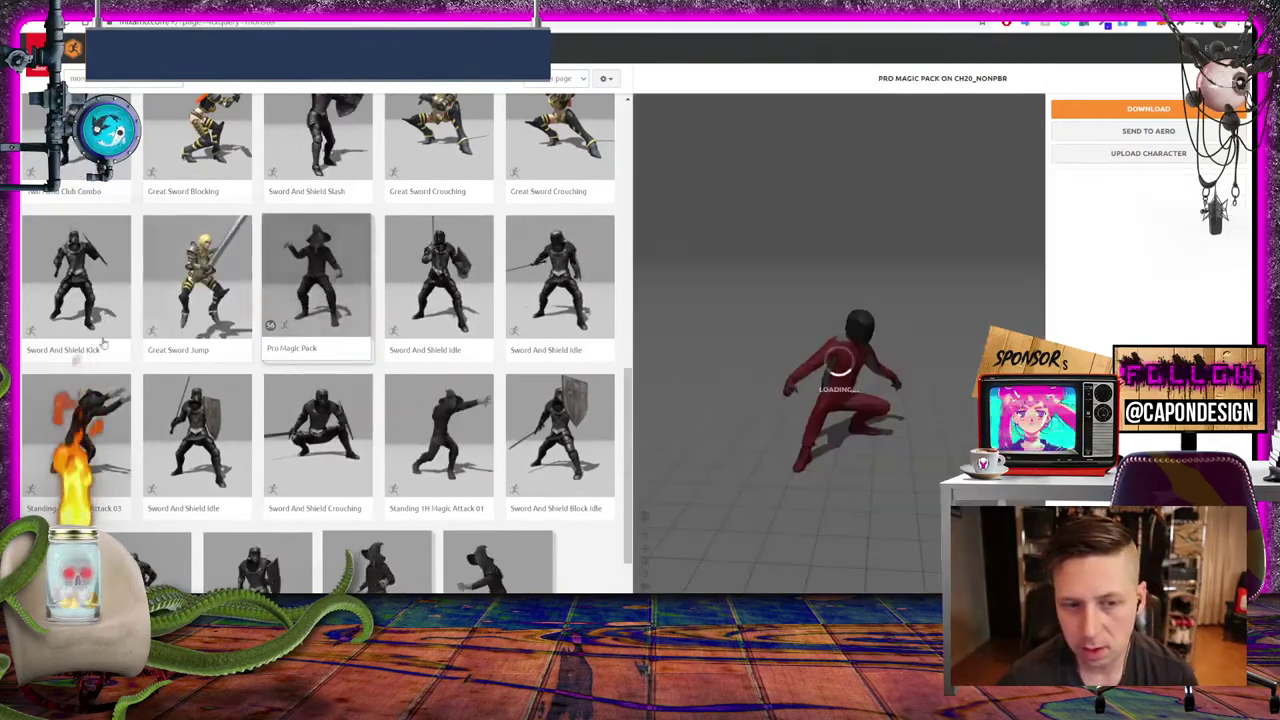
scroll(127, 444, "down", 2)
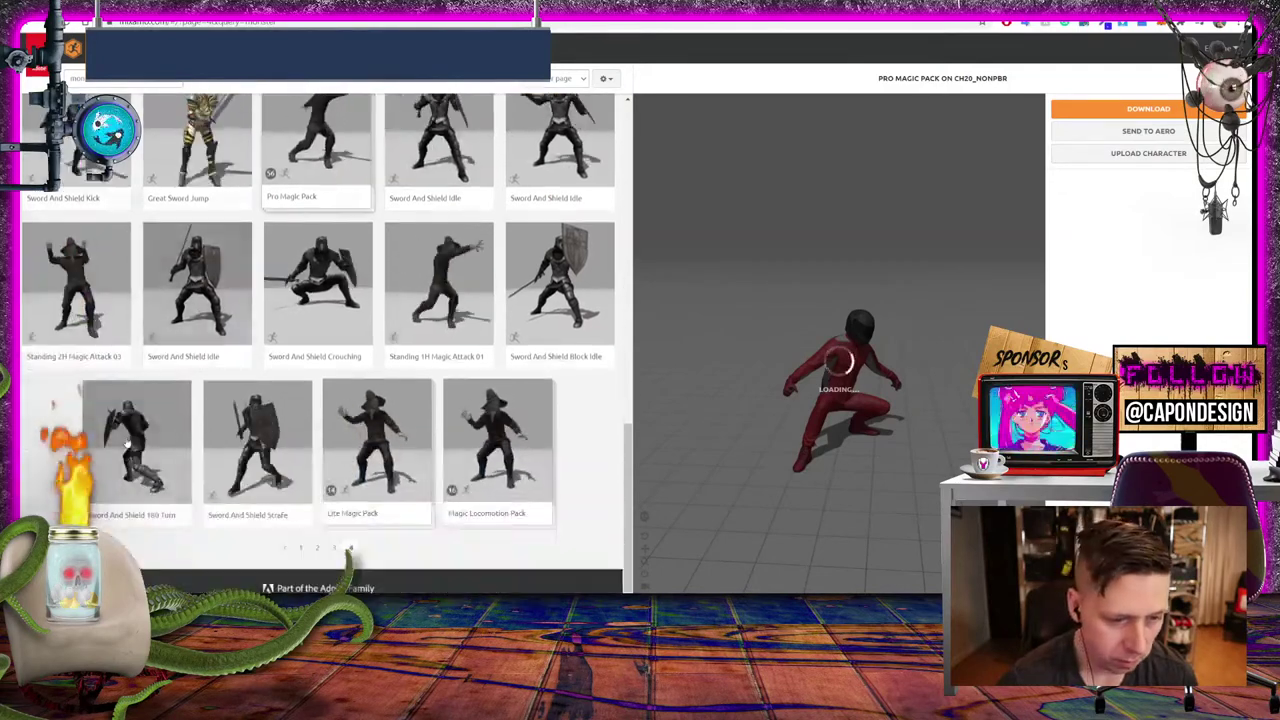
left_click(400, 455)
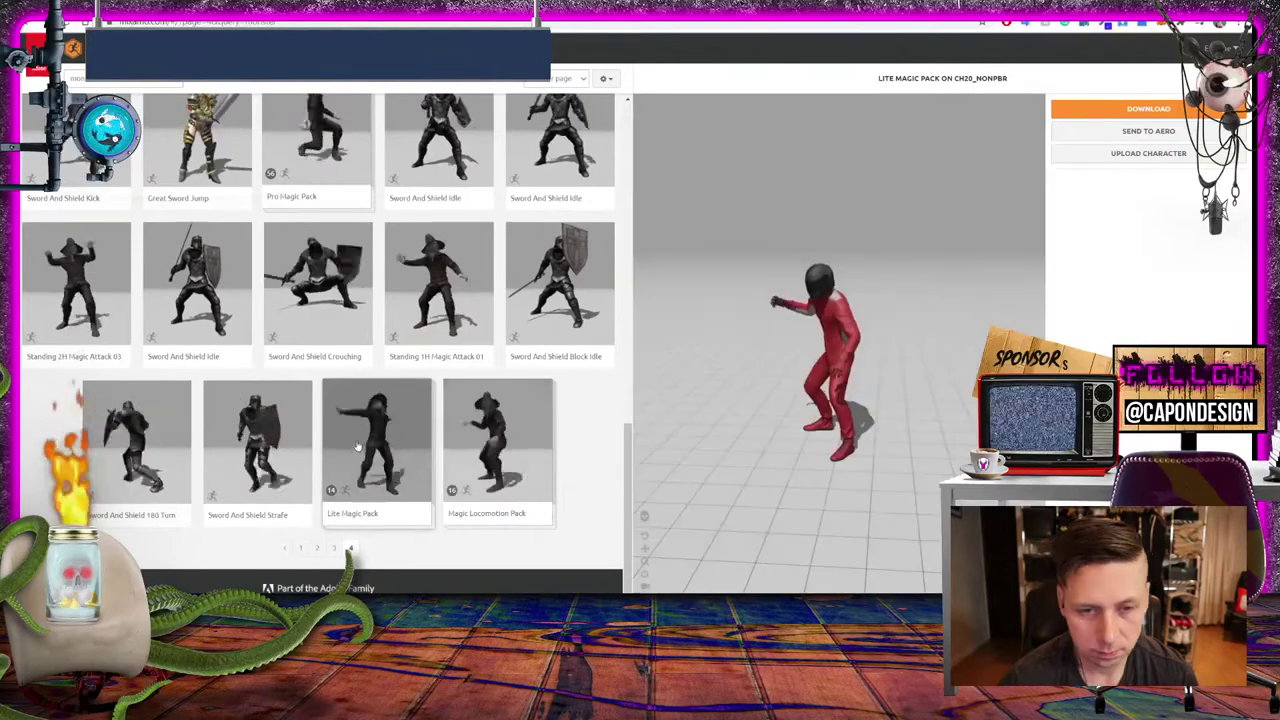
scroll(357, 446, "up", 2)
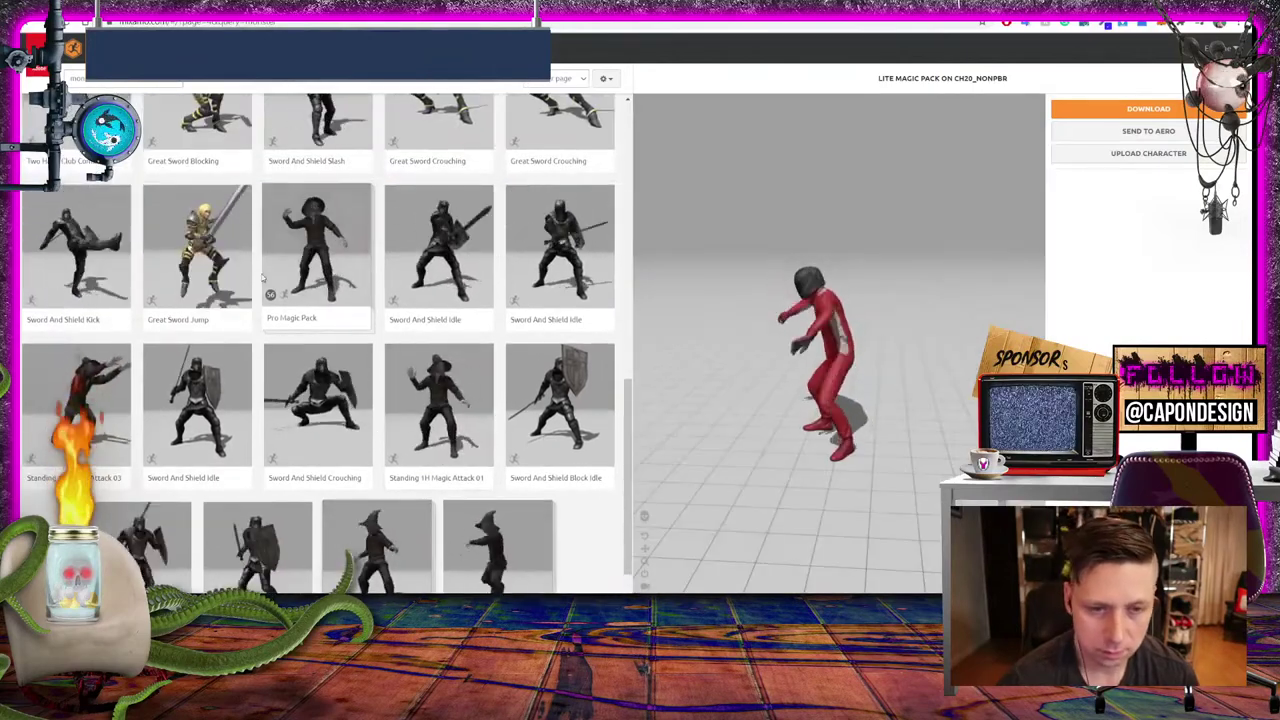
left_click_drag(780, 354, 880, 348)
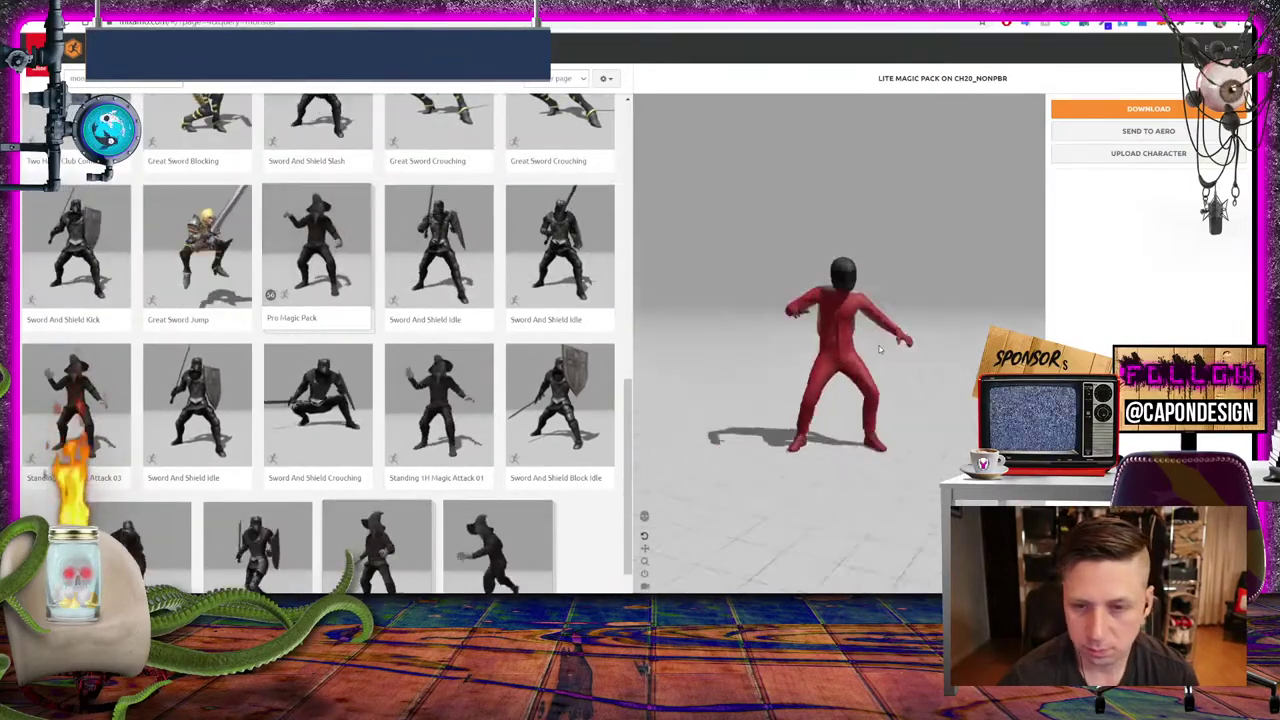
left_click(328, 277)
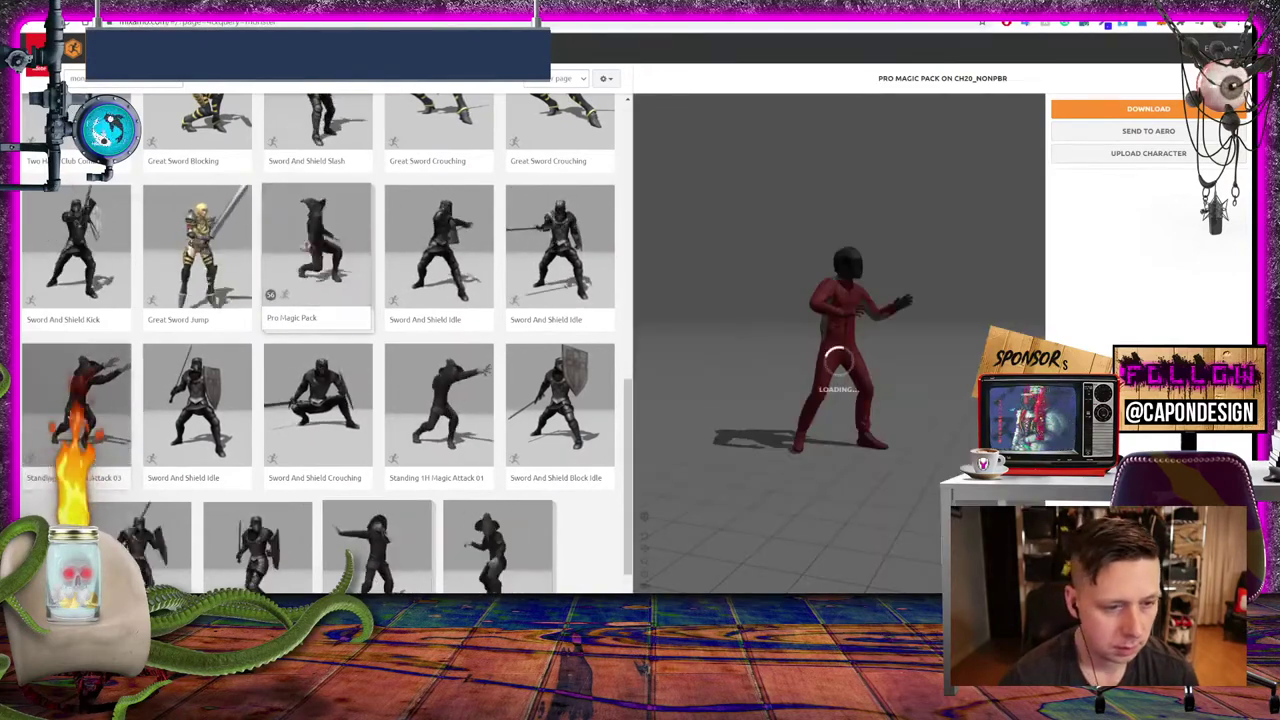
Preview the Standing 2H Magic Attack 03 and Zombie Reaction Hit animations on the character
left_click(70, 415)
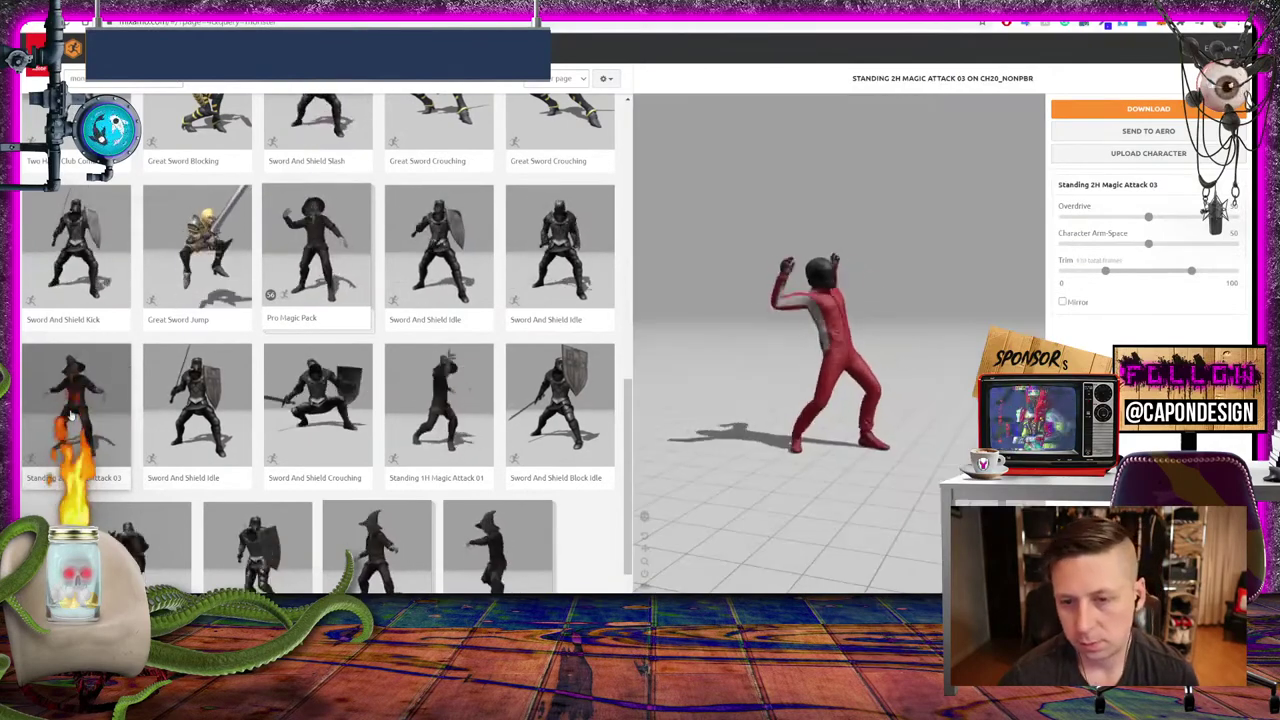
scroll(75, 300, "up", 2)
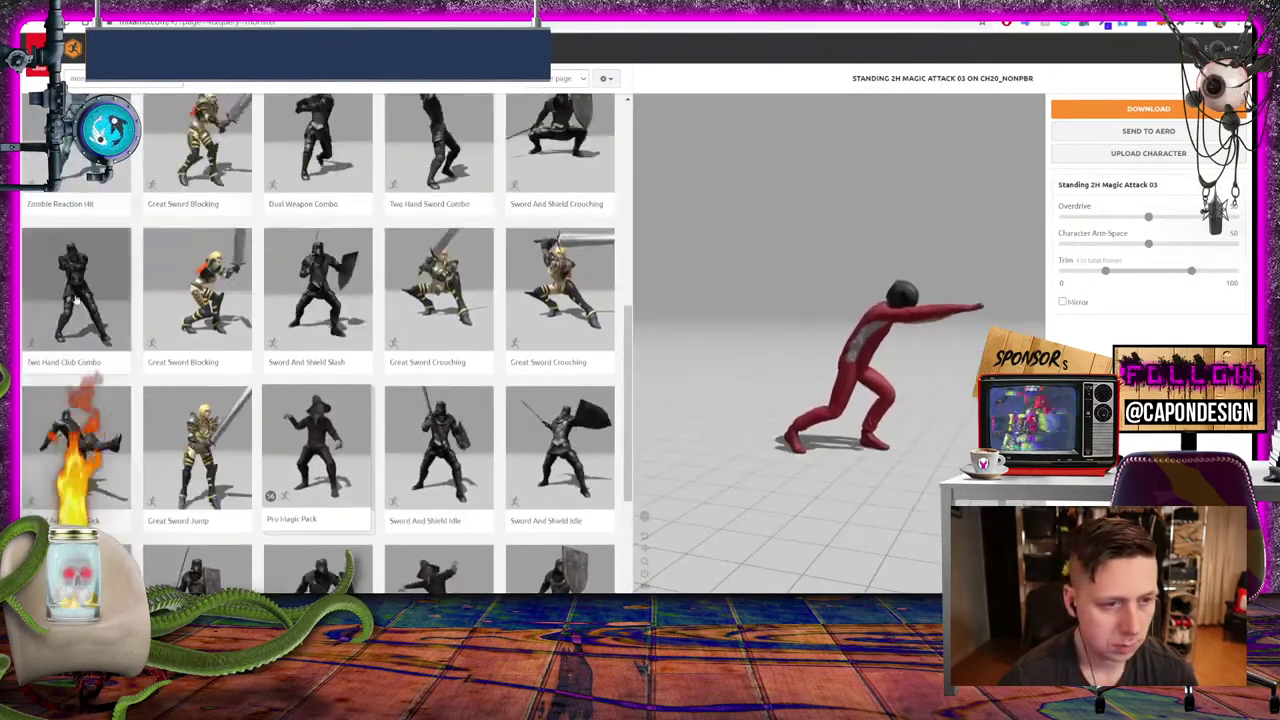
scroll(75, 298, "up", 1)
left_click(80, 242)
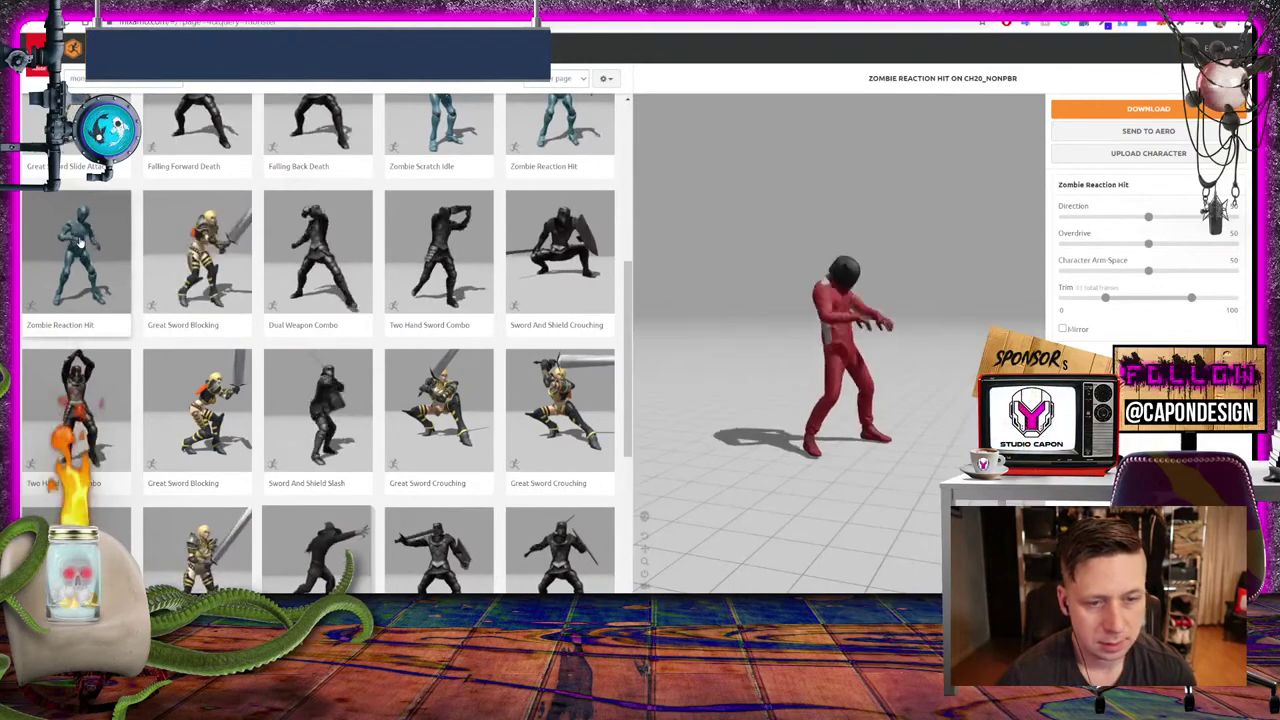
Preview the Great Sword Crouching animation on the character and look through the remaining search results
scroll(110, 285, "up", 1)
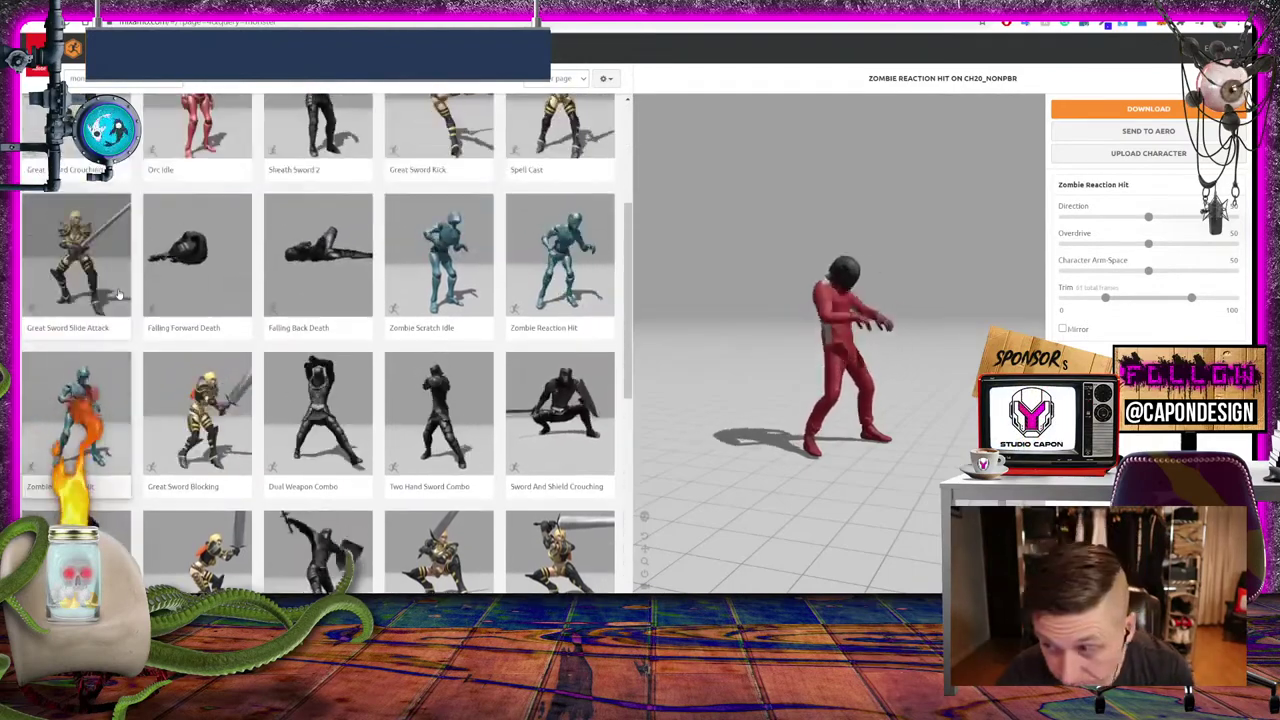
scroll(110, 293, "up", 1)
left_click(63, 293)
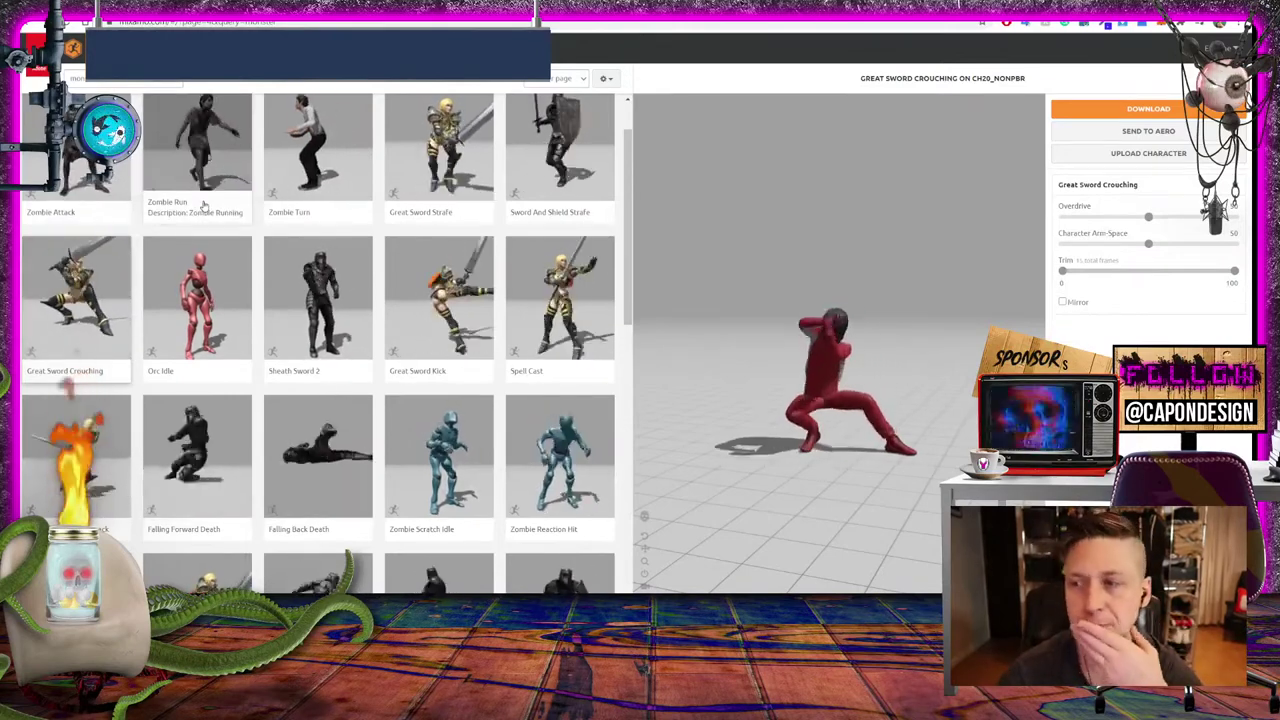
scroll(200, 265, "up", 1)
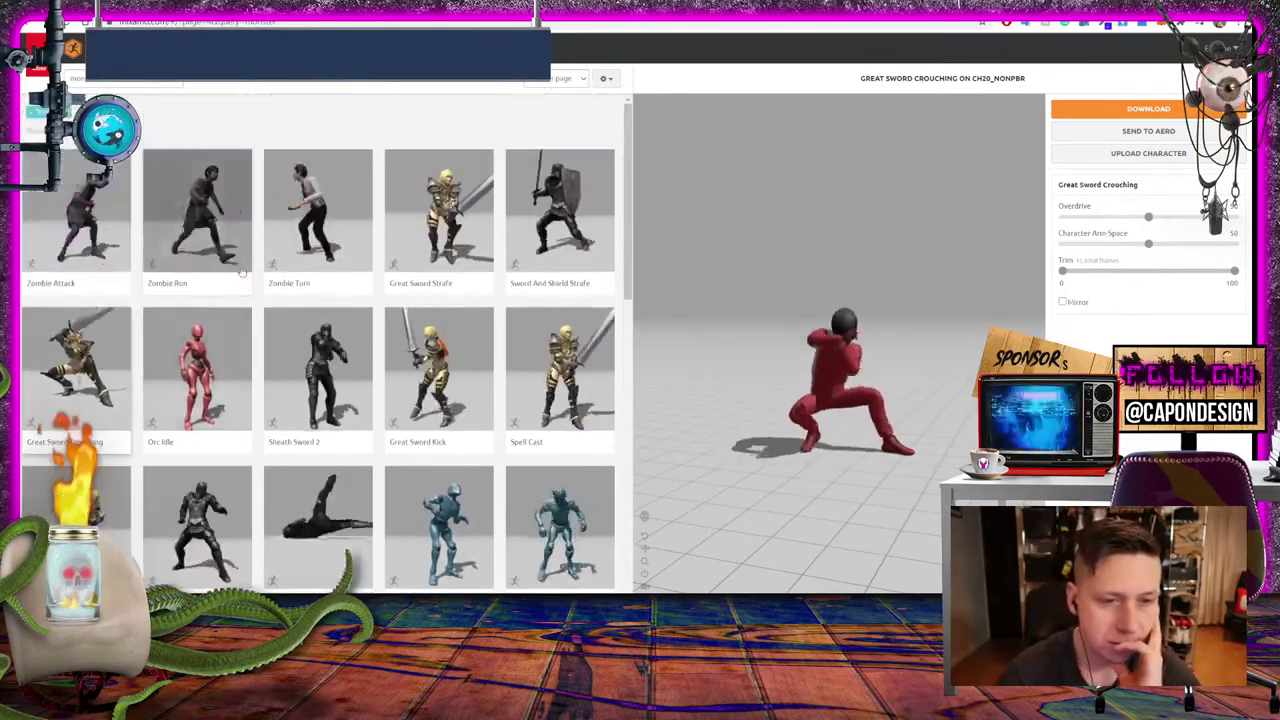
scroll(256, 276, "down", 10)
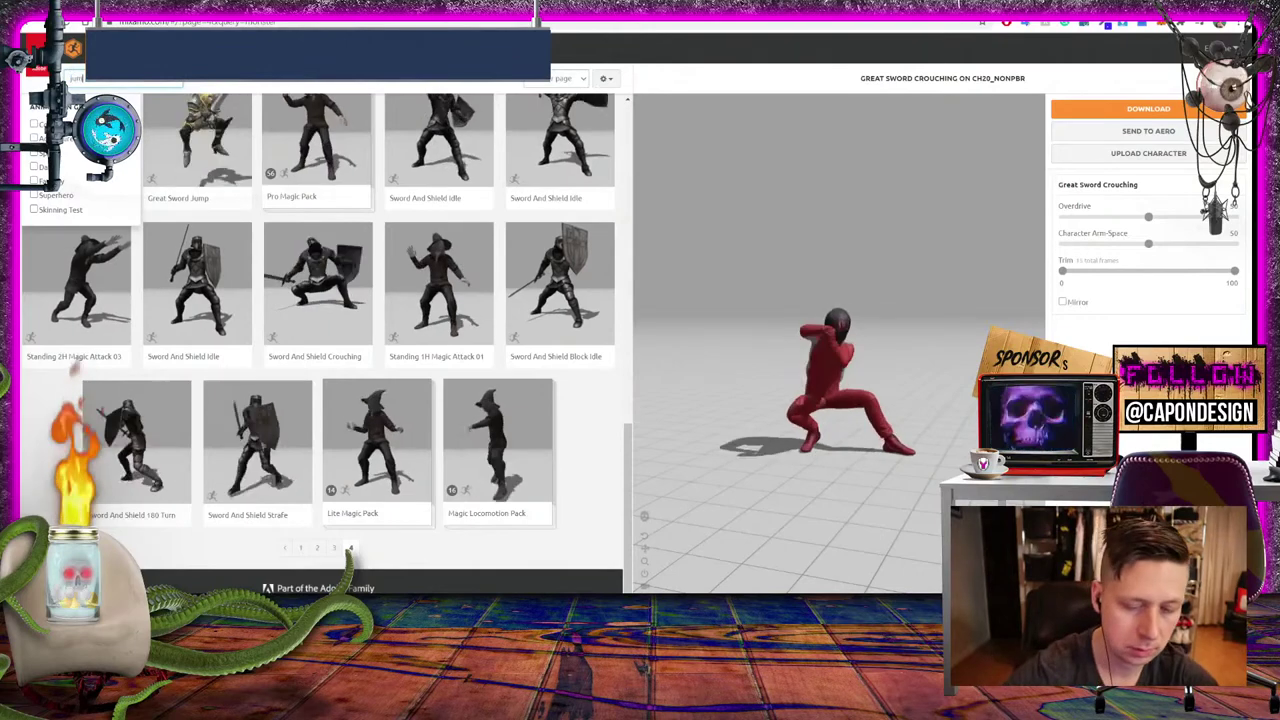
Search the animation library for "jump up" and preview Jumping Up with a reduced Overdrive, plus the two Jumping animations
key("Return")
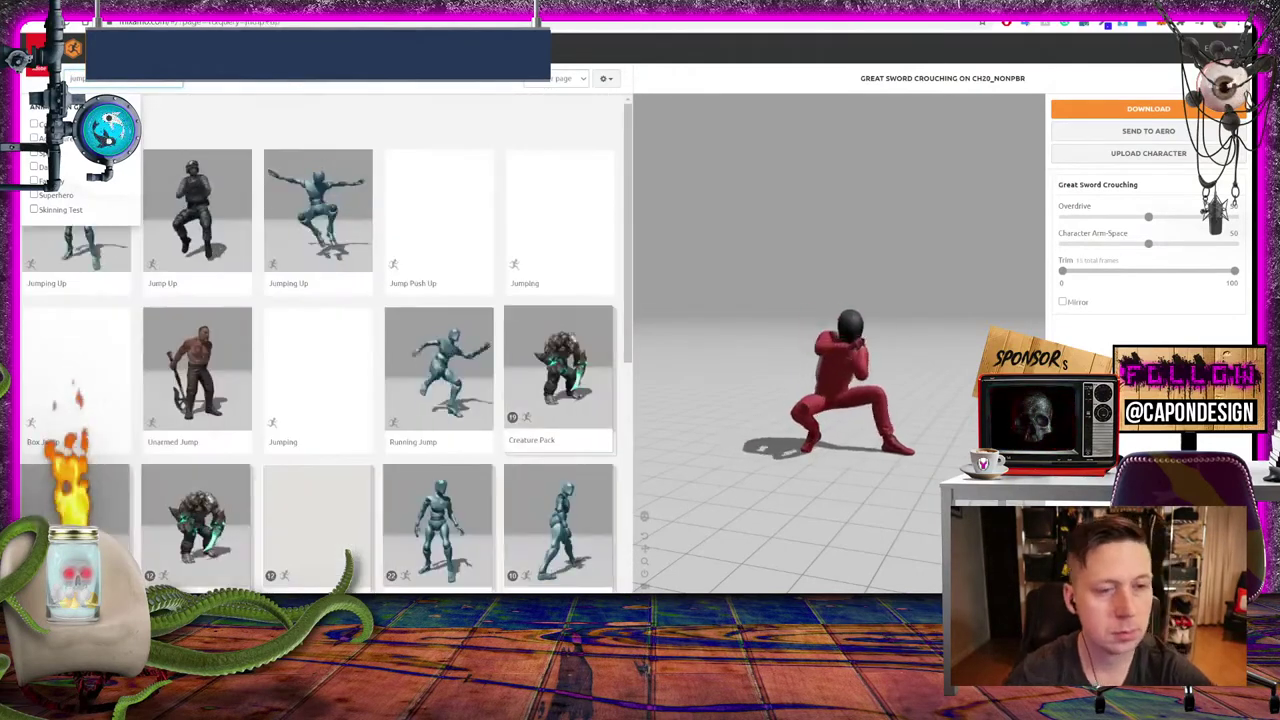
left_click(330, 232)
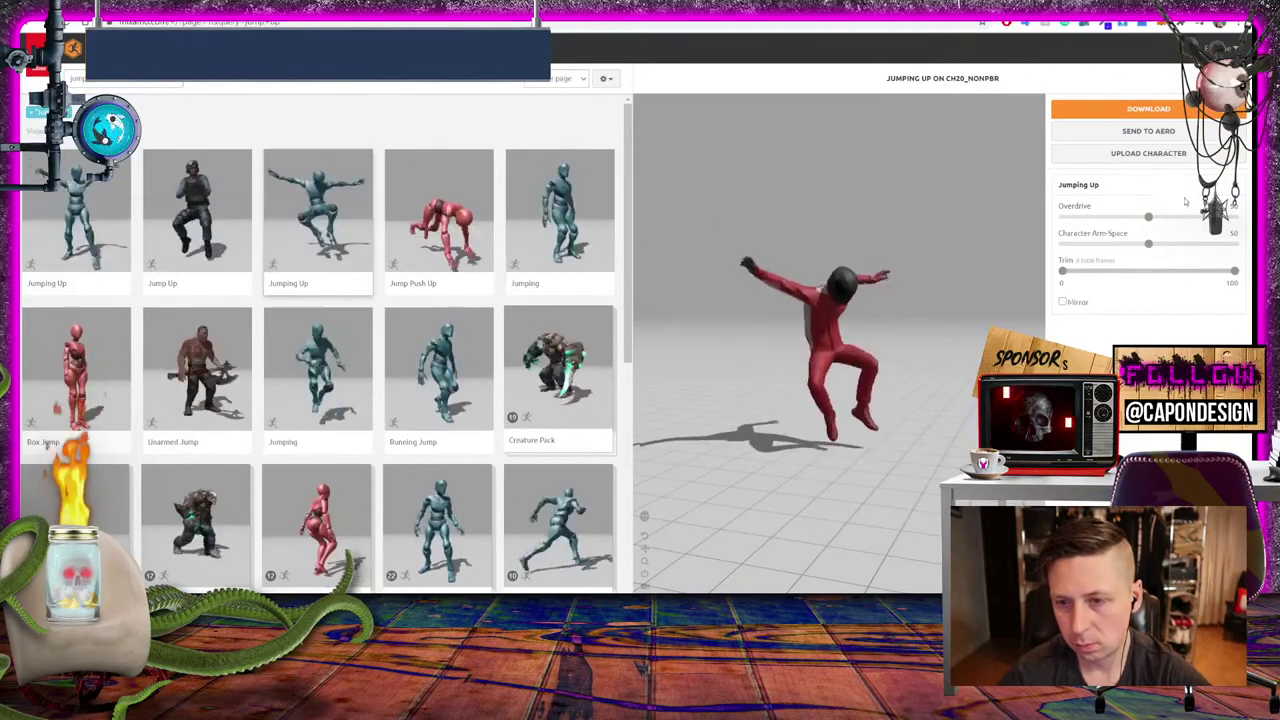
left_click_drag(1071, 220, 1076, 220)
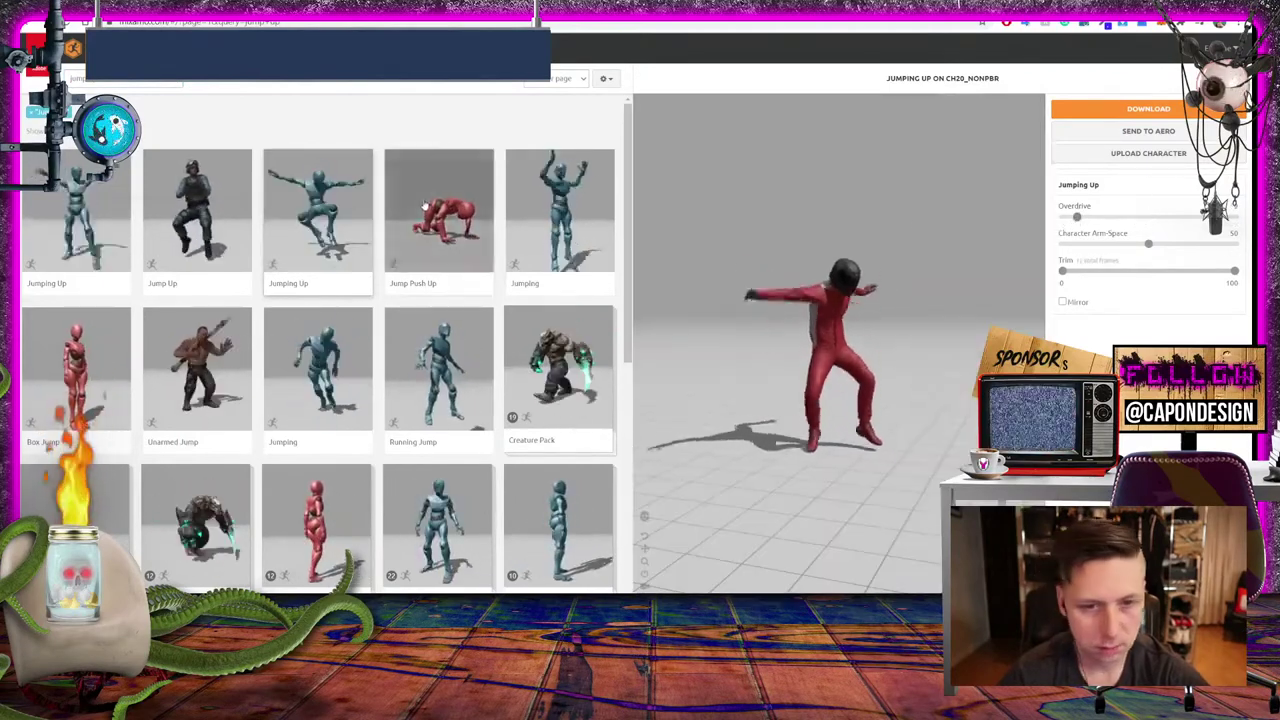
left_click(561, 195)
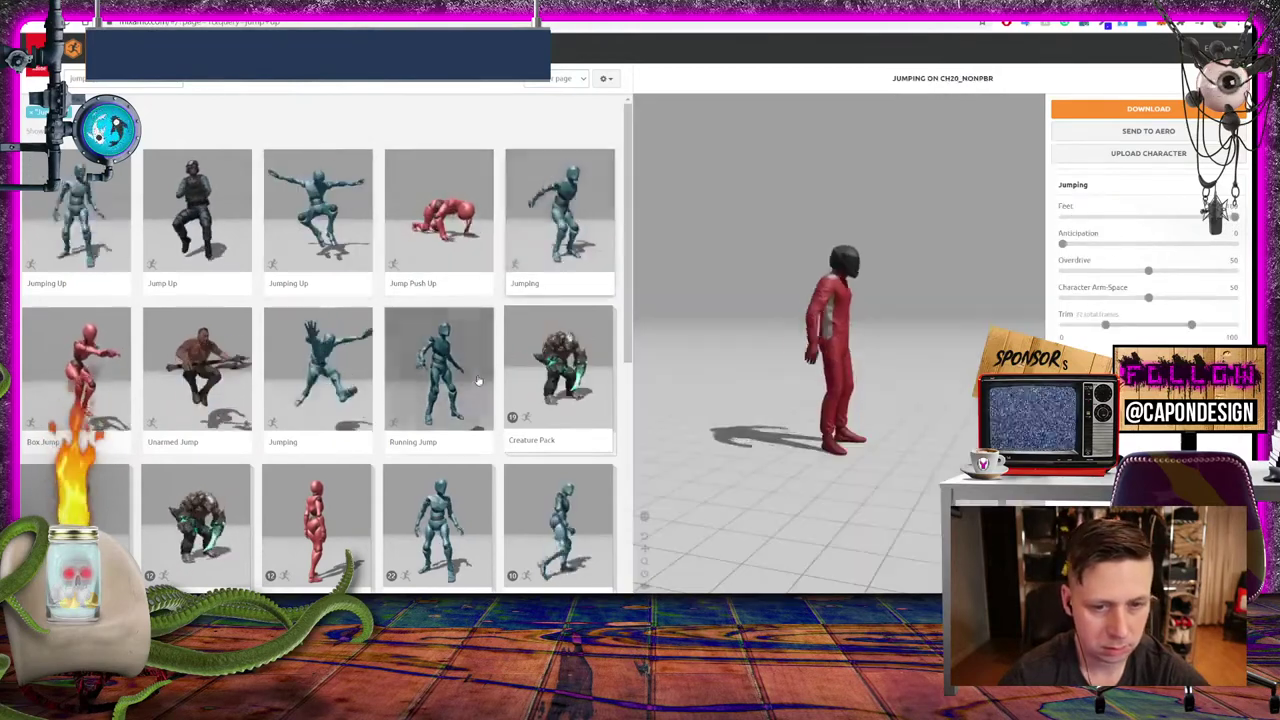
left_click(306, 378)
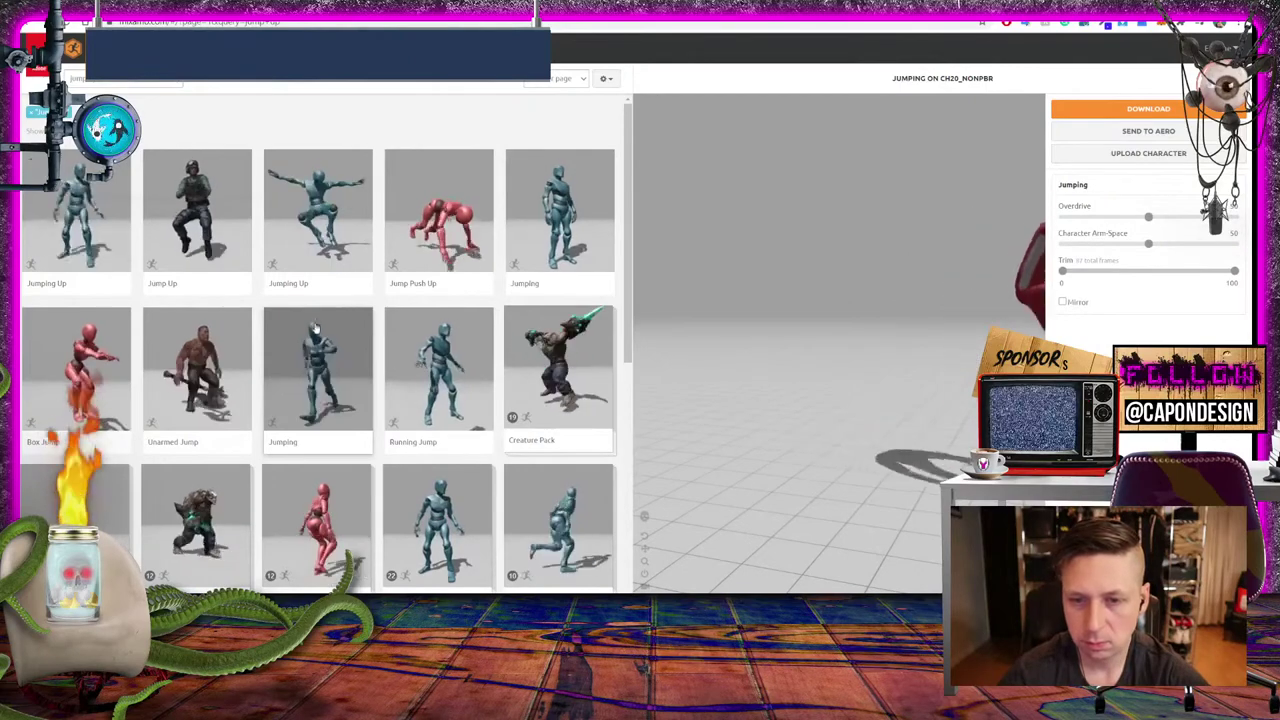
Look through the jump results and preview the first Jumping Up animation with and without Mirror
scroll(549, 328, "down", 3)
scroll(256, 296, "down", 3)
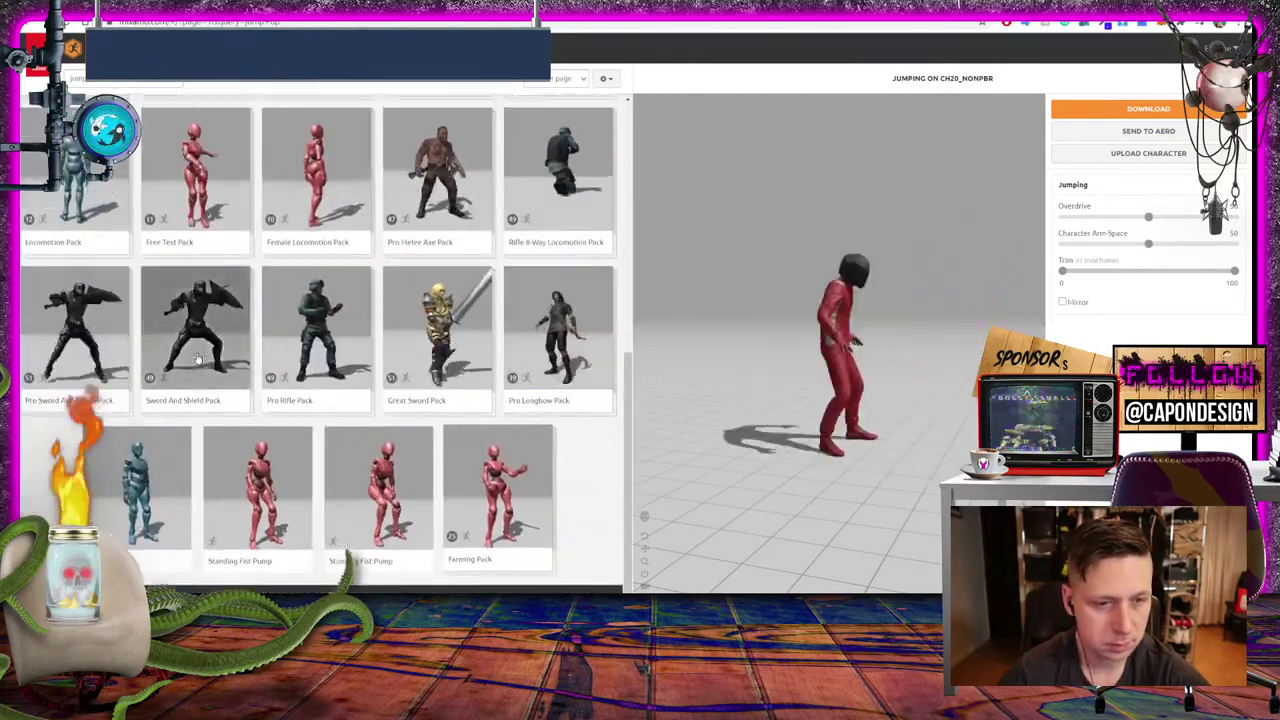
scroll(300, 260, "up", 6)
left_click(95, 210)
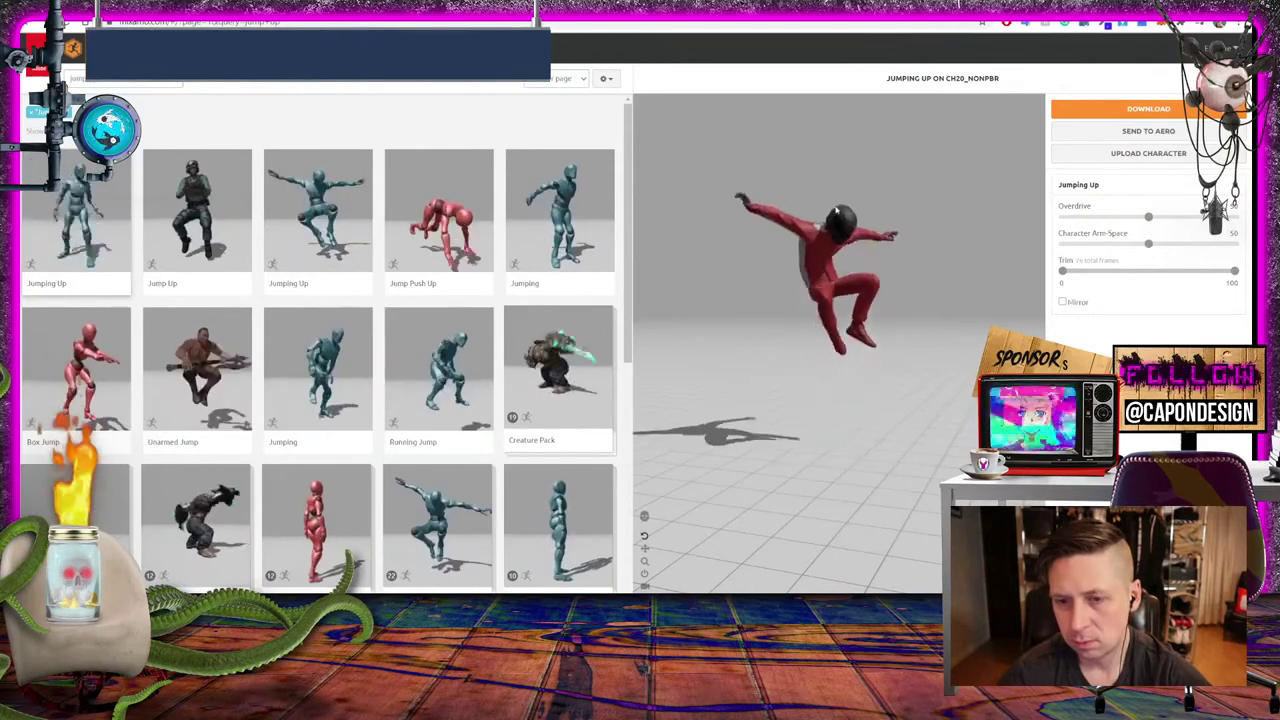
left_click(1061, 302)
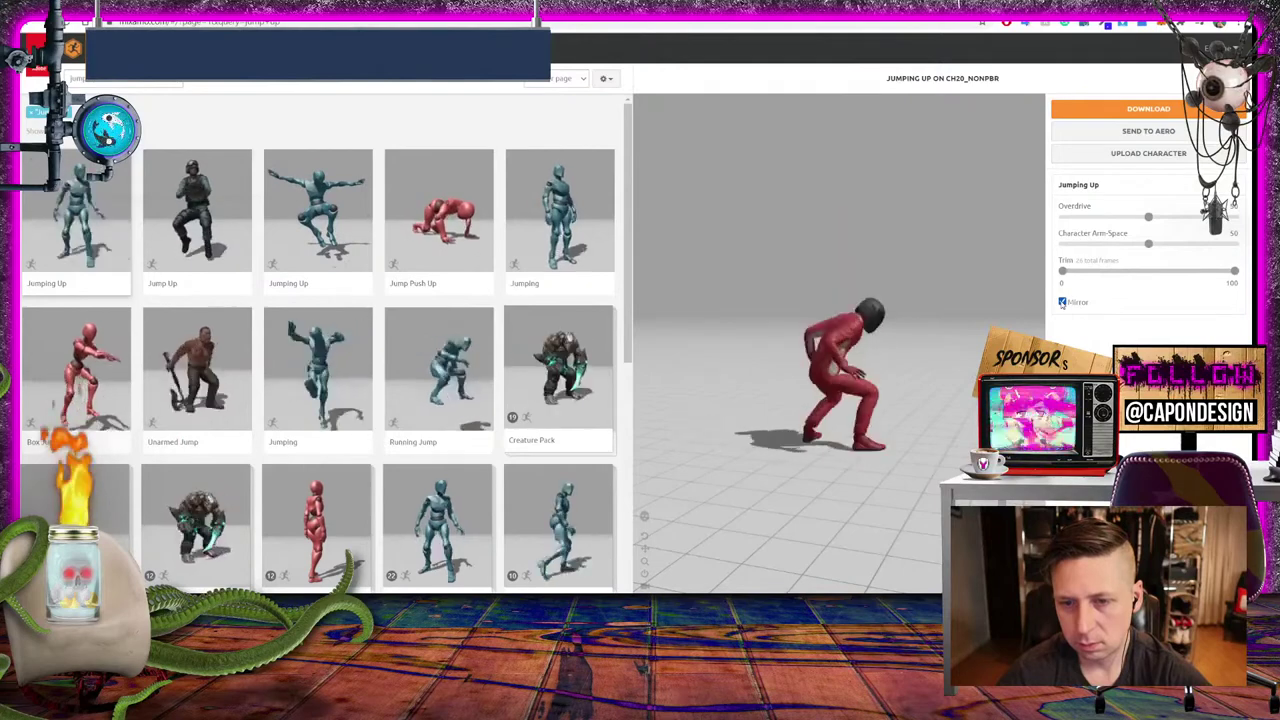
left_click(1062, 302)
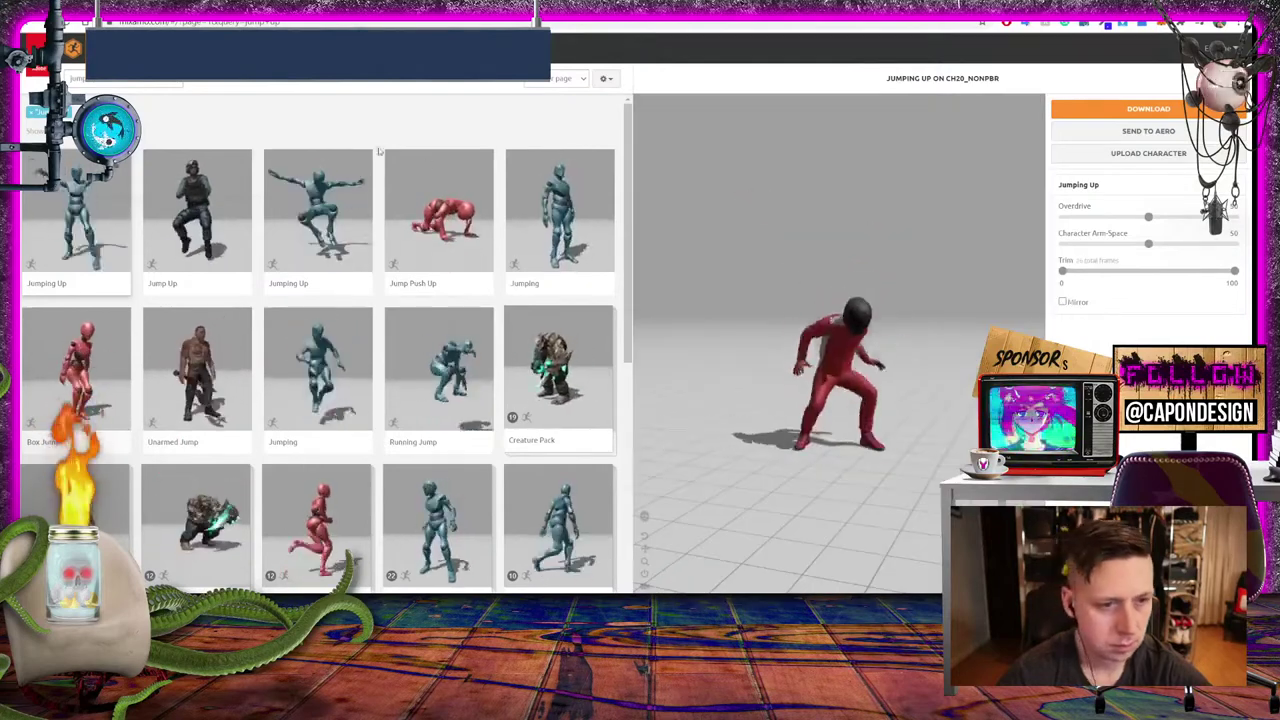
Preview the Jump Up, second Jumping Up, Jump Push Up and first Jumping animations on the character
left_click(205, 205)
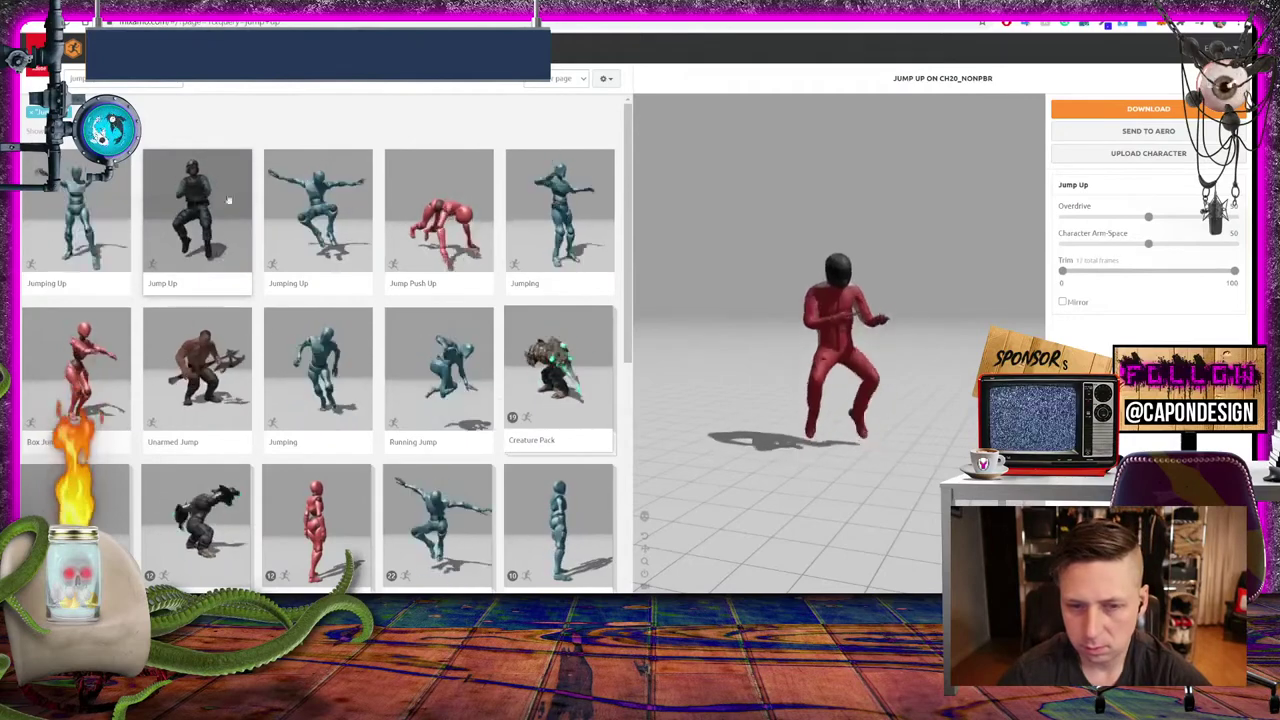
left_click(303, 198)
left_click(440, 205)
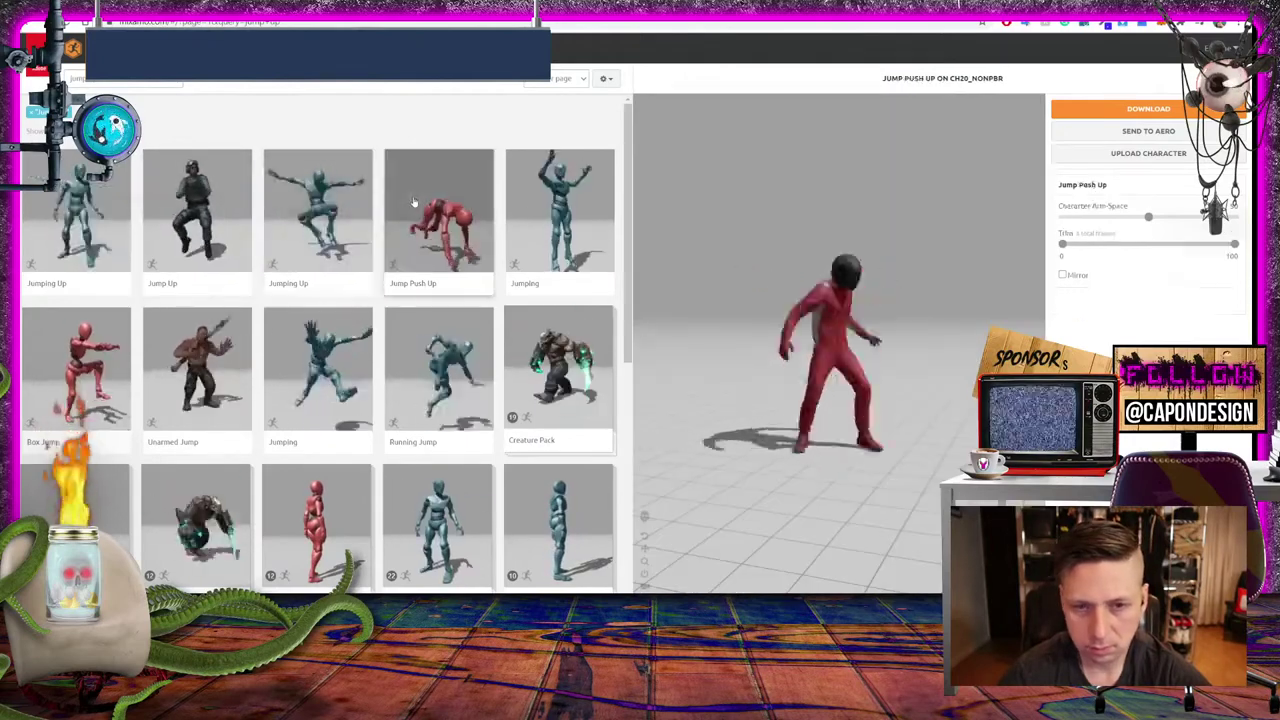
left_click(565, 208)
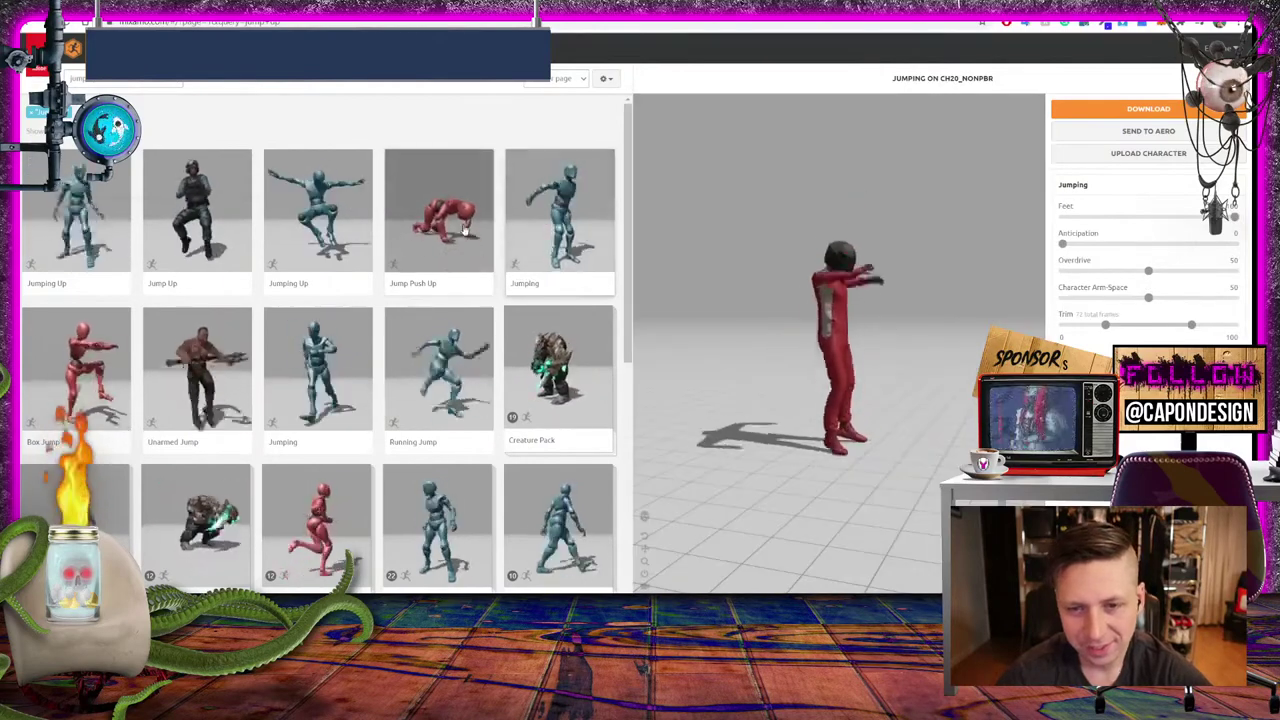
Preview the Box Jump, second Jumping and Running Jump animations, viewing the running jump from behind
left_click(76, 370)
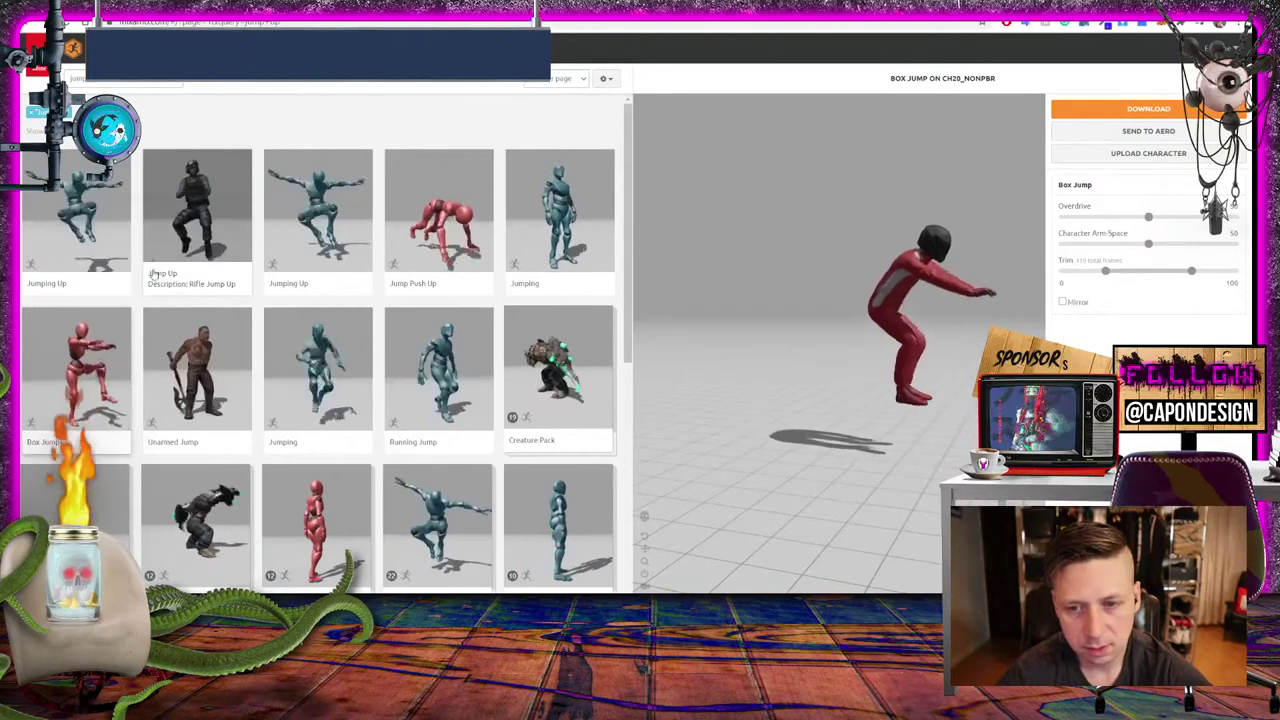
left_click(316, 388)
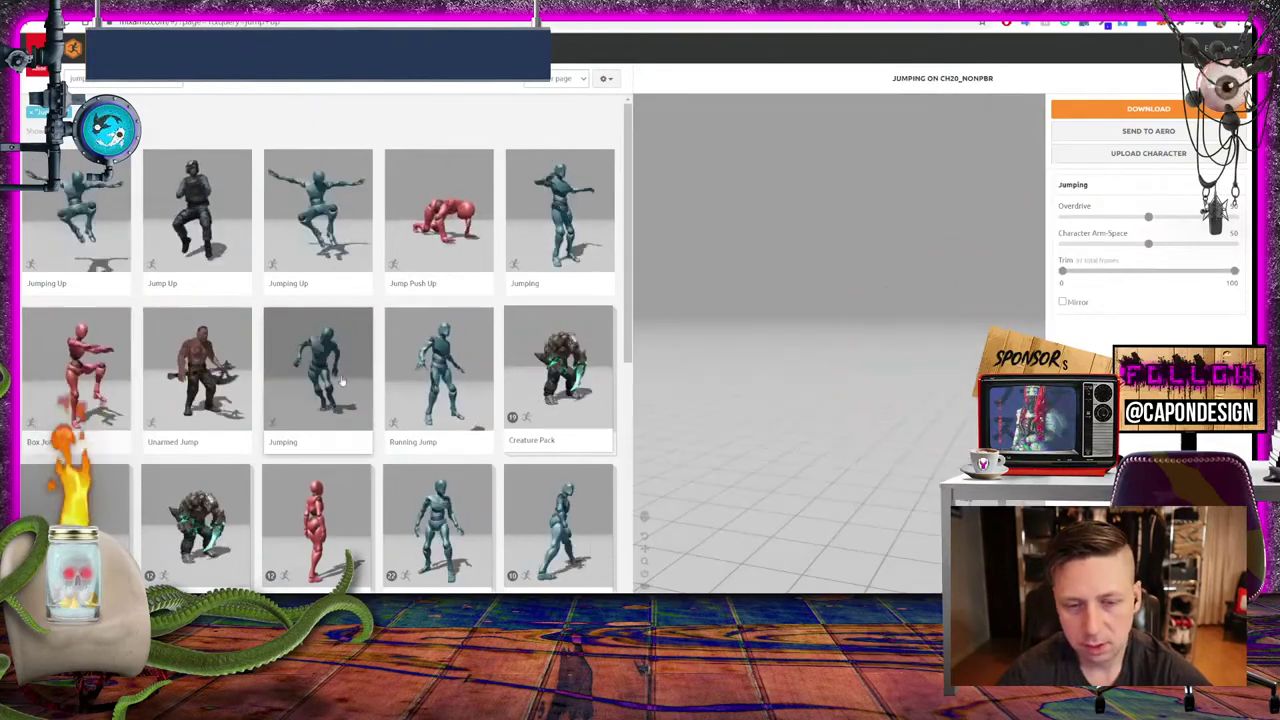
left_click(443, 380)
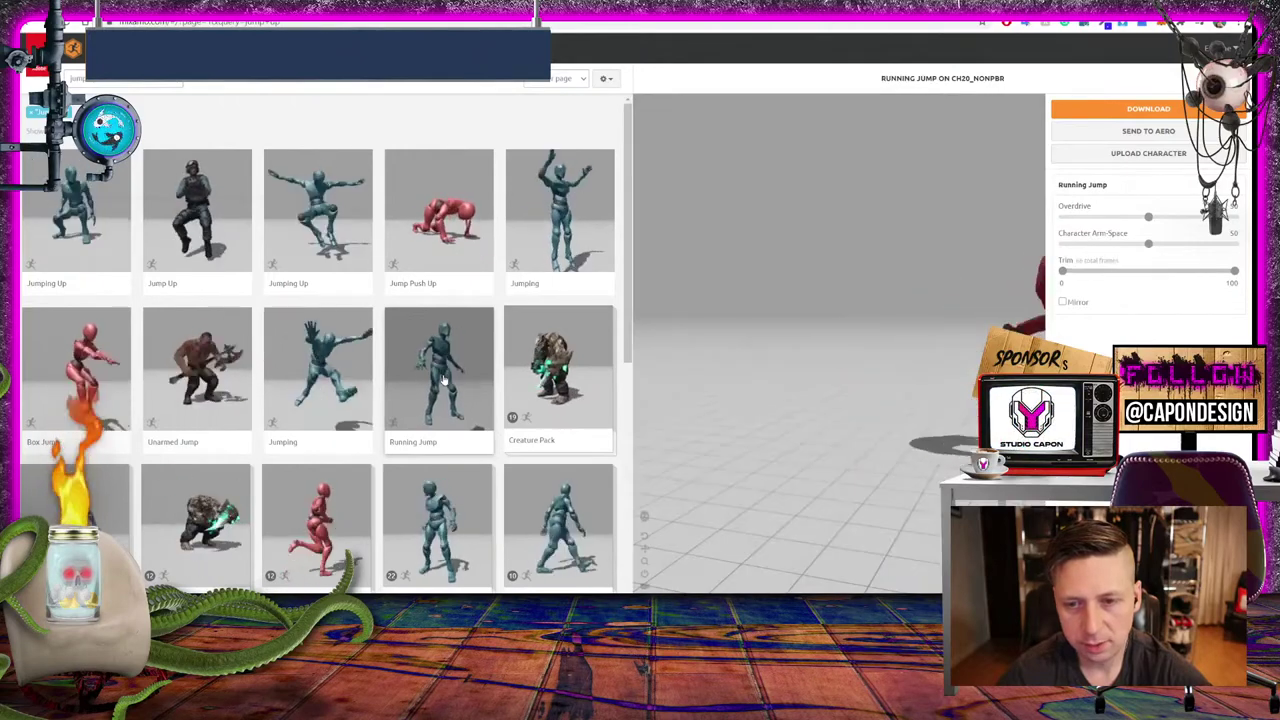
left_click_drag(712, 324, 851, 320)
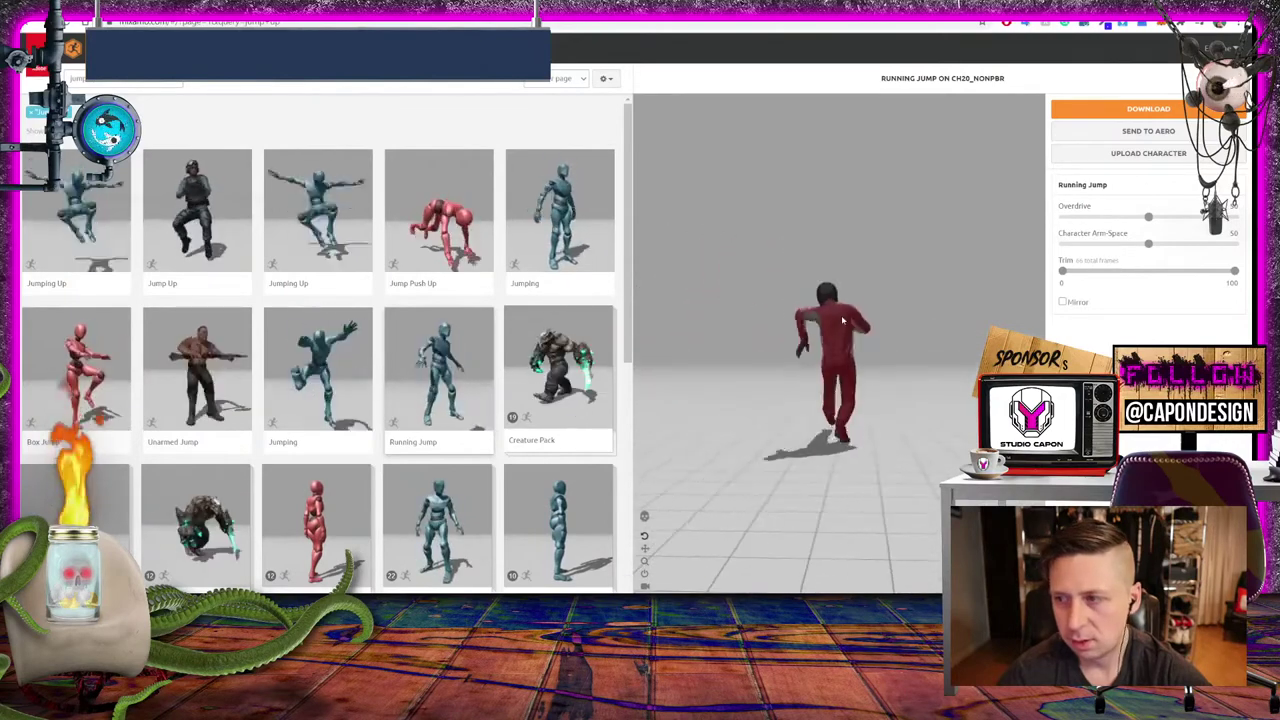
Choose the first Jumping Up animation for the character and download it
left_click(70, 210)
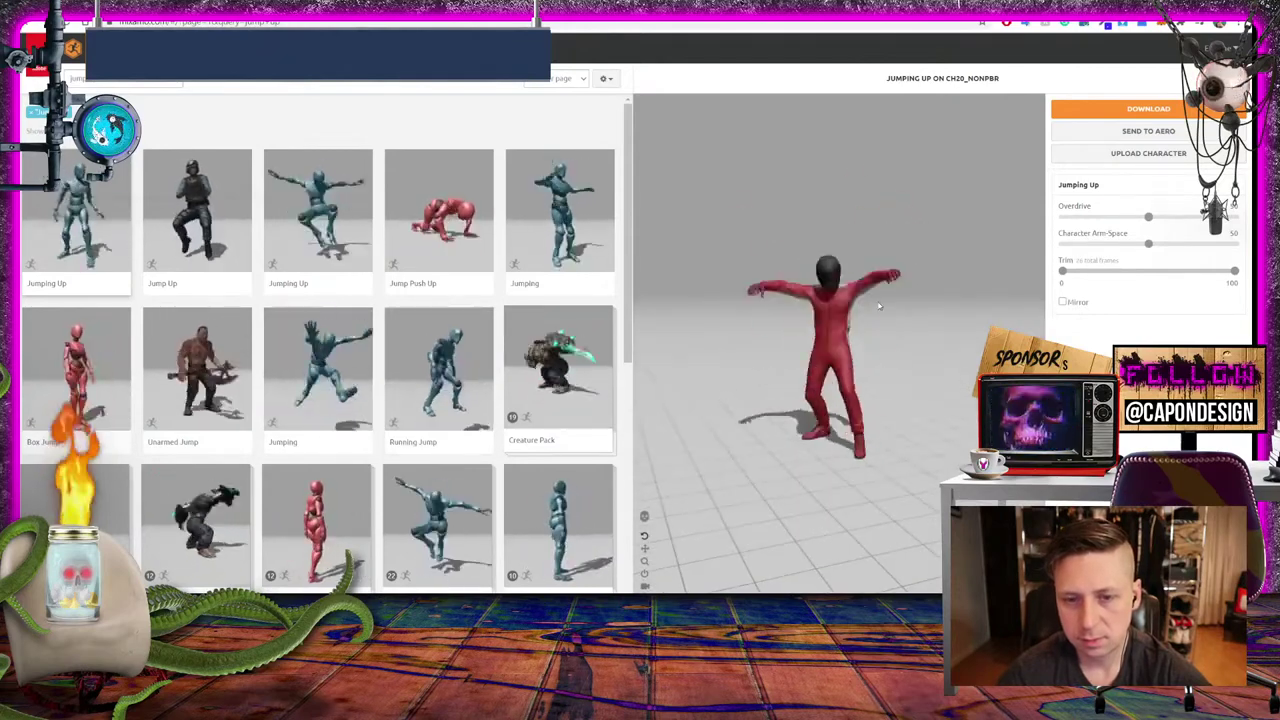
scroll(421, 368, "down", 3)
scroll(421, 368, "down", 4)
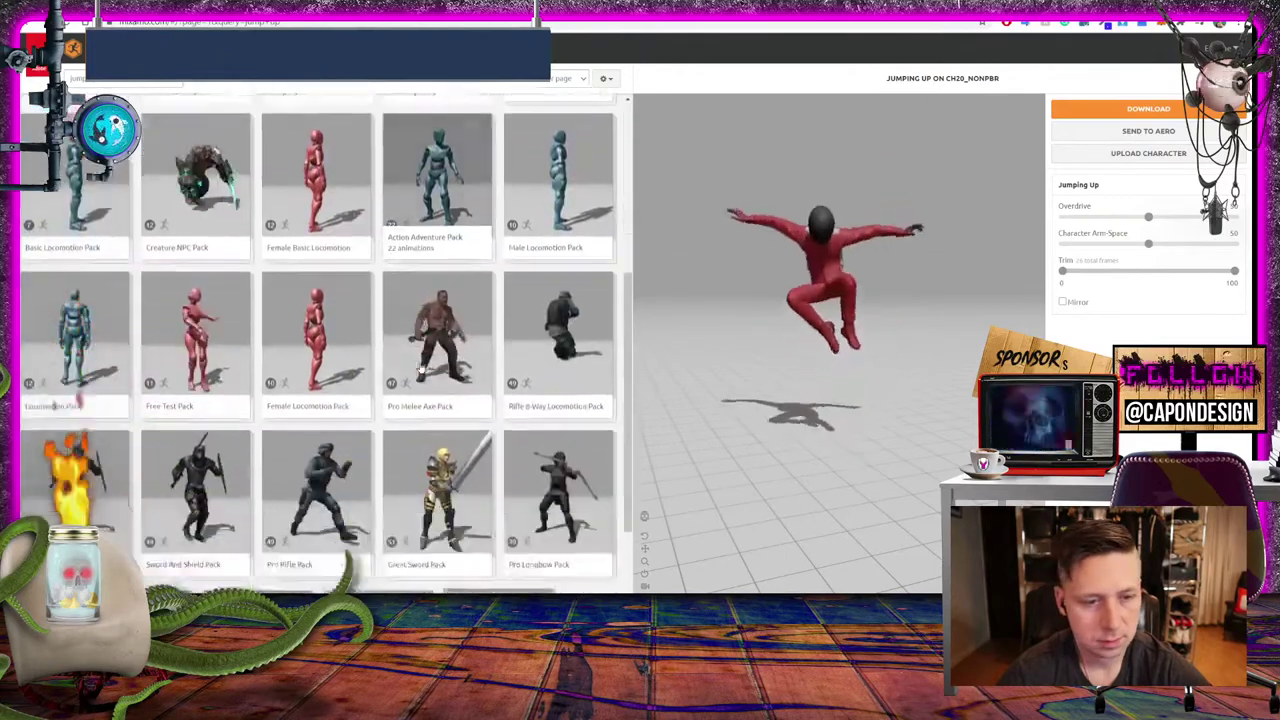
scroll(421, 369, "up", 1)
scroll(421, 368, "up", 5)
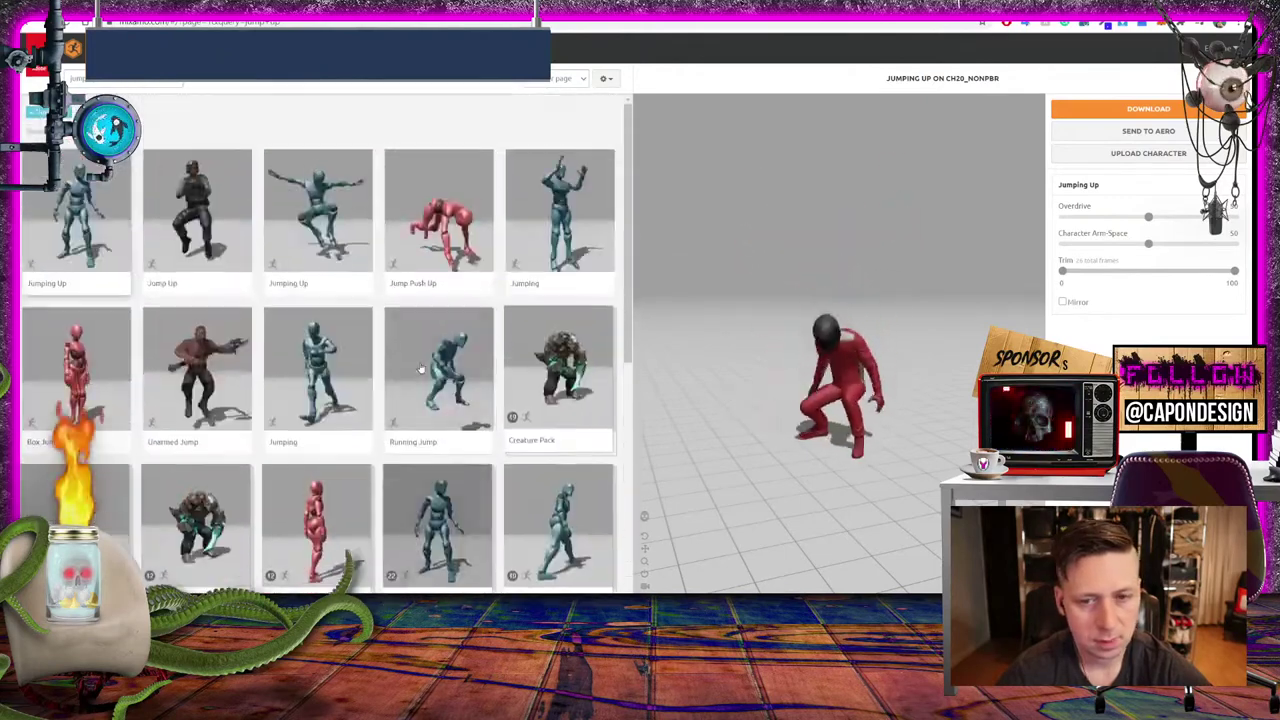
left_click(1149, 111)
left_click(812, 248)
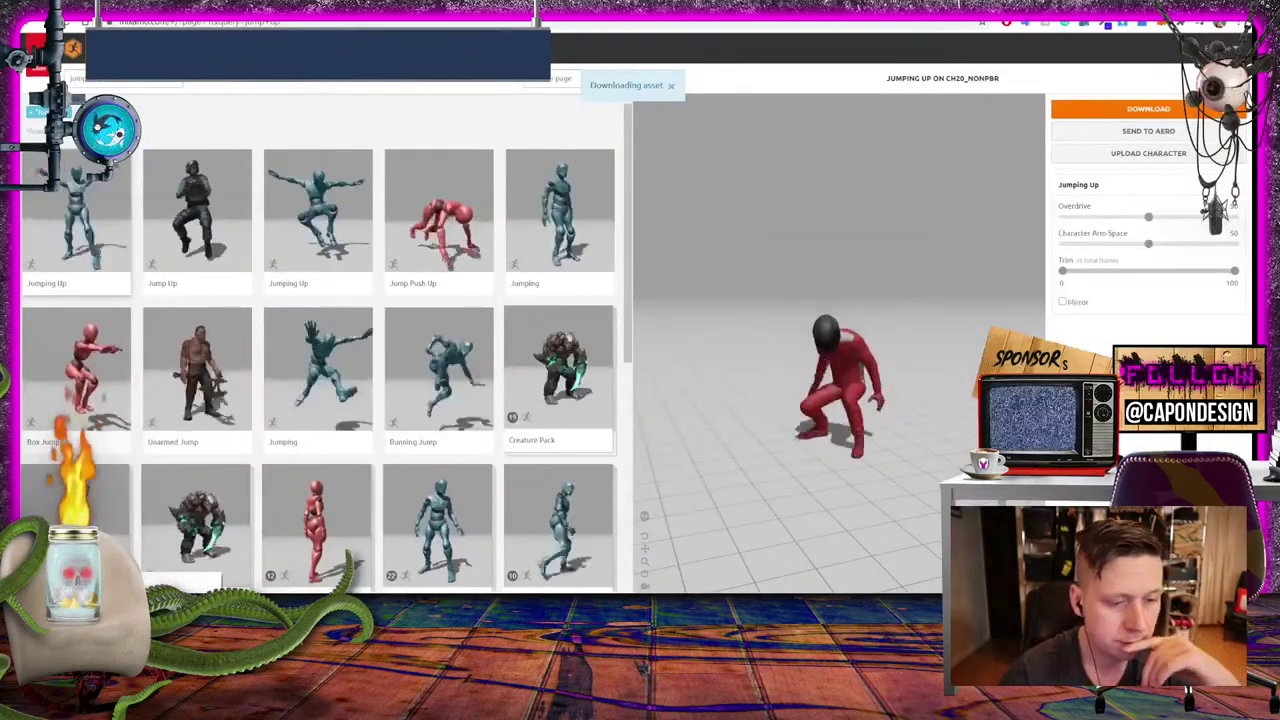
Cut the Jumping Up file from the Downloads folder and switch away from the file window
right_click(860, 192)
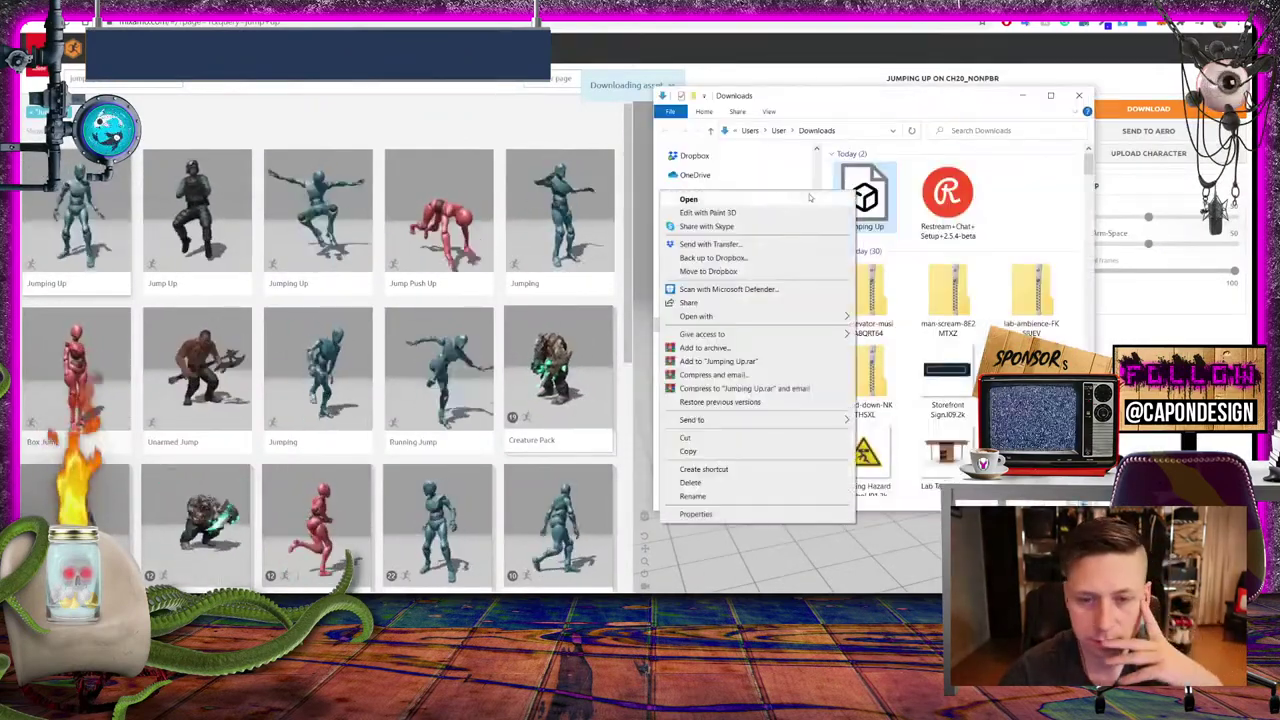
left_click(703, 437)
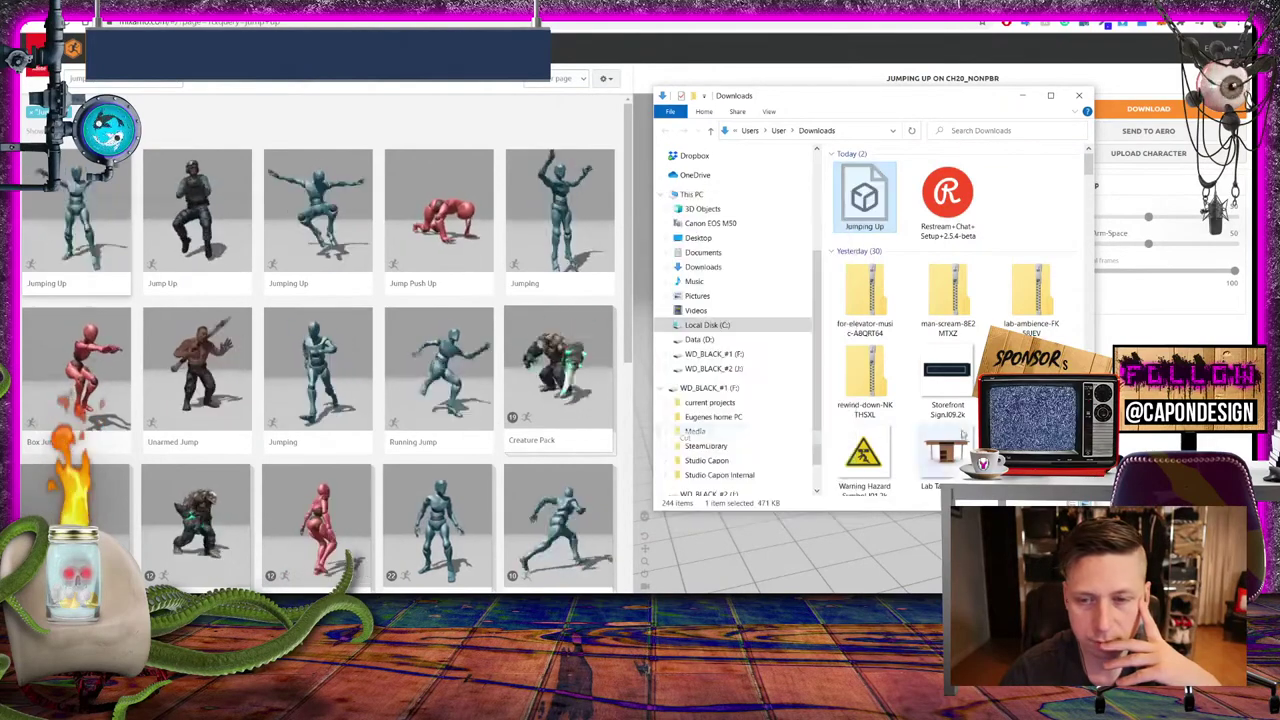
key("alt+Tab")
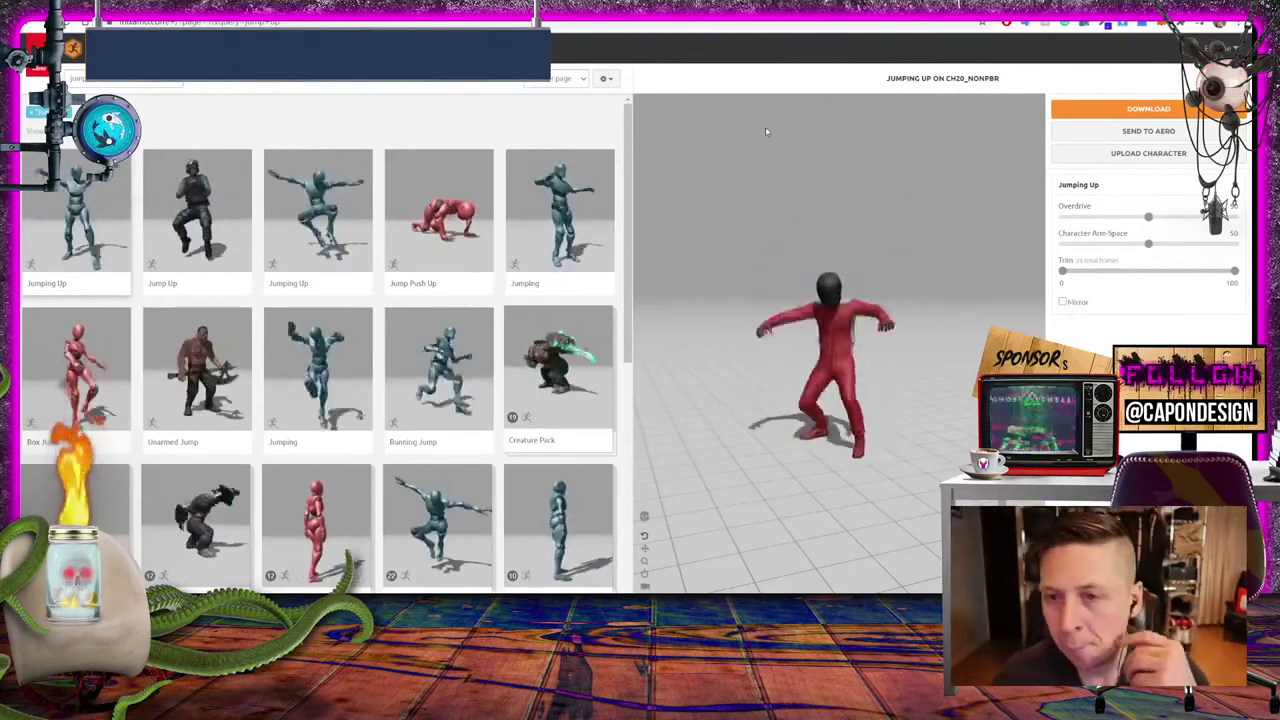
Check the YouTube tutorial on combining Mixamo animations into a continuous sequence in Cinema 4D, switching between it and Mixamo
key("ctrl+j")
key("ctrl+w")
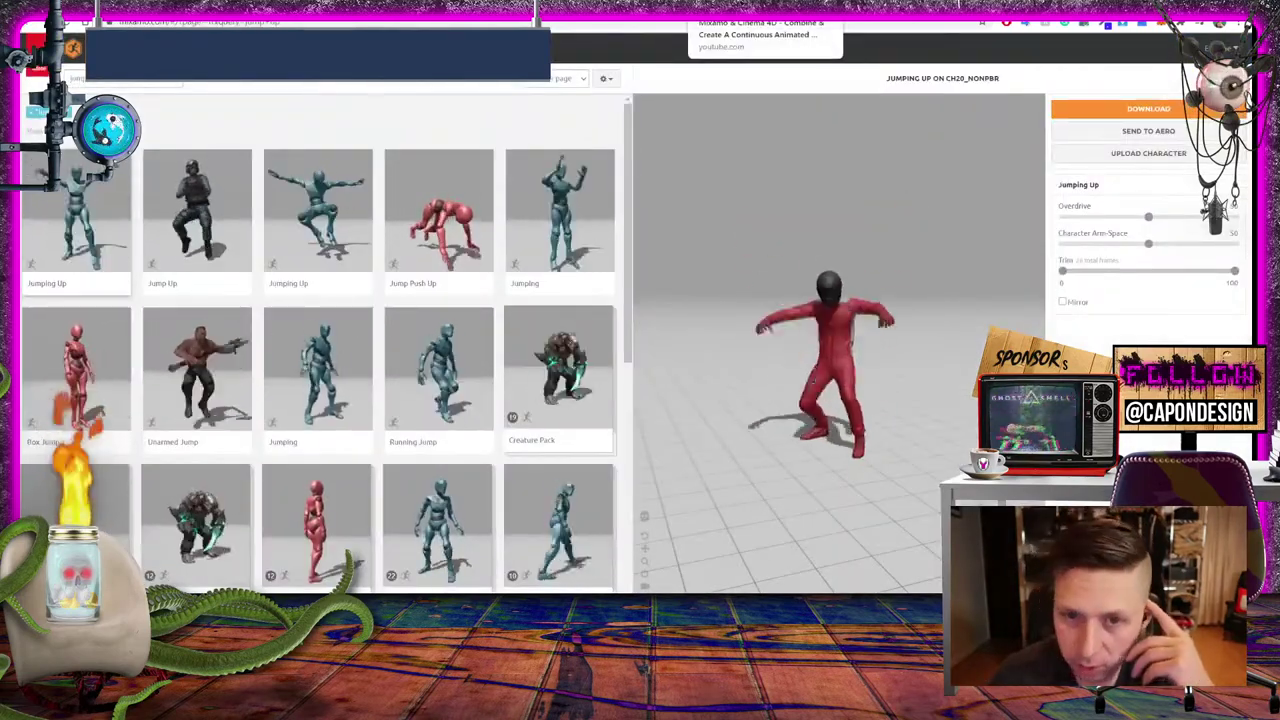
left_click(700, 22)
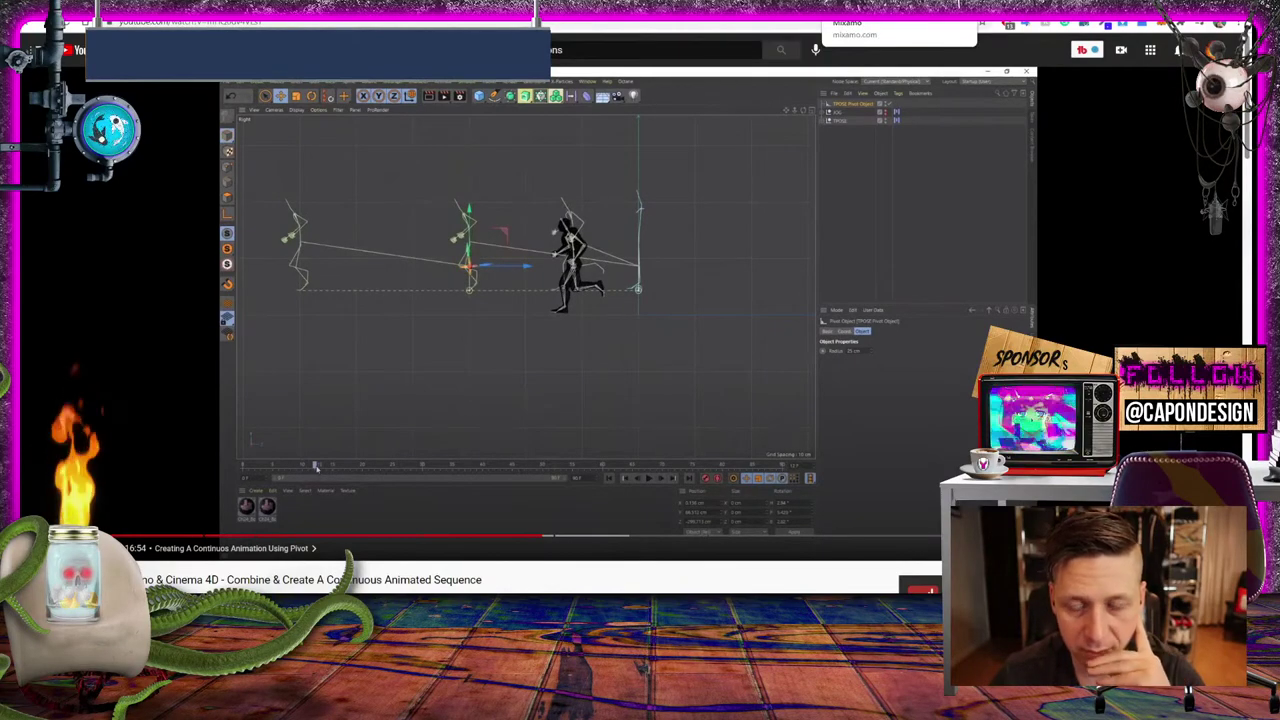
left_click(850, 22)
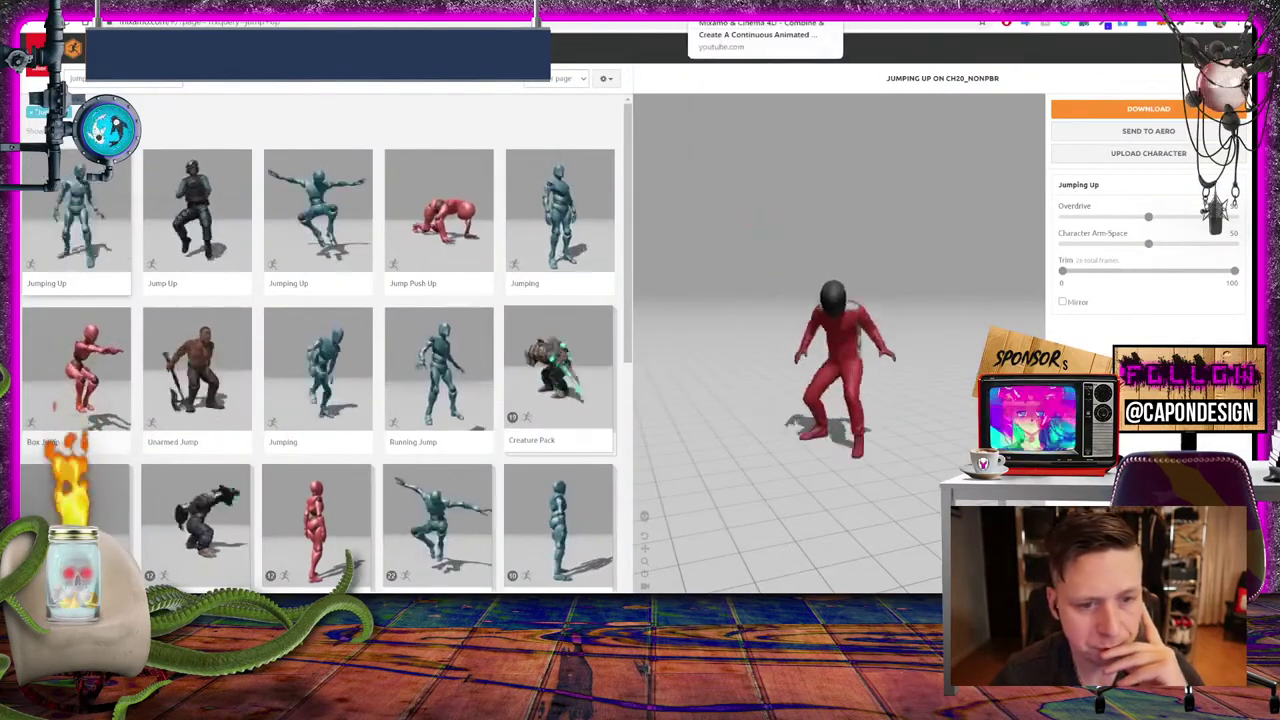
left_click(710, 22)
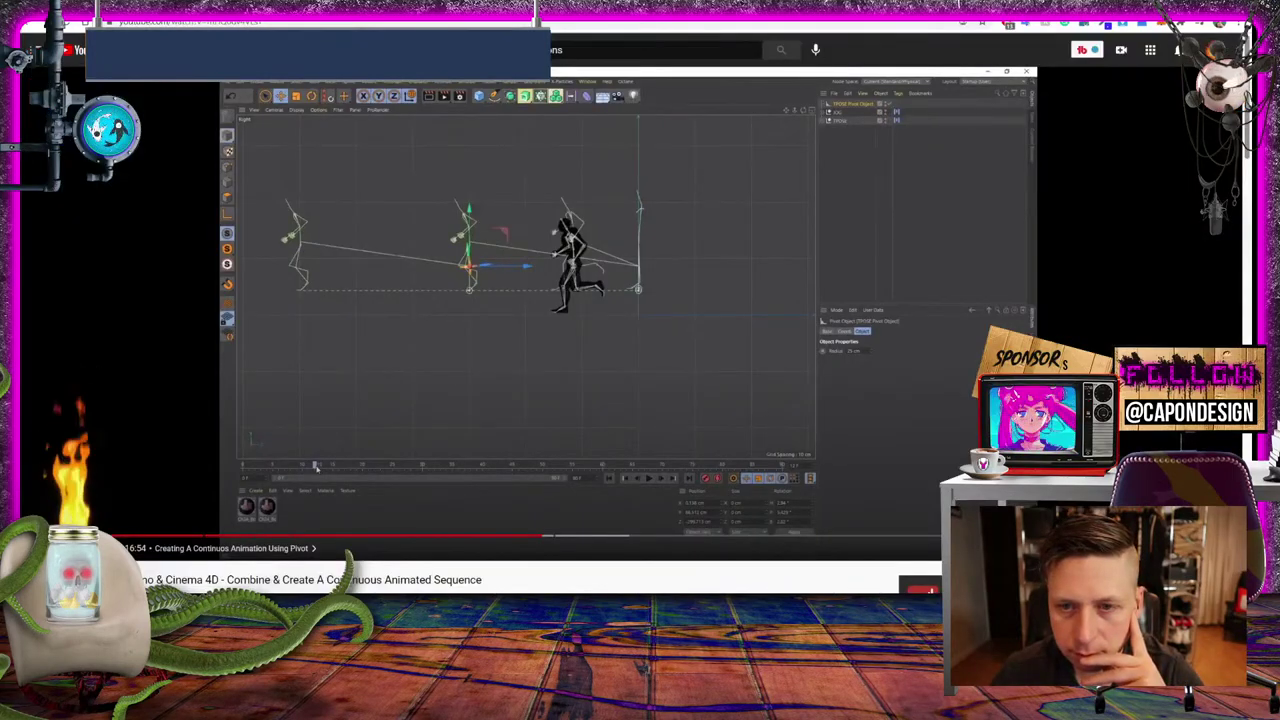
left_click(850, 22)
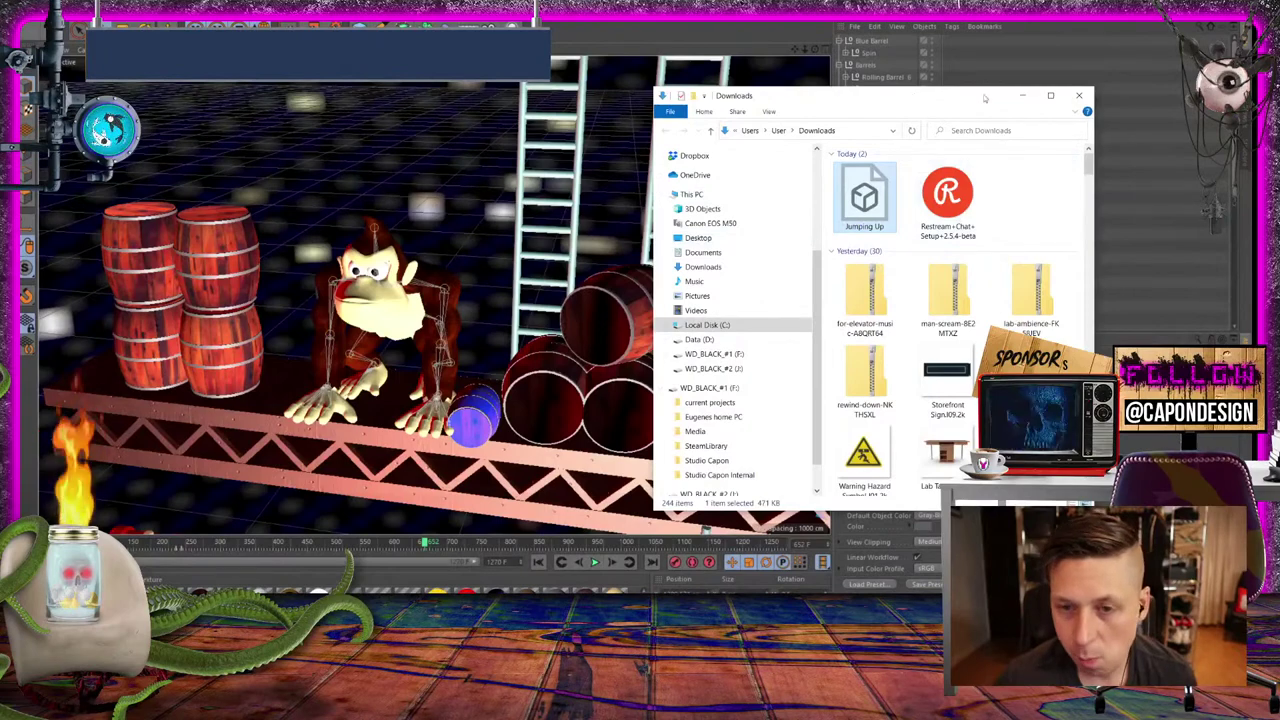
Close the Downloads window over the Donkey Kong scene and switch to the Mixamo & Cinema 4D tutorial video in the browser
left_click(1078, 95)
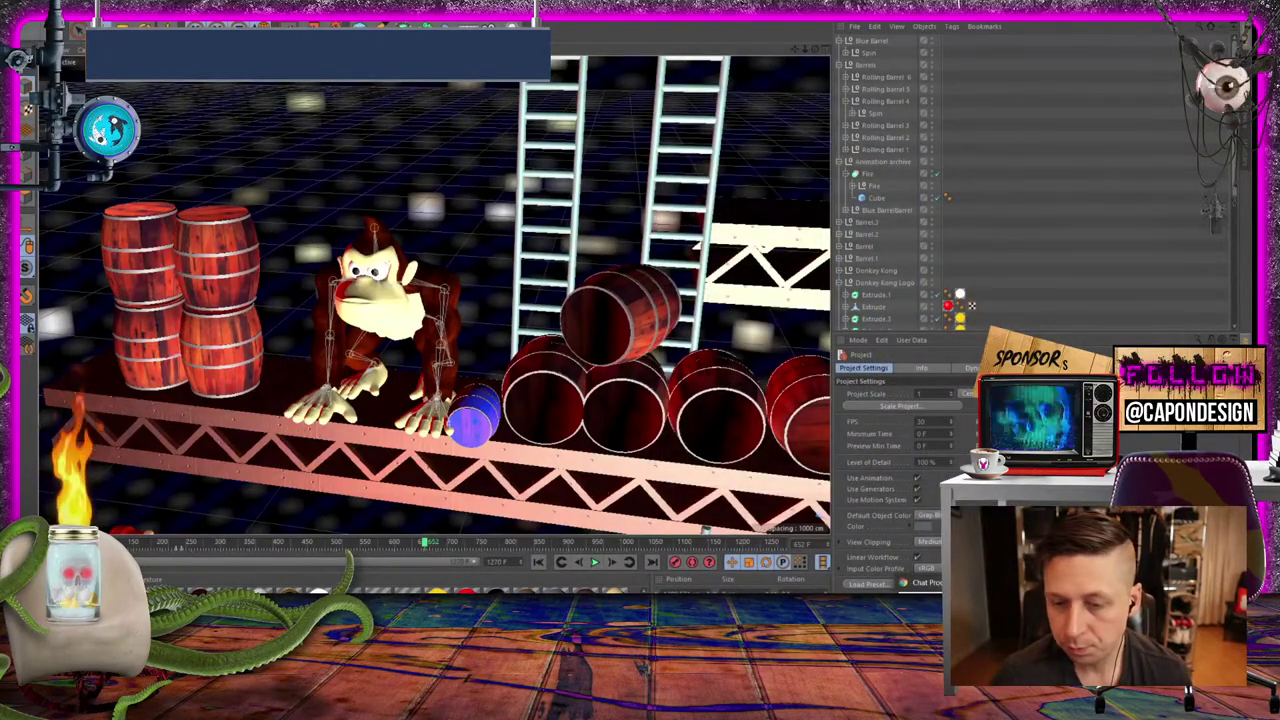
key("alt+Tab")
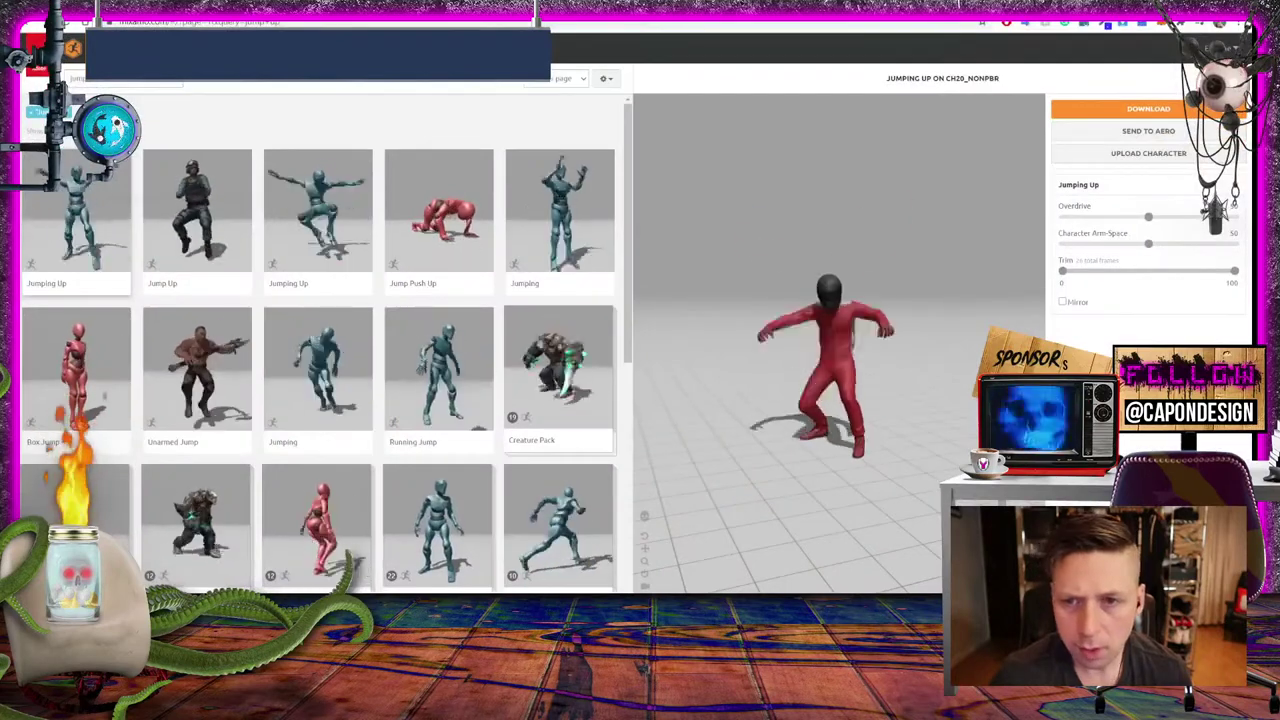
key("ctrl+j")
key("alt+Tab")
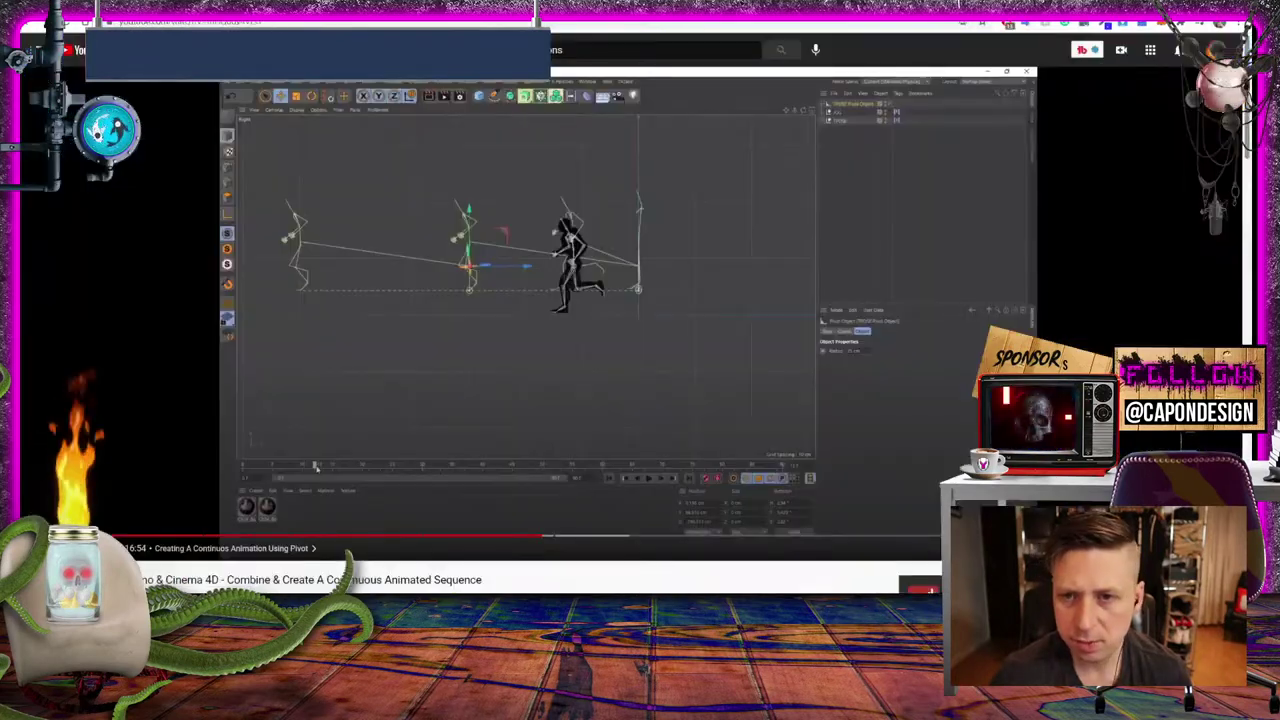
Bring up the animations folder over the Donkey Kong scene, open Sword And Shield Crouching in 3D Viewer and close the viewer
key("alt+Tab")
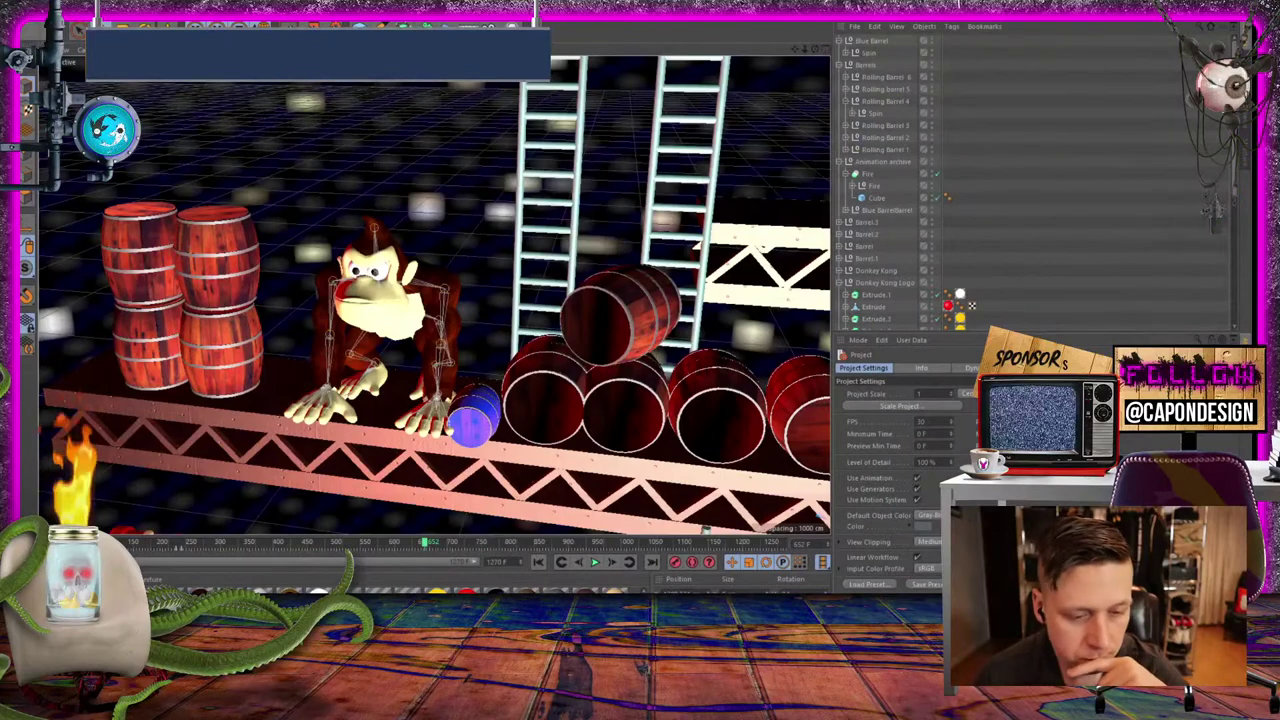
left_click(295, 88)
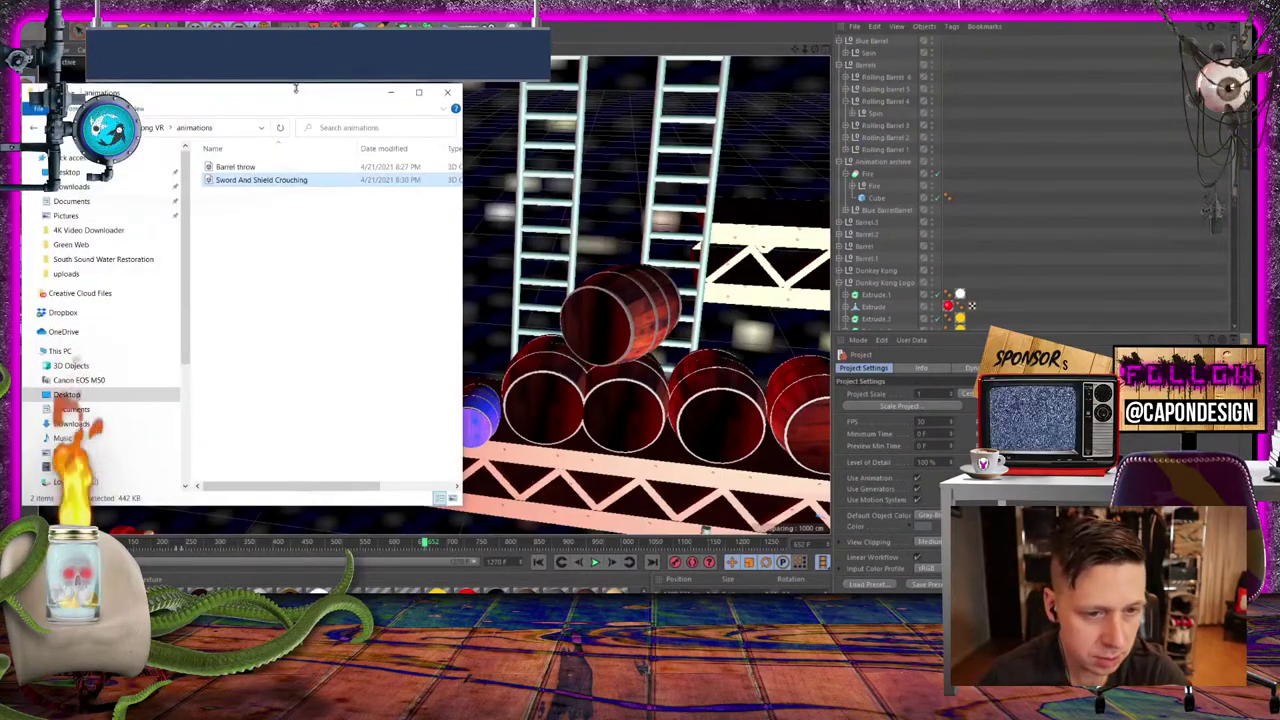
left_click_drag(295, 88, 298, 70)
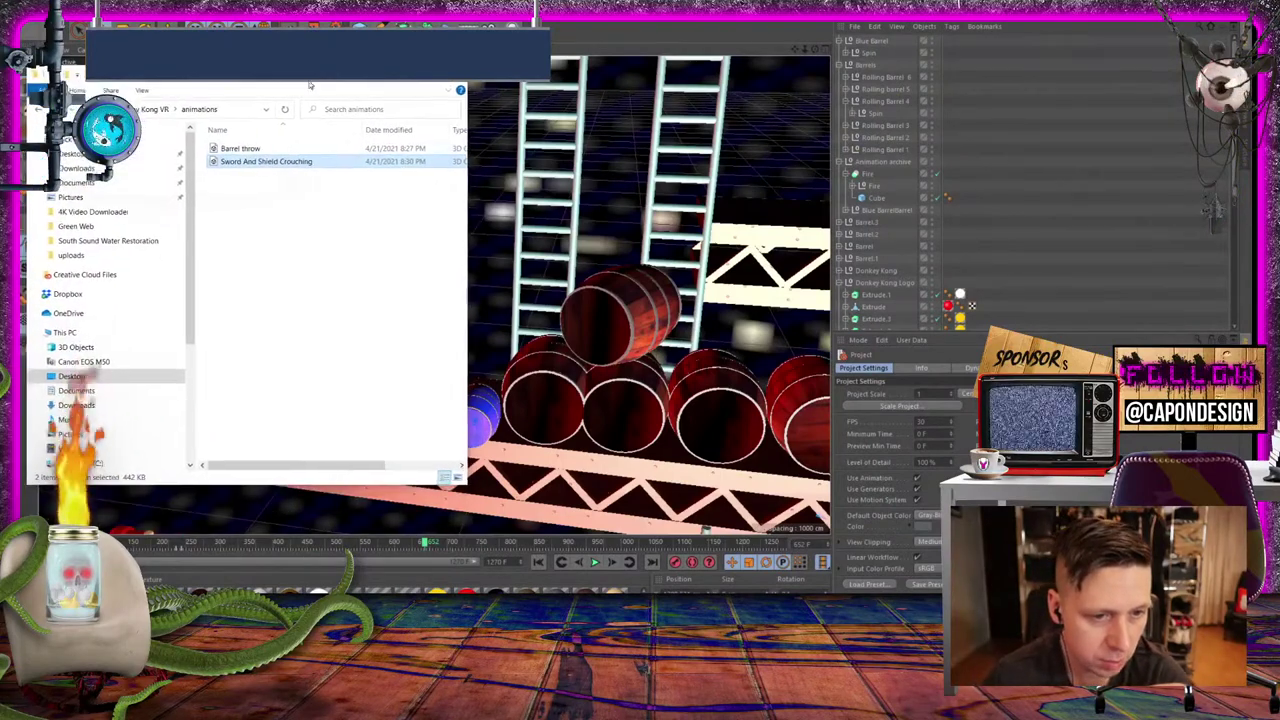
double_click(300, 163)
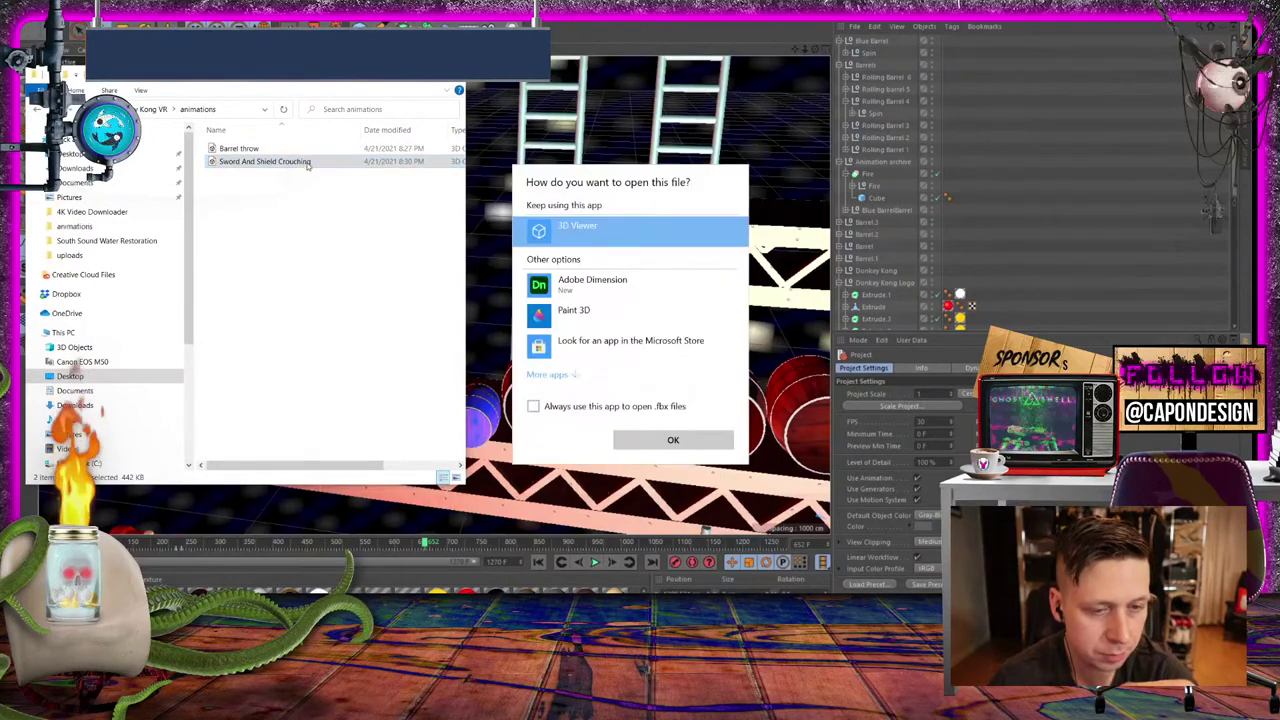
left_click(672, 441)
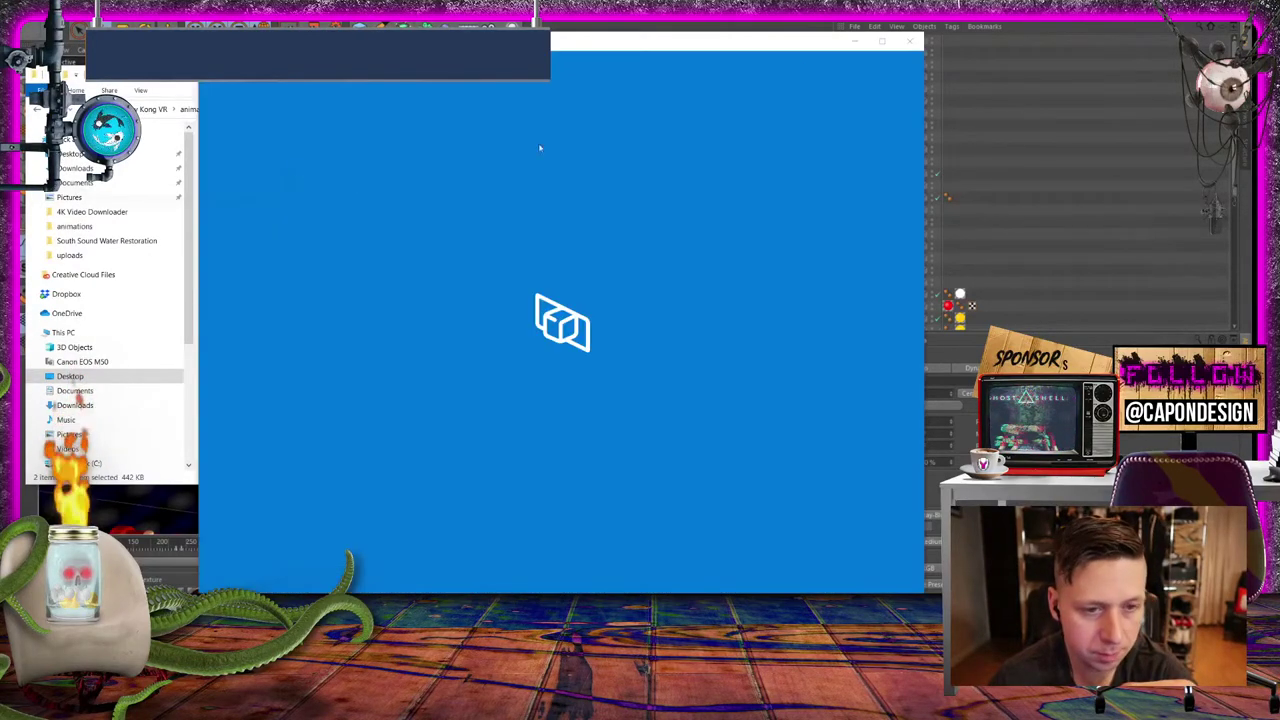
left_click(902, 47)
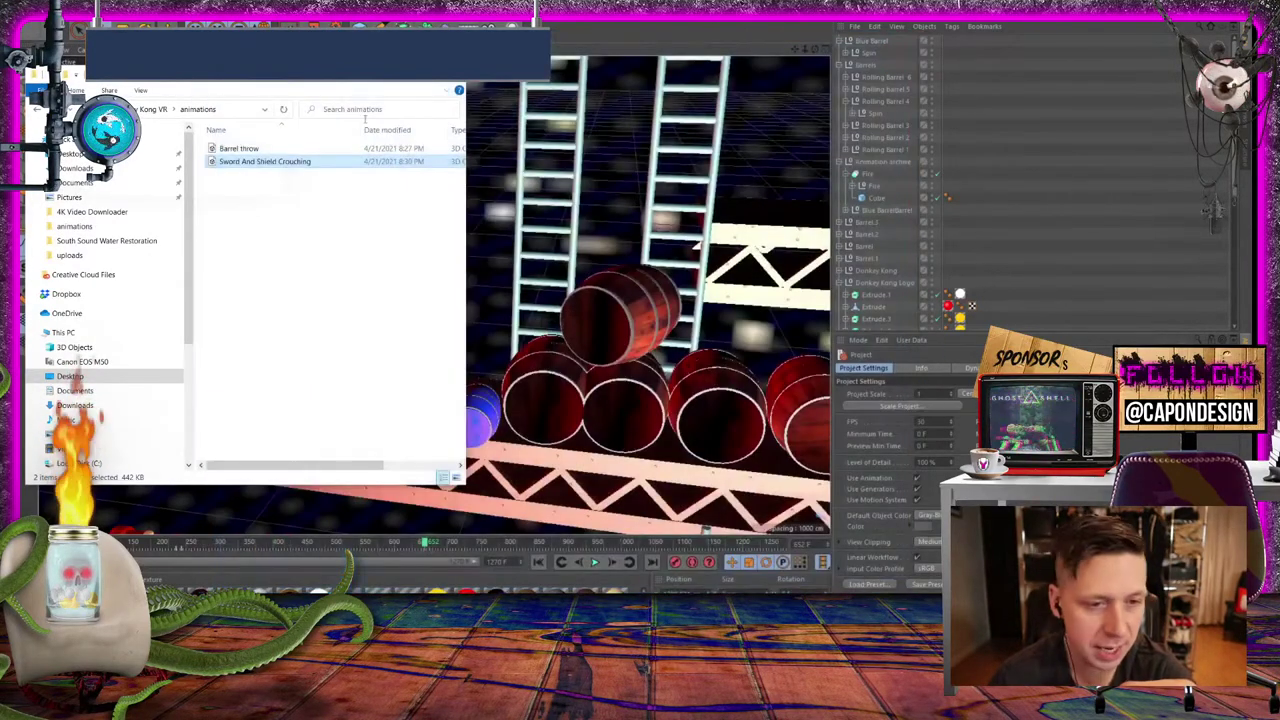
Rename the Sword And Shield Crouching file in the animations folder as Idle Pose
left_click(313, 164)
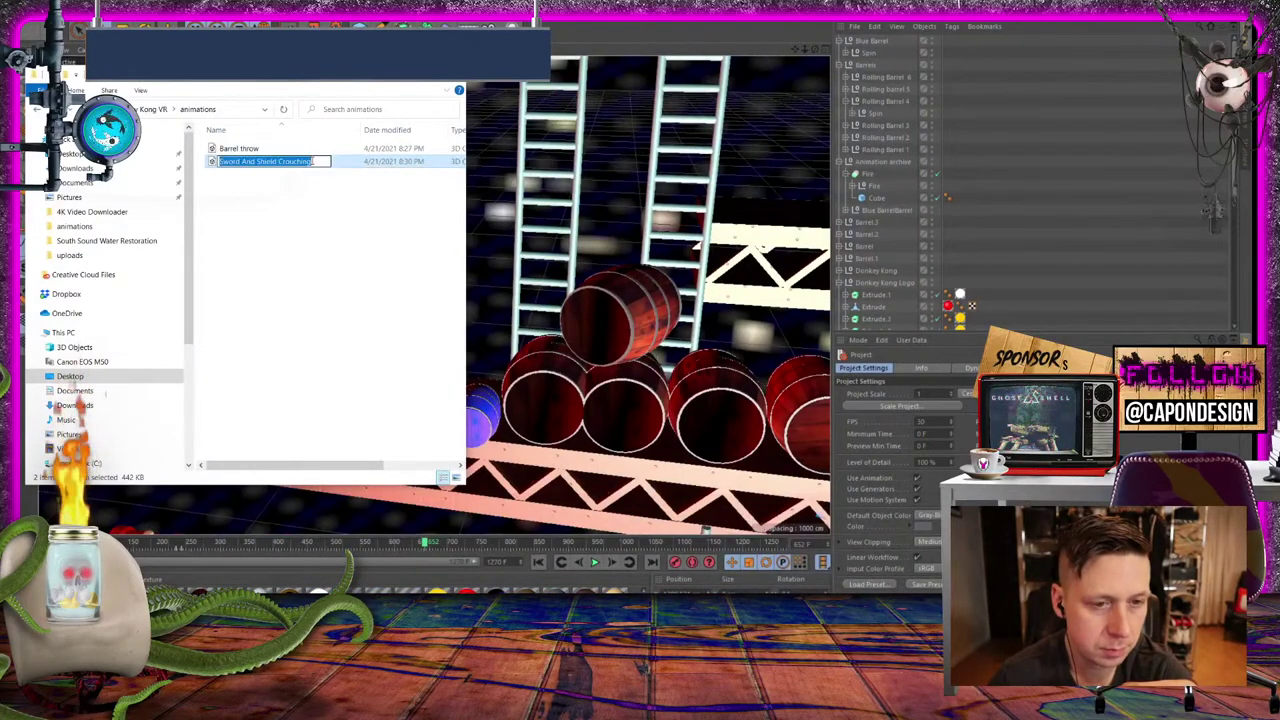
type("Idle")
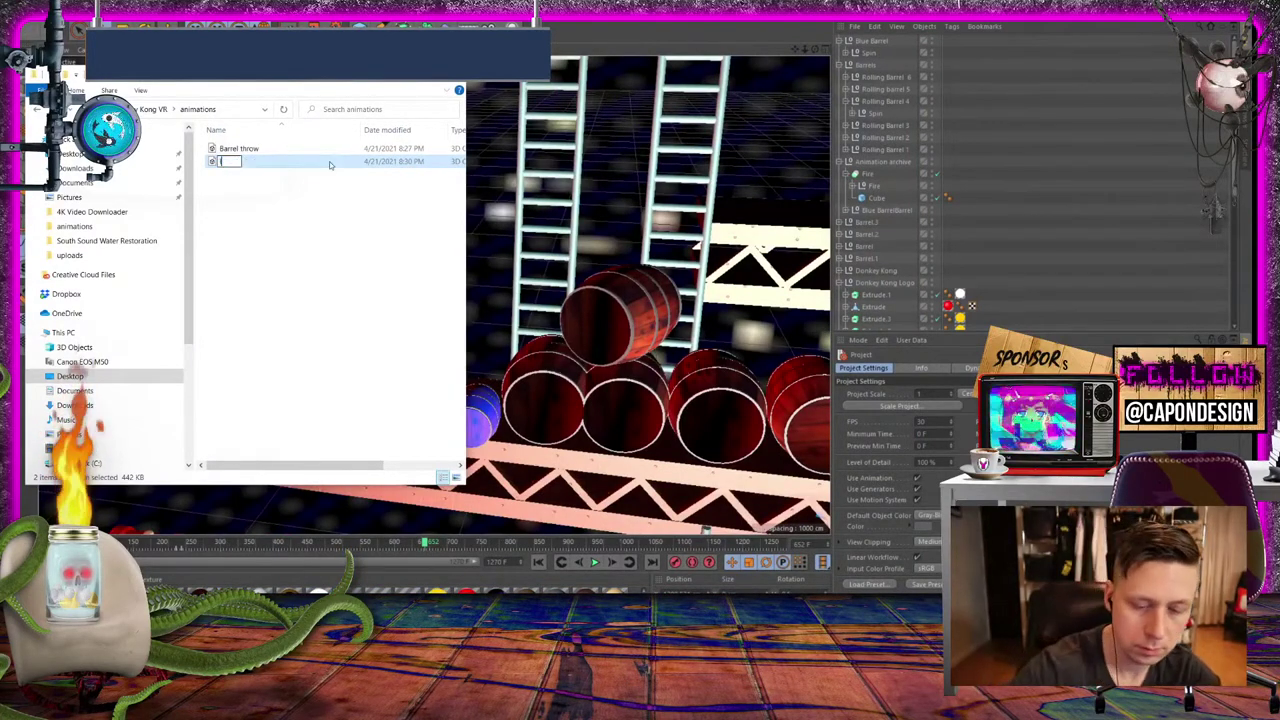
type(" Pose")
key("Return")
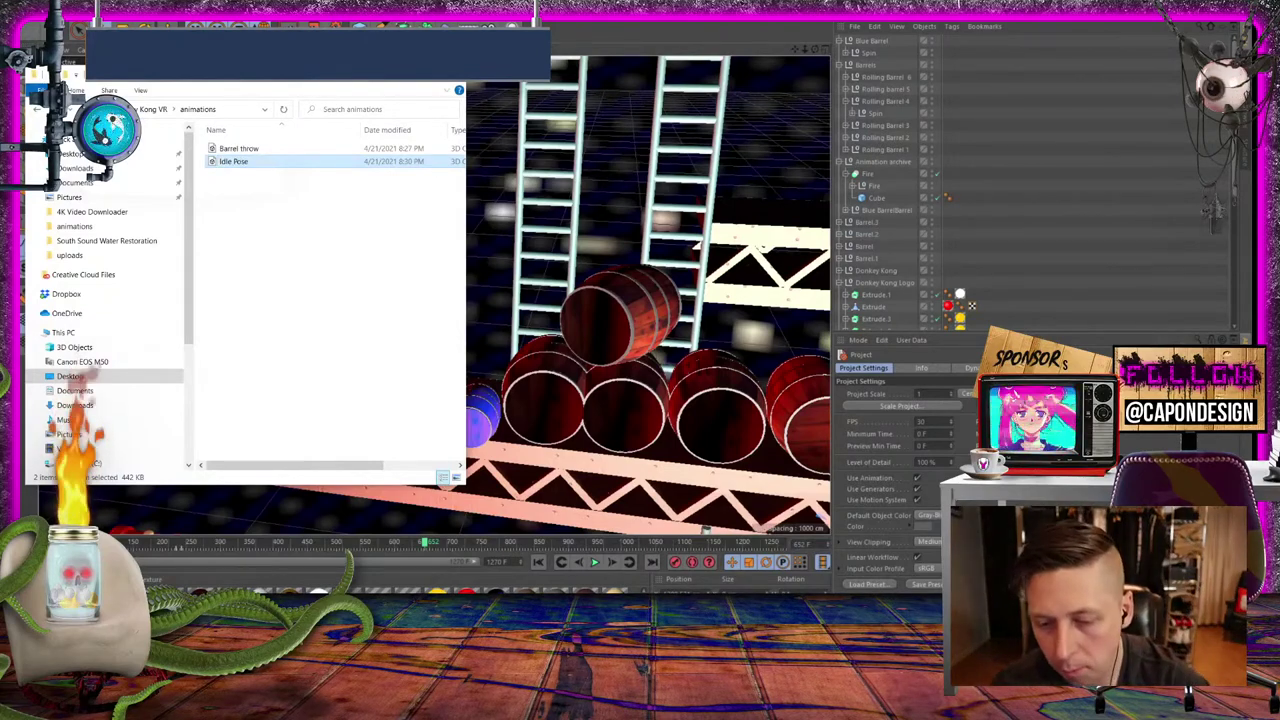
Move the Jumping Up file from Downloads into the animations folder and close the Downloads window
key("alt+Tab")
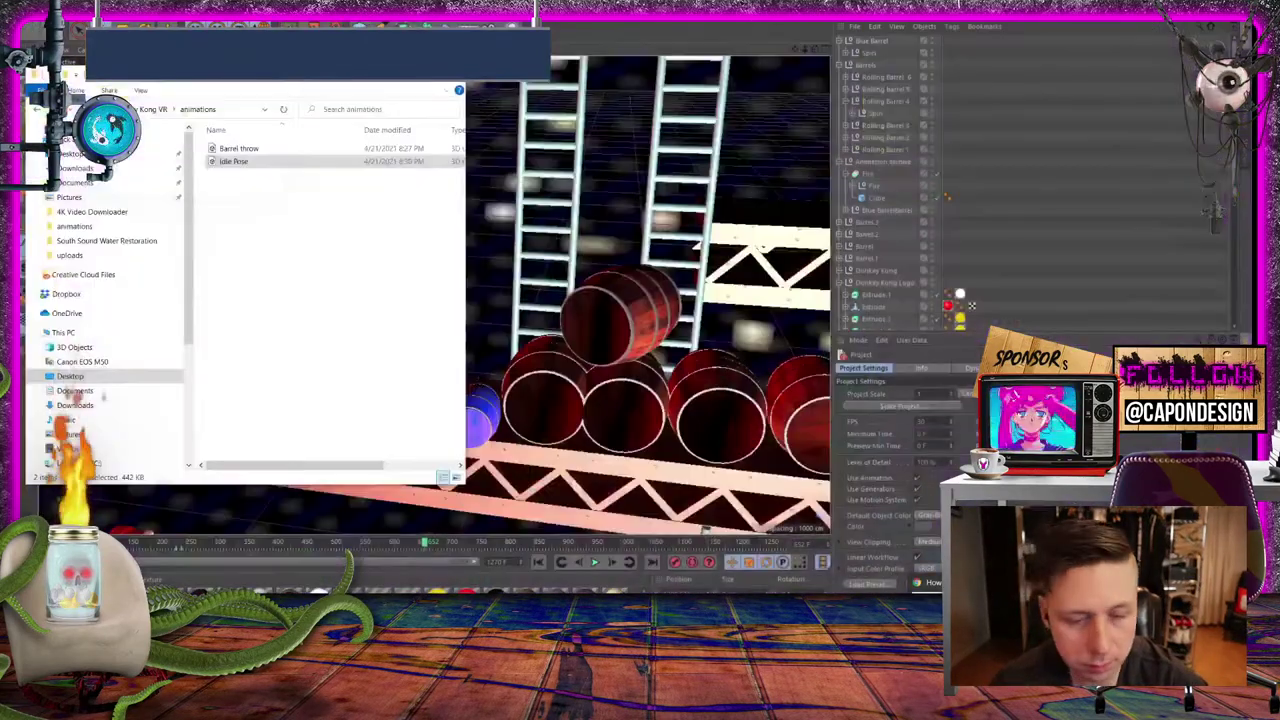
key("alt+Tab")
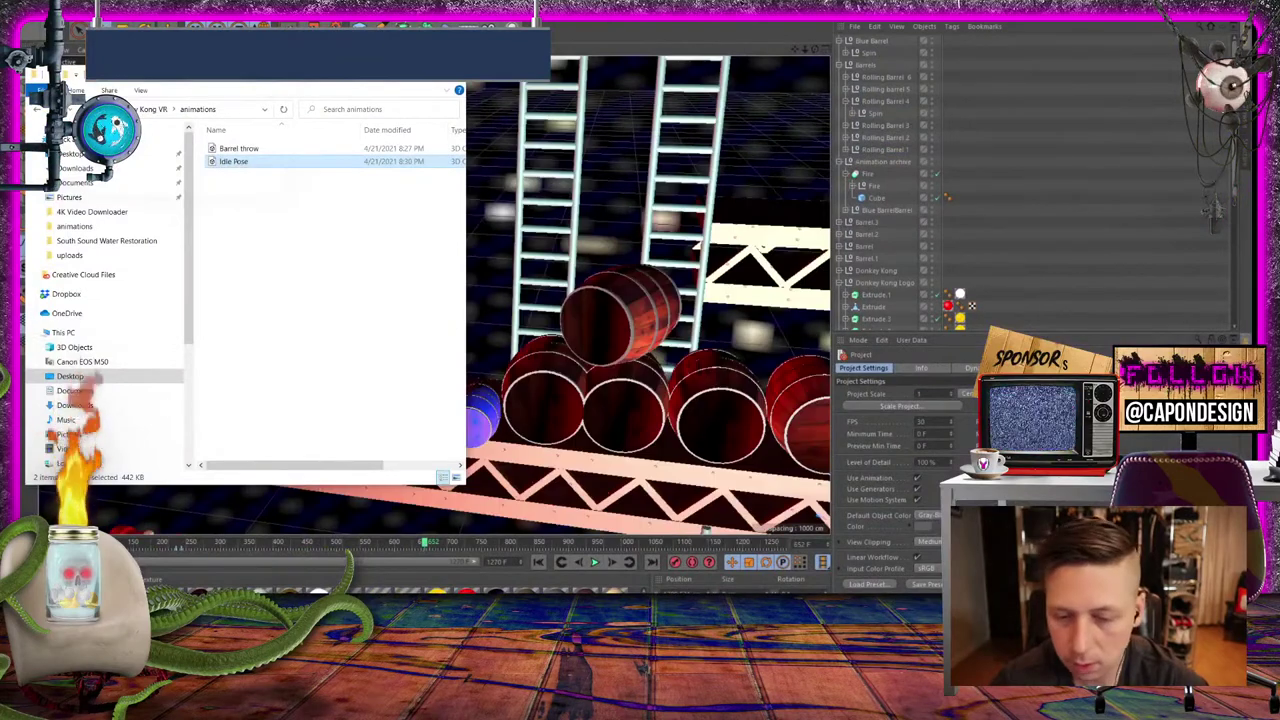
key("alt+Tab")
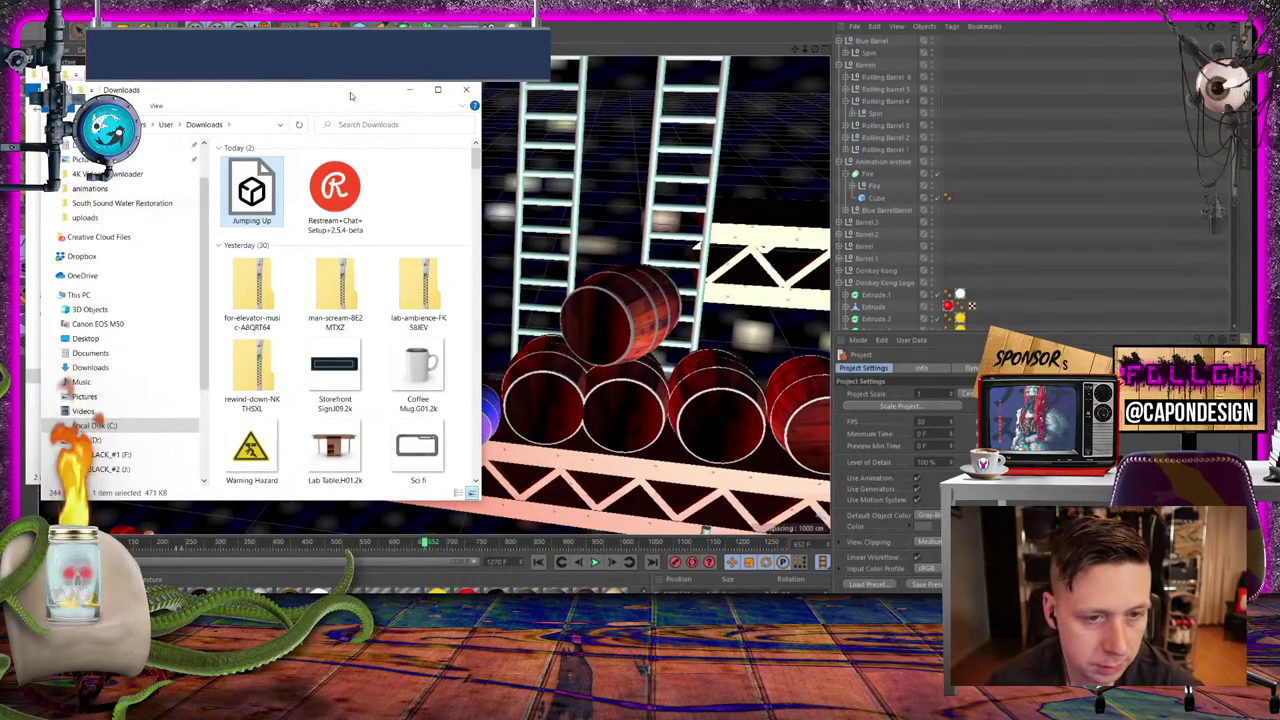
left_click_drag(350, 95, 885, 107)
left_click_drag(786, 195, 334, 303)
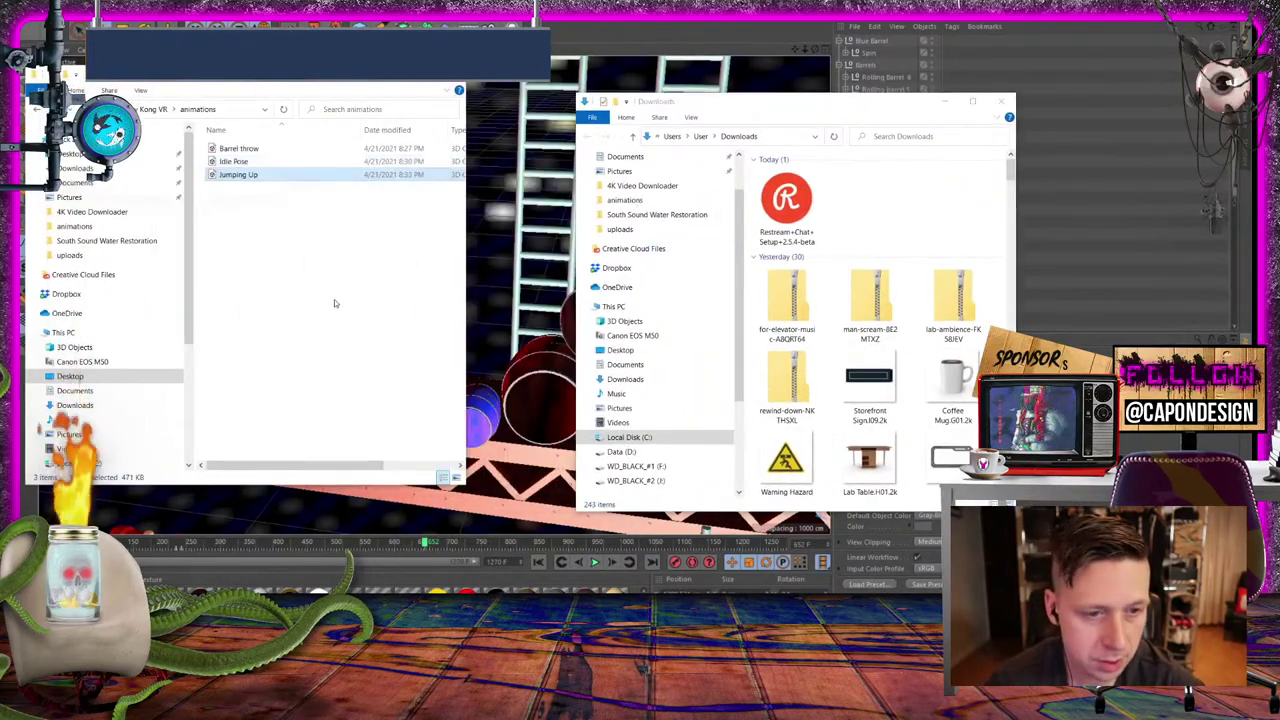
left_click(1001, 101)
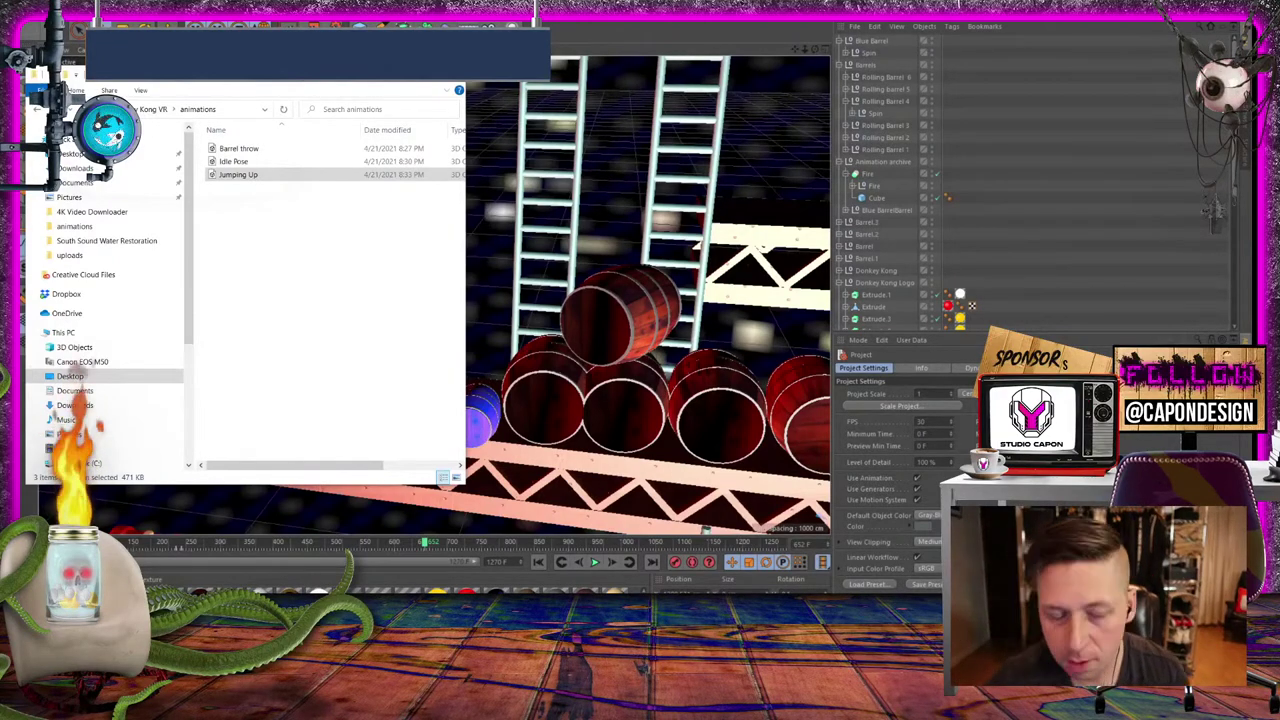
Return to the Donkey Kong scene and collapse the expanded object groups, including Barrels, Animation archive, Donkey Kong Logo and Camera Controller
left_click_drag(328, 82, 495, 73)
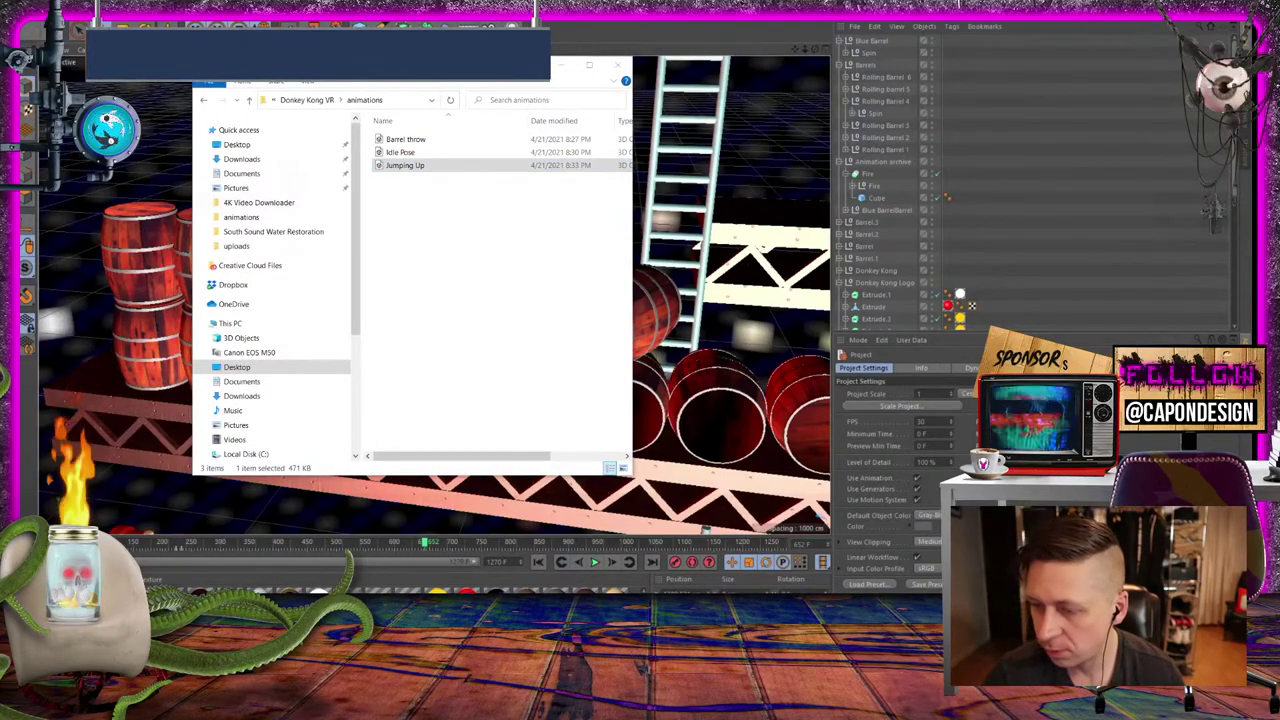
left_click(838, 45)
scroll(840, 58, "down", 3)
left_click(840, 65)
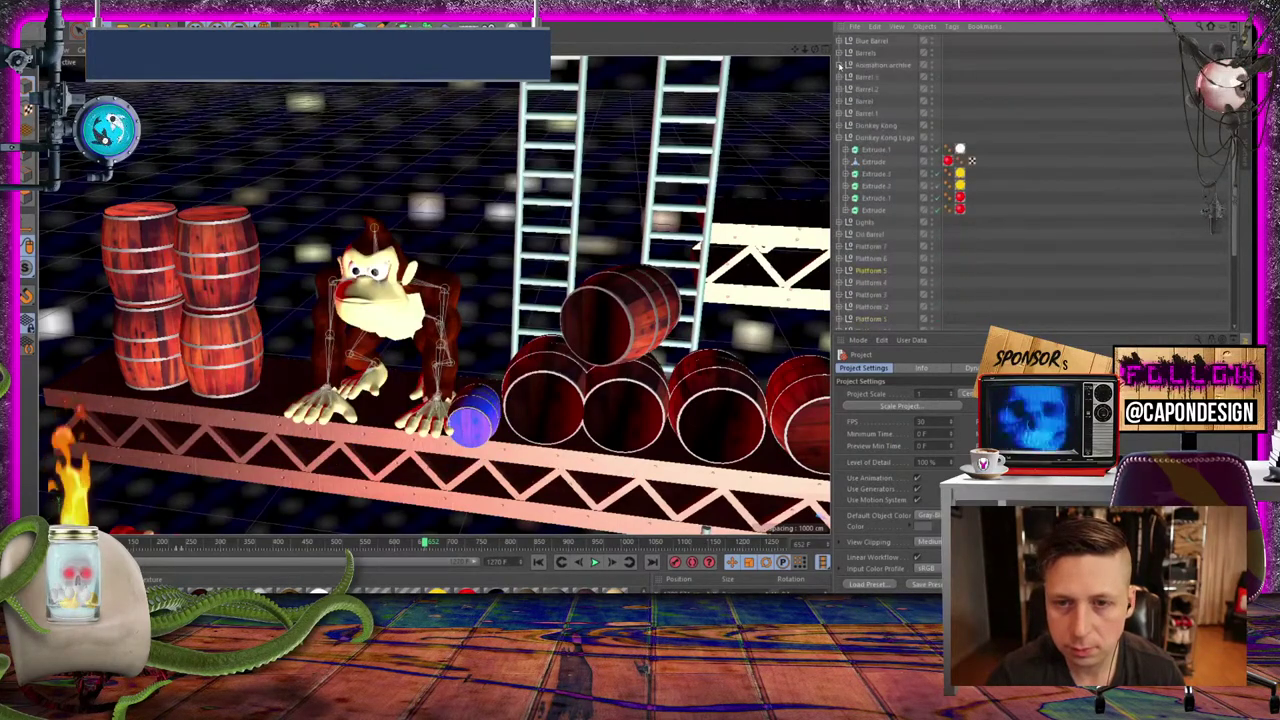
left_click(839, 138)
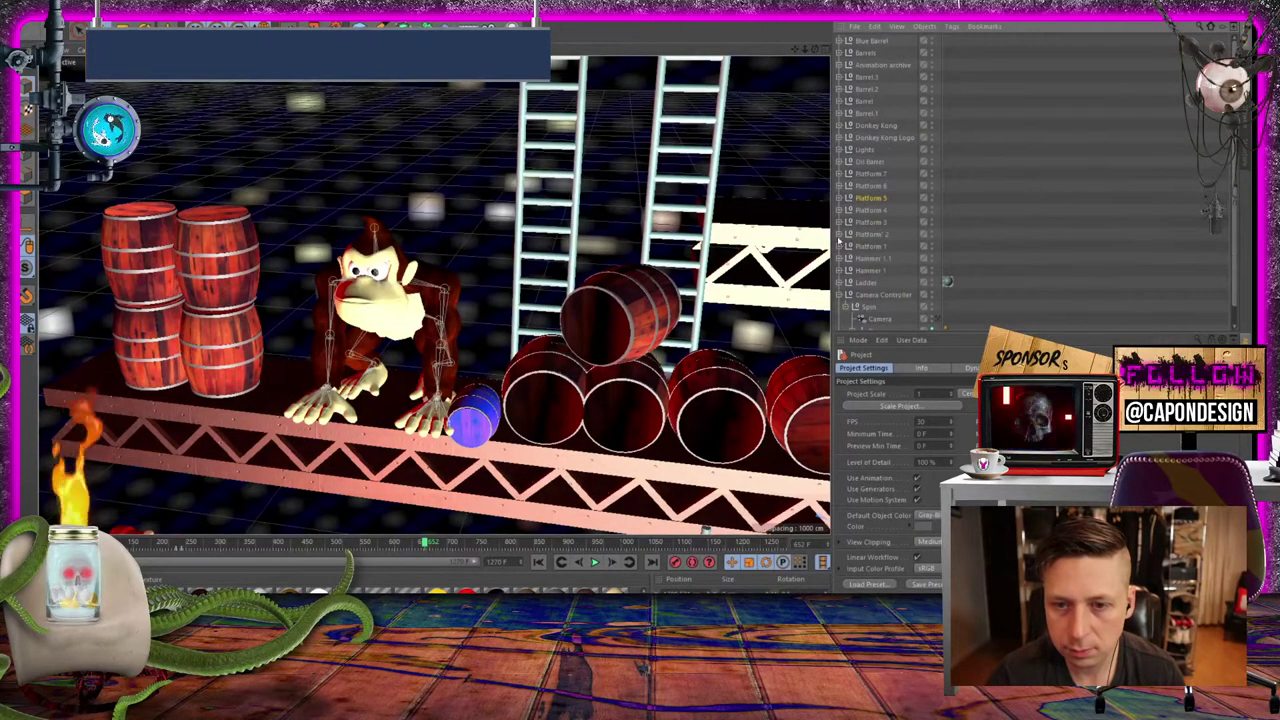
scroll(840, 240, "down", 1)
left_click(840, 277)
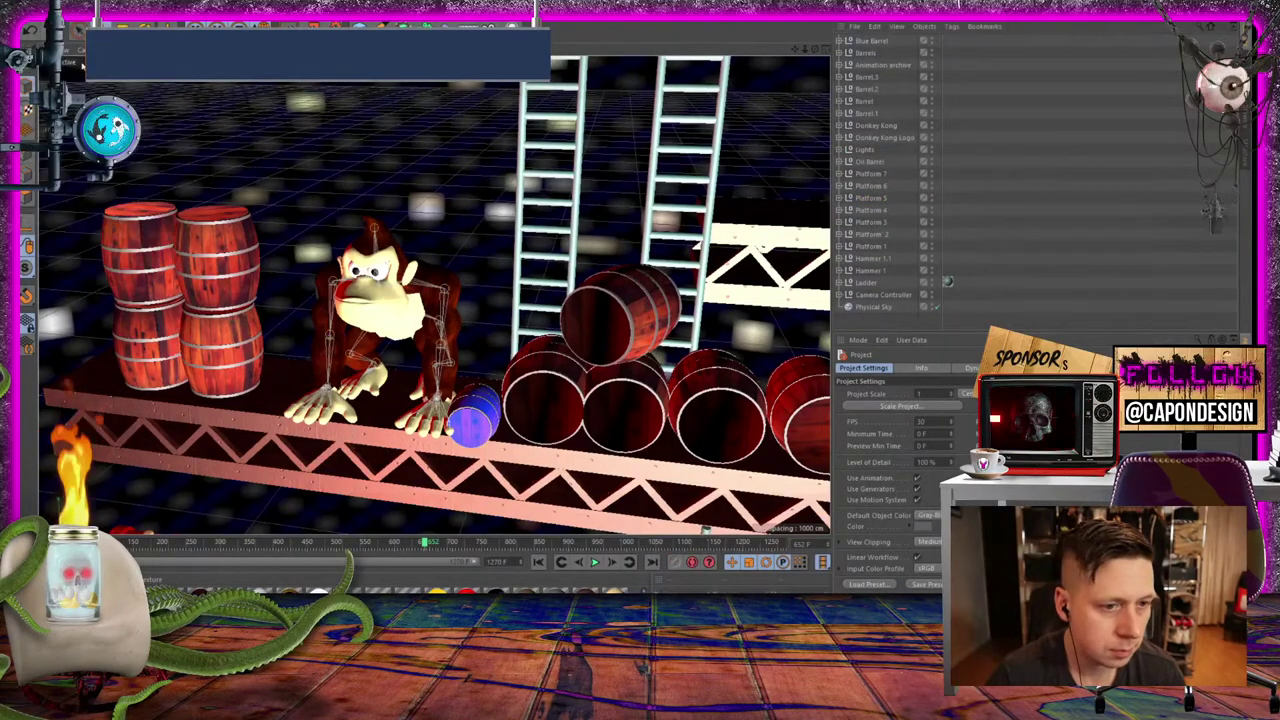
Open the Barrel throw FBX from the Donkey Kong VR animations folder, keeping the existing import settings
key("ctrl+o")
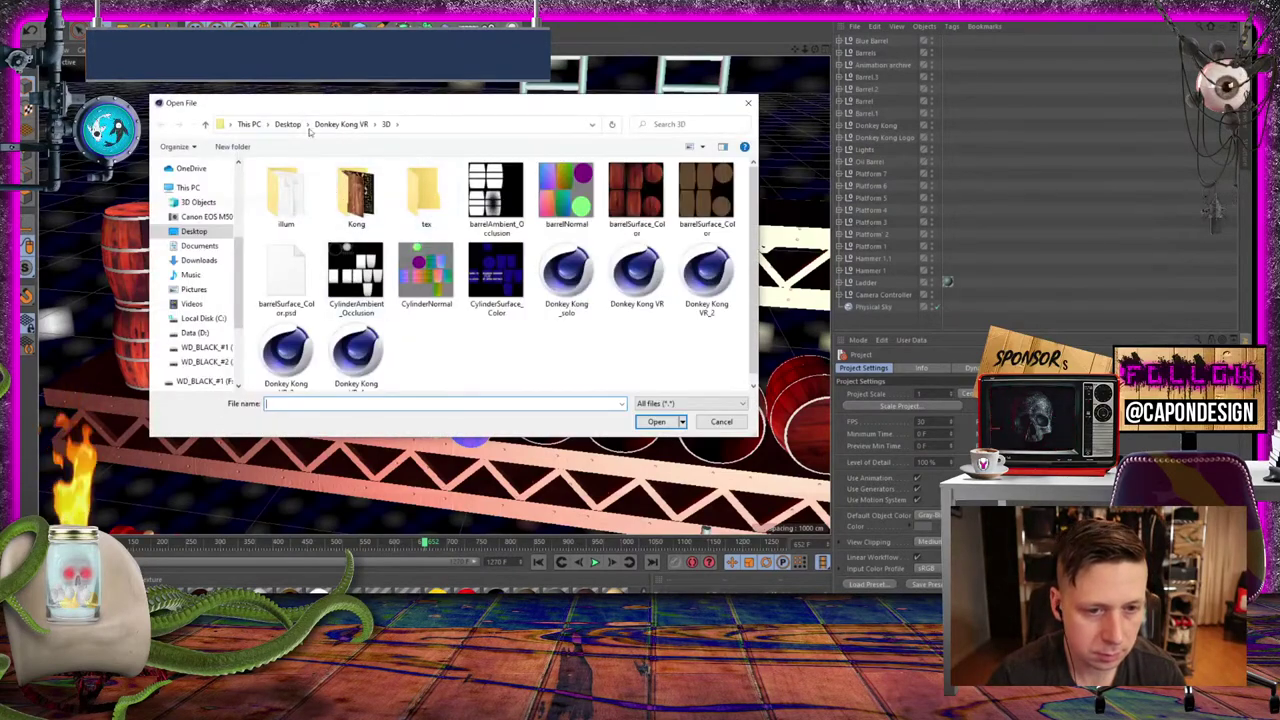
left_click(342, 124)
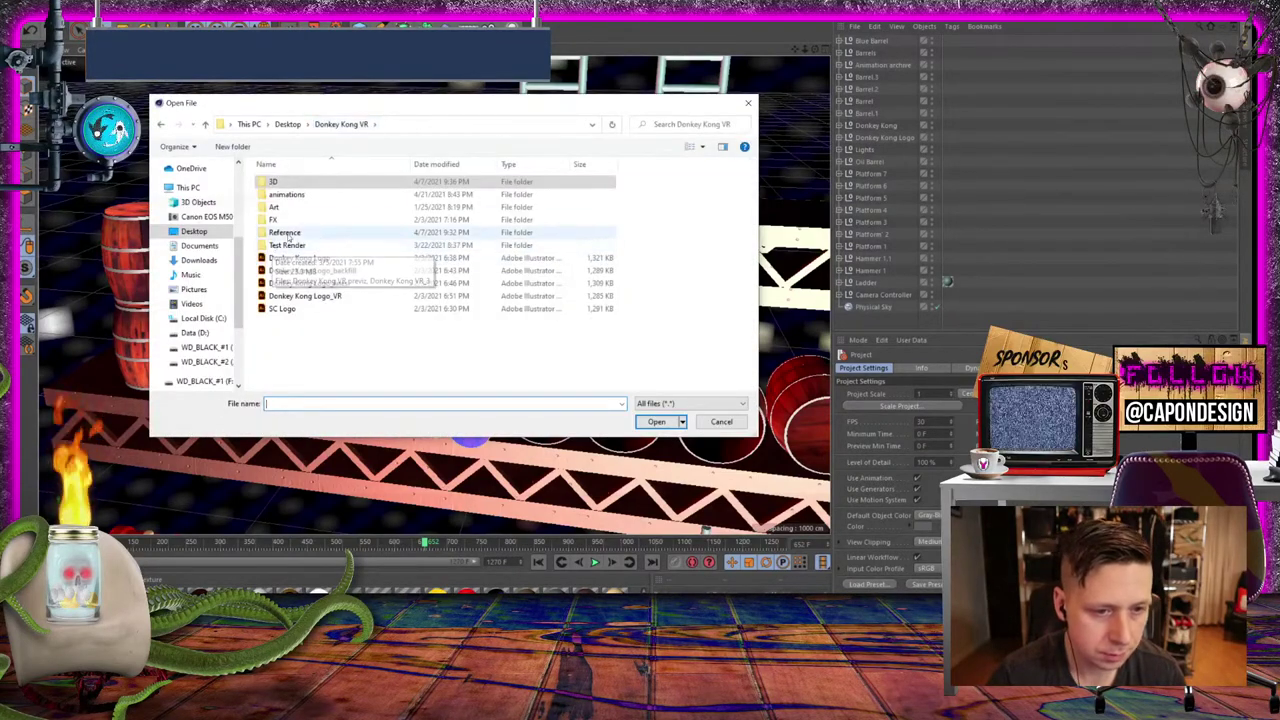
double_click(290, 194)
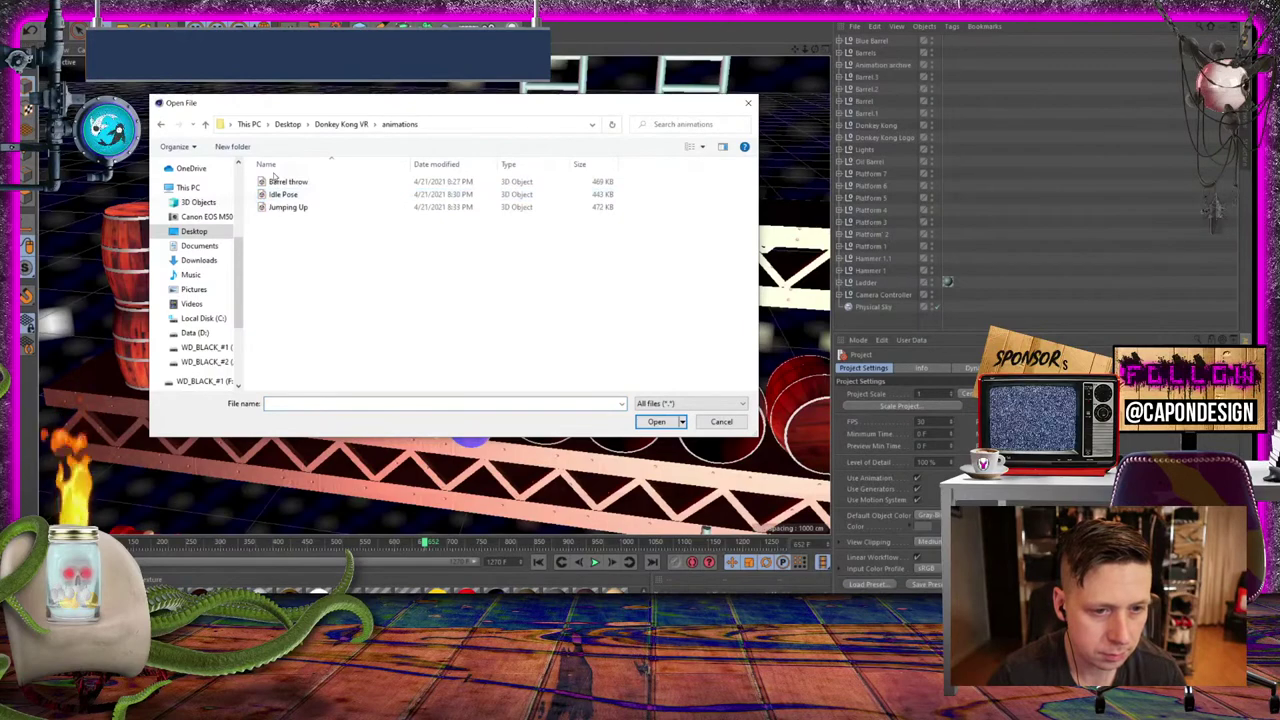
left_click(288, 181)
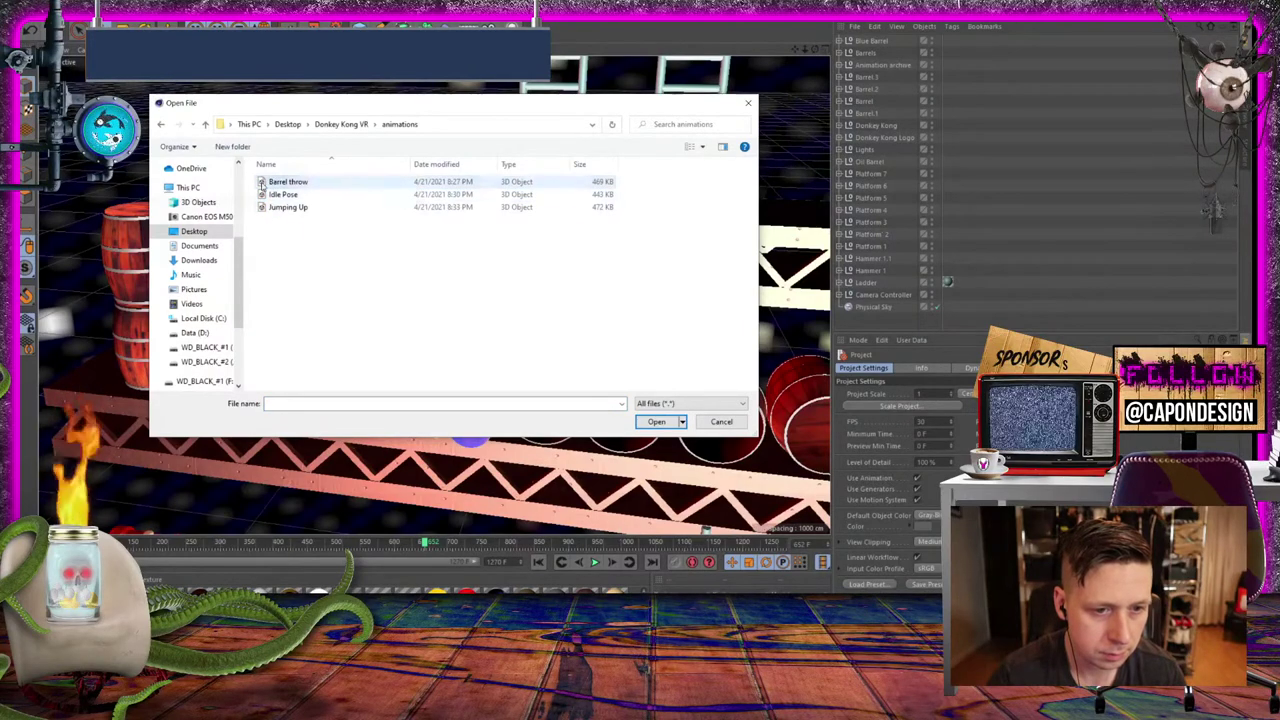
left_click(656, 421)
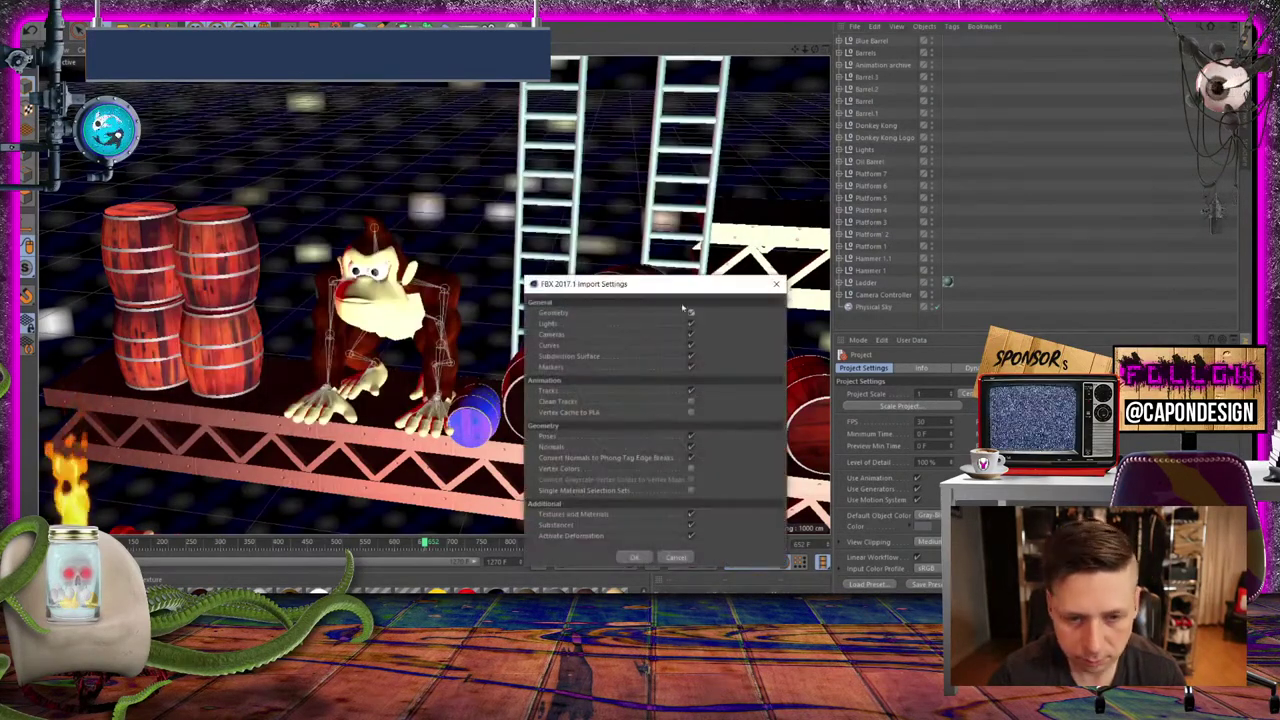
left_click_drag(680, 278, 598, 144)
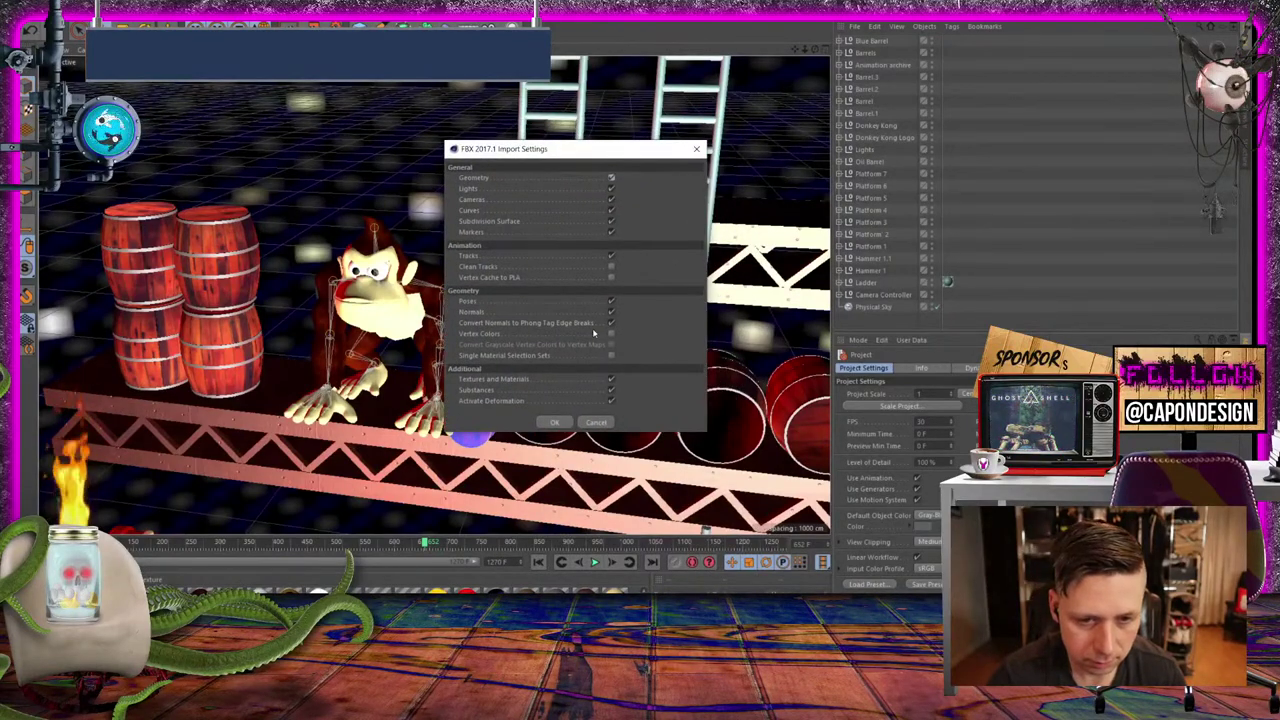
left_click(556, 422)
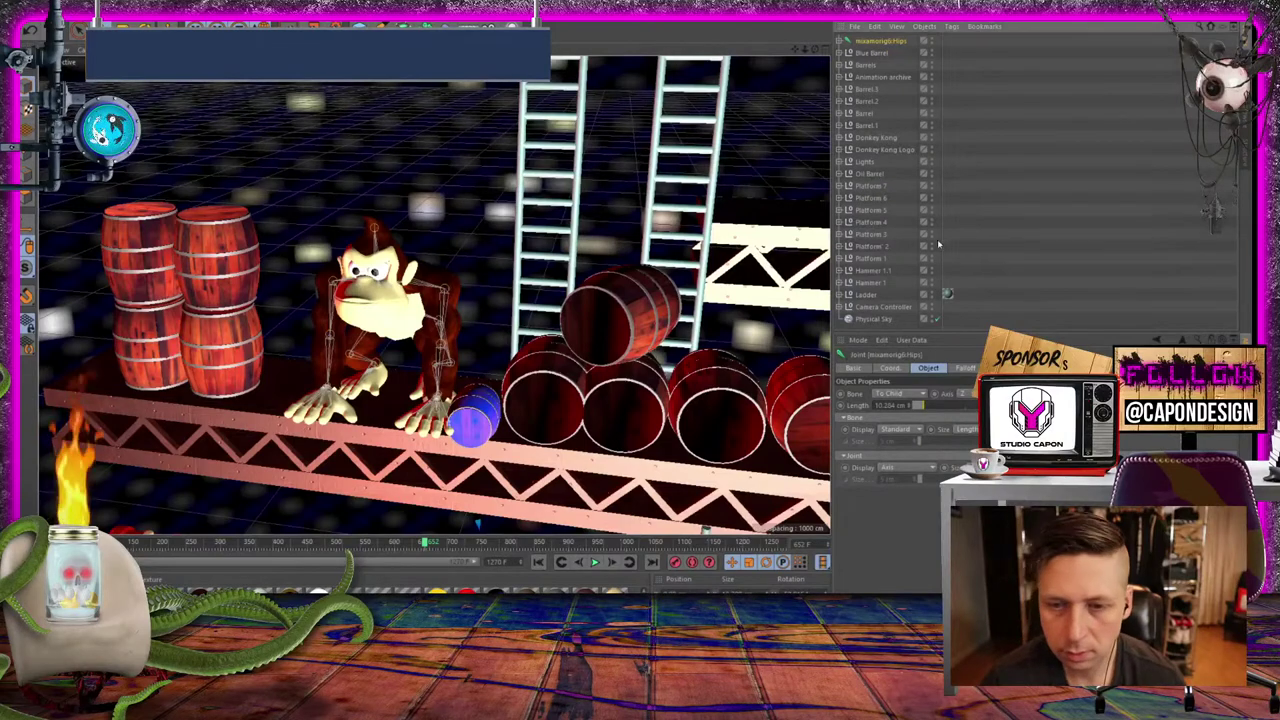
Add a motion clip to the Donkey Kong group with Remove Included Animation from Original Object disabled, and select its Motion System tag
left_click(893, 136)
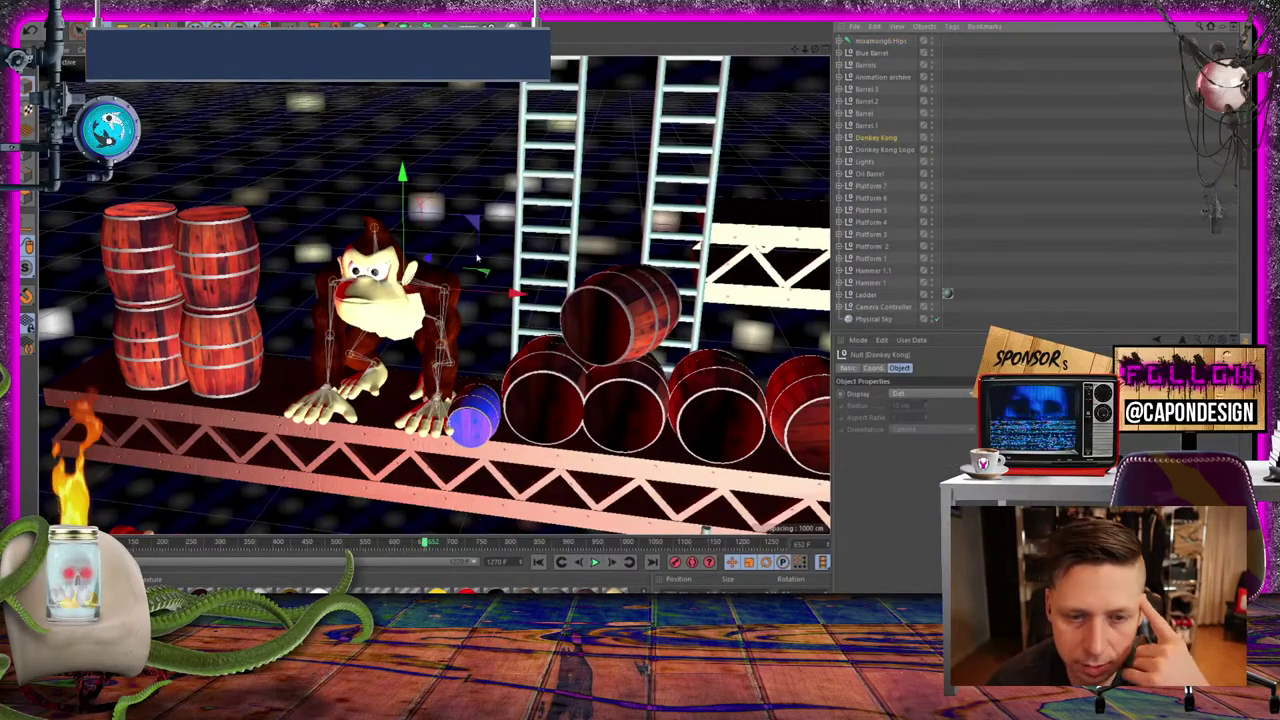
left_click(840, 137)
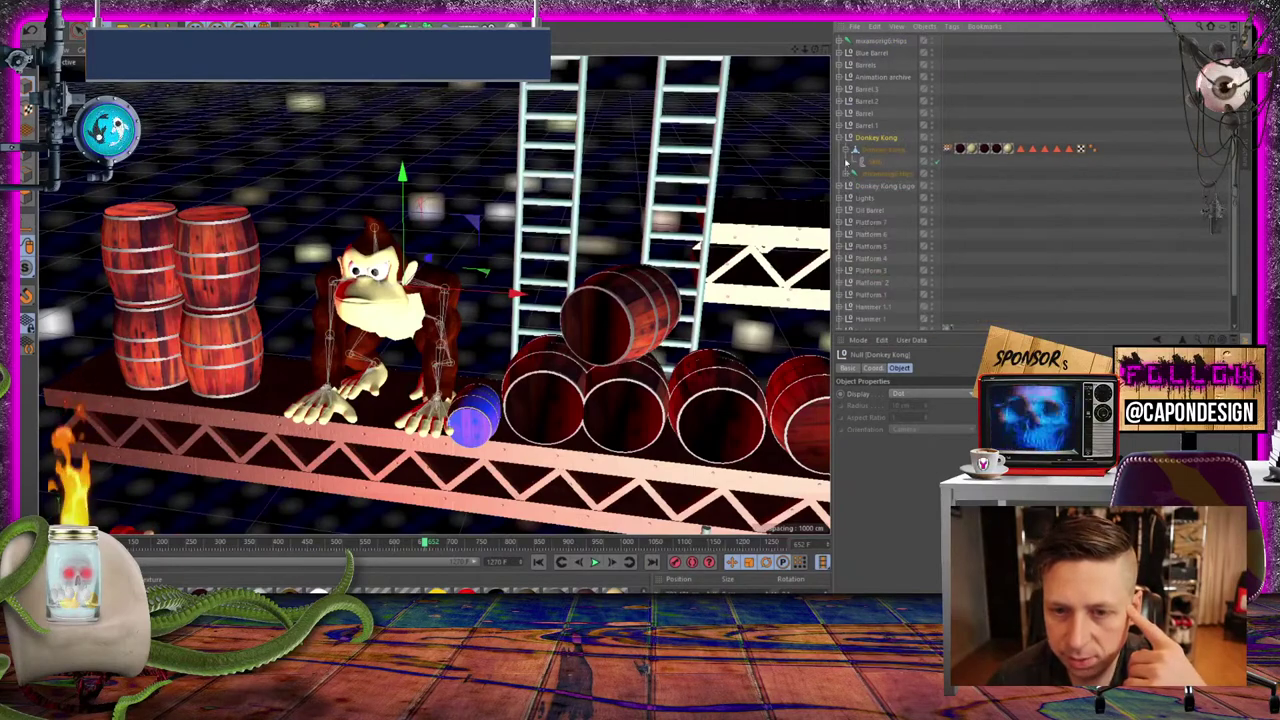
left_click(847, 160)
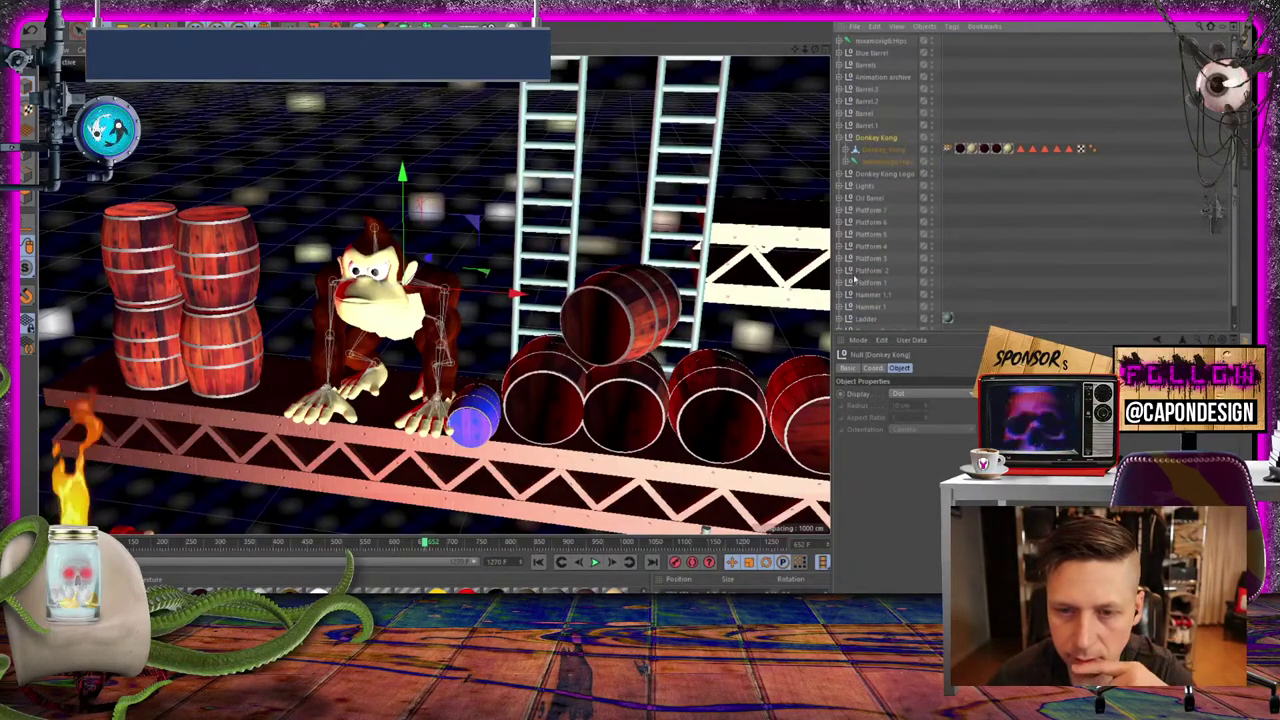
left_click(843, 137)
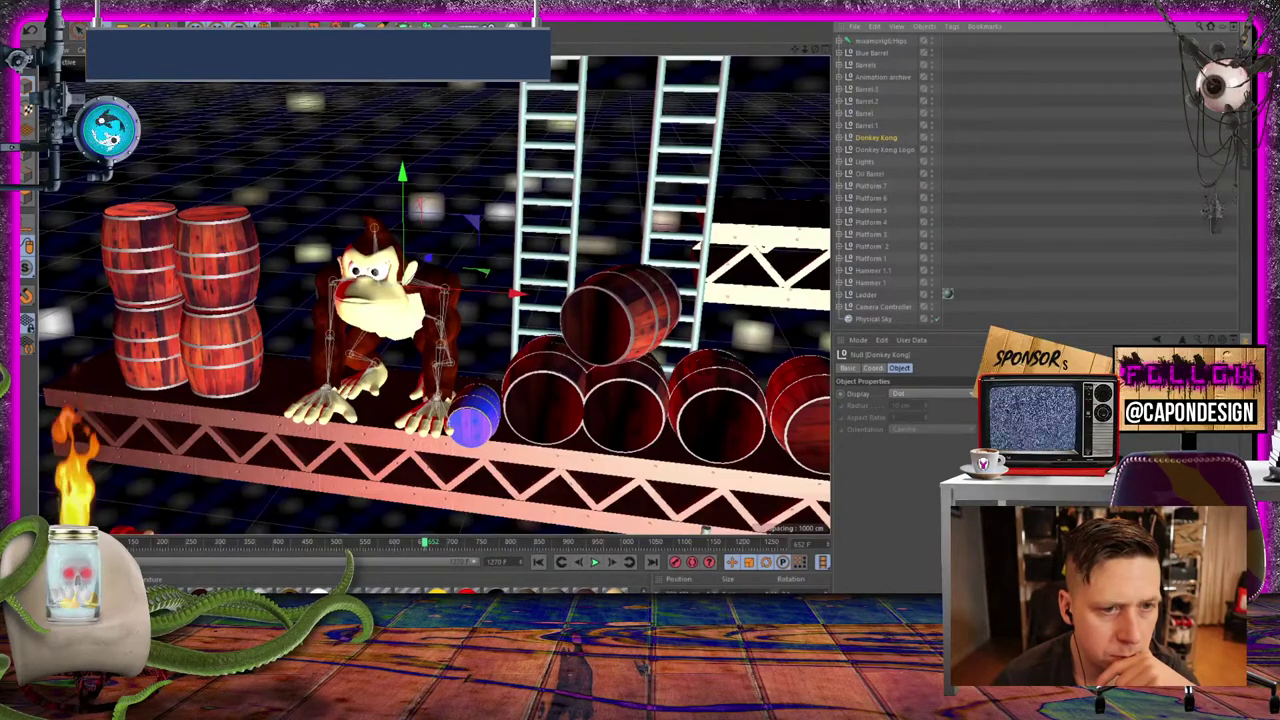
left_click(205, 25)
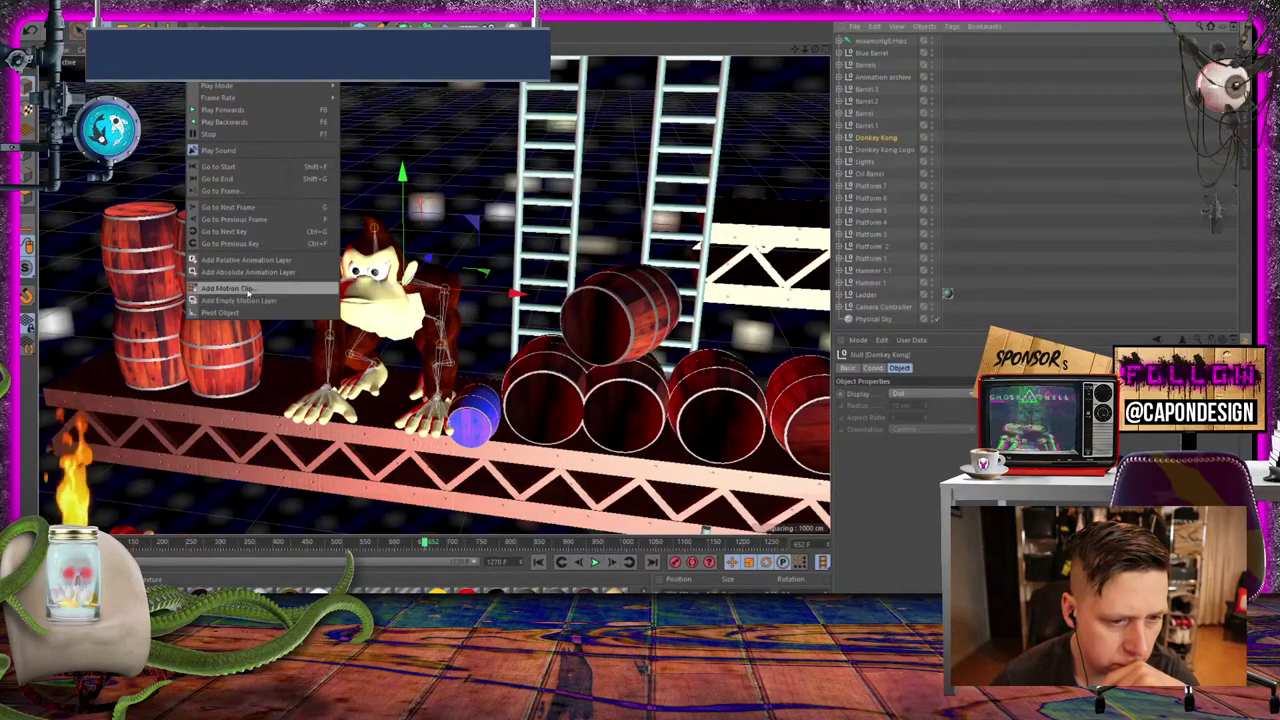
left_click(232, 288)
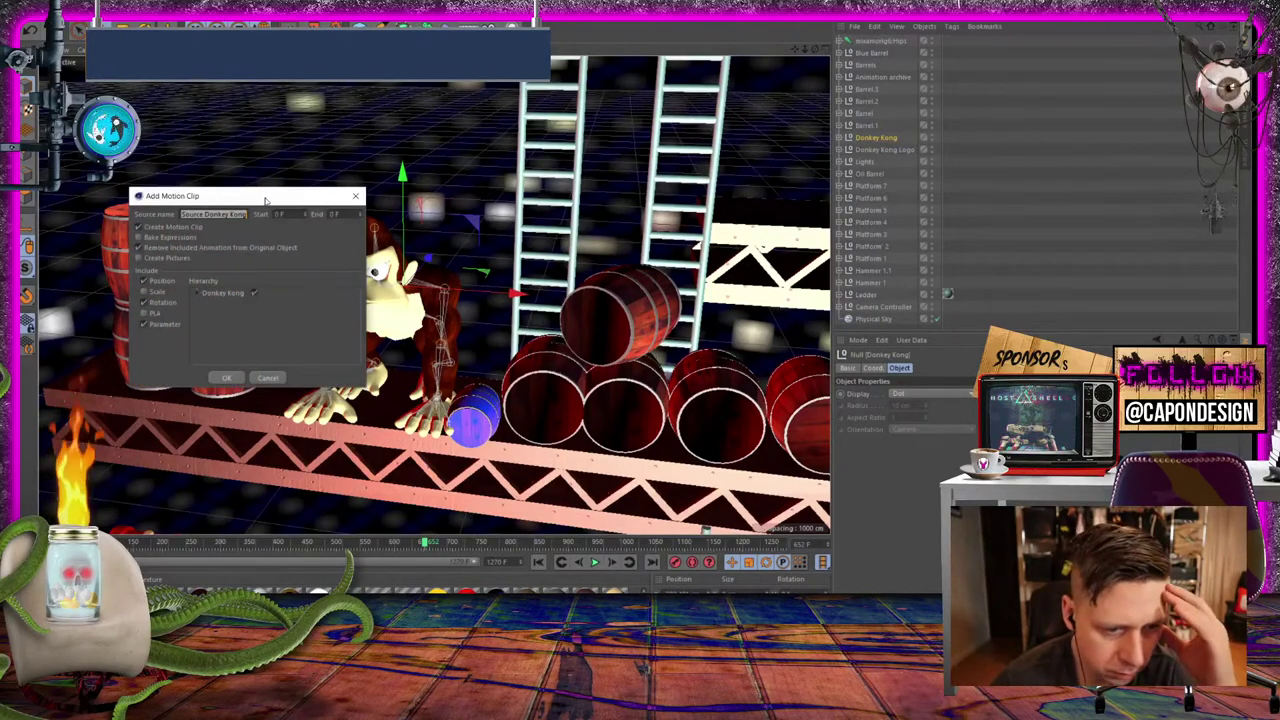
left_click_drag(271, 197, 456, 142)
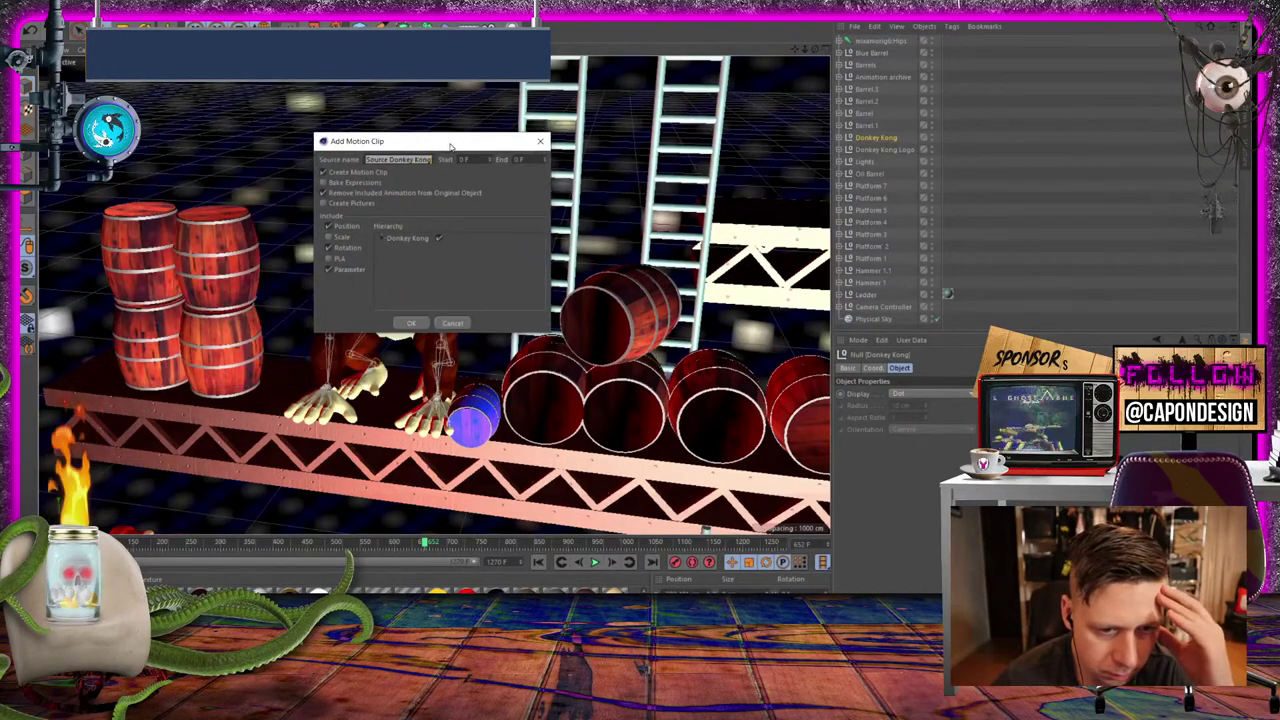
left_click(322, 193)
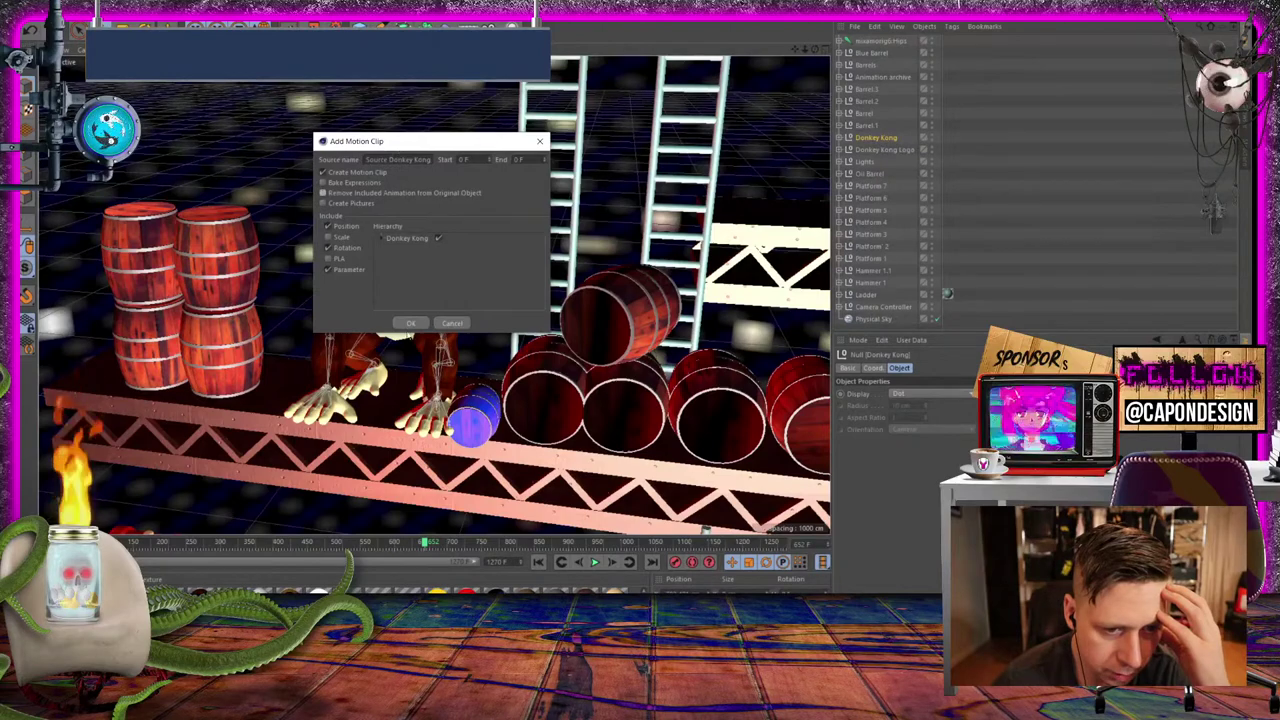
left_click(416, 325)
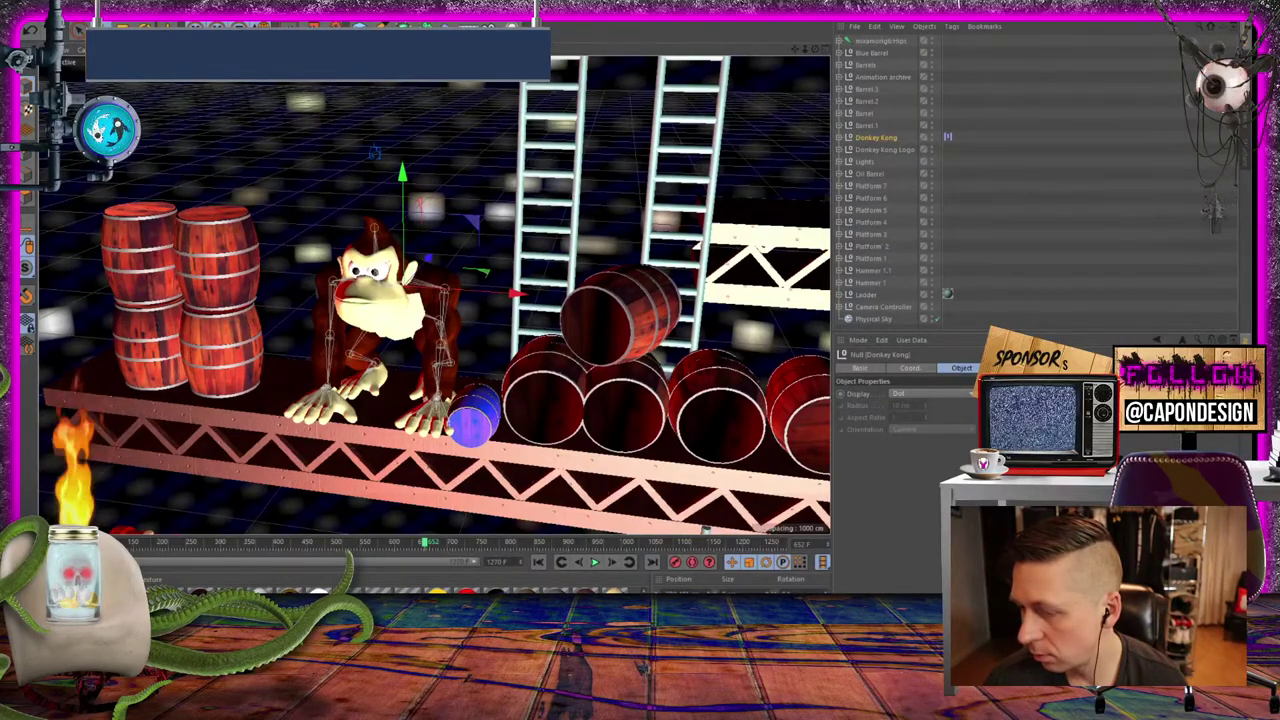
left_click(948, 137)
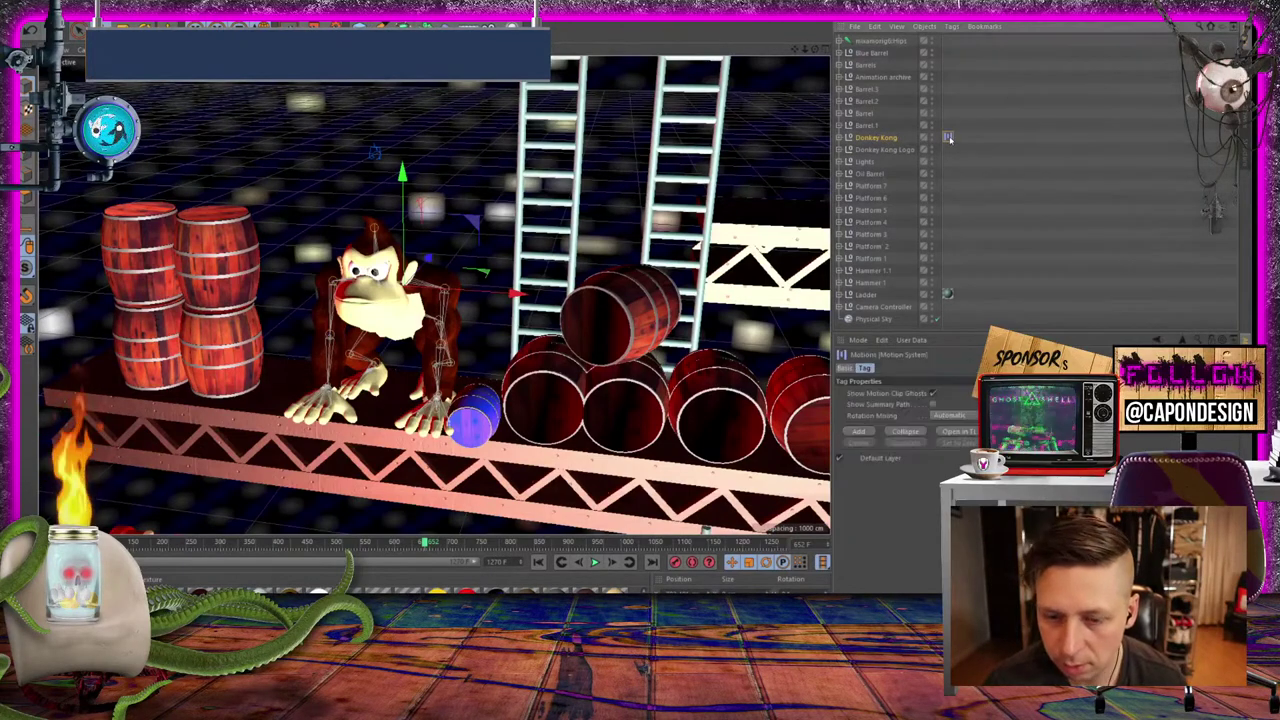
Open the Donkey Kong motion system in a widened Timeline window and select its motion clip
left_click(955, 432)
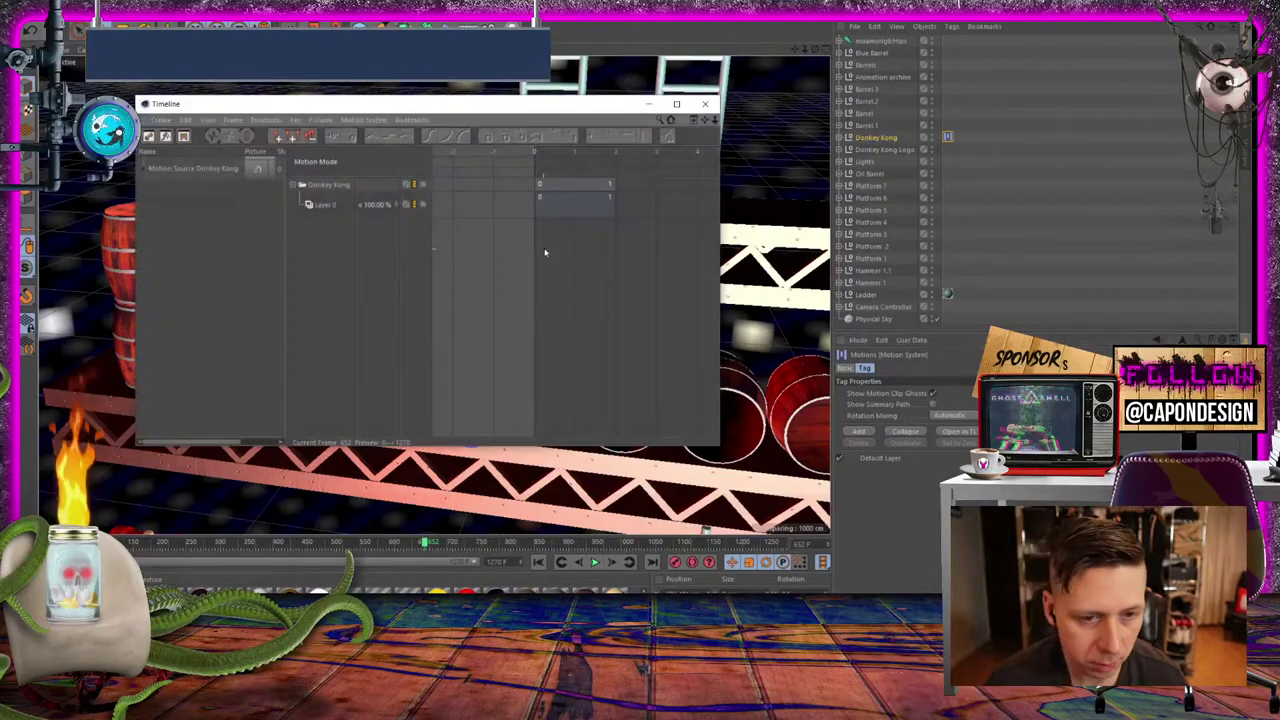
left_click_drag(719, 290, 1065, 290)
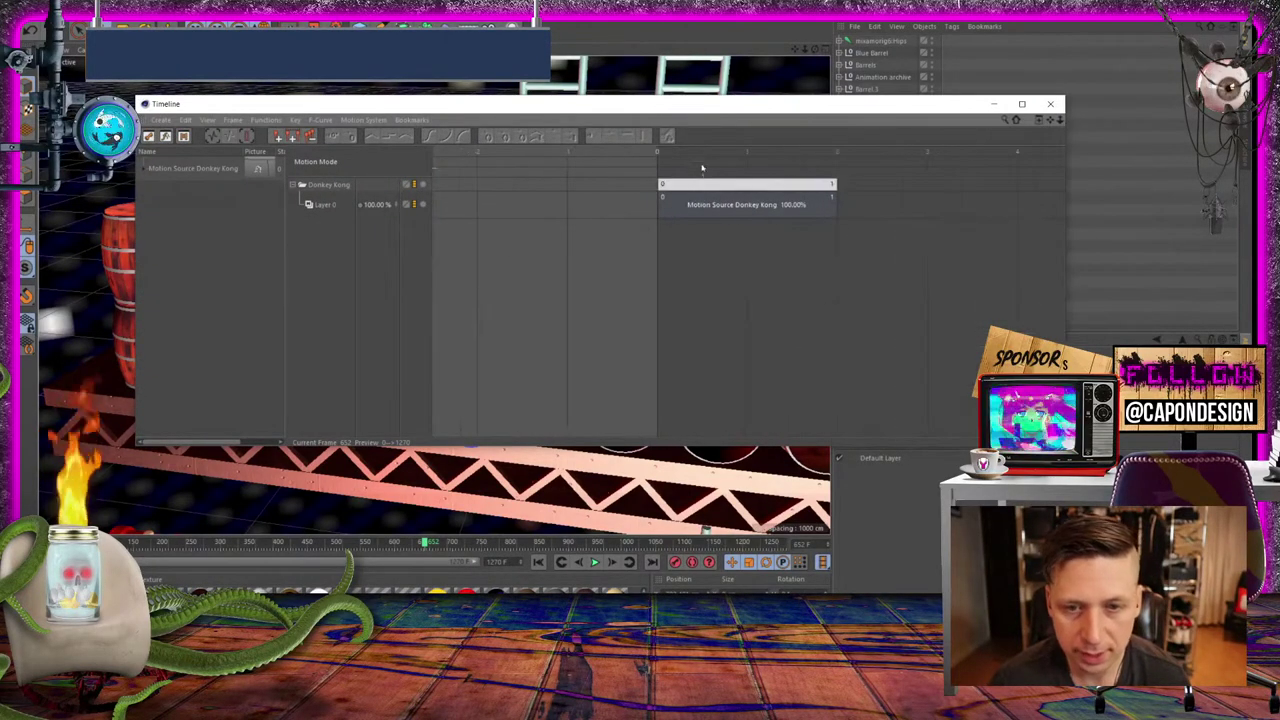
left_click(703, 186)
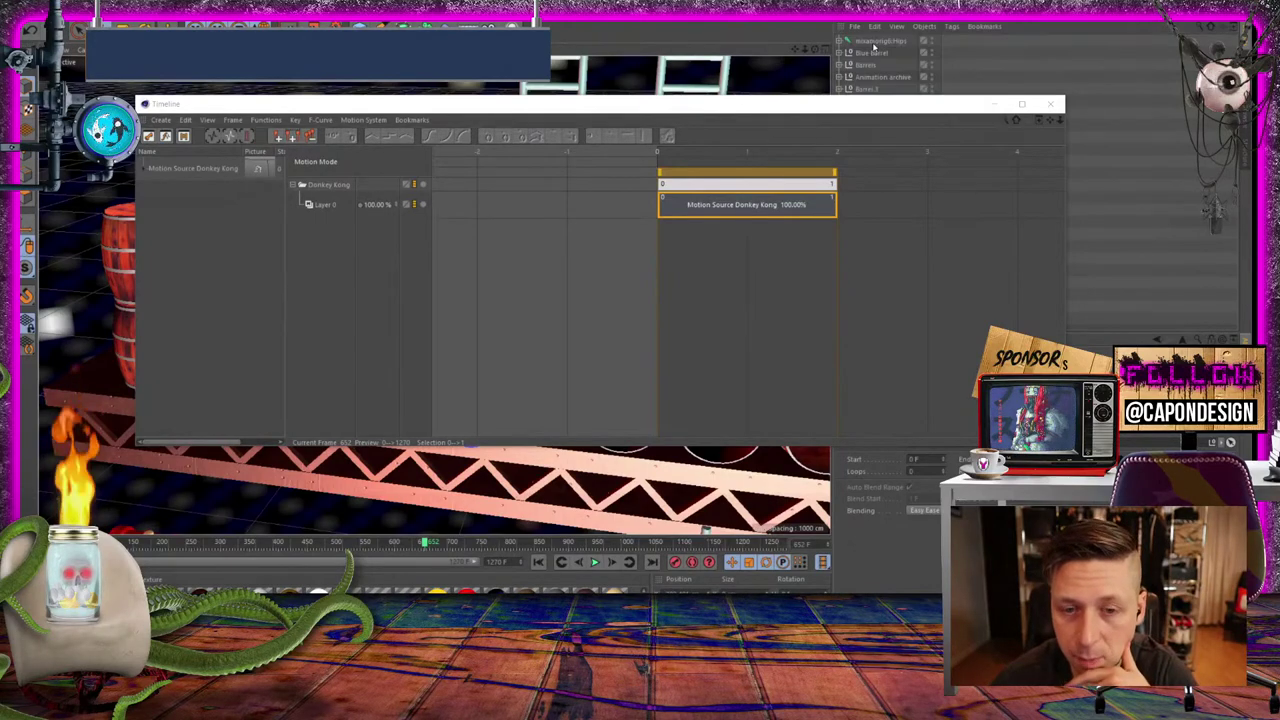
Import the Barrel throw FBX again with the existing import settings and delete the older mixamorig6:Hips joint hierarchy
key("ctrl+o")
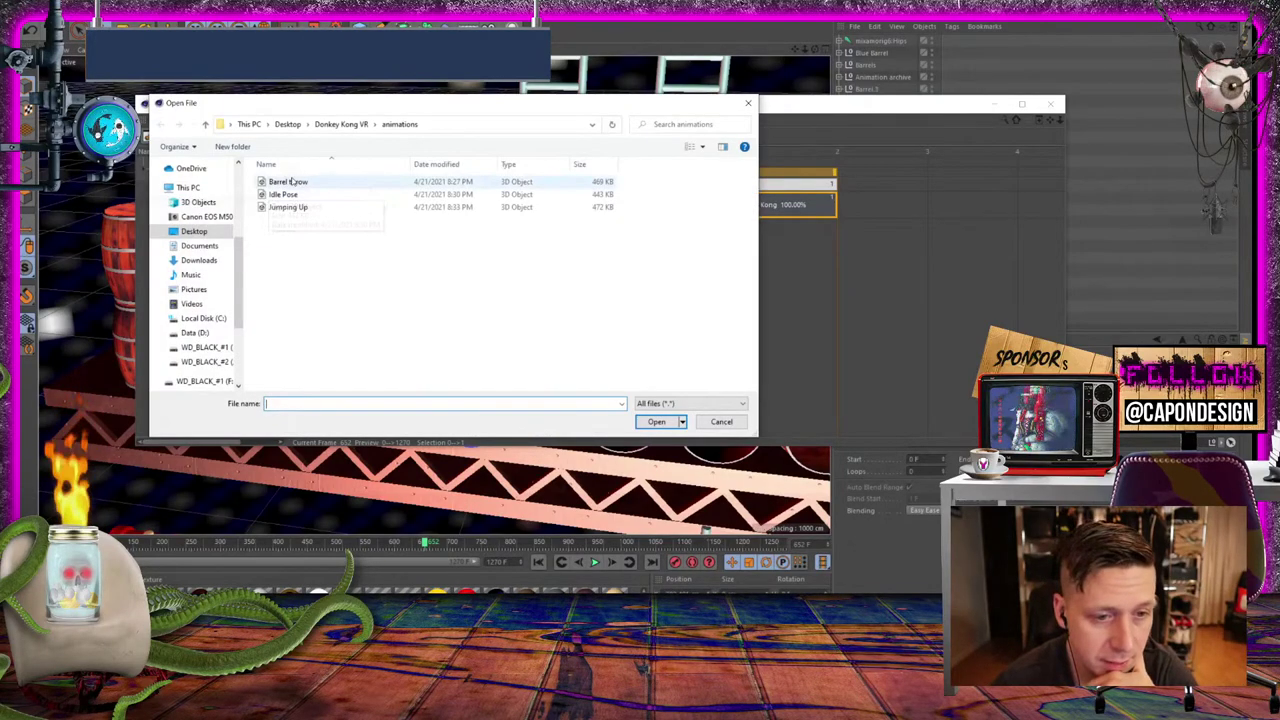
left_click(288, 181)
left_click(657, 422)
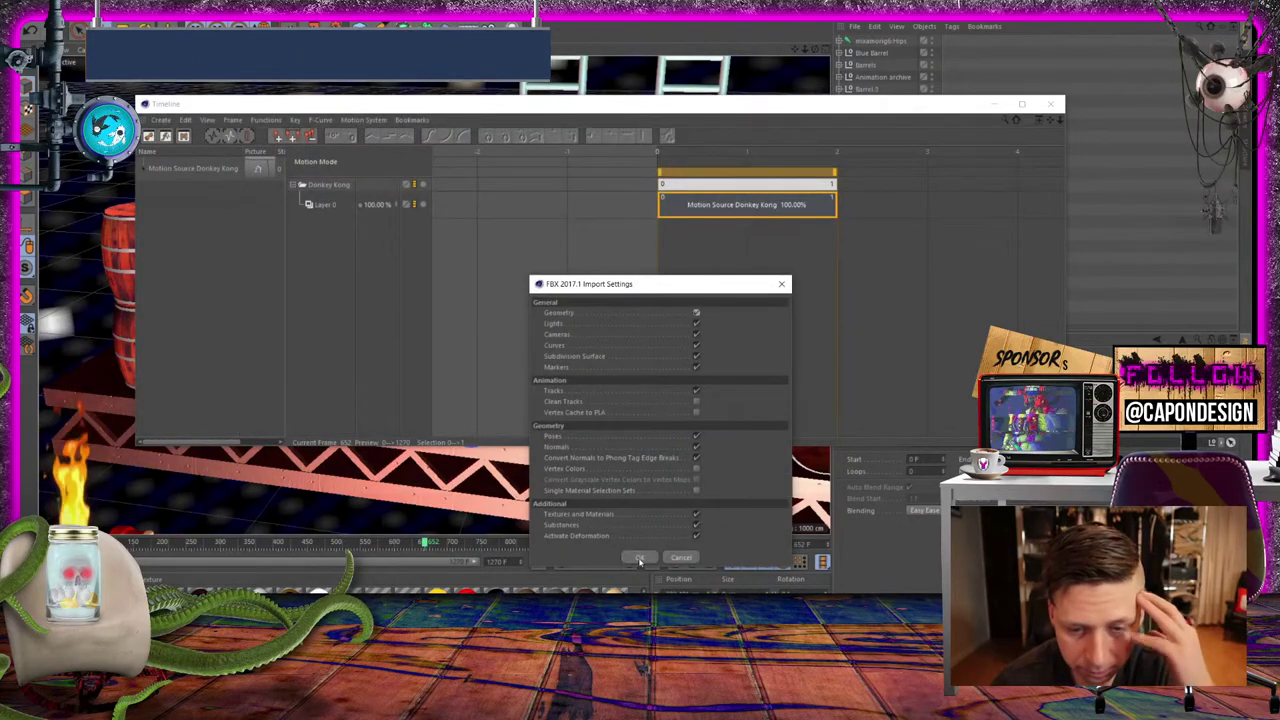
left_click(640, 558)
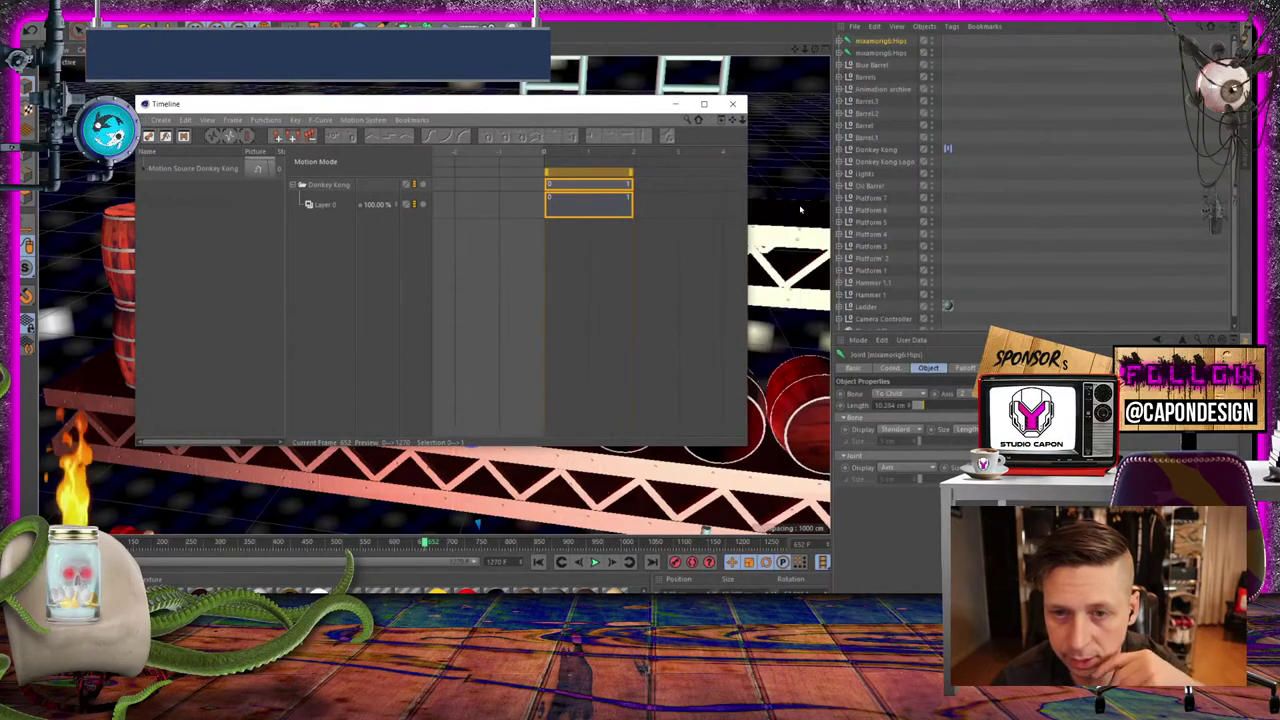
left_click(874, 28)
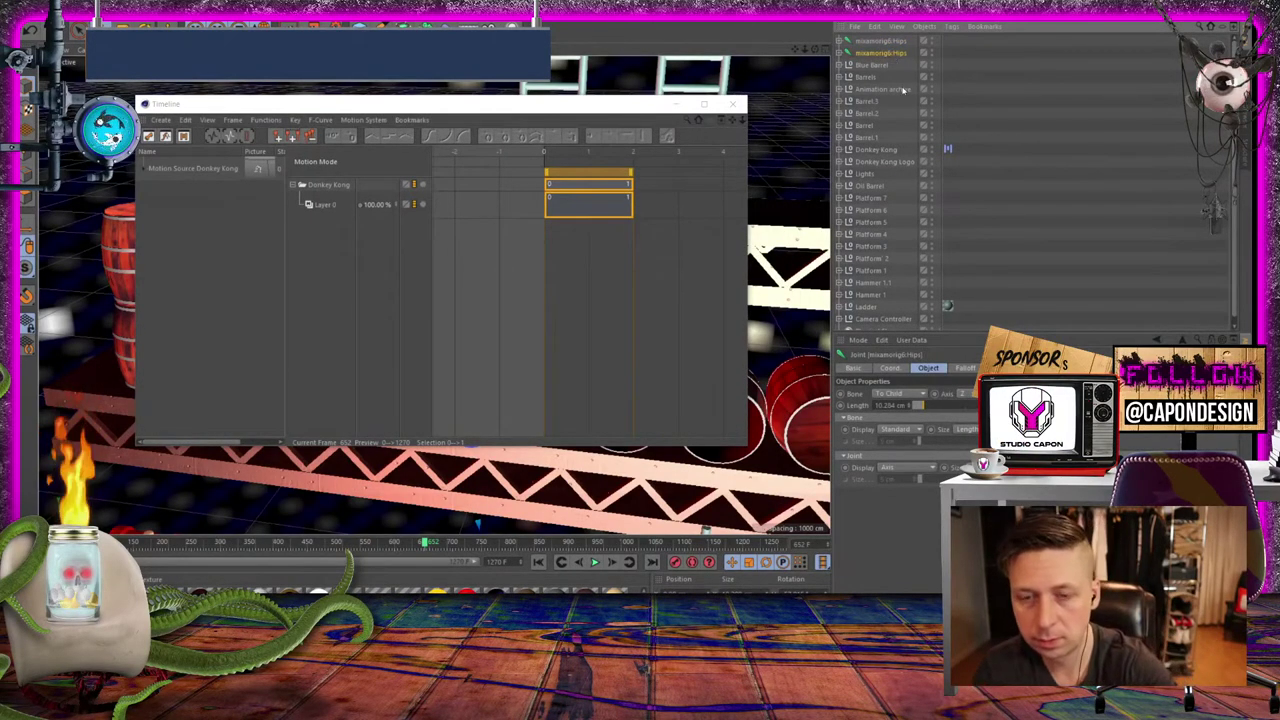
key("Delete")
left_click(876, 42)
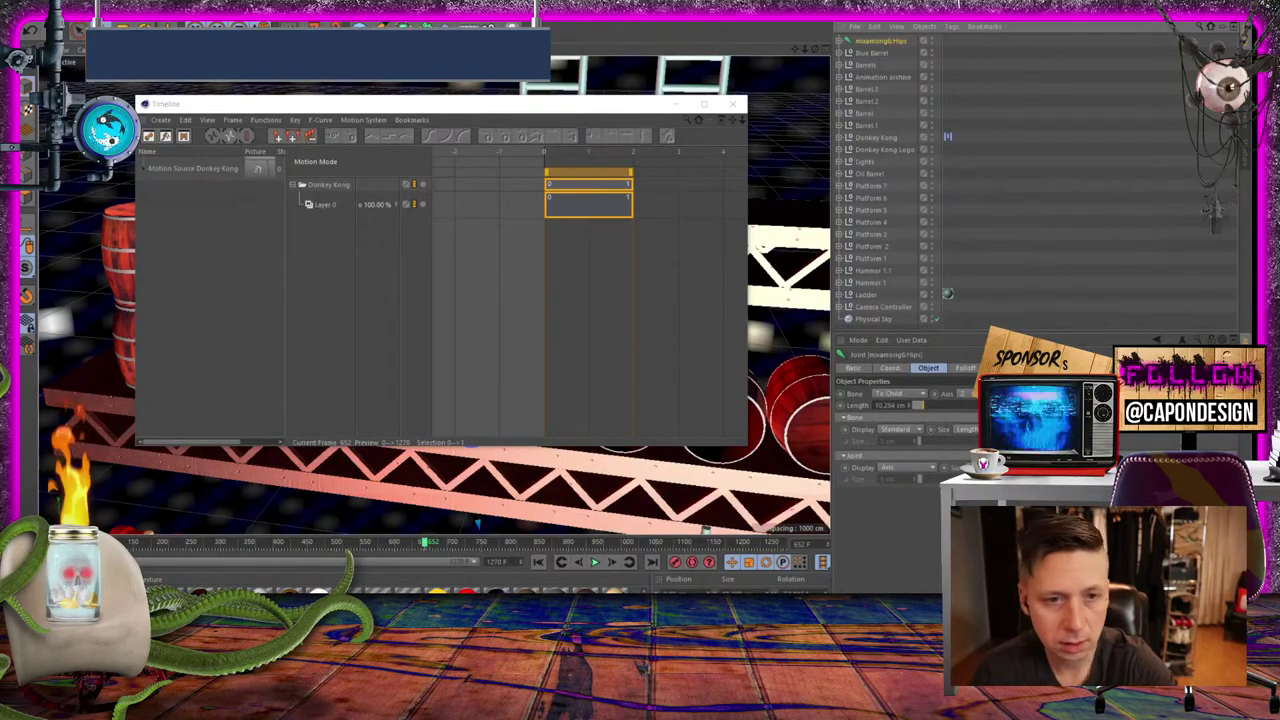
right_click(878, 43)
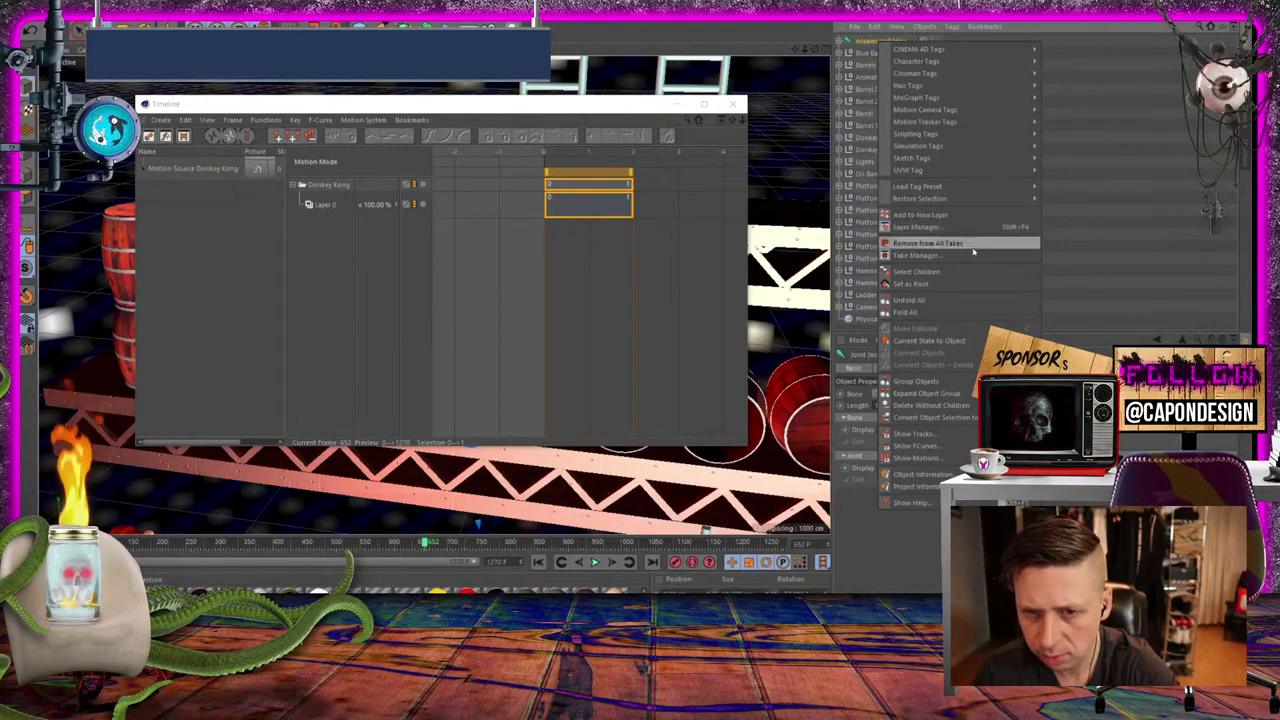
mouse_move(996, 49)
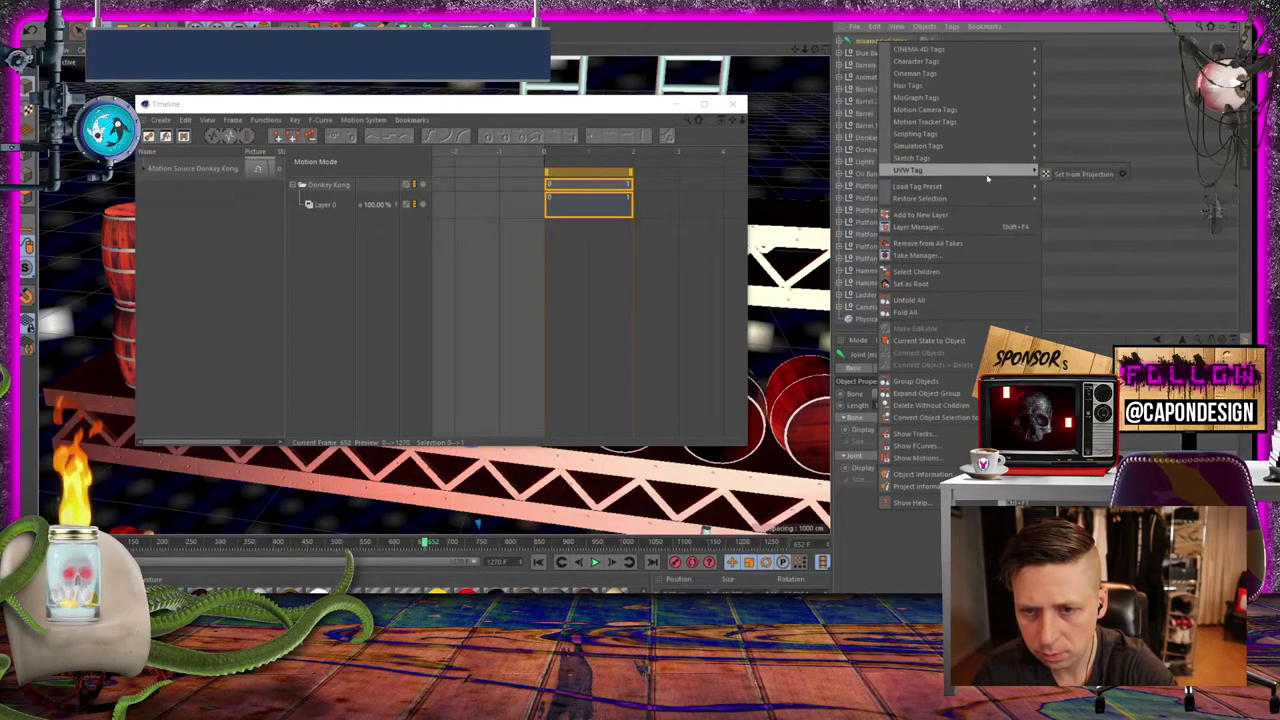
mouse_move(999, 112)
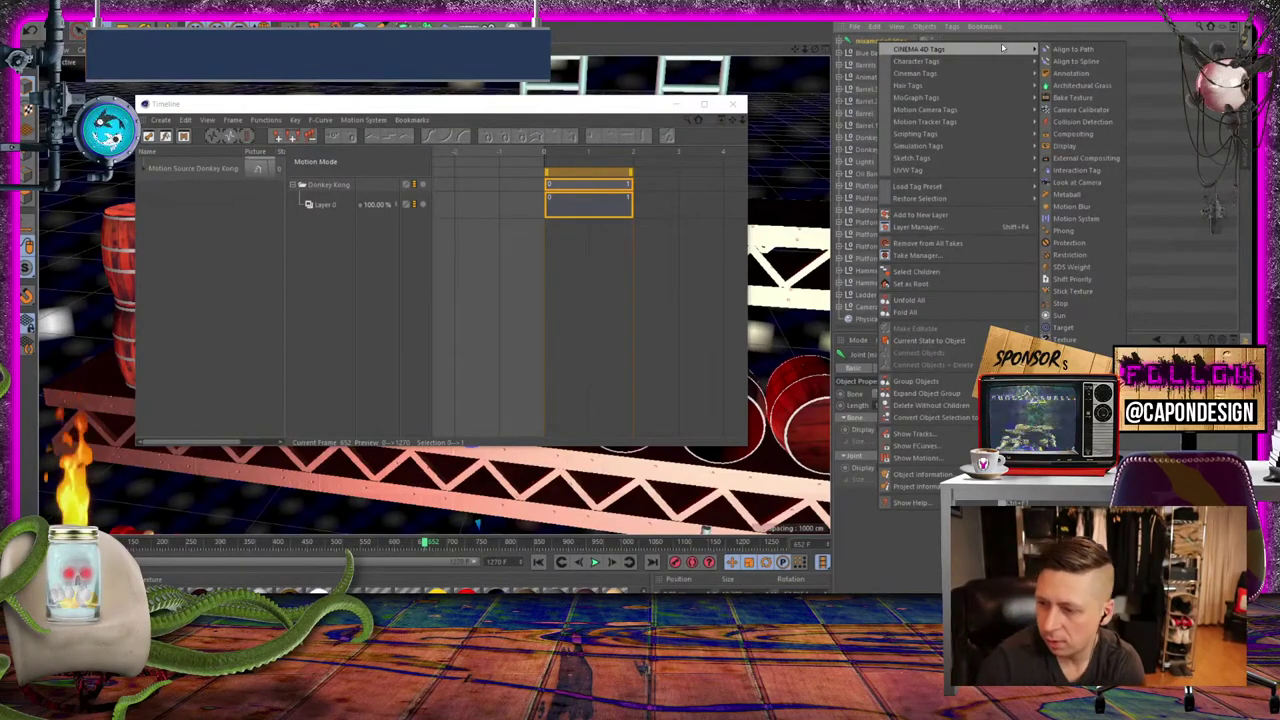
key("Escape")
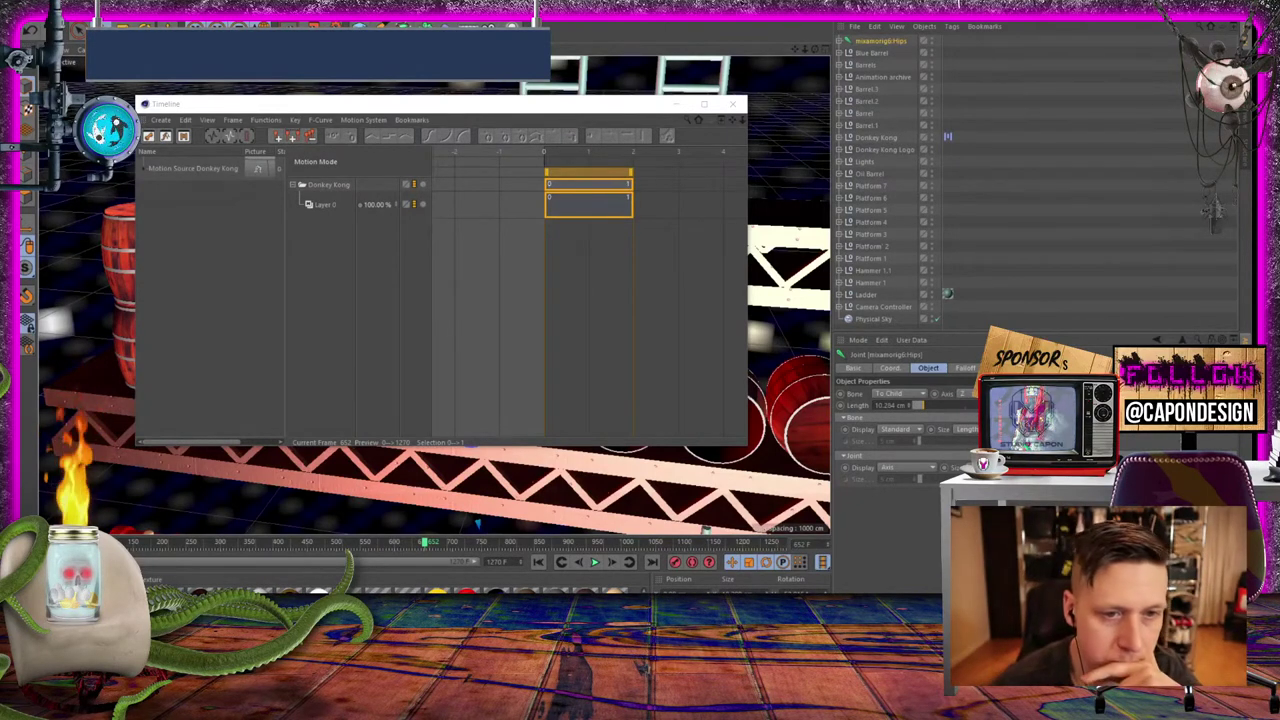
Group the imported mixamorig6:Hips joint under a new null
left_click(398, 47)
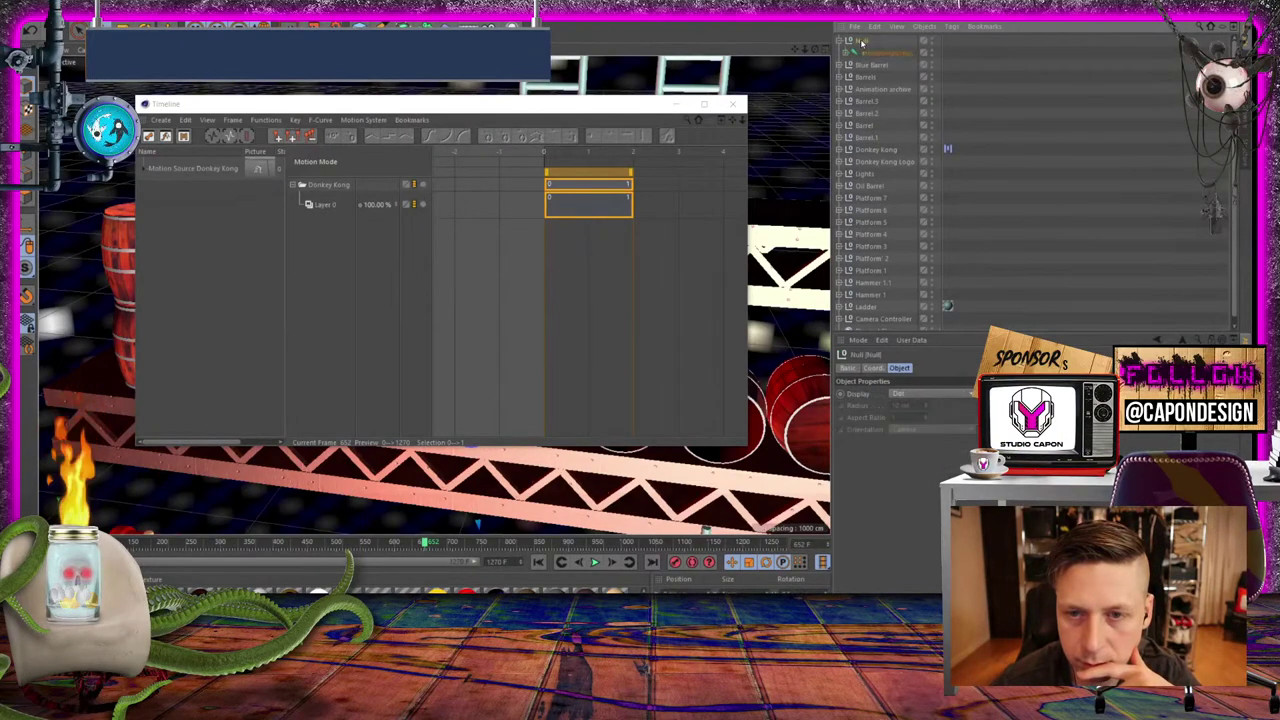
right_click(866, 43)
mouse_move(866, 48)
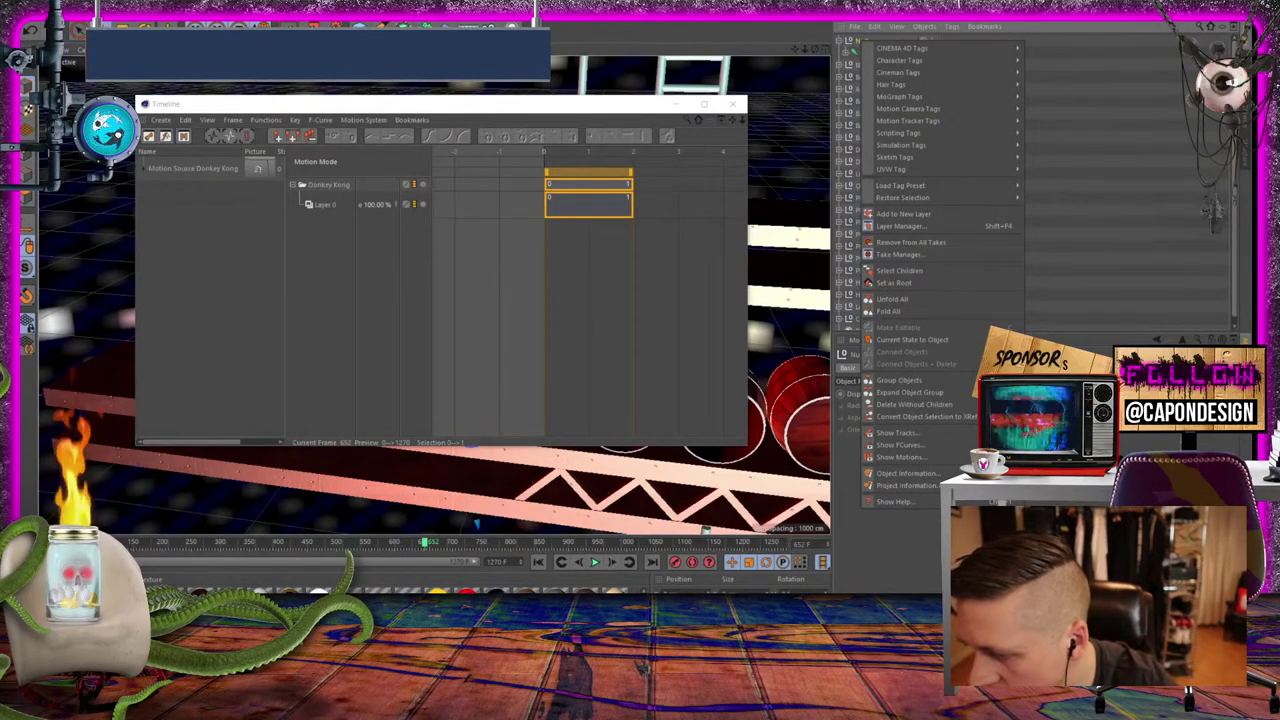
key("Escape")
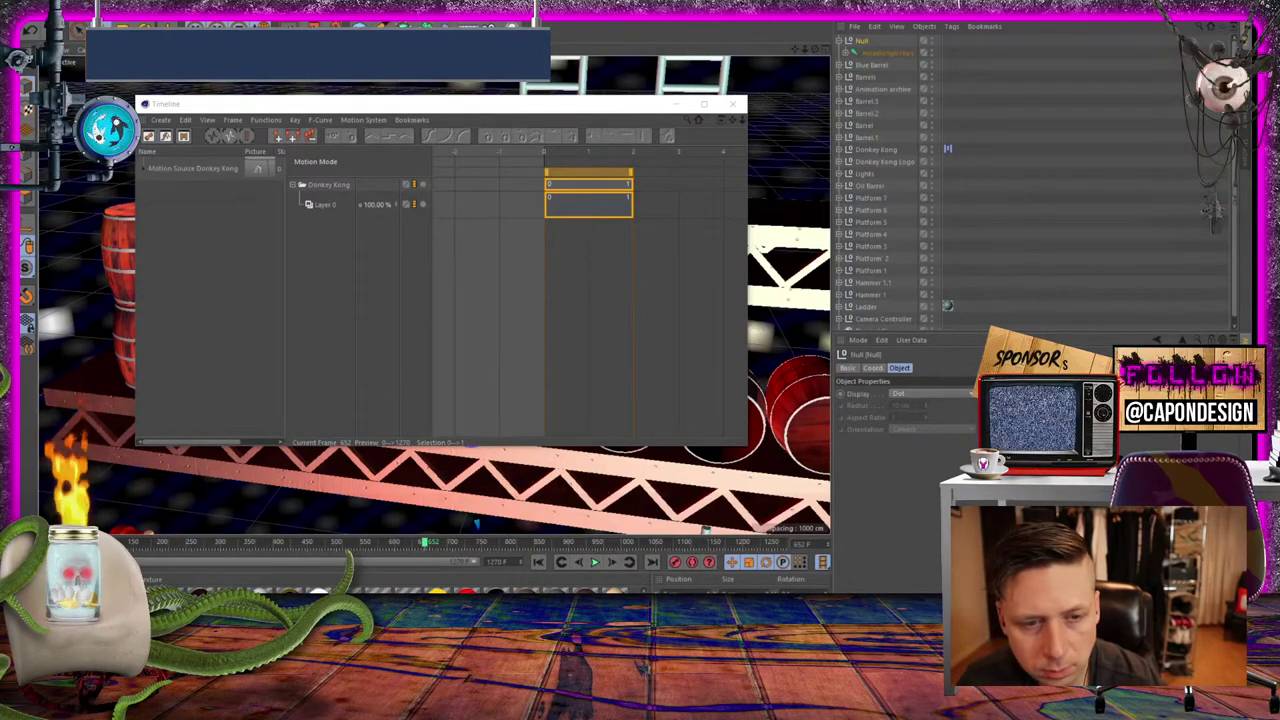
Collapse the Donkey Kong motion entry in the Timeline and delete the null containing the imported hips joint
left_click(294, 190)
left_click(294, 187)
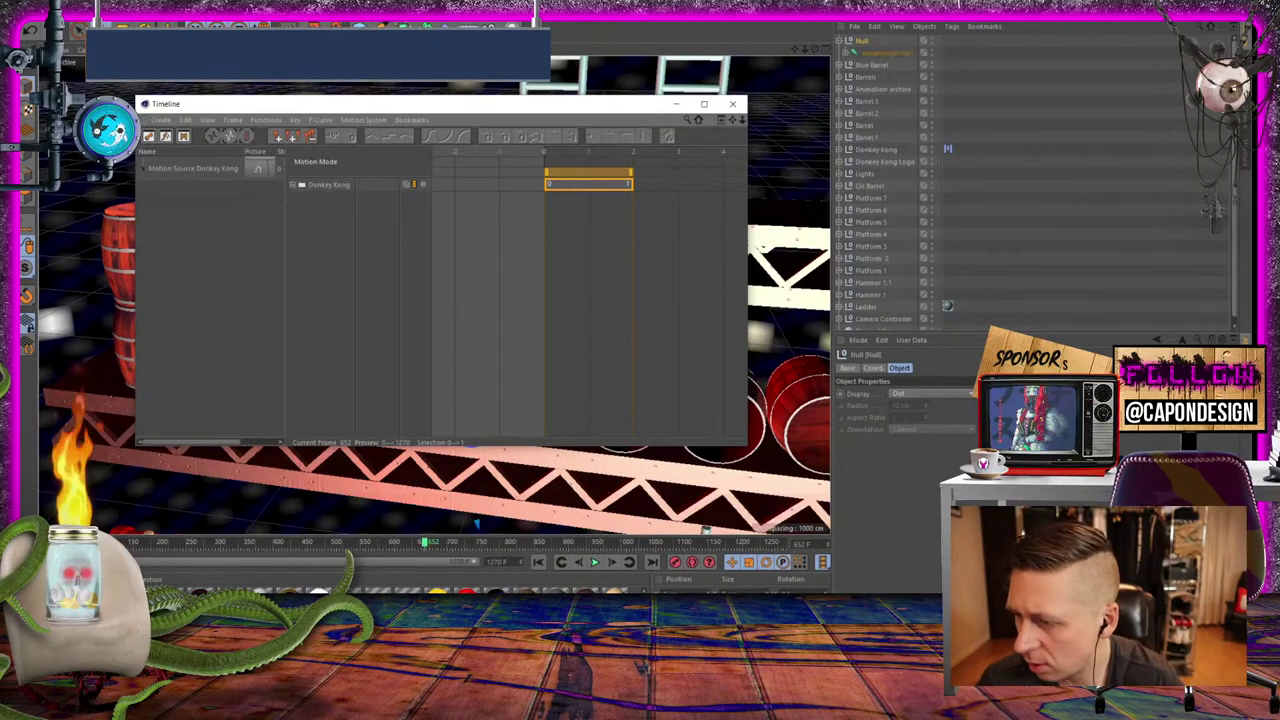
left_click(862, 42)
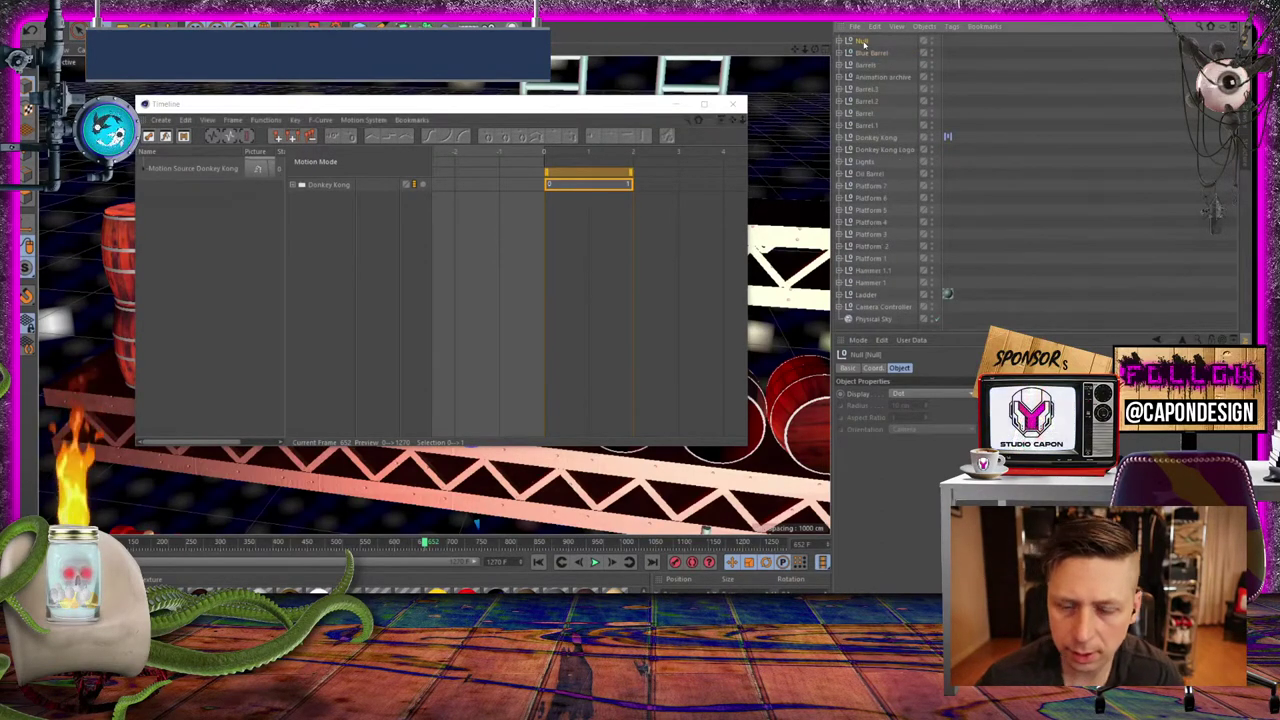
key("Delete")
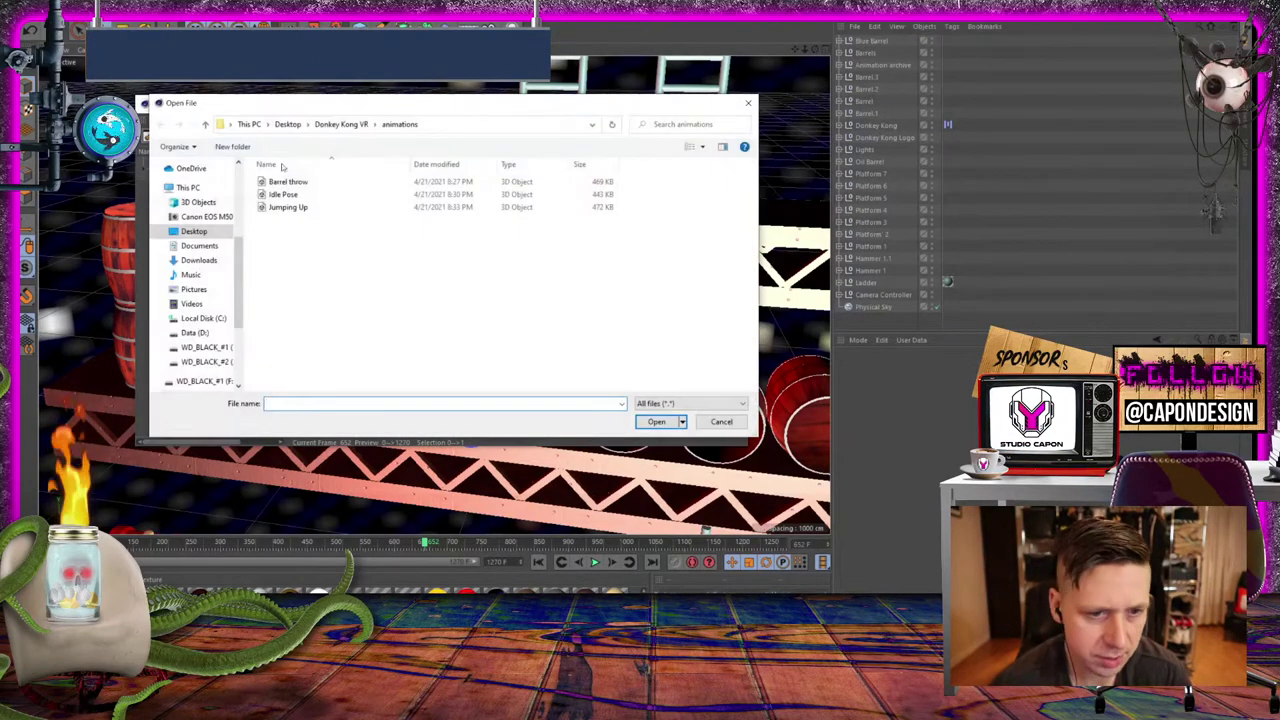
Import the Barrel throw FBX with the existing settings and add a motion clip to its mixamorig6:Hips joint using the default options
left_click(289, 182)
left_click(656, 421)
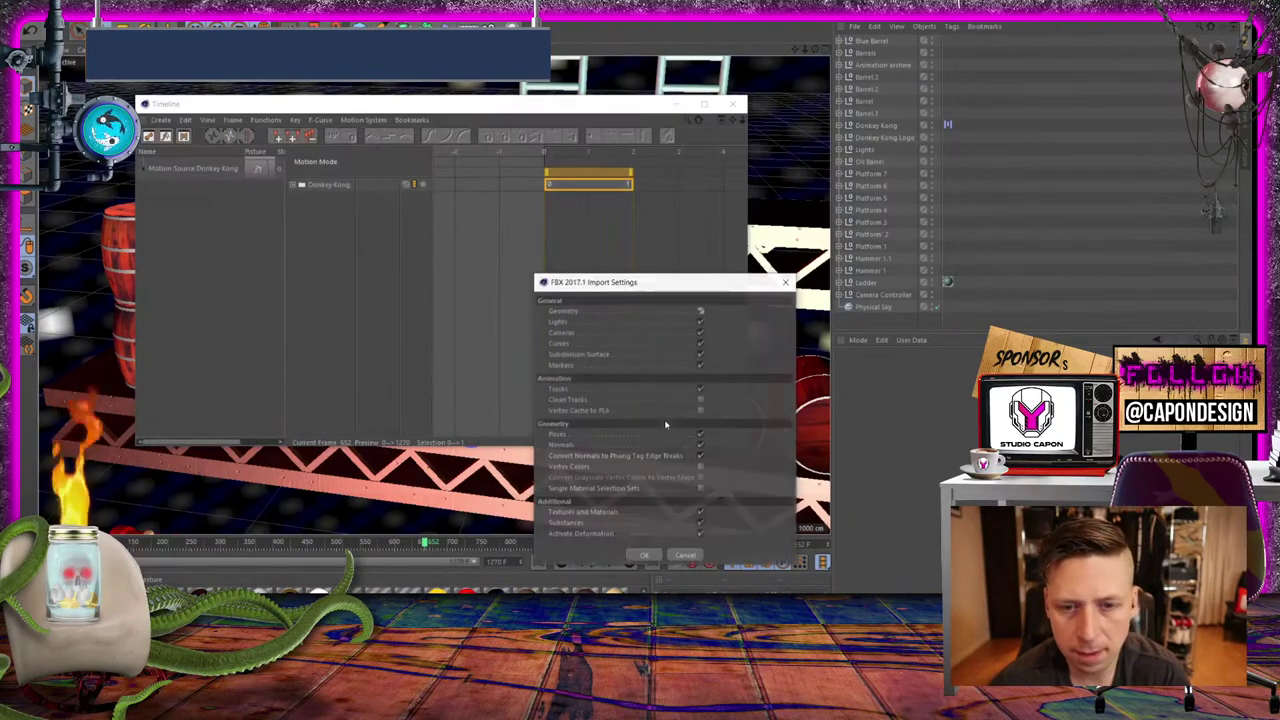
left_click(645, 556)
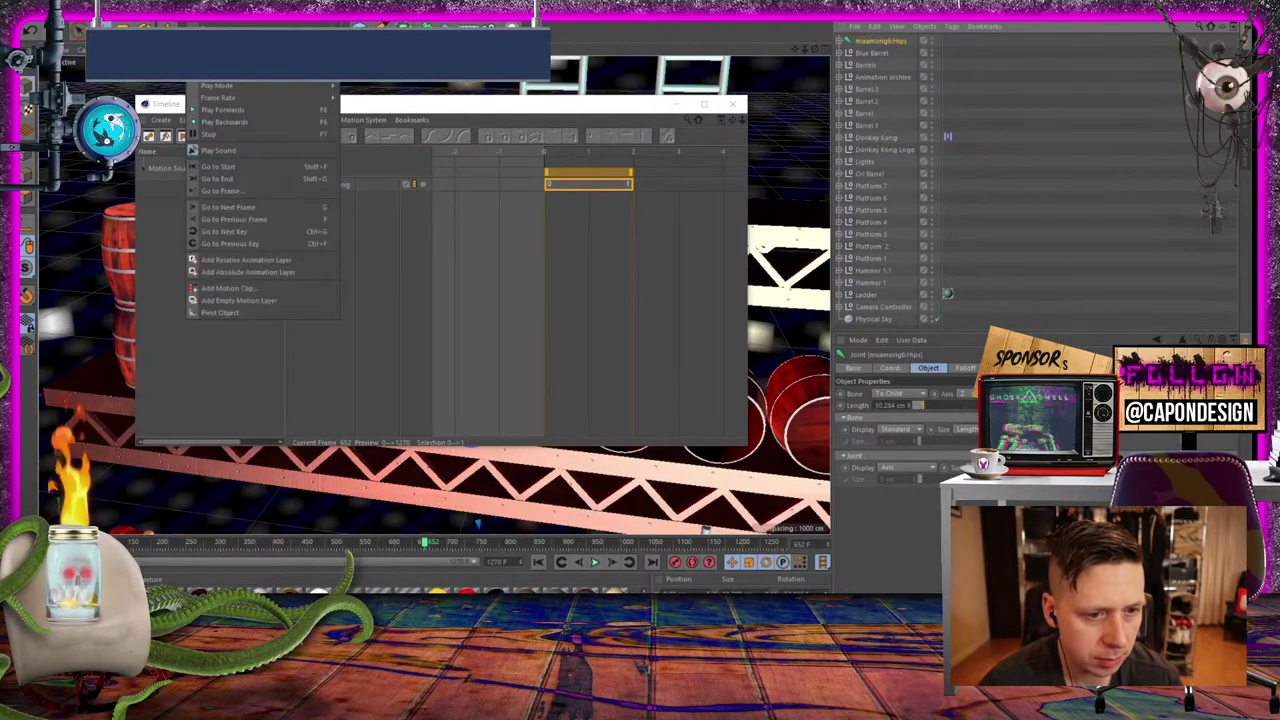
left_click(248, 289)
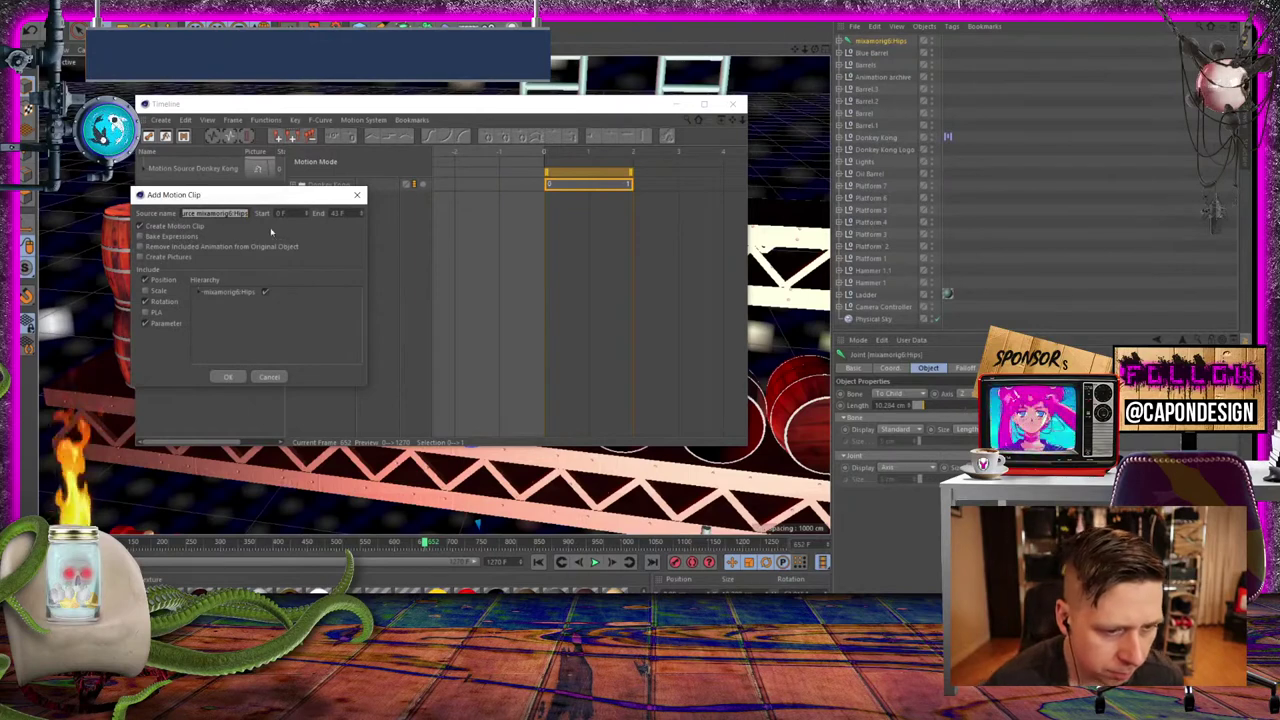
left_click(229, 377)
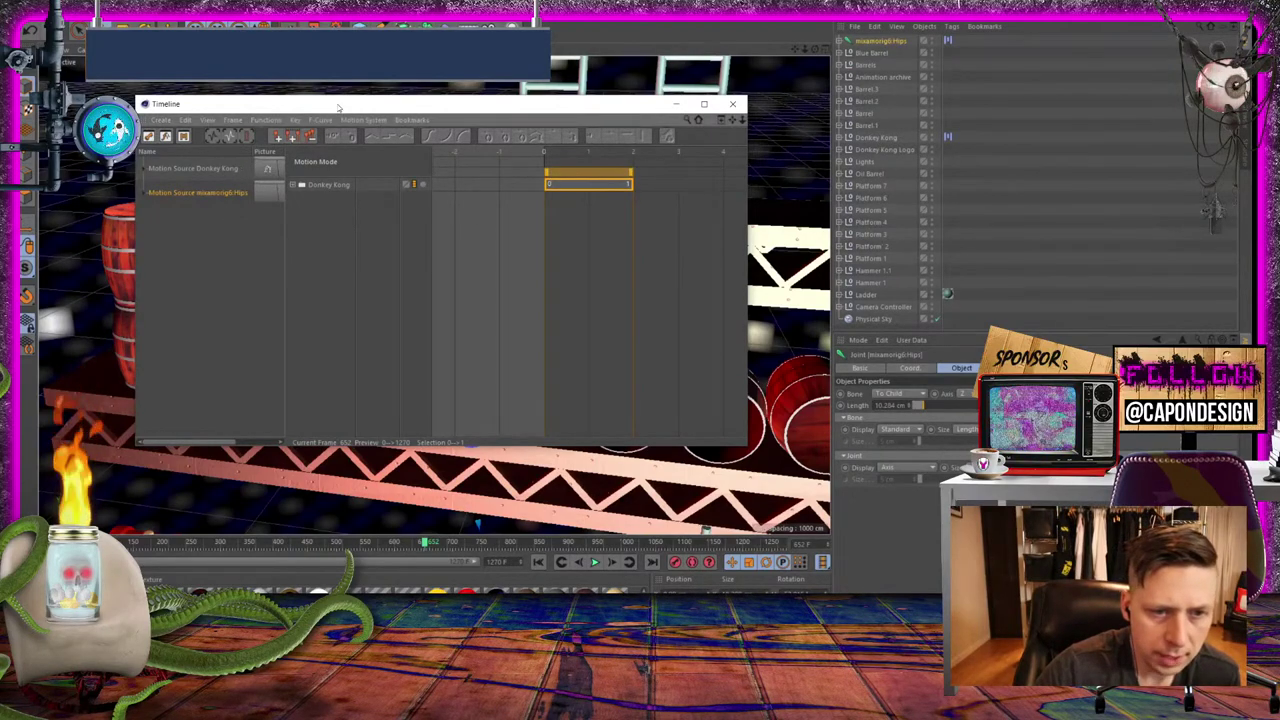
Move the Timeline window clear of the scene and set the current frame to 0
left_click_drag(339, 107, 702, 91)
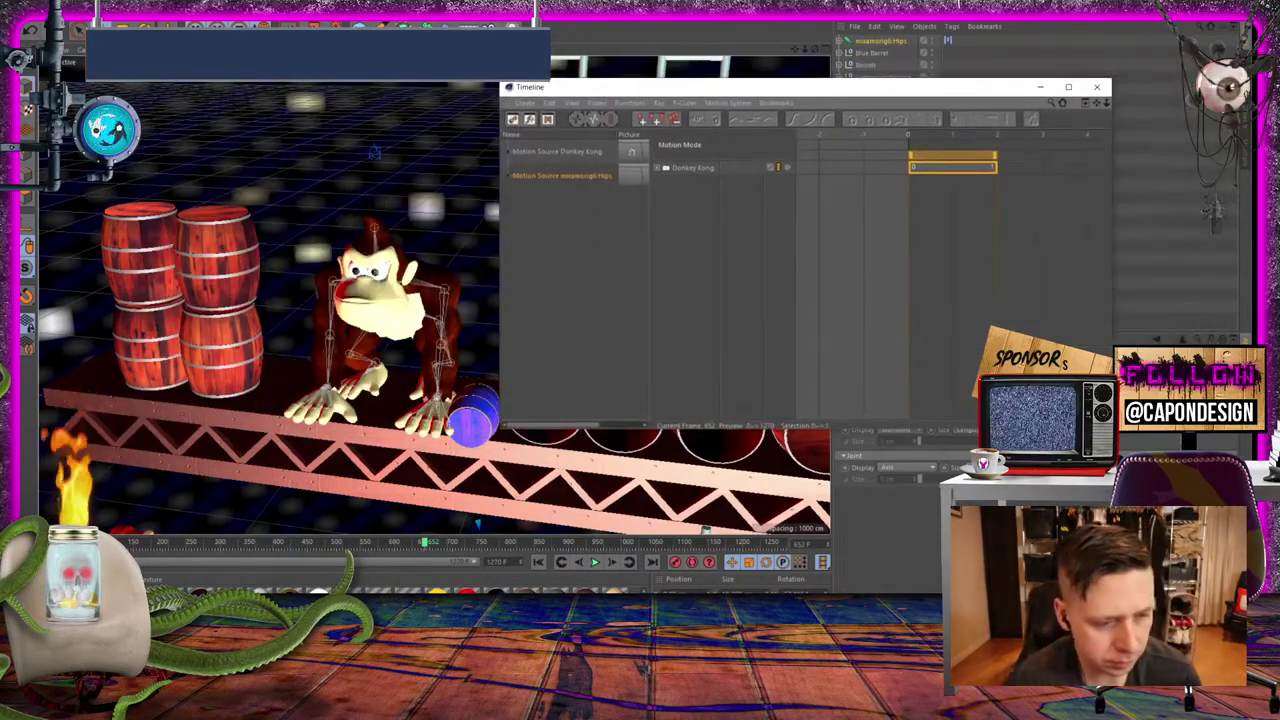
left_click_drag(447, 549, 152, 545)
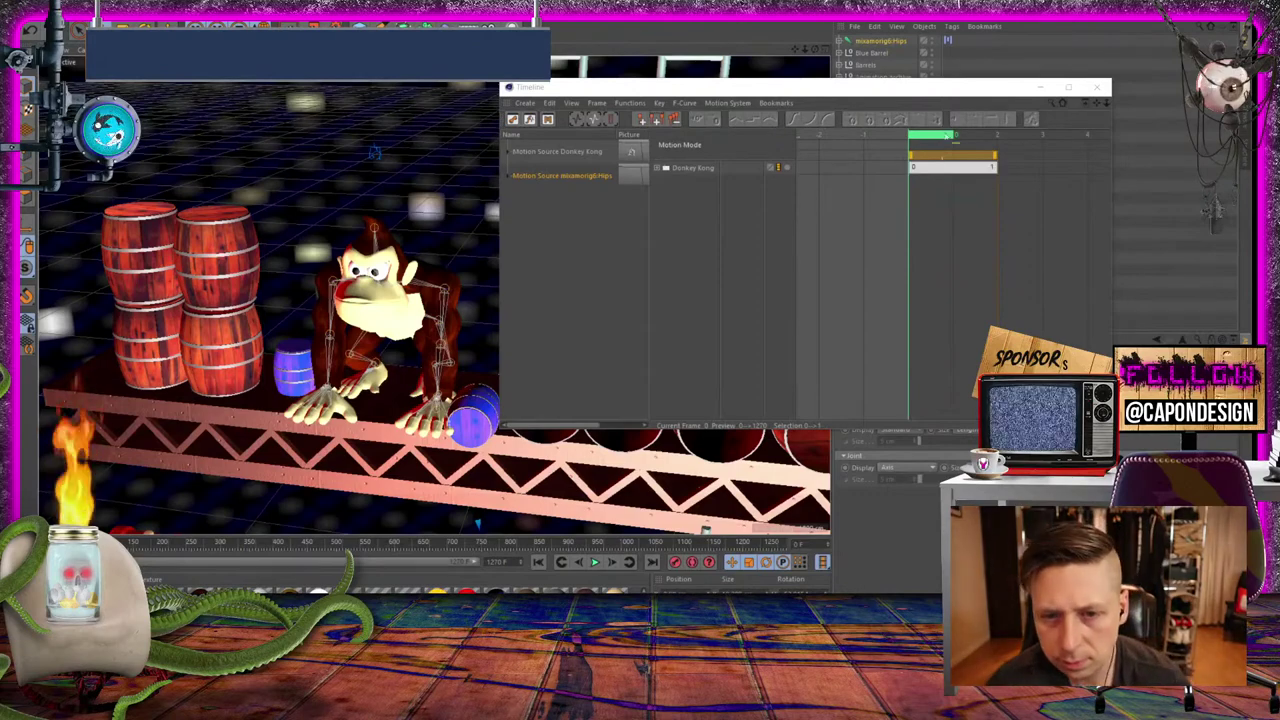
left_click_drag(963, 92, 860, 76)
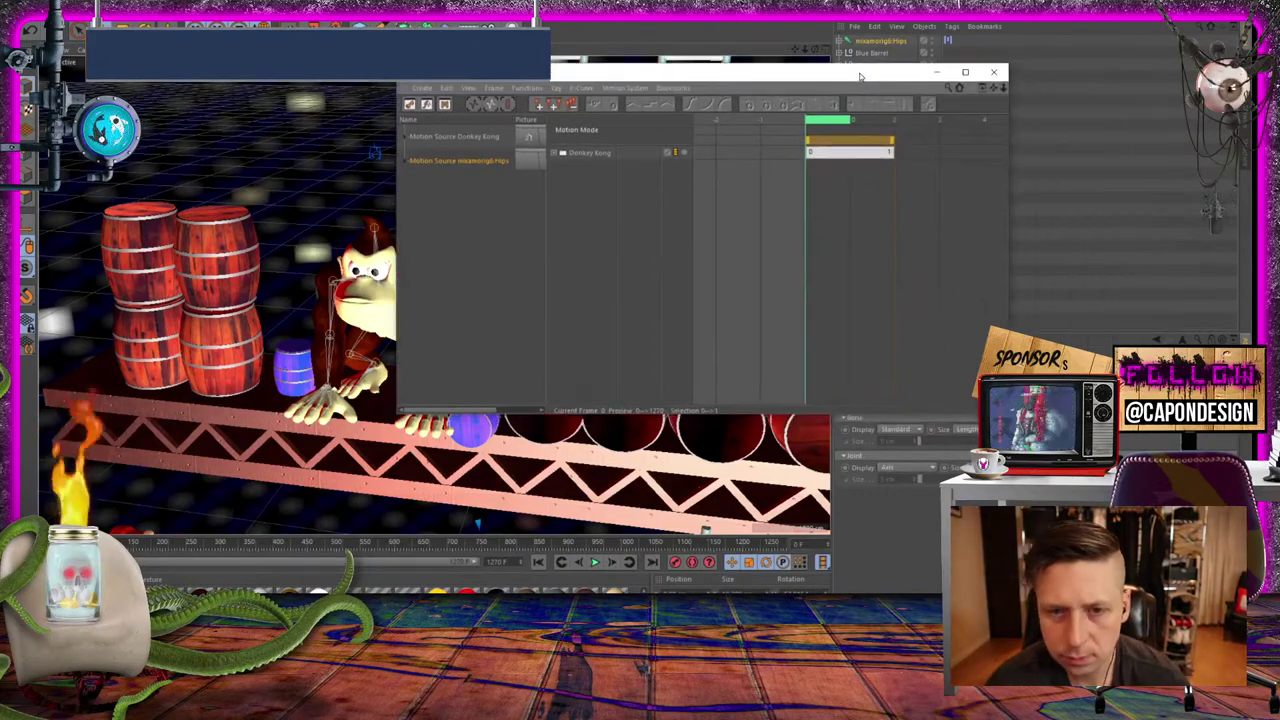
Expand the Donkey Kong motion and place the mixamorig6:Hips motion source on Layer 0, starting at frame 1
left_click(552, 152)
left_click(588, 174)
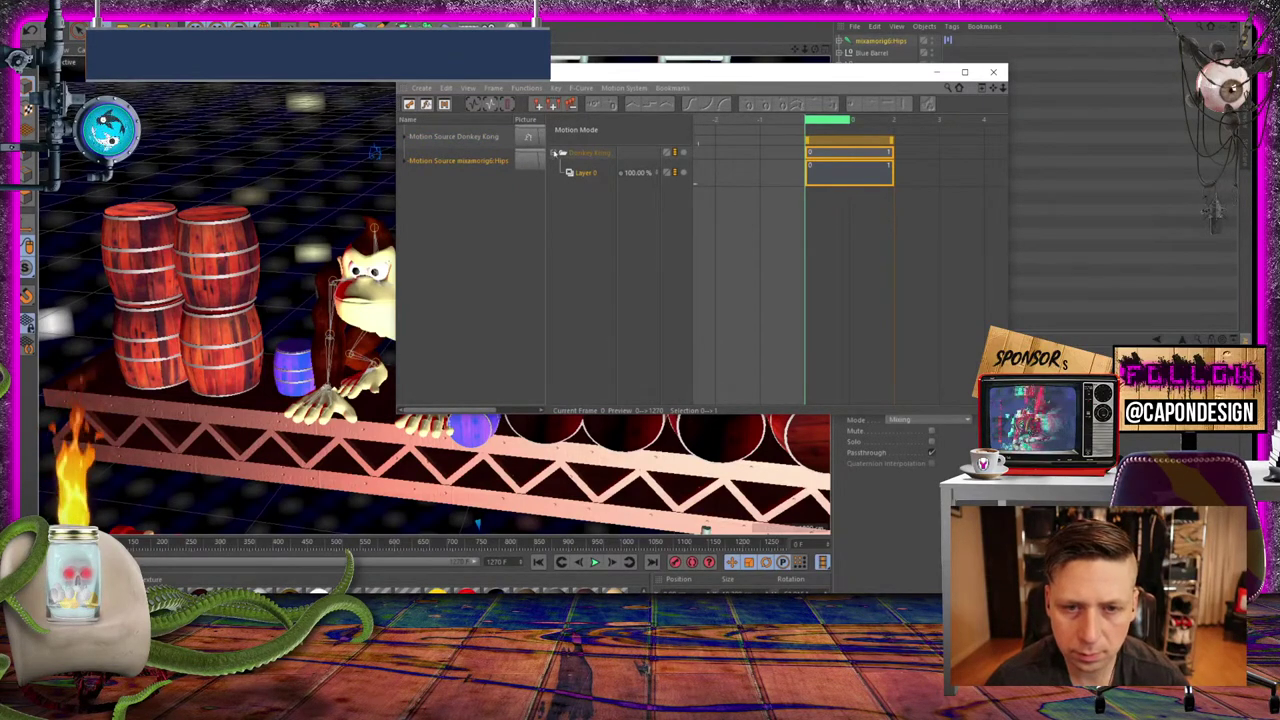
left_click(481, 162)
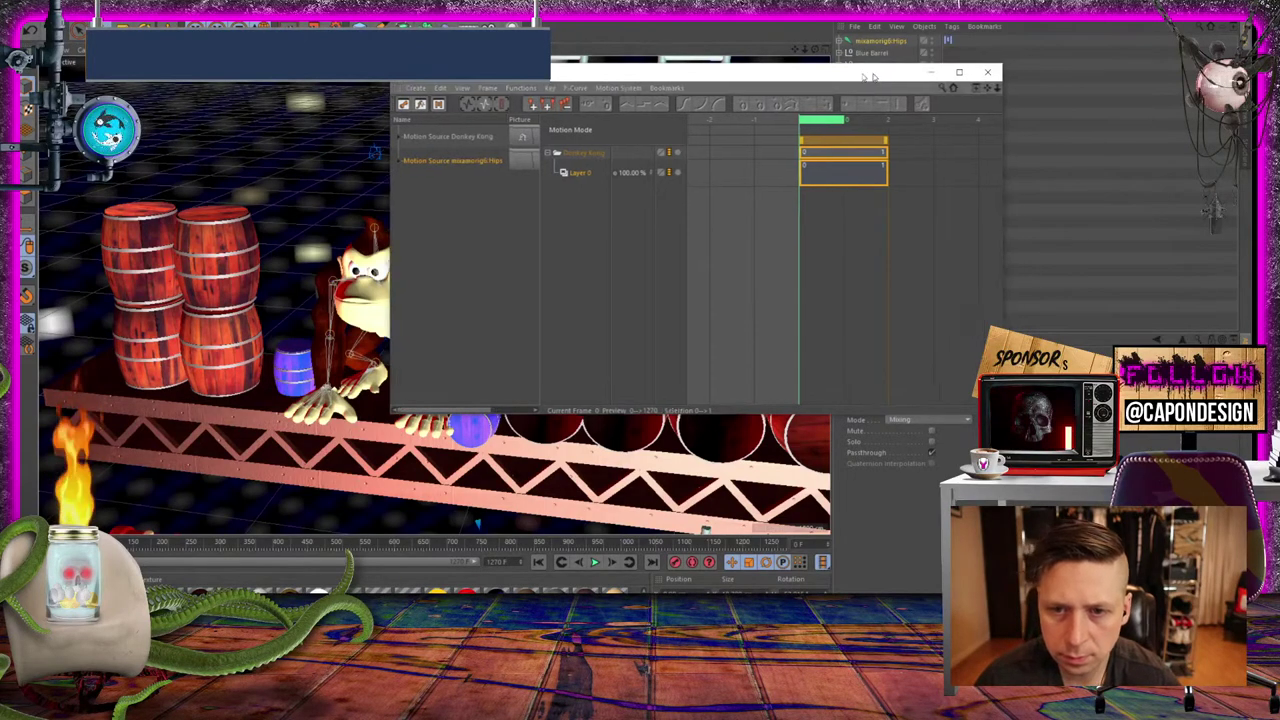
left_click_drag(885, 72, 748, 80)
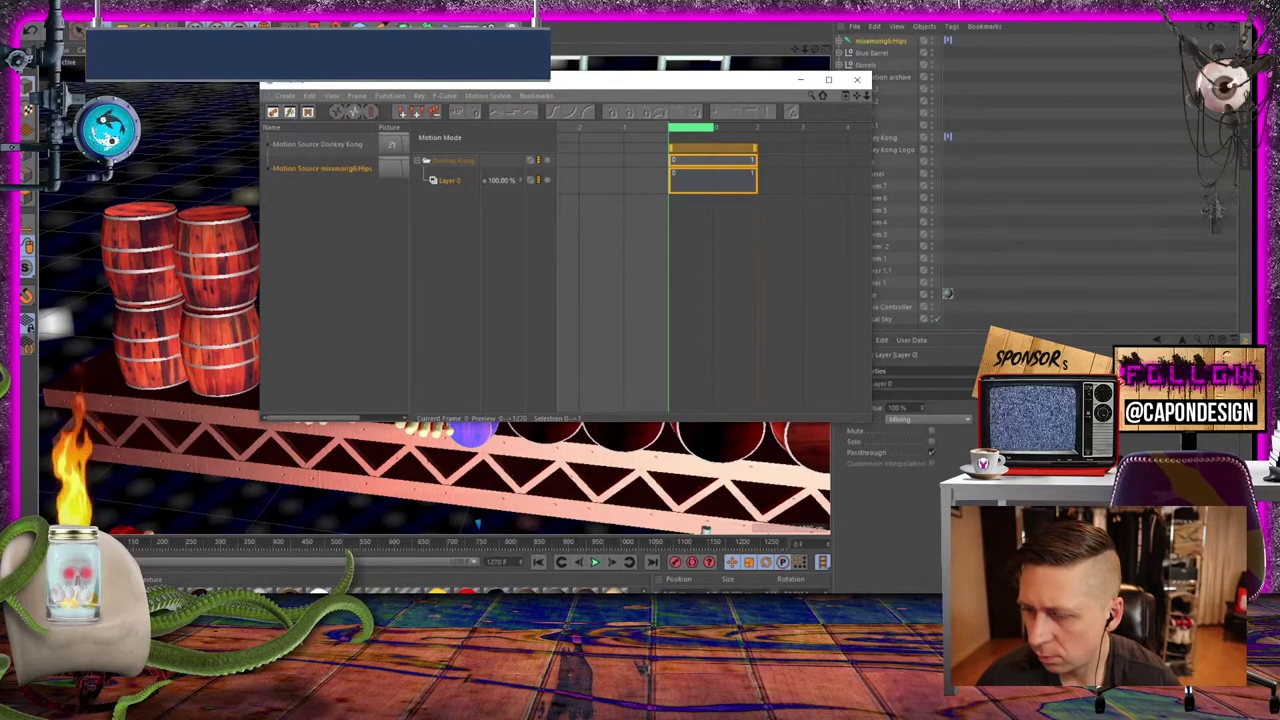
left_click(838, 30)
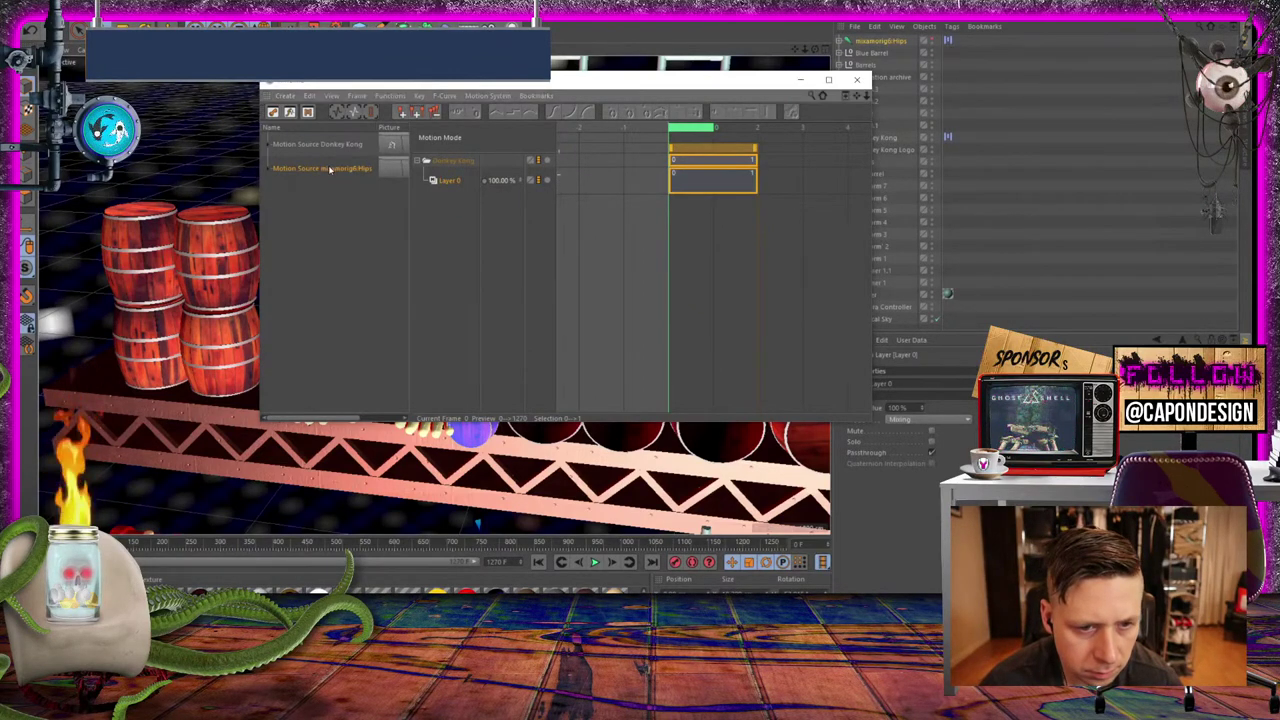
left_click_drag(786, 194, 738, 170)
left_click_drag(678, 83, 821, 67)
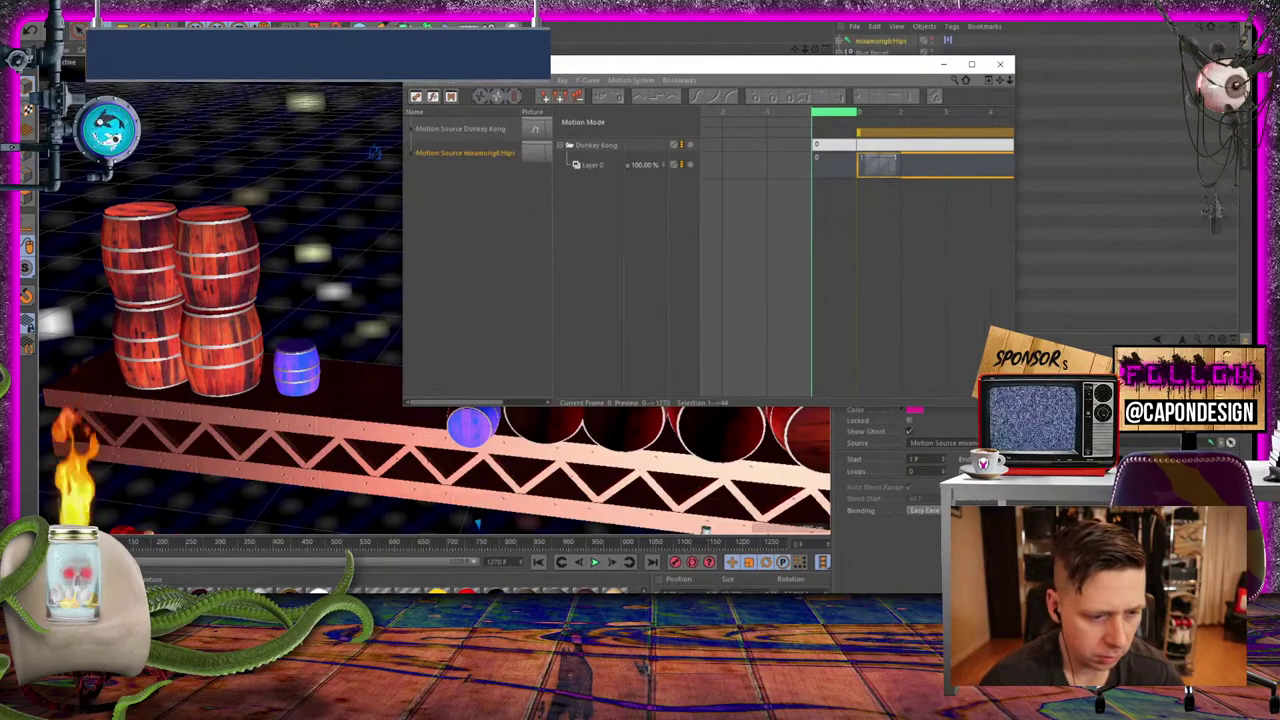
Scrub through the animation, return to frame 0, move the Timeline aside and frame the Donkey Kong rig in the viewport
left_click_drag(145, 541, 496, 538)
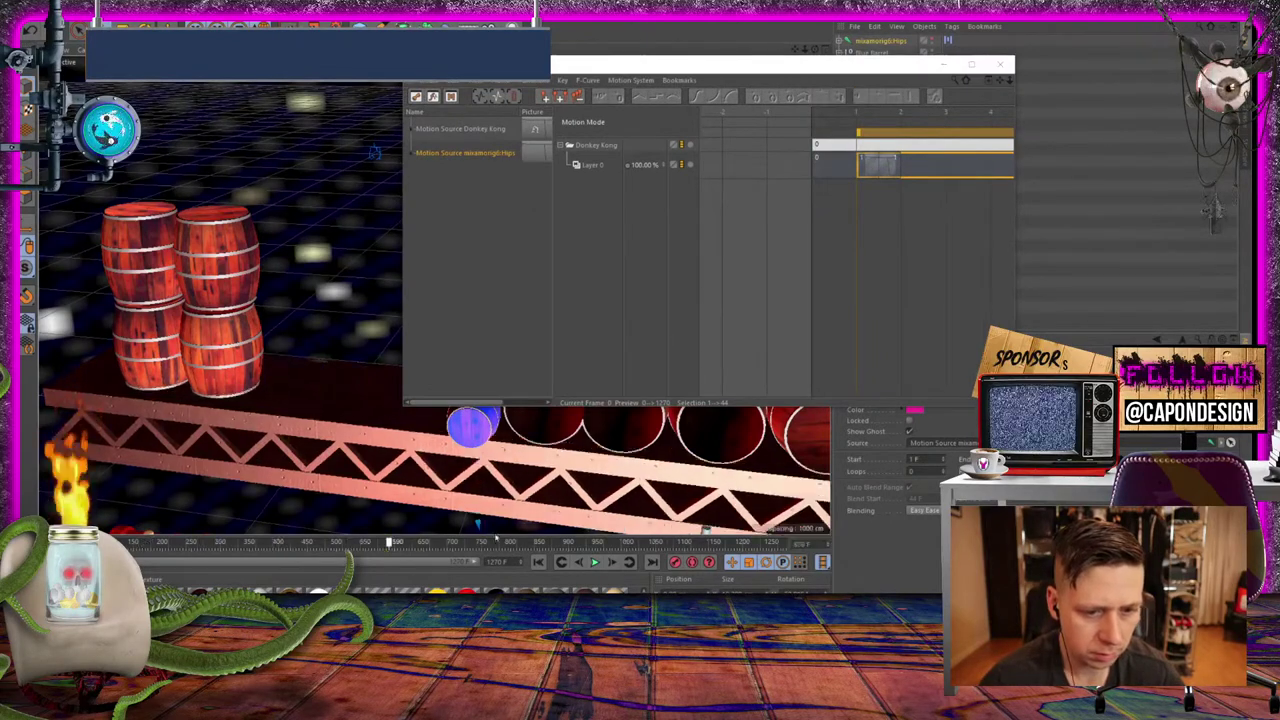
left_click(178, 541)
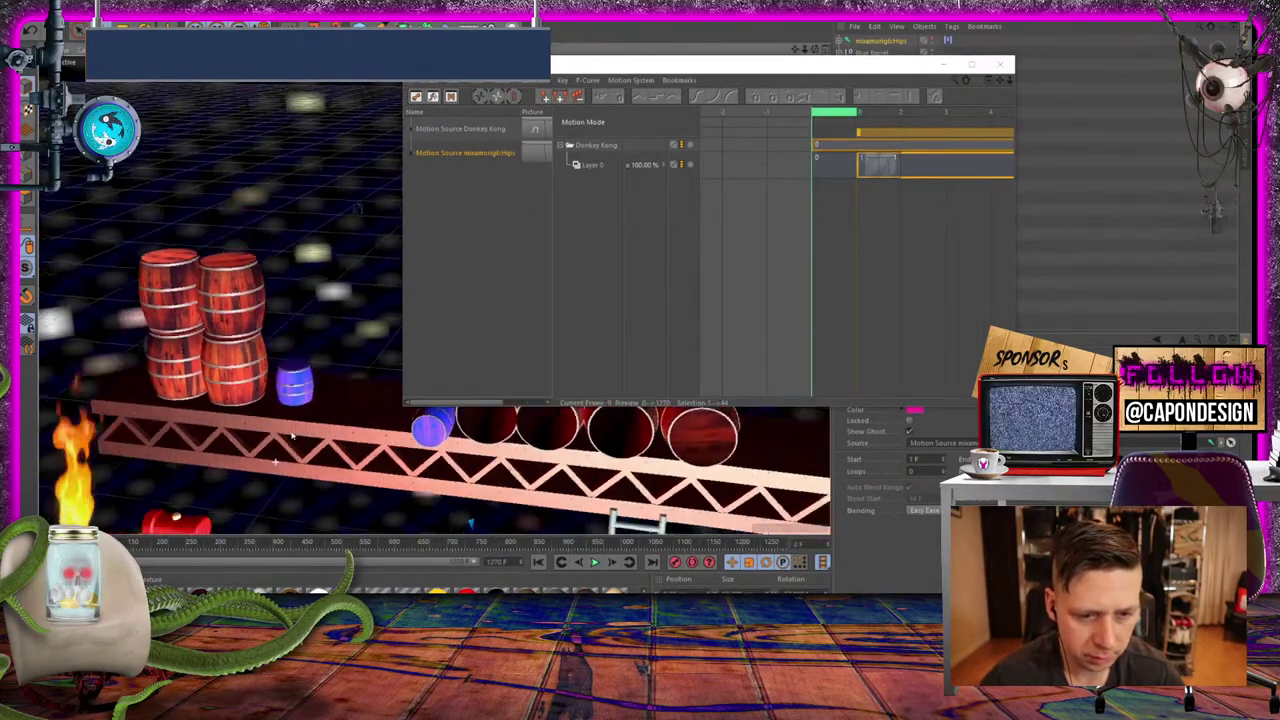
scroll(293, 435, "down", 8)
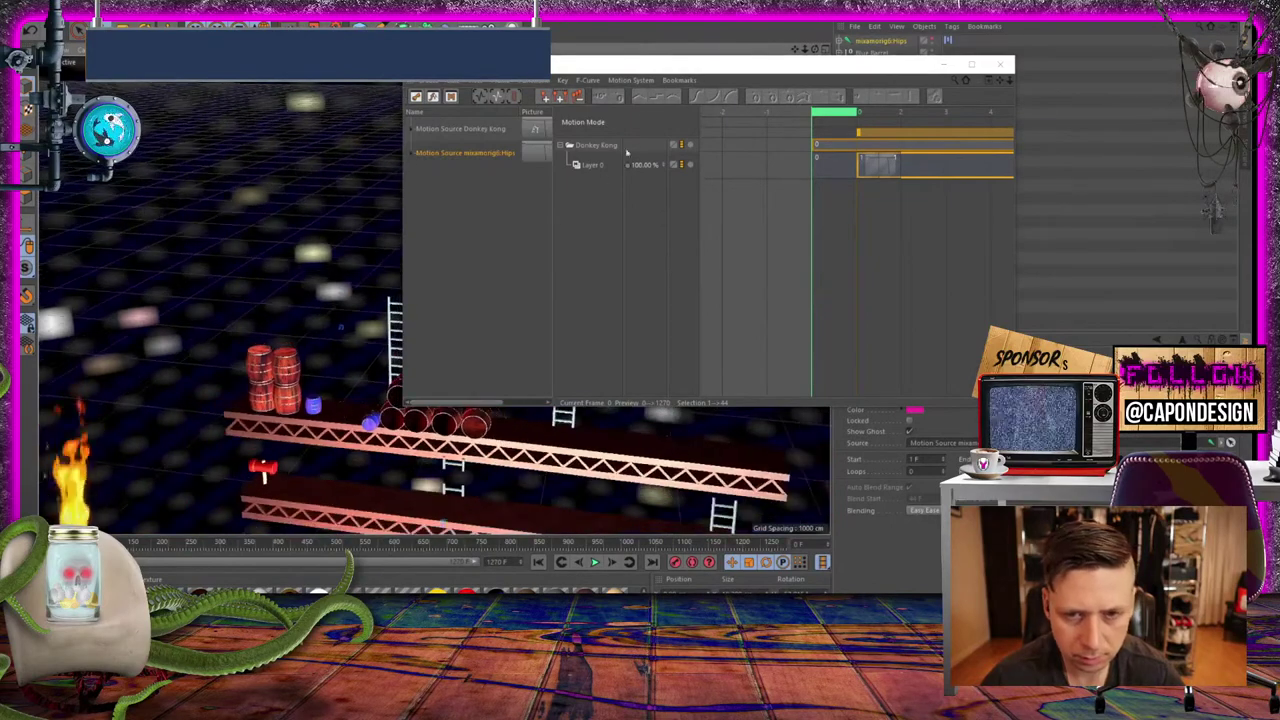
left_click_drag(700, 65, 955, 183)
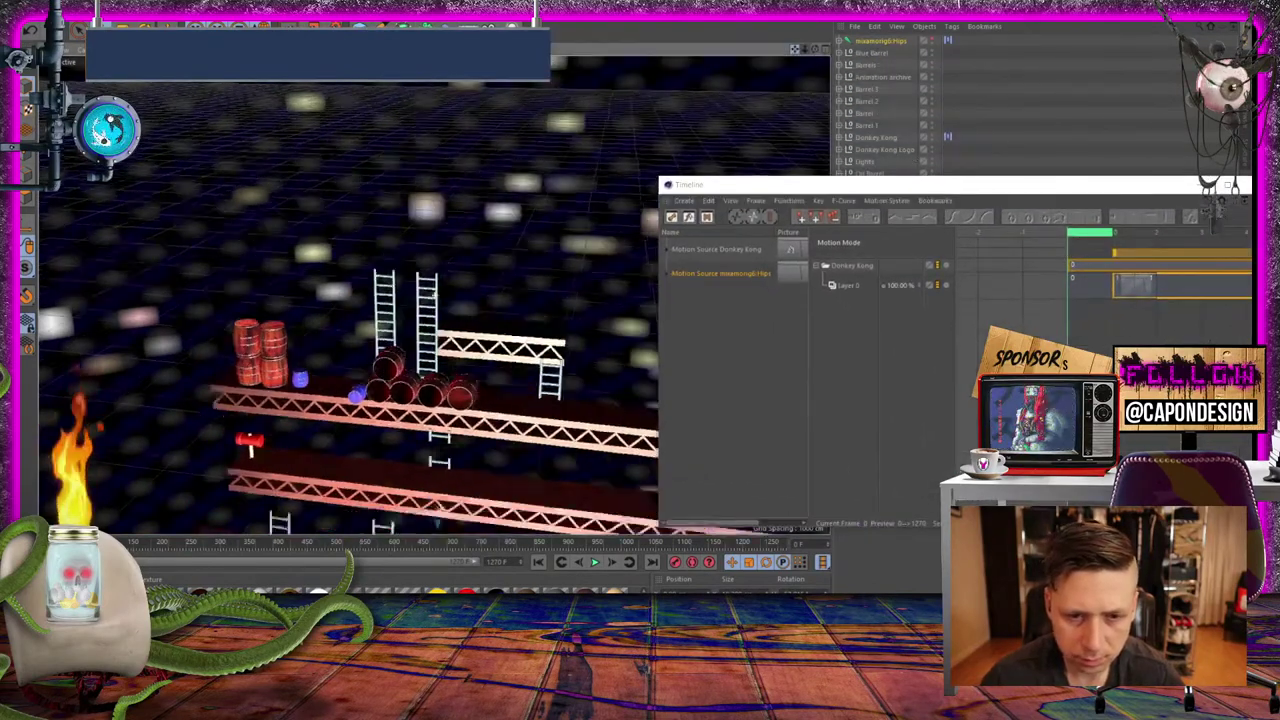
scroll(434, 295, "up", 10)
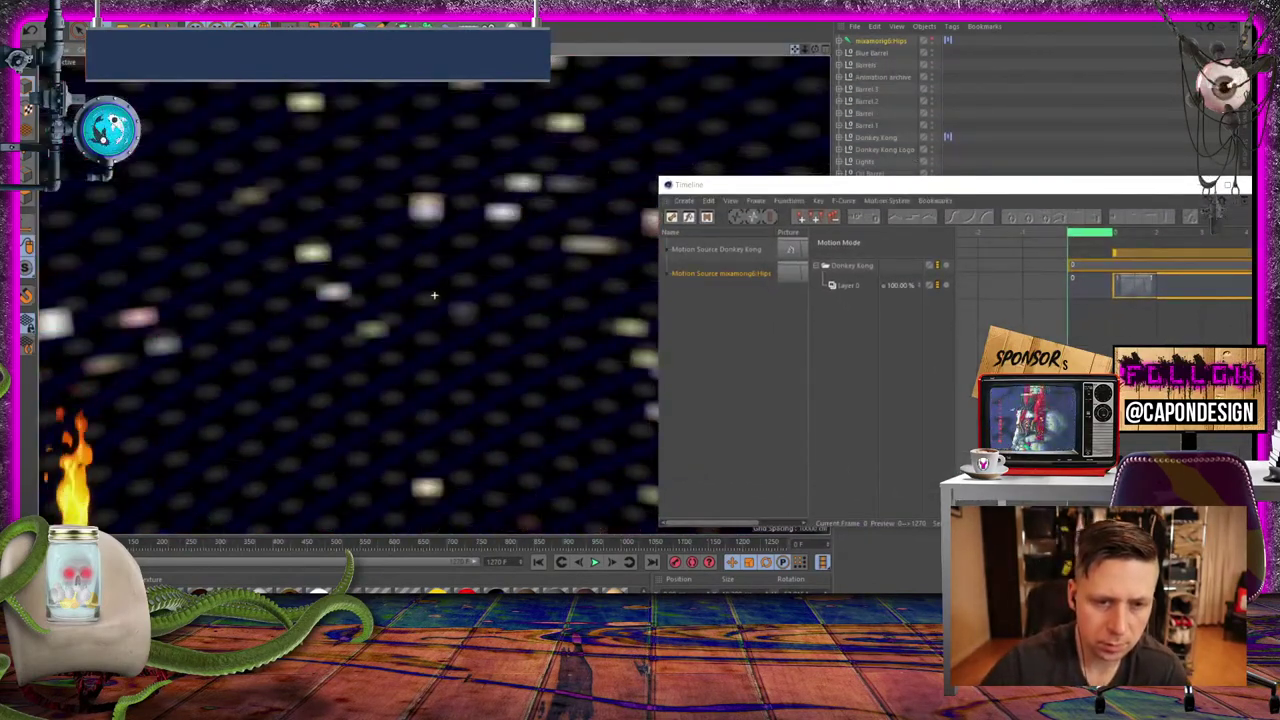
scroll(434, 295, "down", 5)
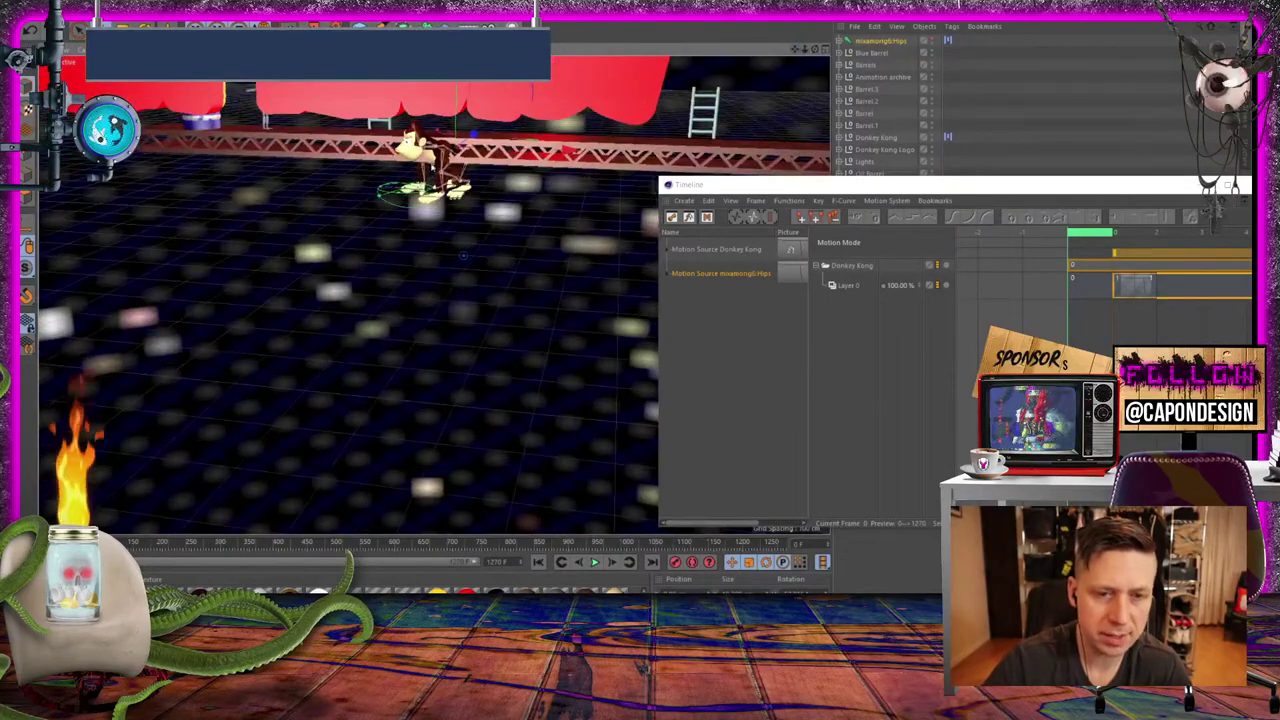
key("o")
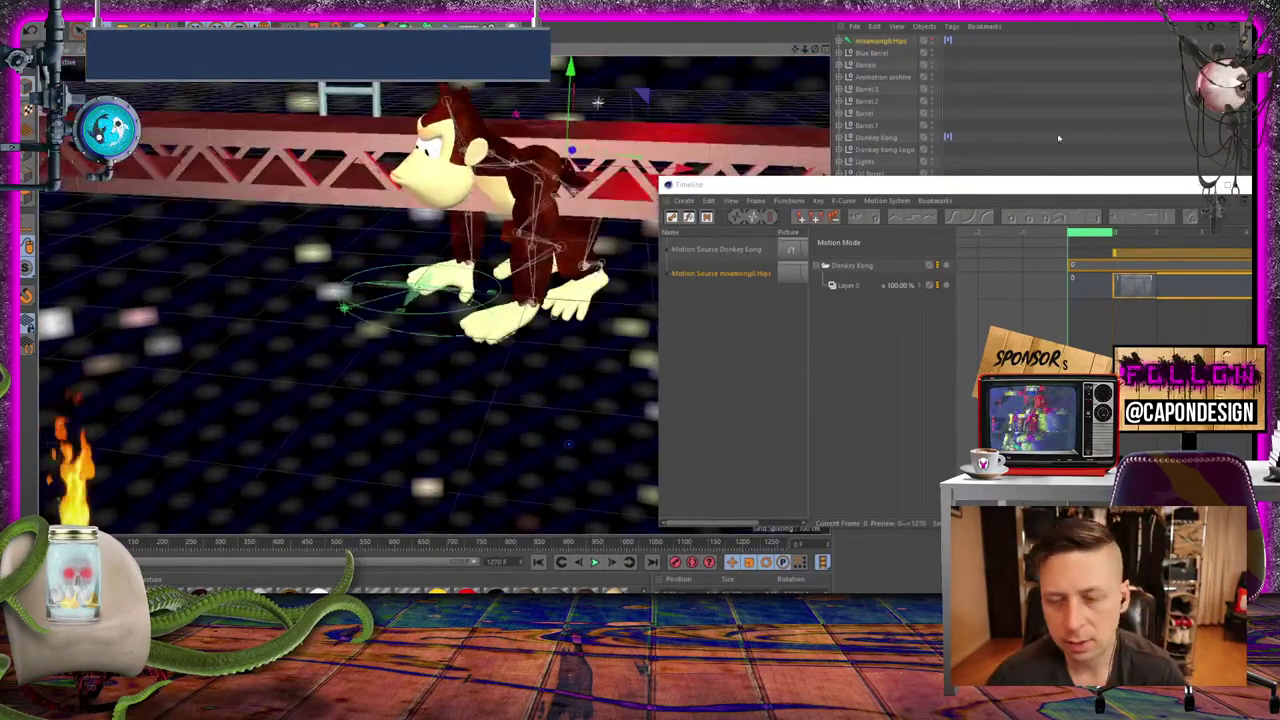
Compare Donkey Kong's pose at frames 1 and 2, with the Timeline window repositioned and widened beside the character
left_click(1119, 236)
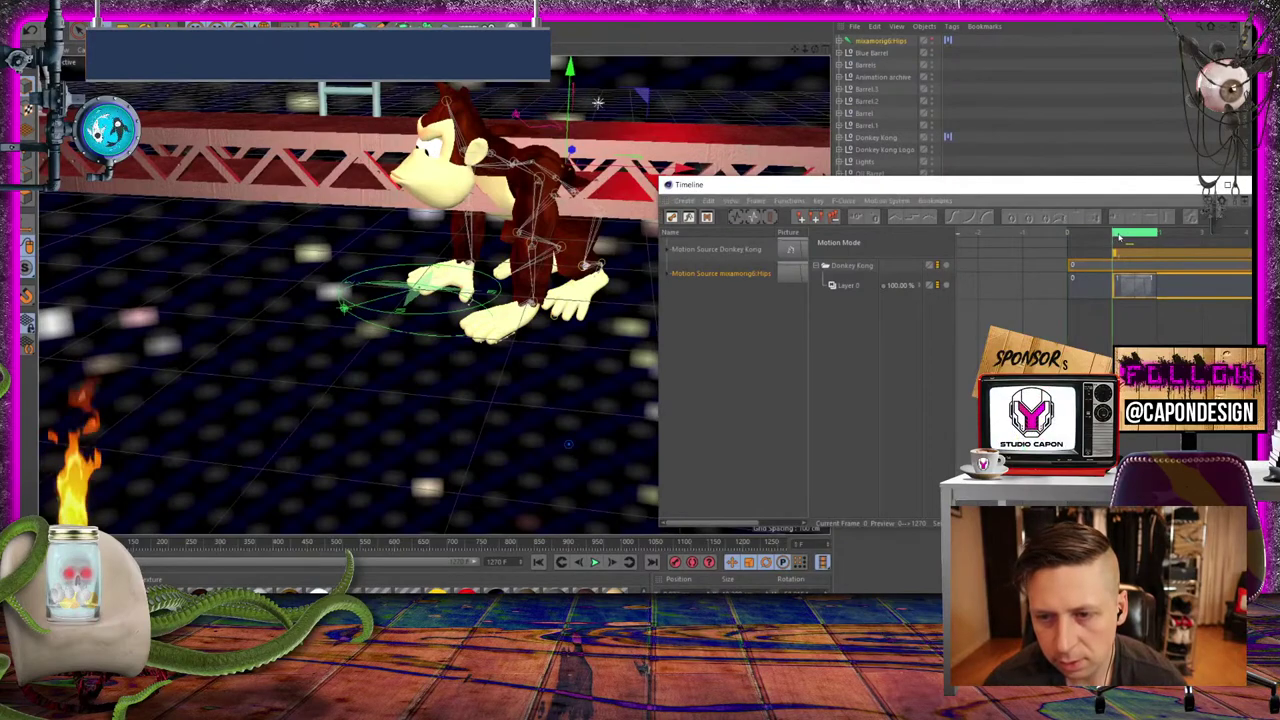
left_click(1175, 236)
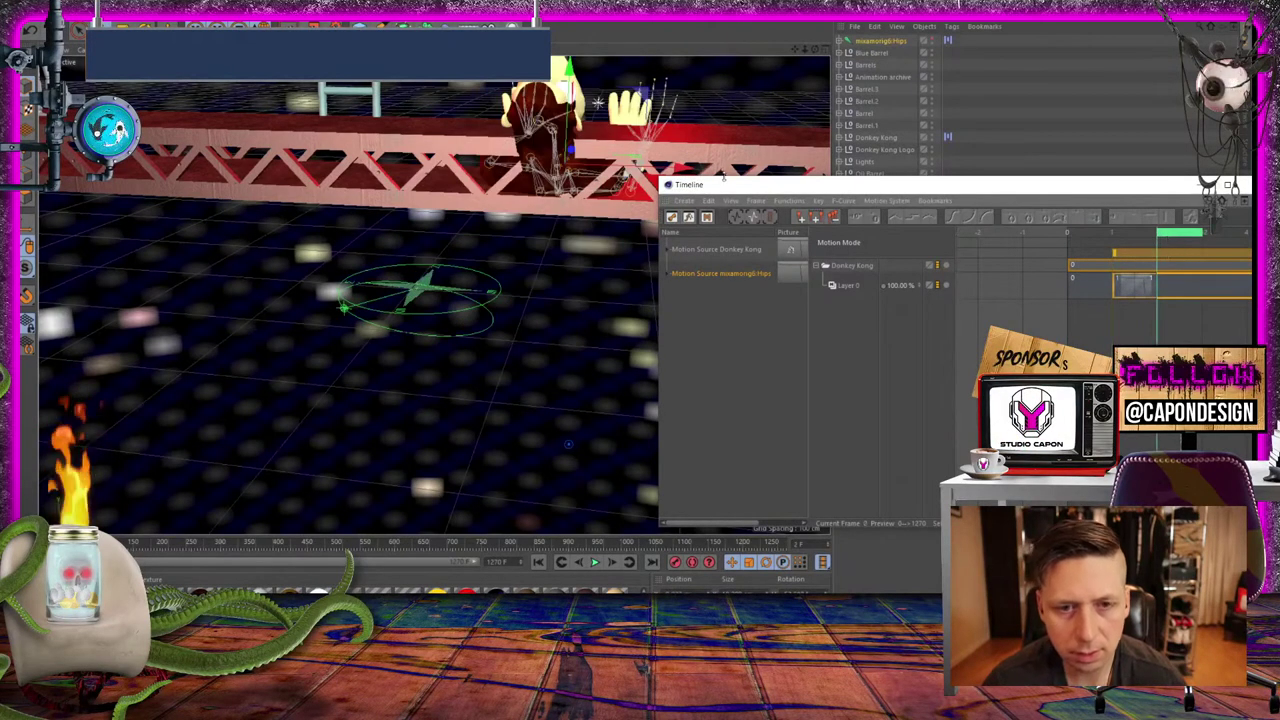
left_click_drag(803, 47, 1102, 111)
left_click_drag(1013, 185, 797, 60)
mouse_move(1045, 189)
left_mouse_down()
mouse_move(1023, 190)
mouse_move(1120, 190)
mouse_move(1065, 191)
left_mouse_up()
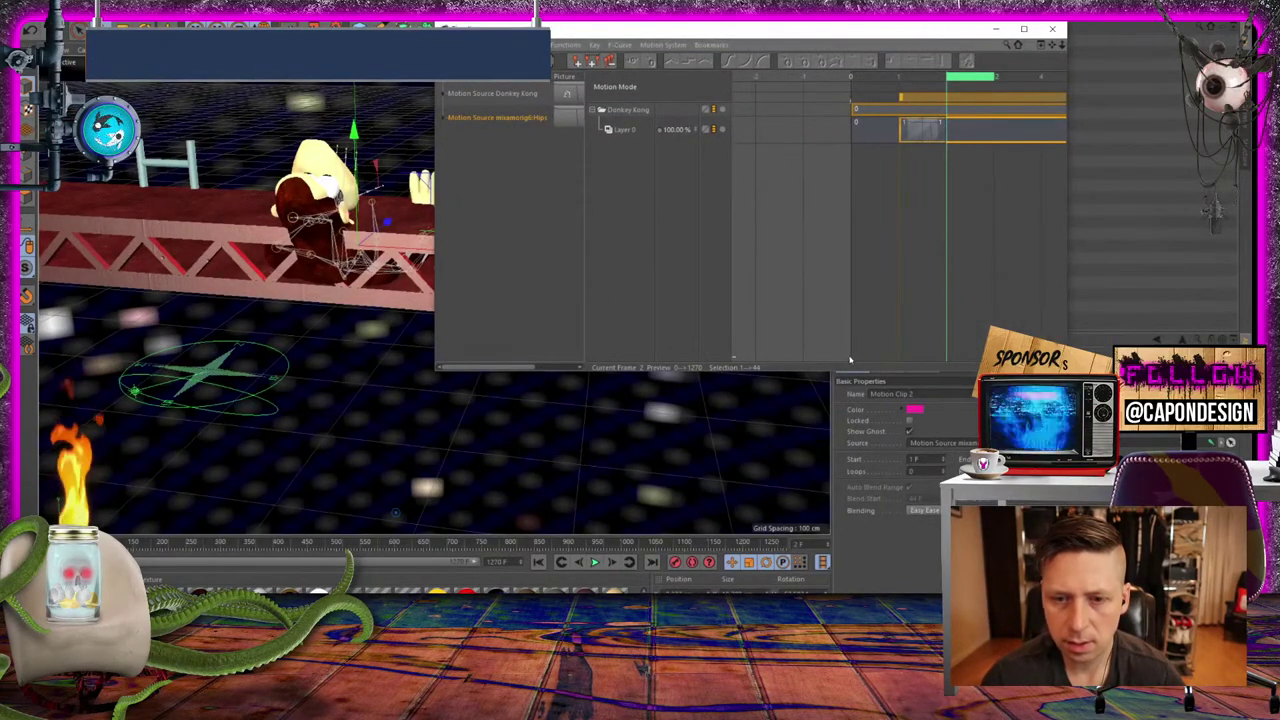
left_click_drag(1070, 227, 1120, 212)
Play the Donkey Kong animation from frame 0 to check the applied motion, and stop playback
key("F8")
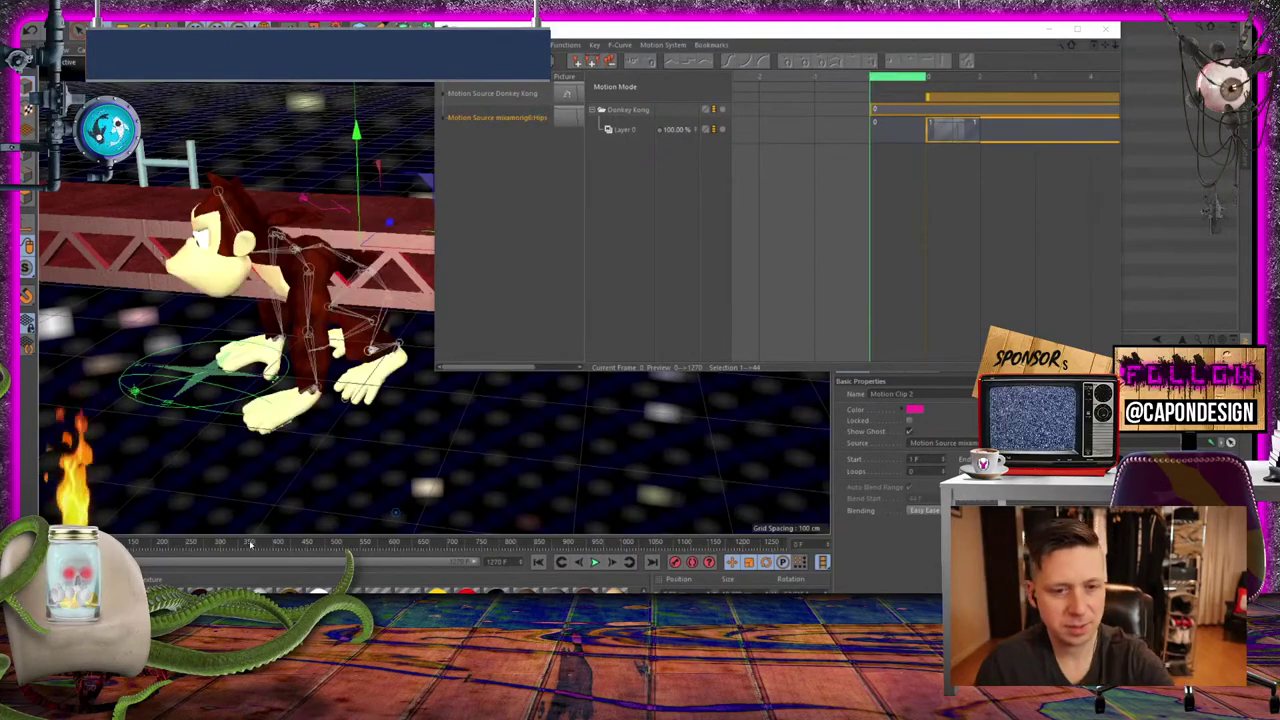
key("F8")
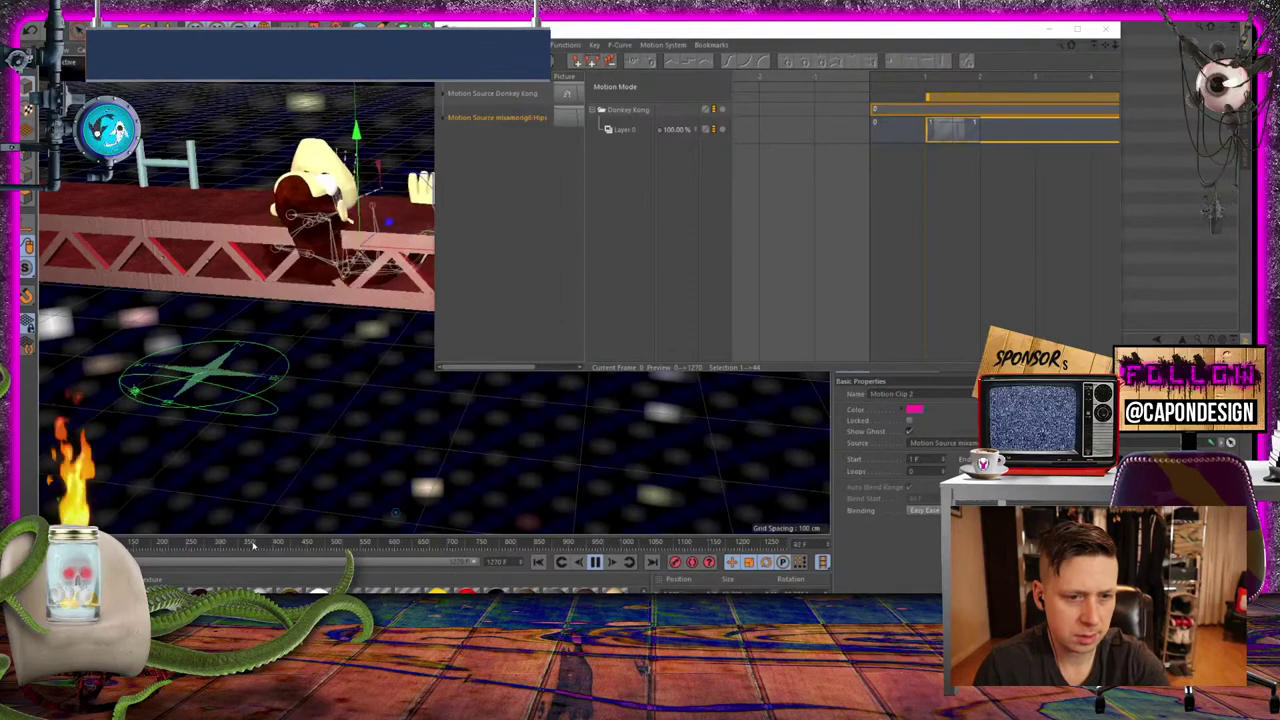
key("F8")
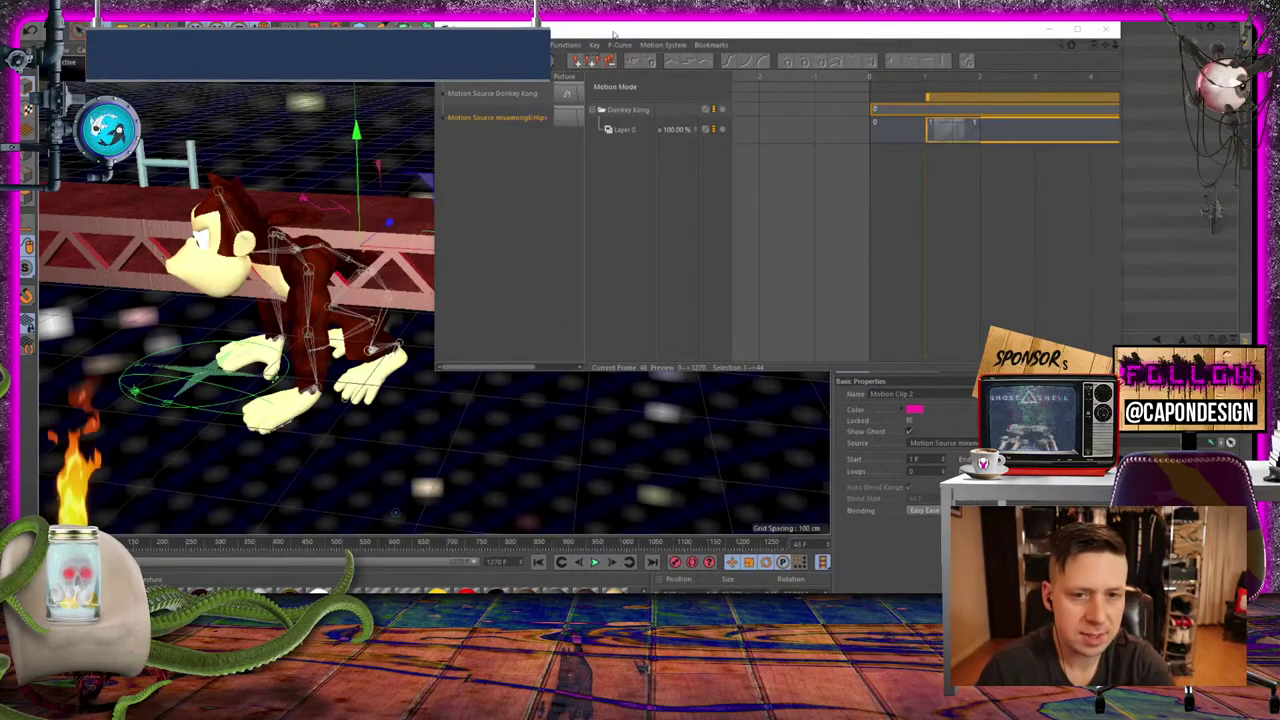
Move the Timeline off the object list and delete the mixamorig6:Hips motion clip from Donkey Kong's Layer 0
left_click_drag(614, 34, 414, 87)
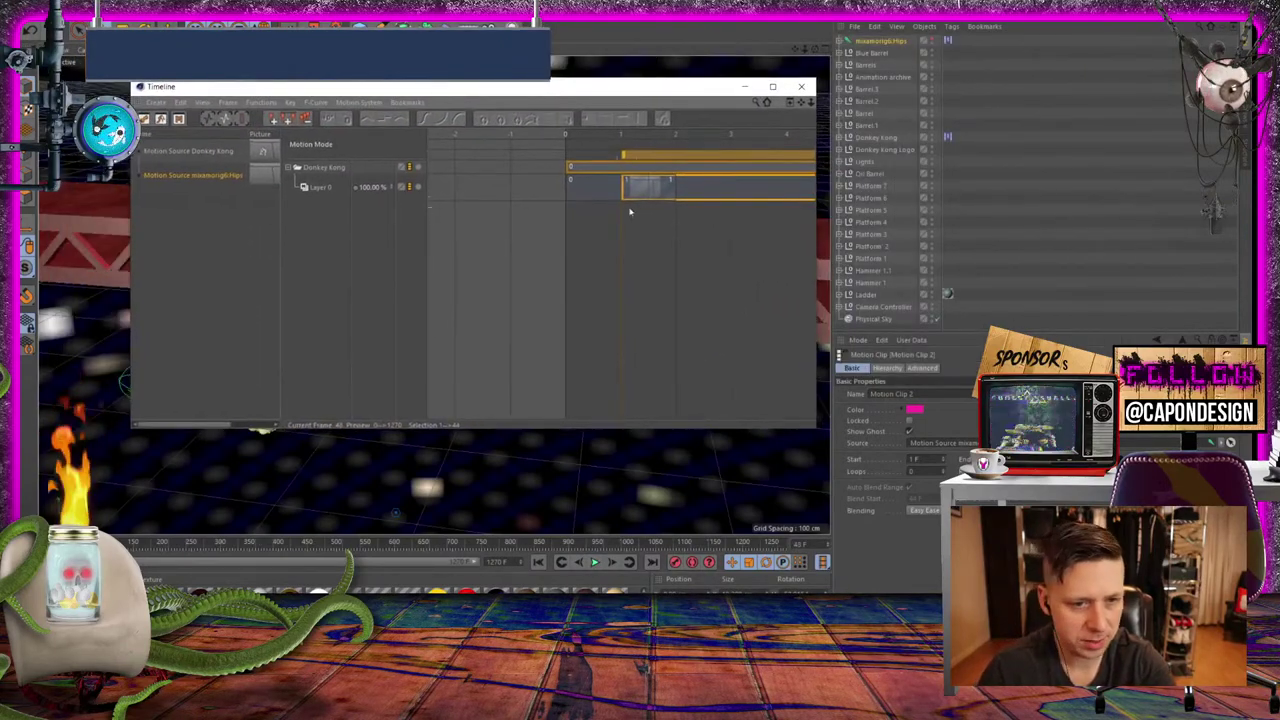
key("ctrl+z")
key("ctrl+y")
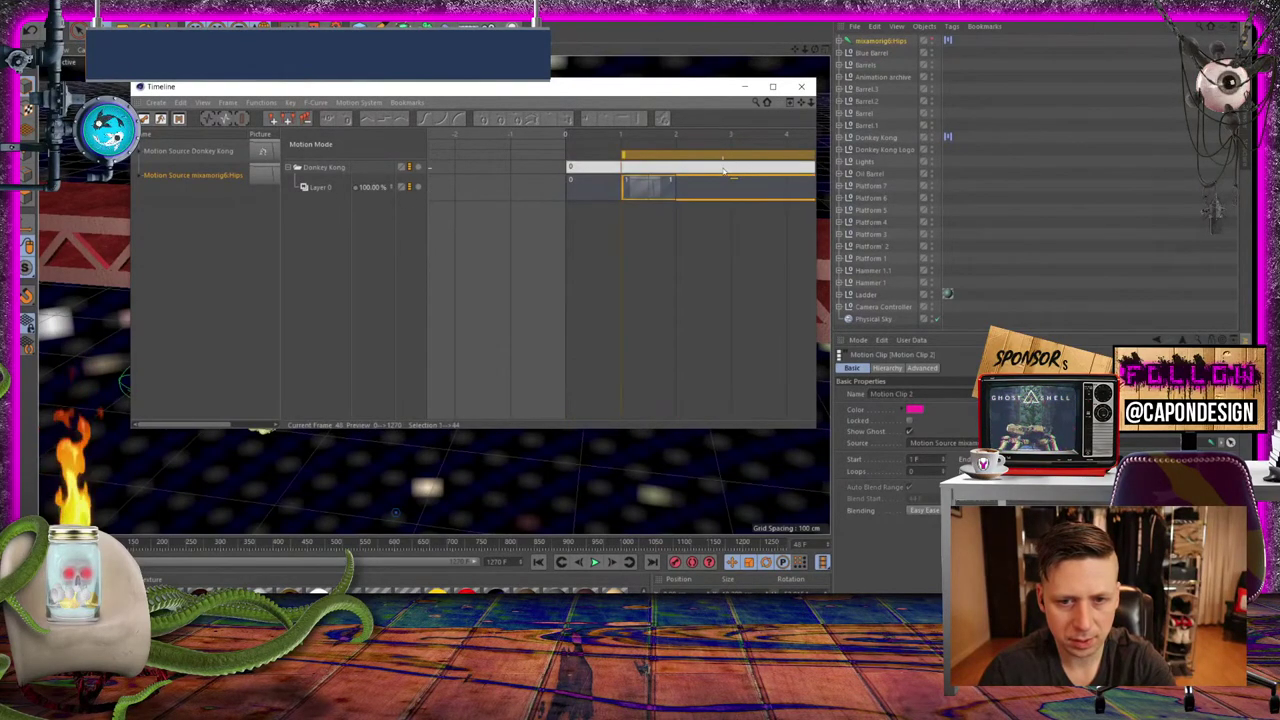
key("Delete")
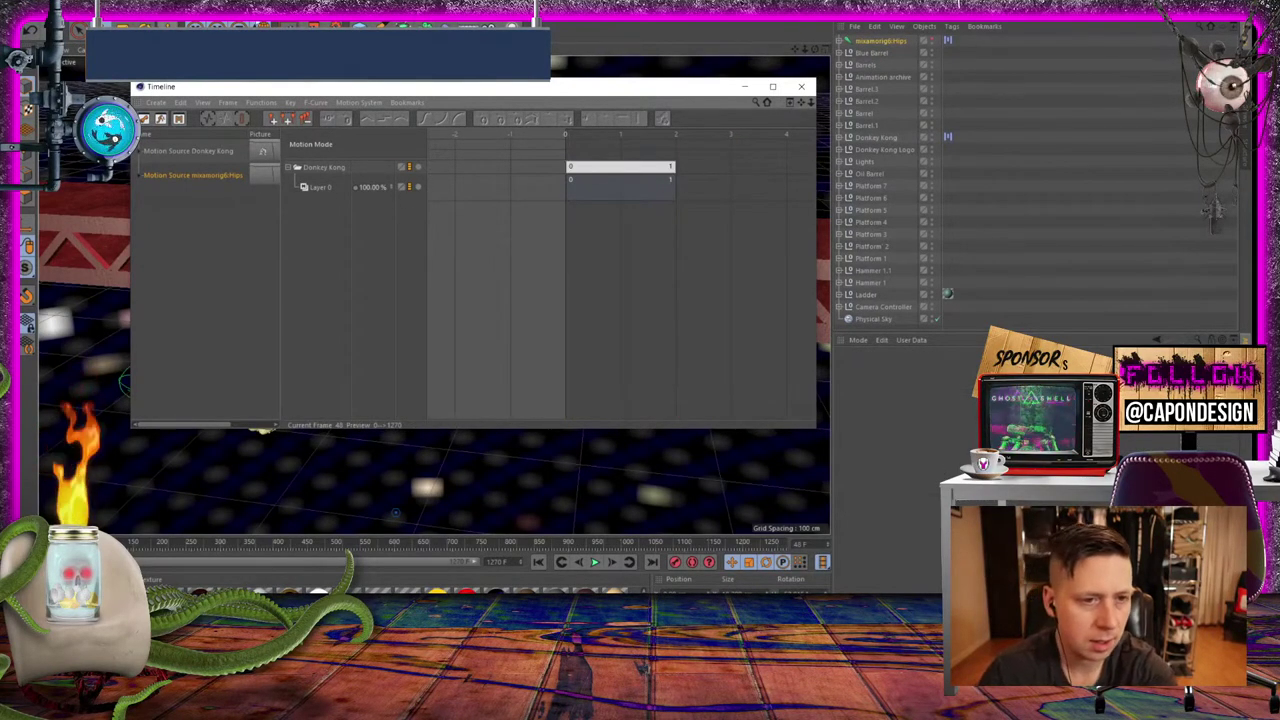
Import the Idle Pose FBX from the animations folder with the existing import settings
key("alt+f")
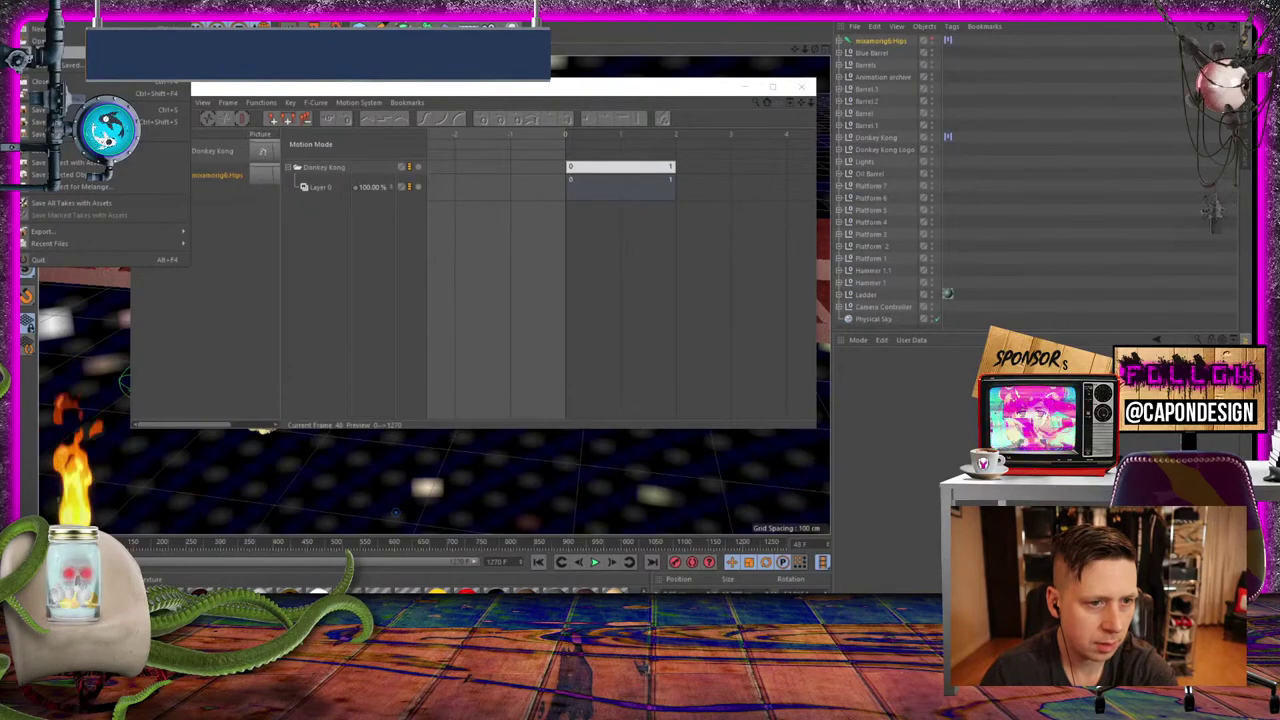
key("o")
left_click(288, 195)
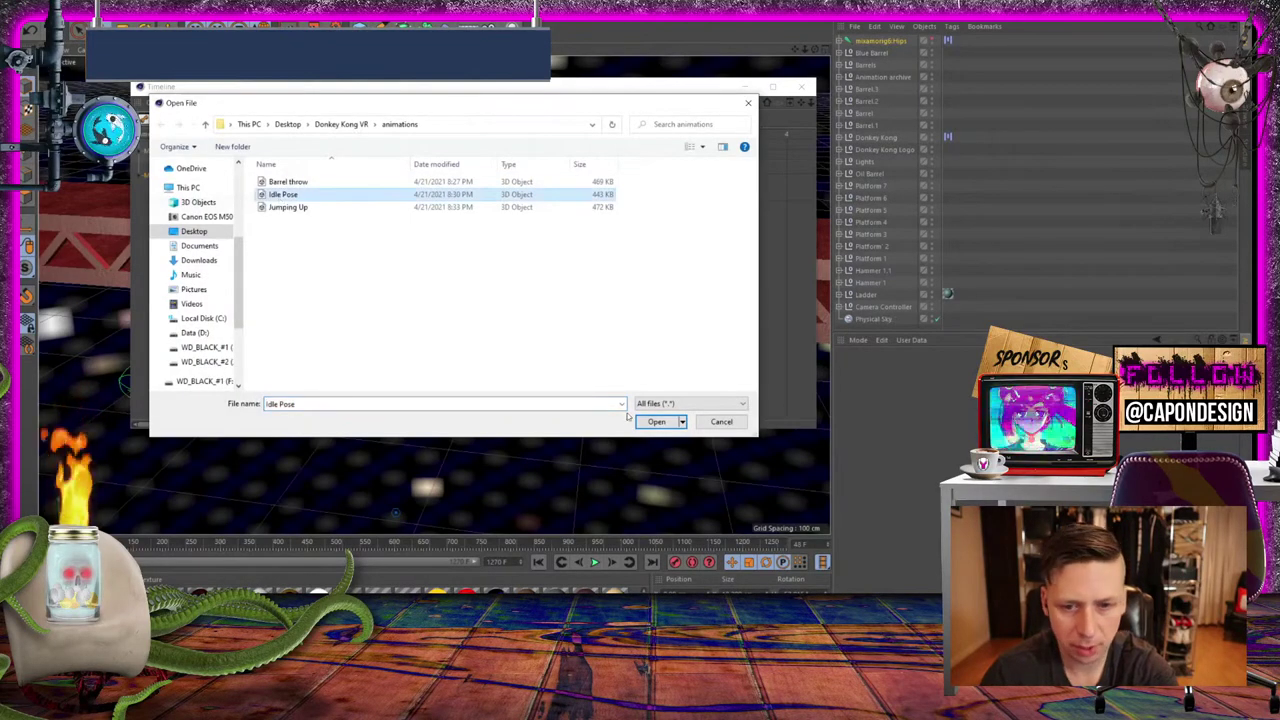
left_click(656, 421)
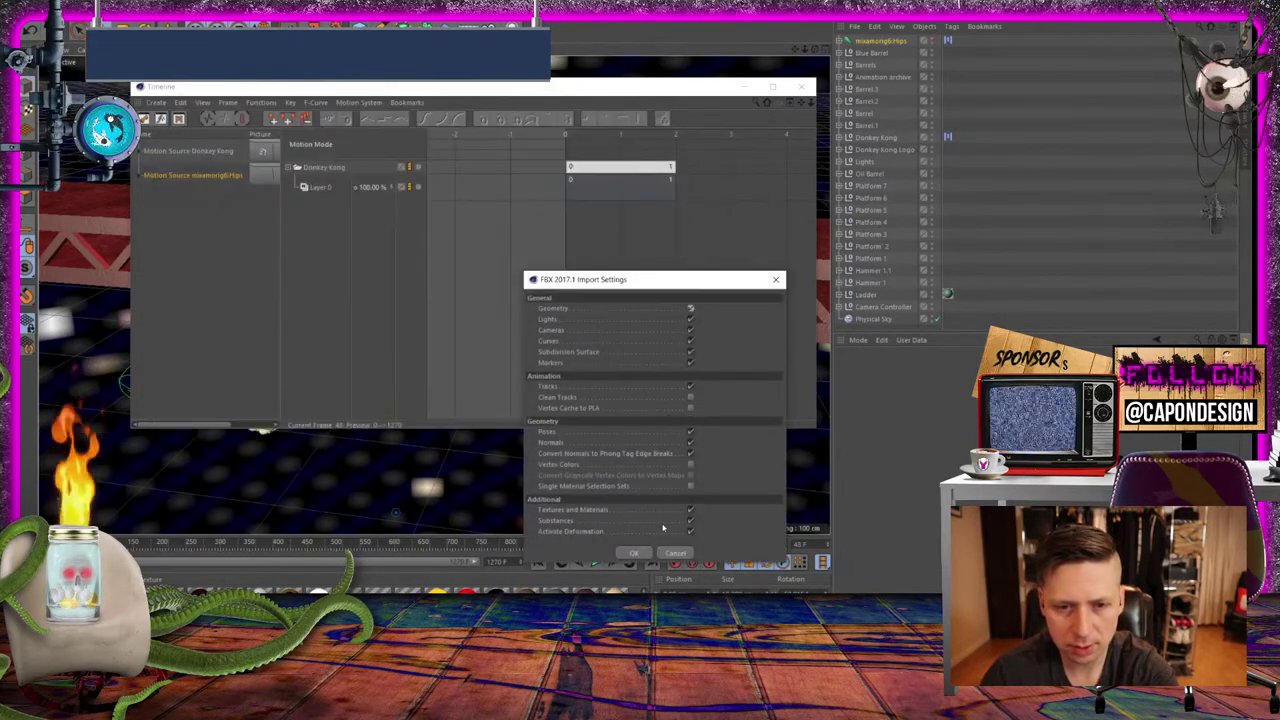
left_click(633, 554)
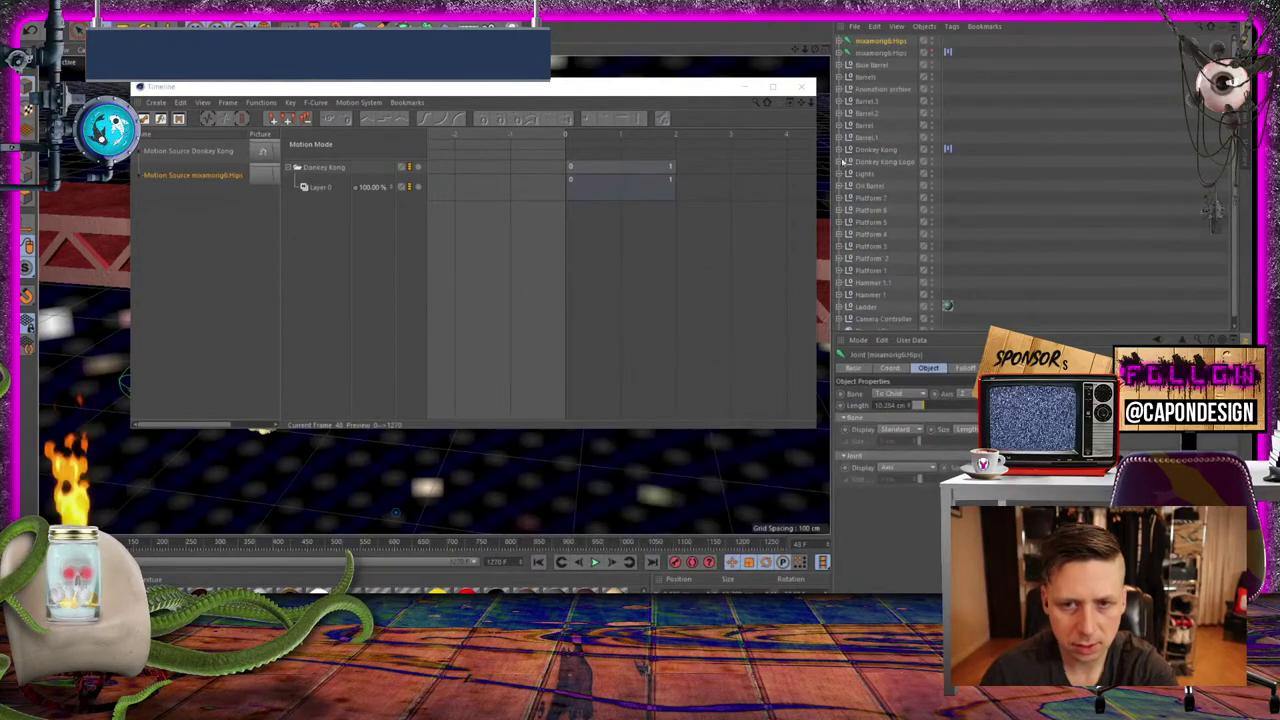
Import the Jumping Up FBX from the animations folder with the existing import settings
key("alt+f")
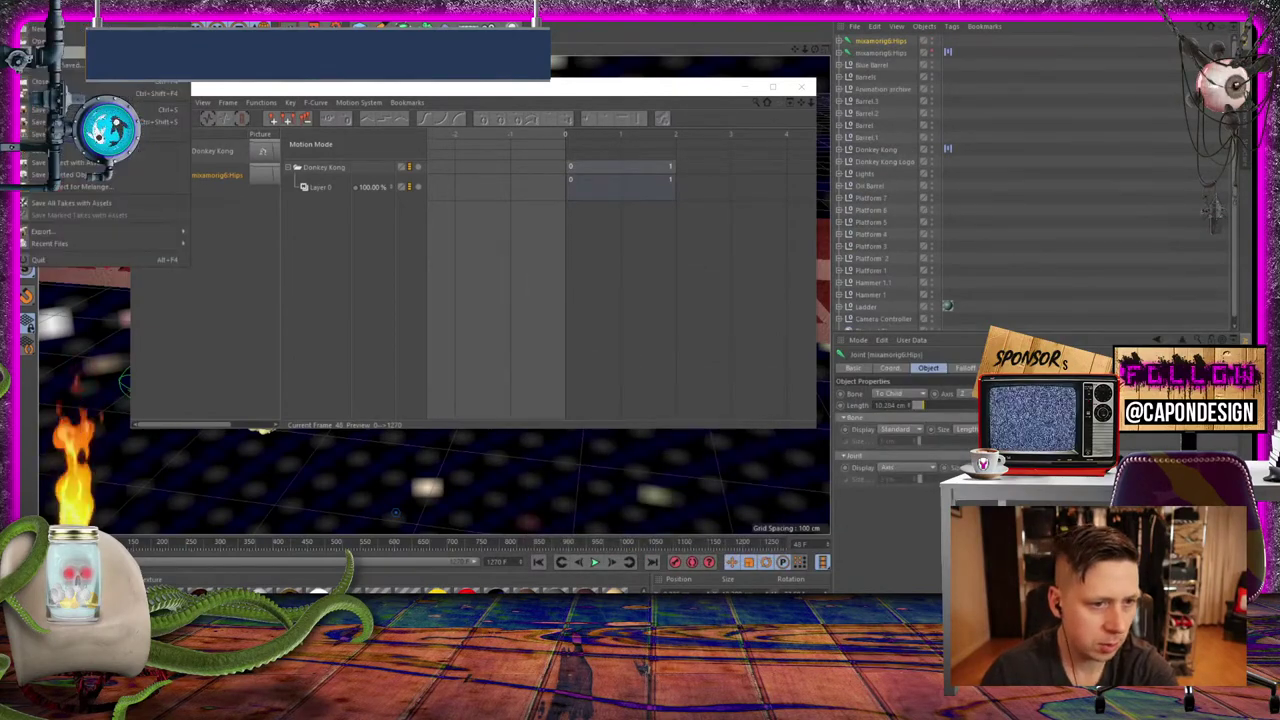
key("o")
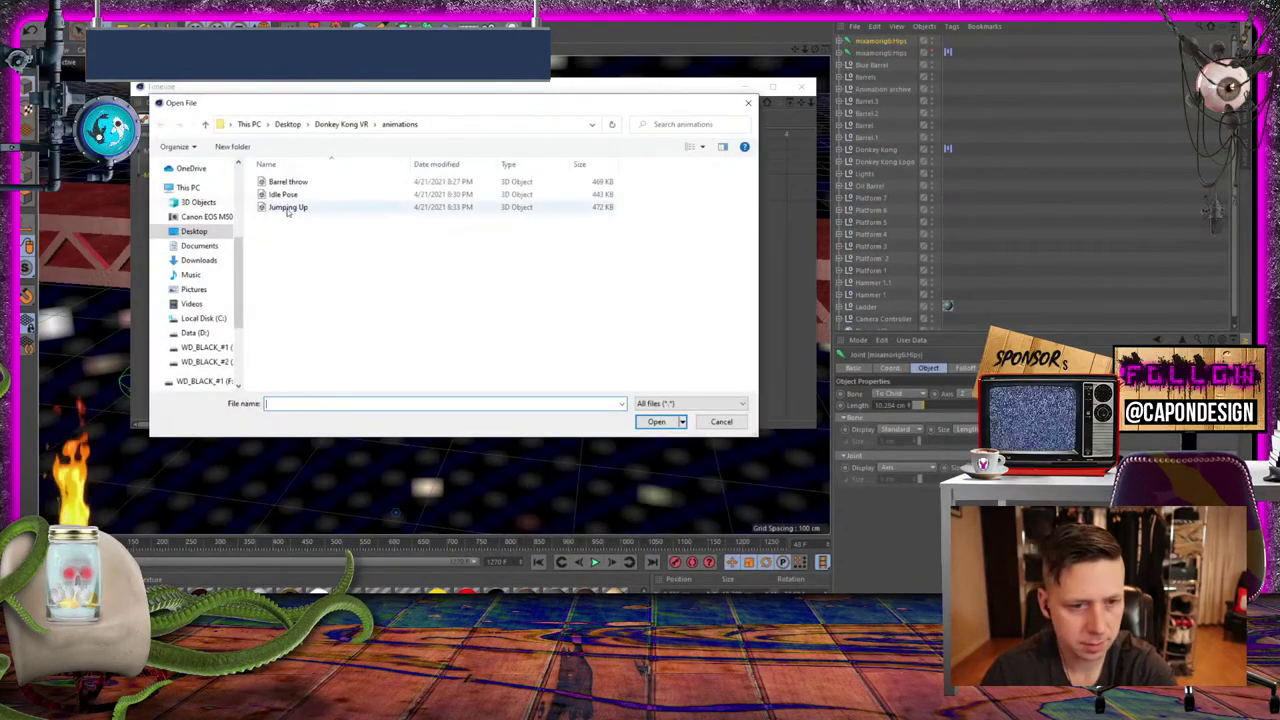
left_click(288, 208)
left_click(656, 421)
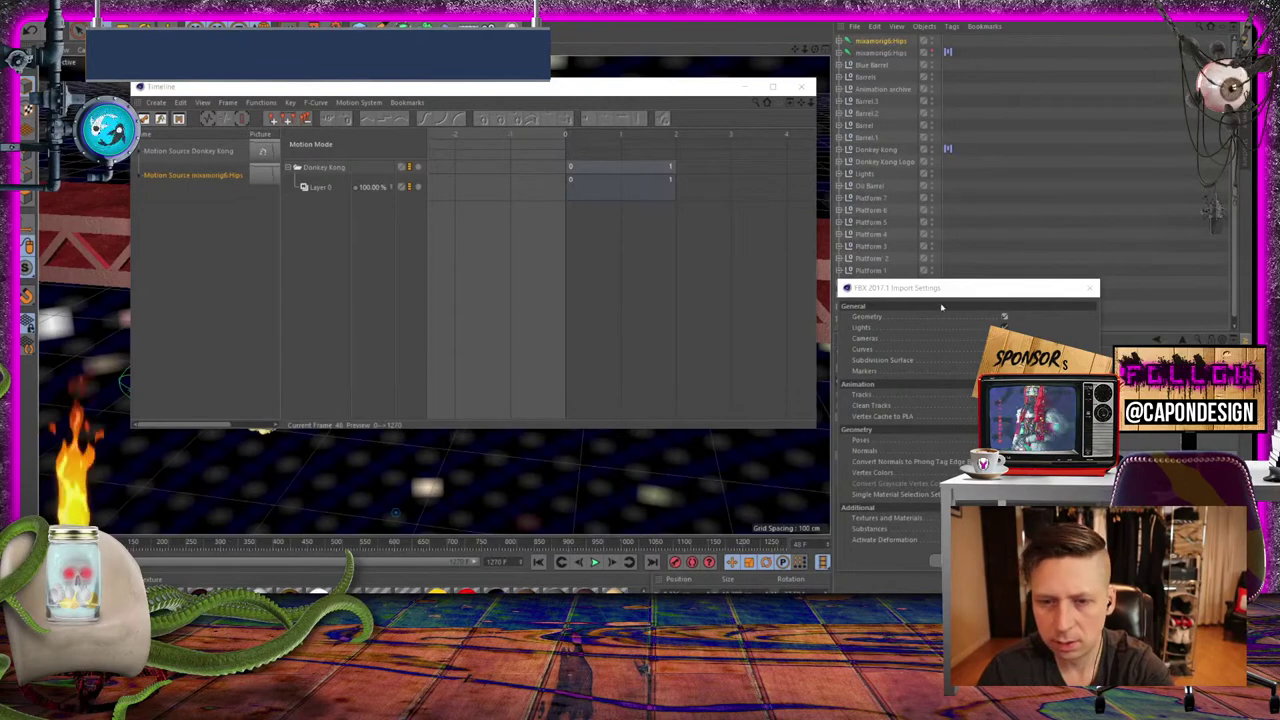
left_click(936, 560)
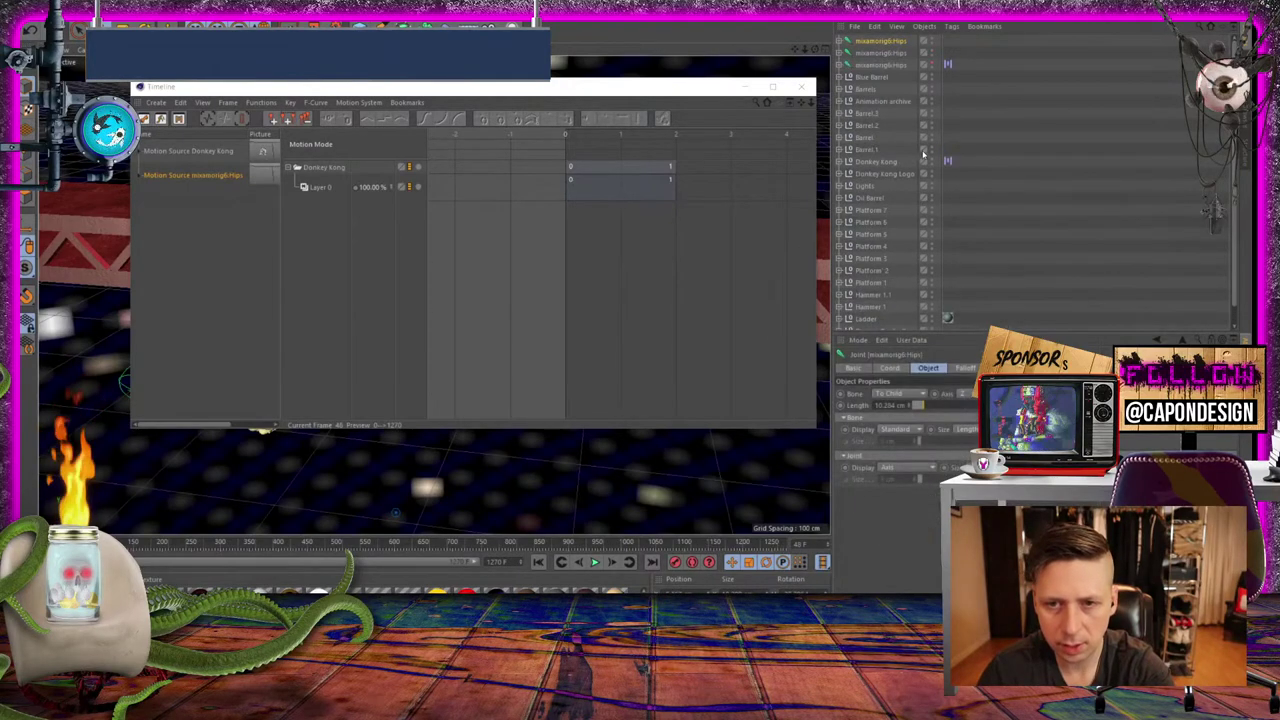
Examine the joint hierarchy under the second mixamorig6:Hips joint in the object list
left_click(889, 53)
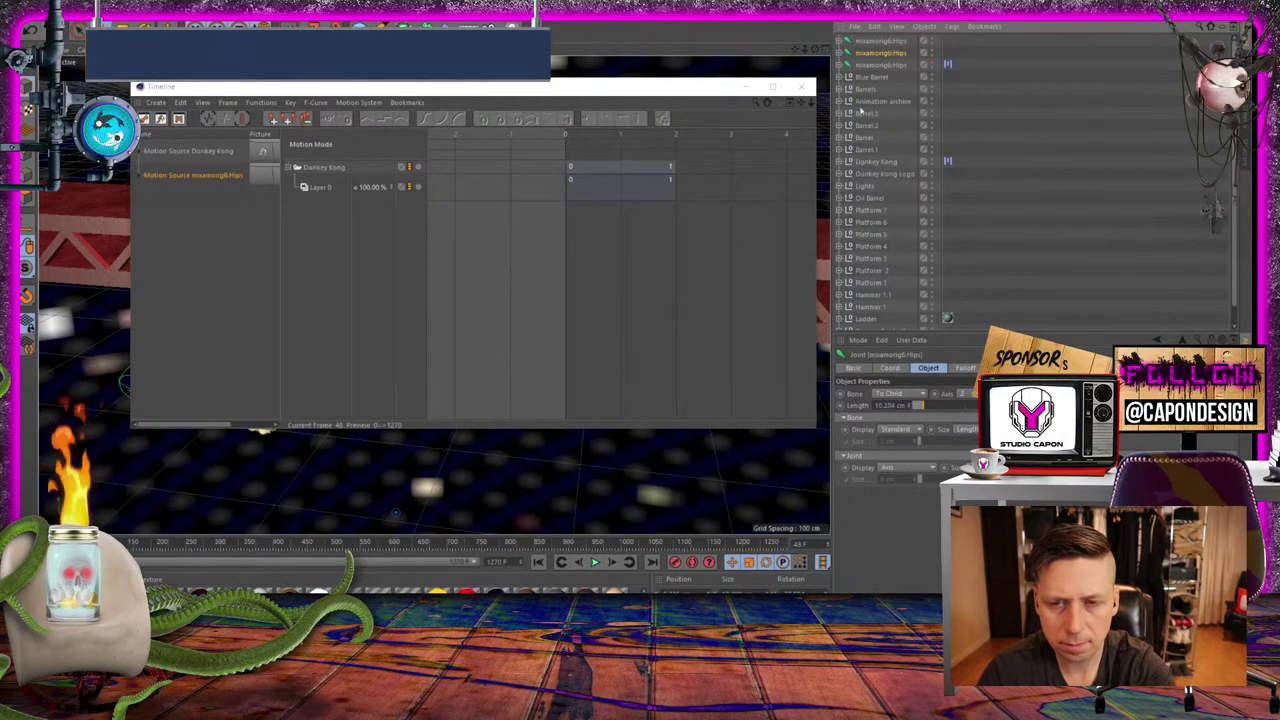
left_click(841, 53)
left_click(841, 53)
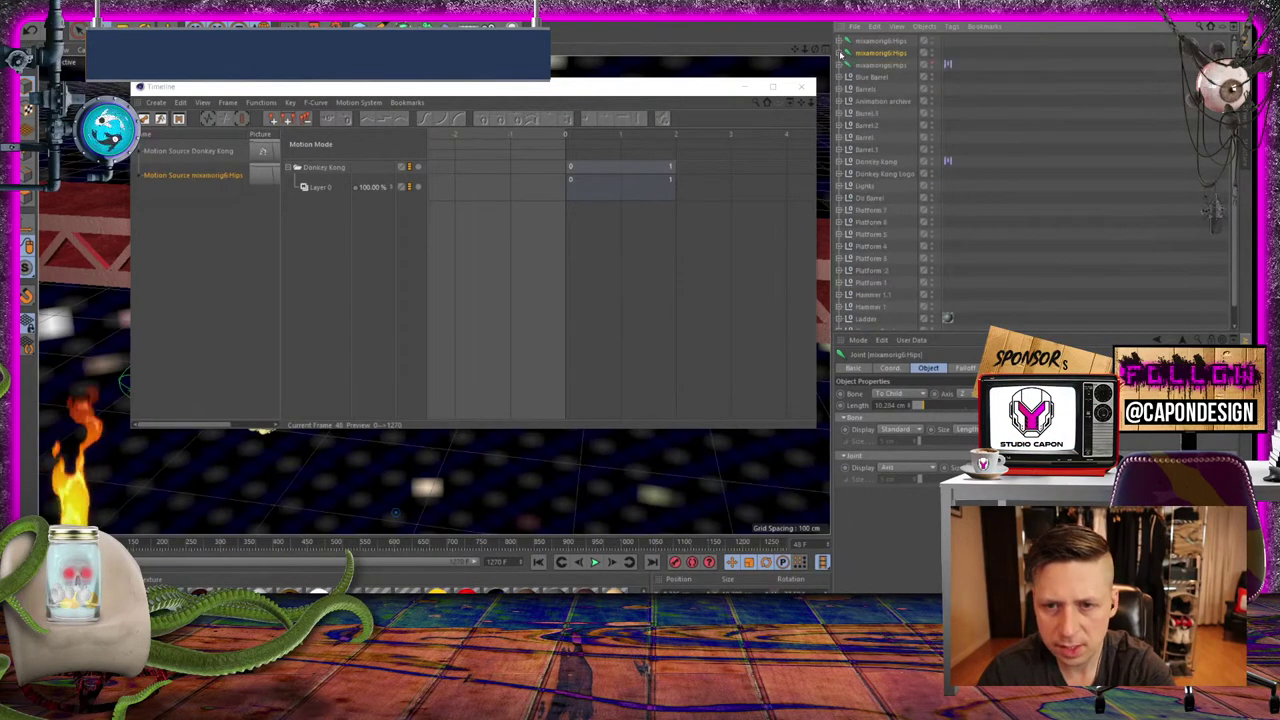
left_click(841, 53)
left_click(841, 53)
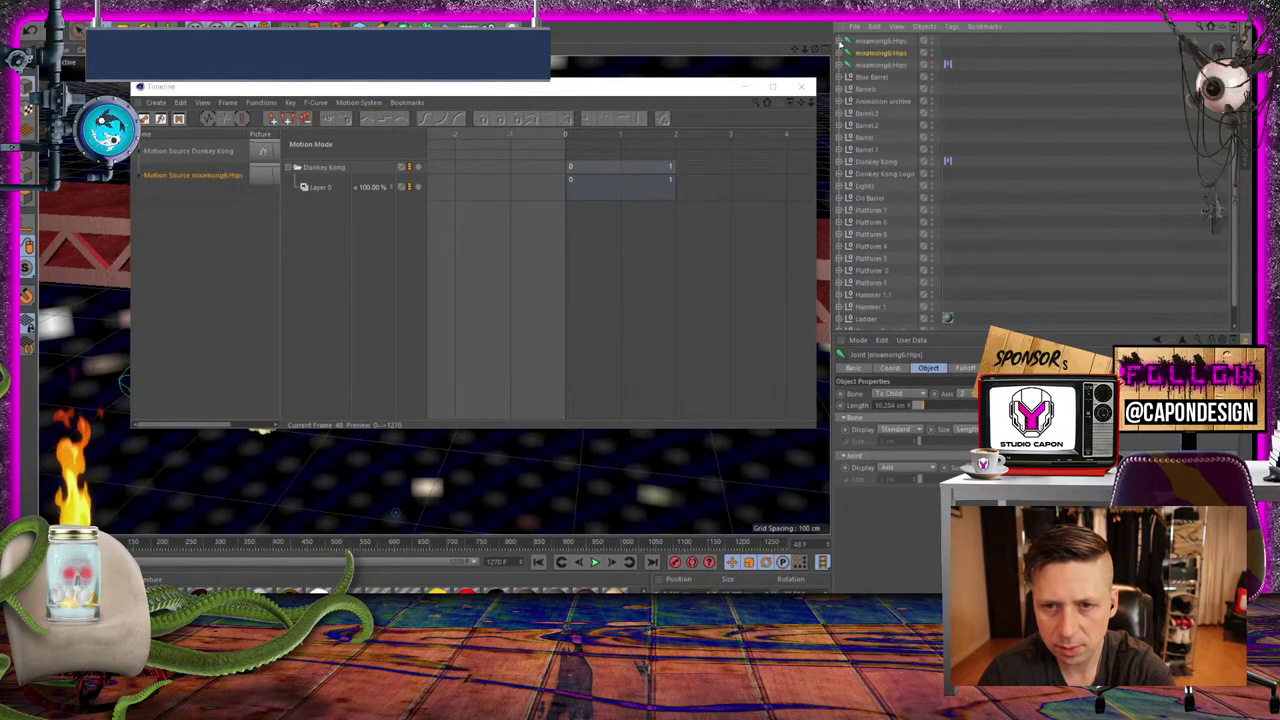
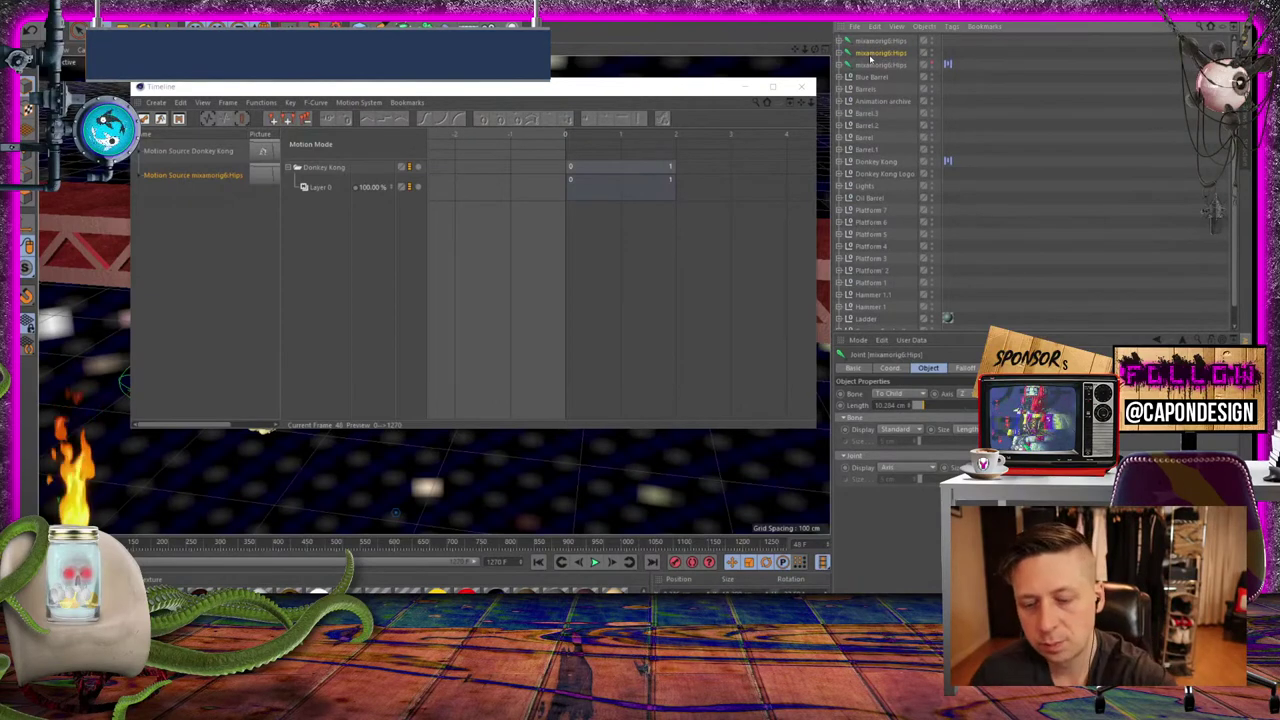
Remove the two newly imported hips joints and rename the remaining mixamorig6:Hips joint to Barrel throw
scroll(878, 42, "down", 1)
scroll(878, 42, "down", 1)
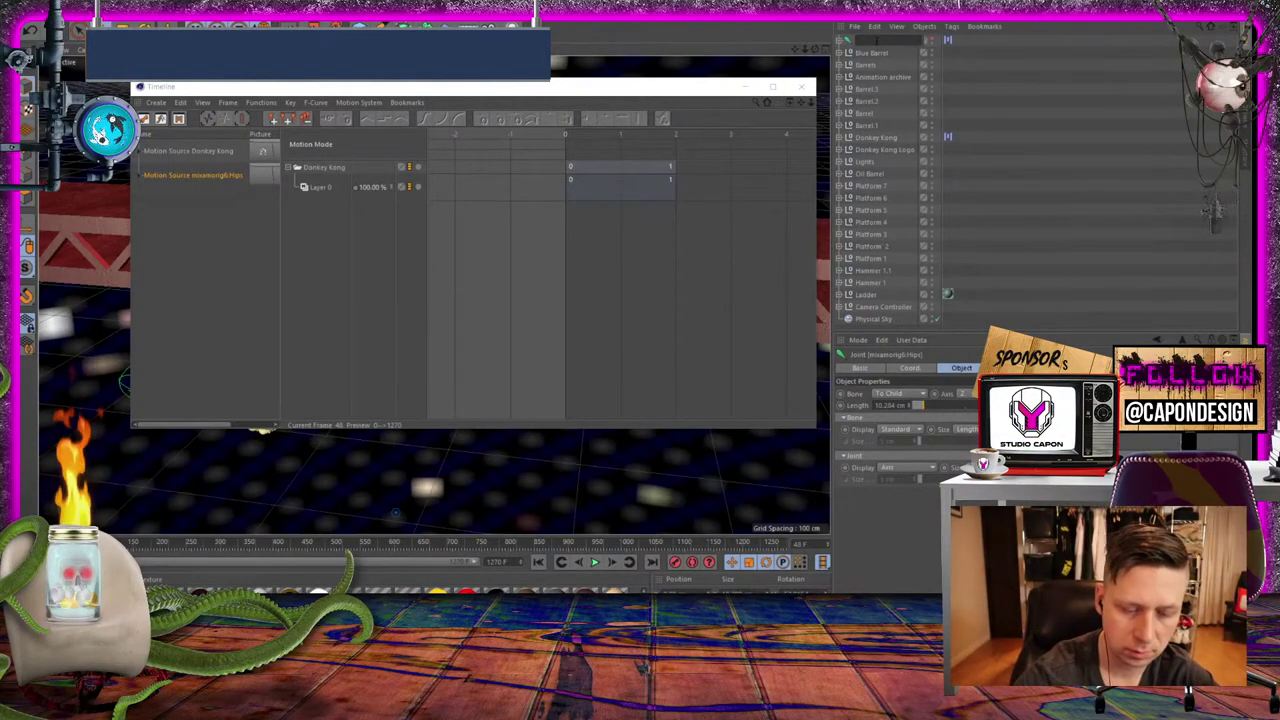
type("rrel throw")
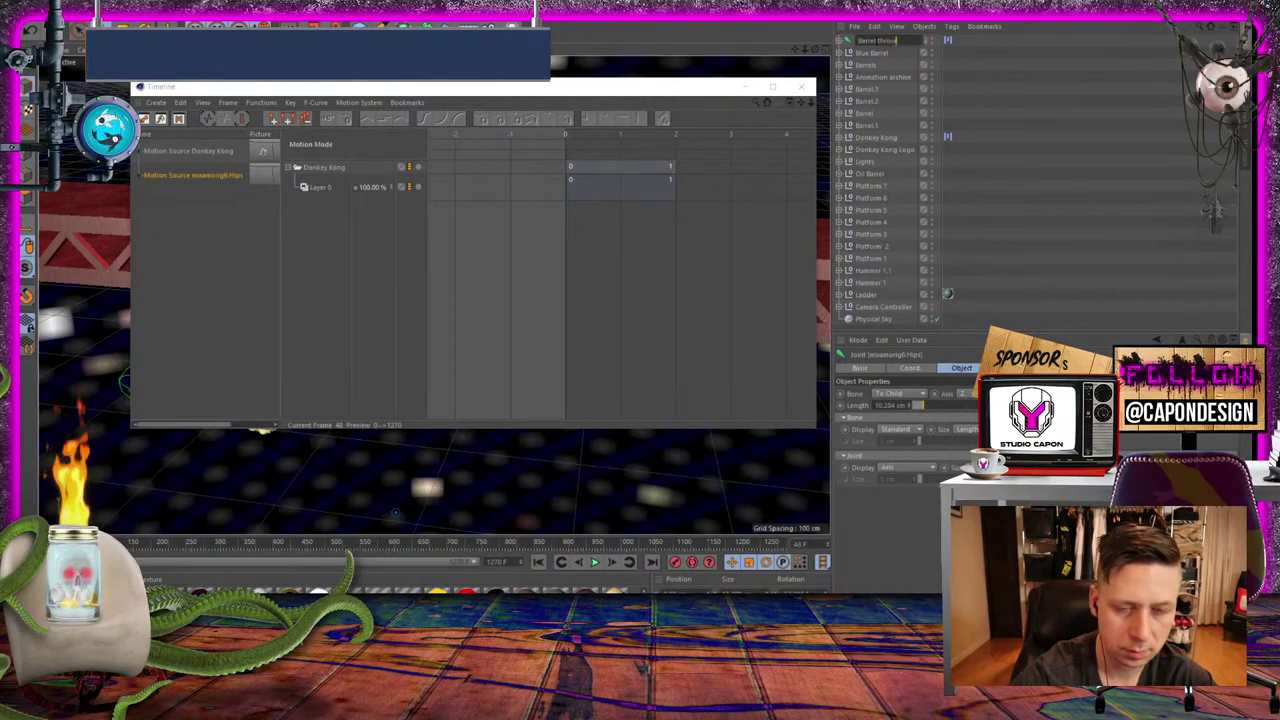
key("Return")
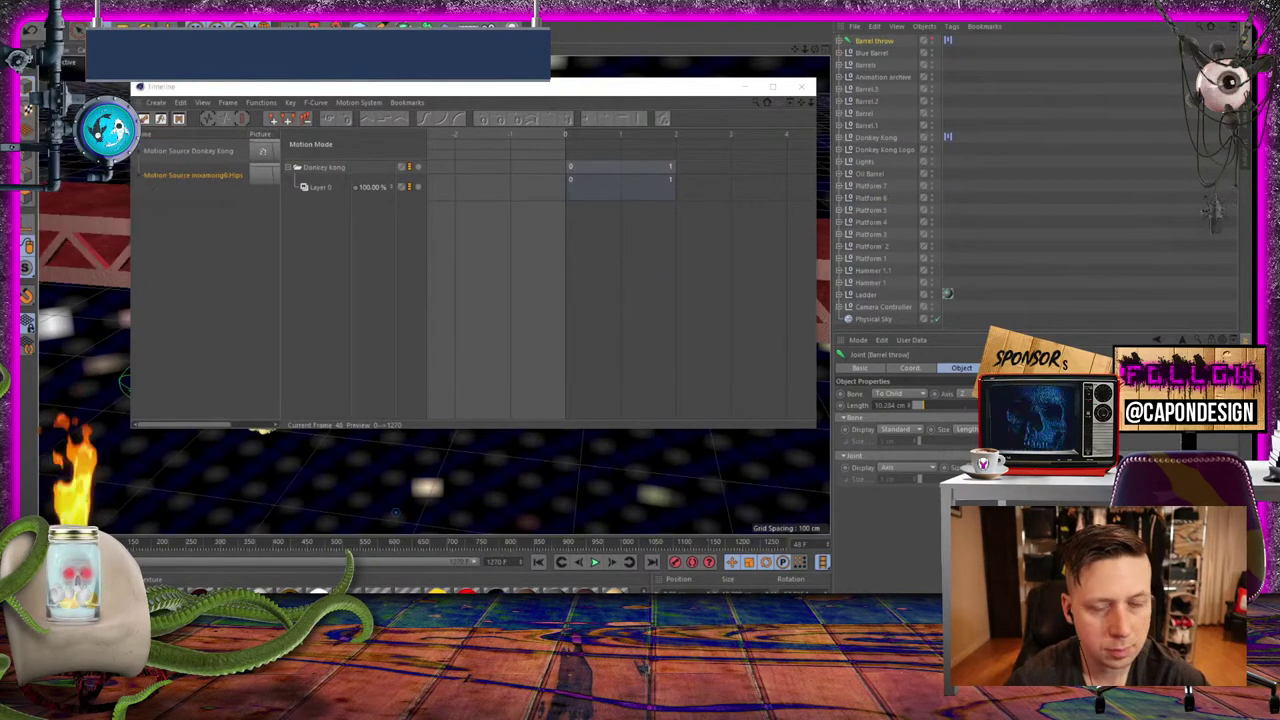
Import the Idle Pose FBX from the animations folder again with the existing import settings
key("ctrl+o")
left_click(283, 194)
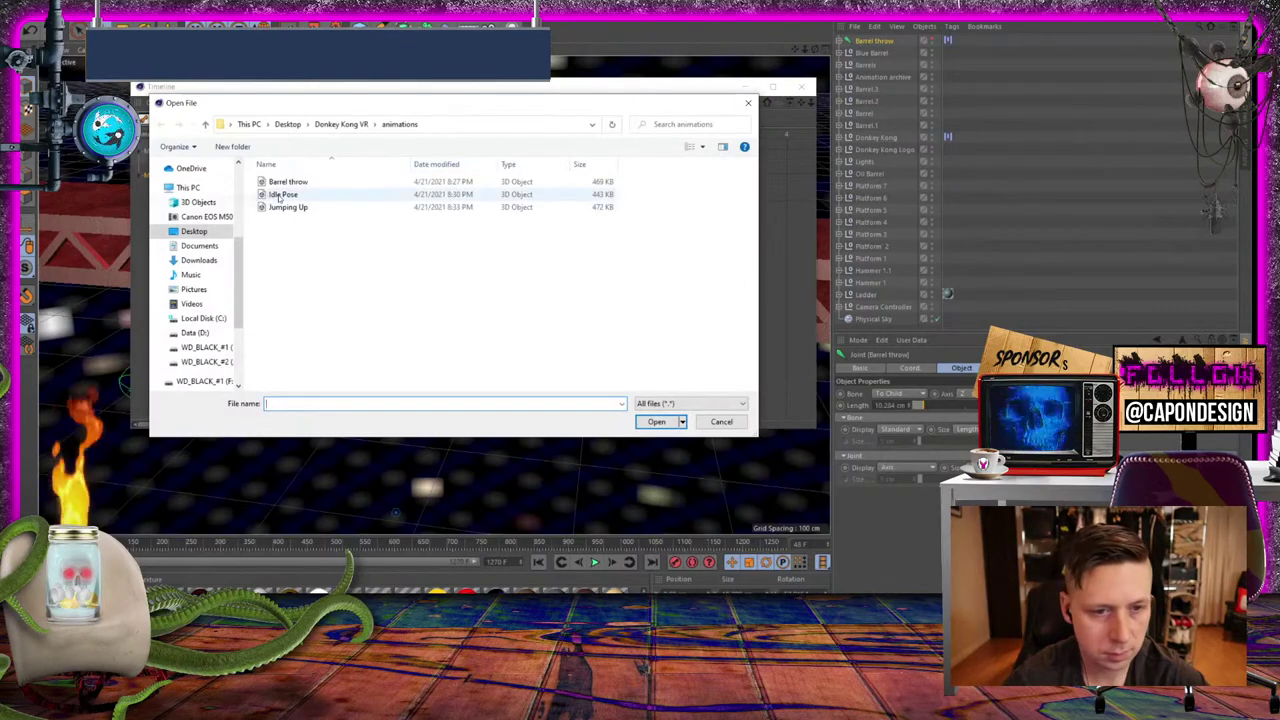
left_click(656, 421)
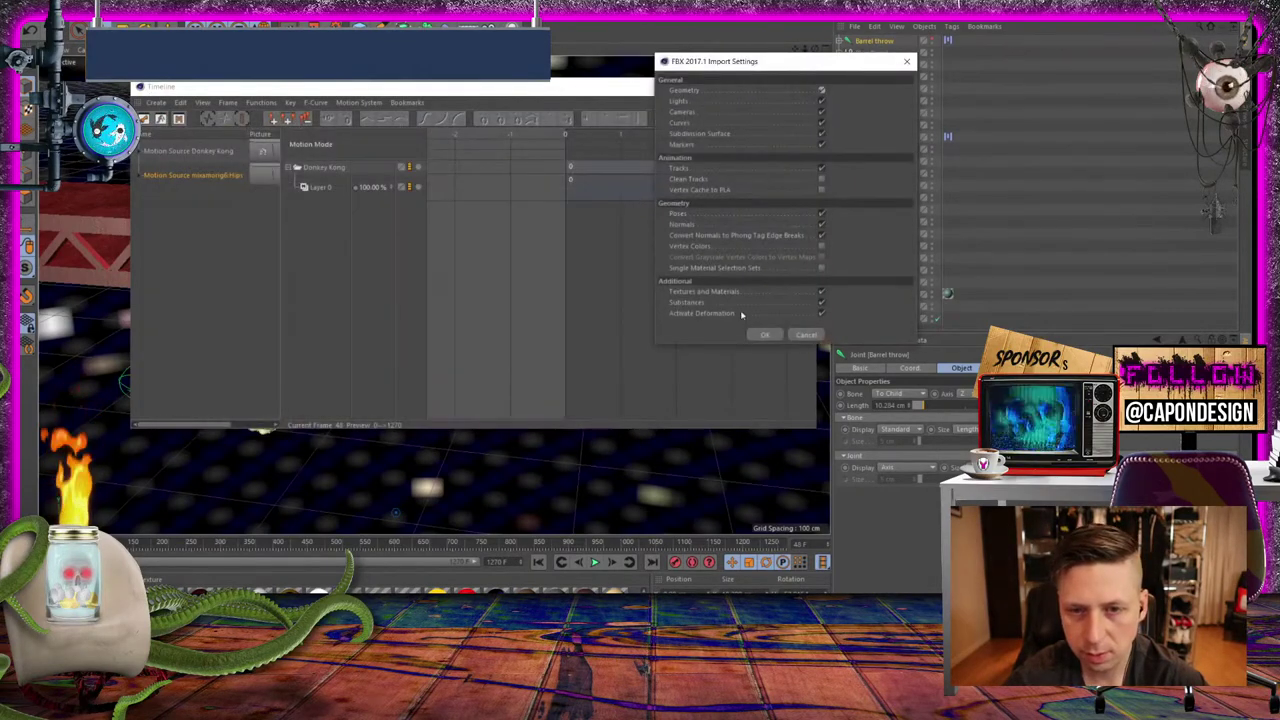
left_click(766, 336)
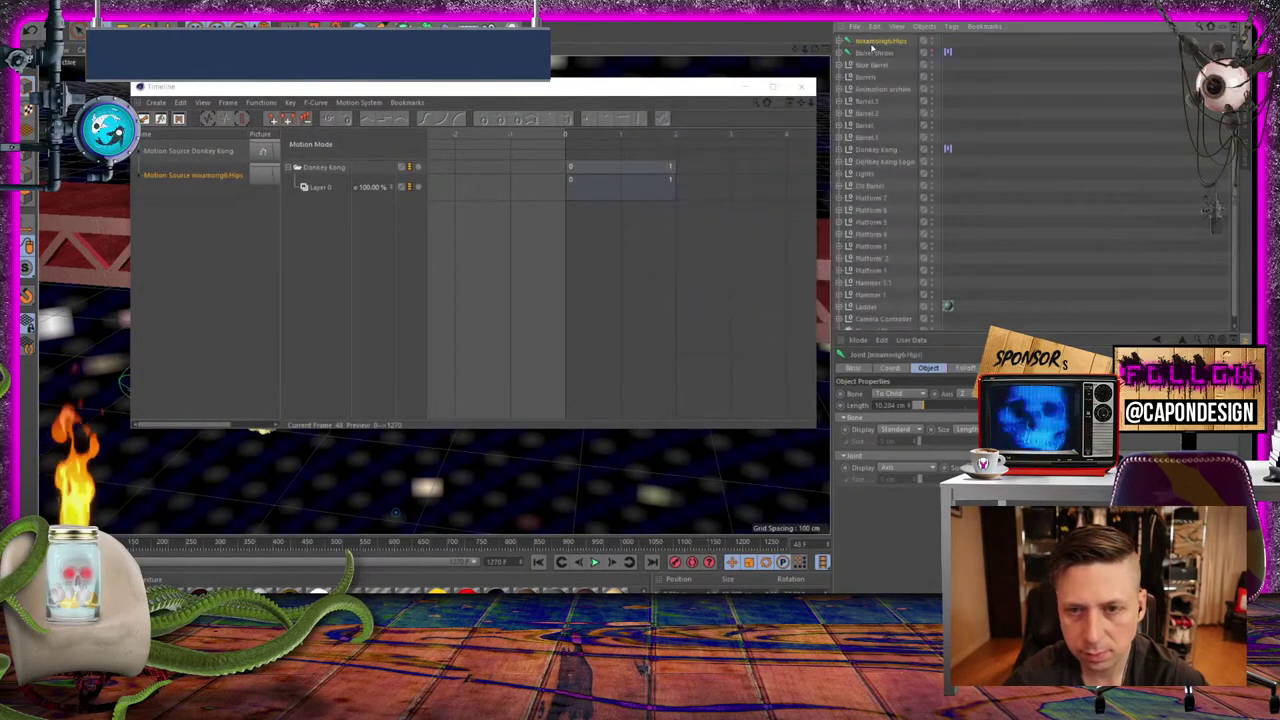
Rename the newly imported mixamorig6:Hips joint to Idle pose
double_click(878, 42)
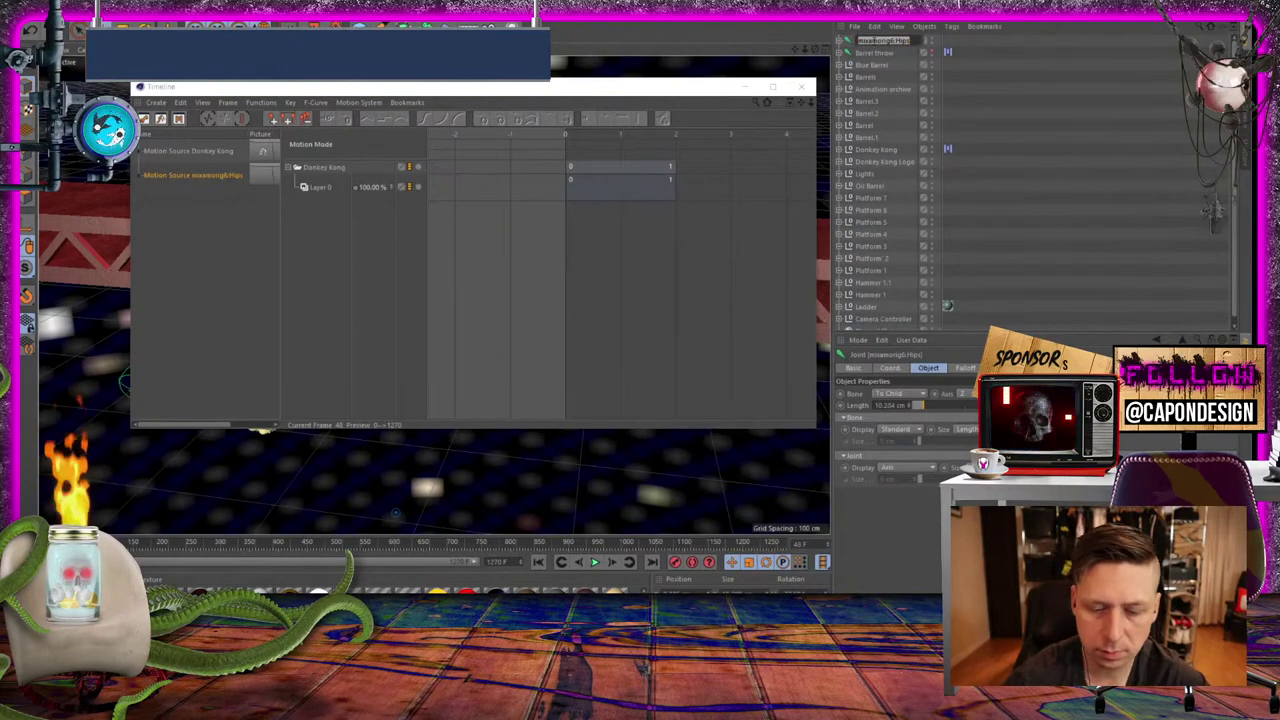
key("BackSpace")
type("Idle pose")
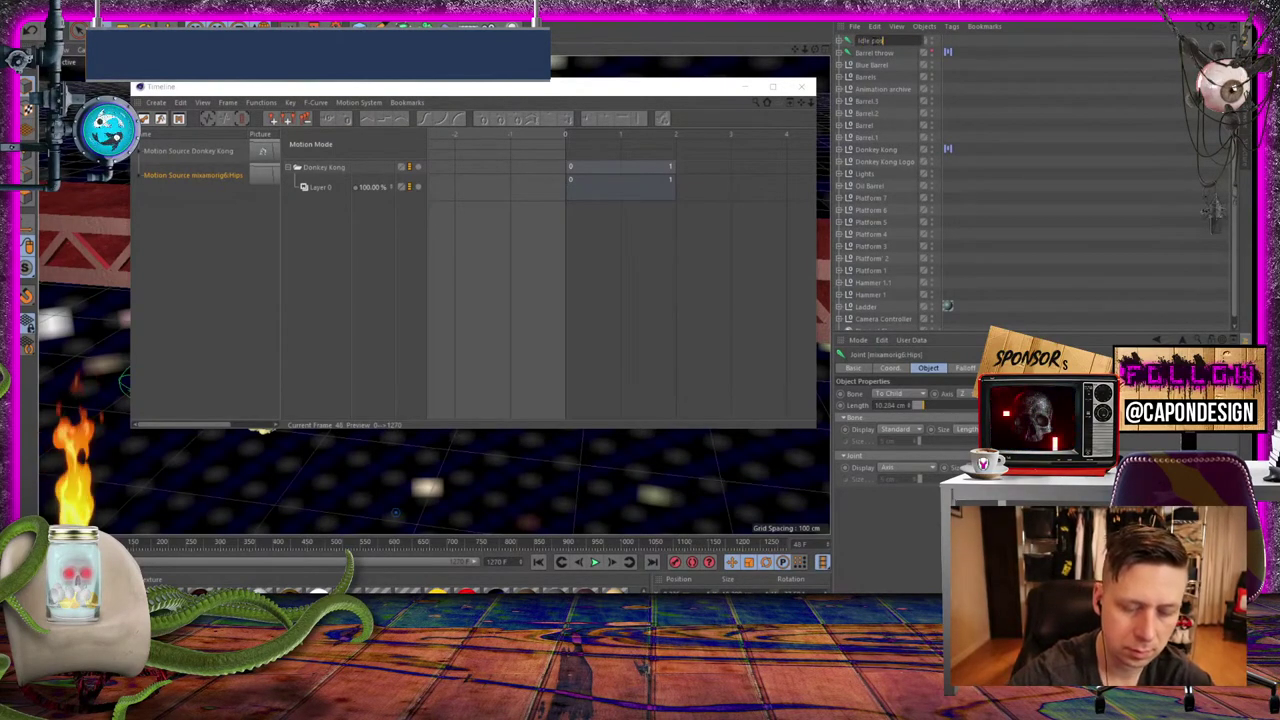
key("Return")
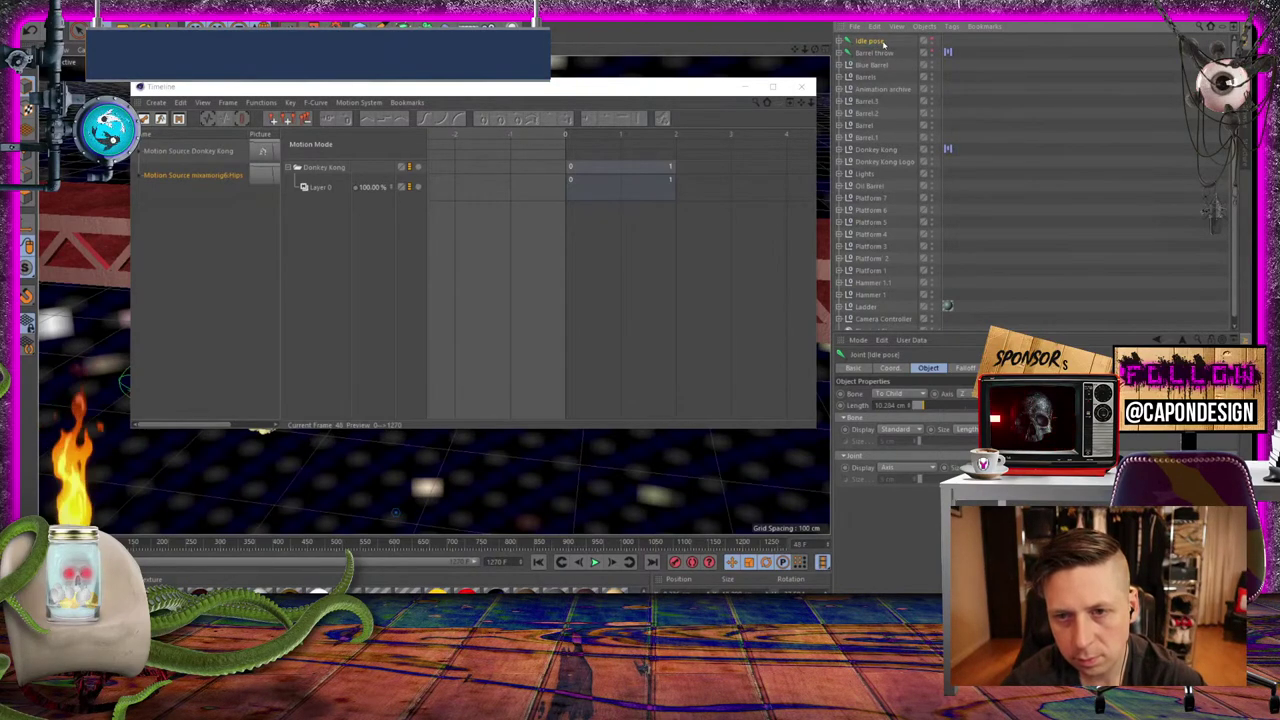
Add a motion clip for the Idle pose joint covering frames 0 to 29, including position, rotation and parameter tracks
left_click(325, 70)
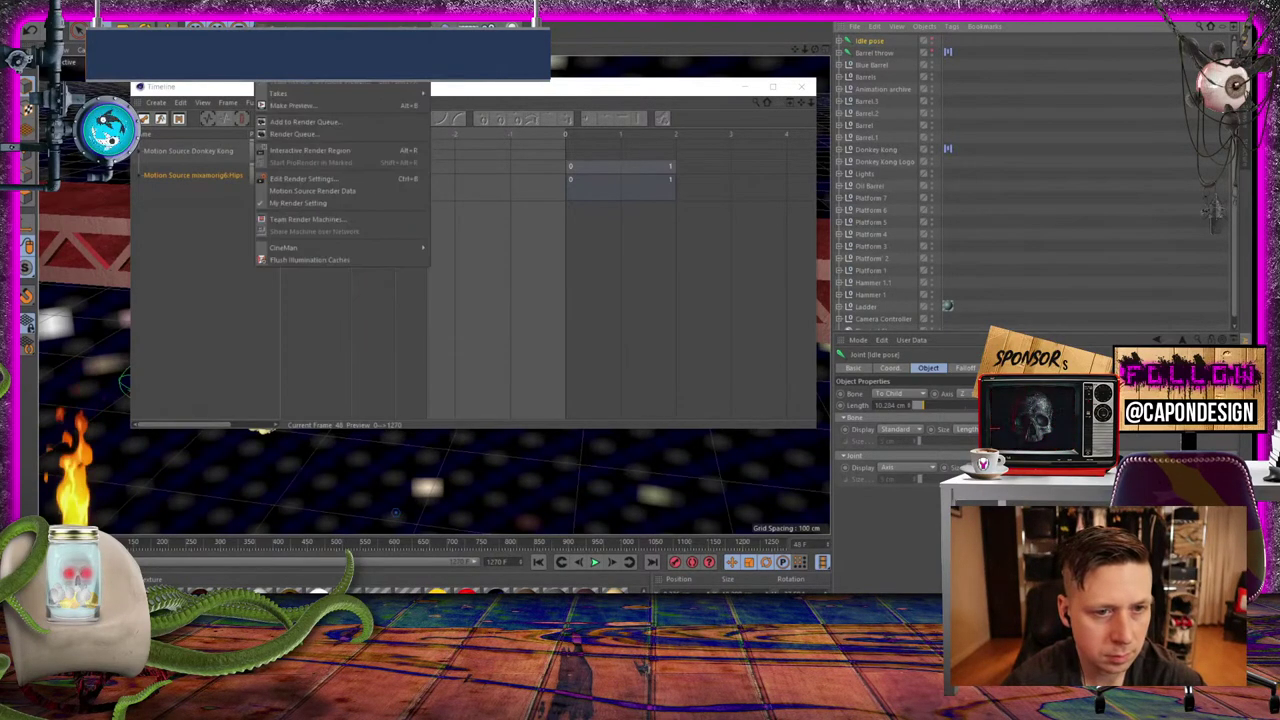
key("Escape")
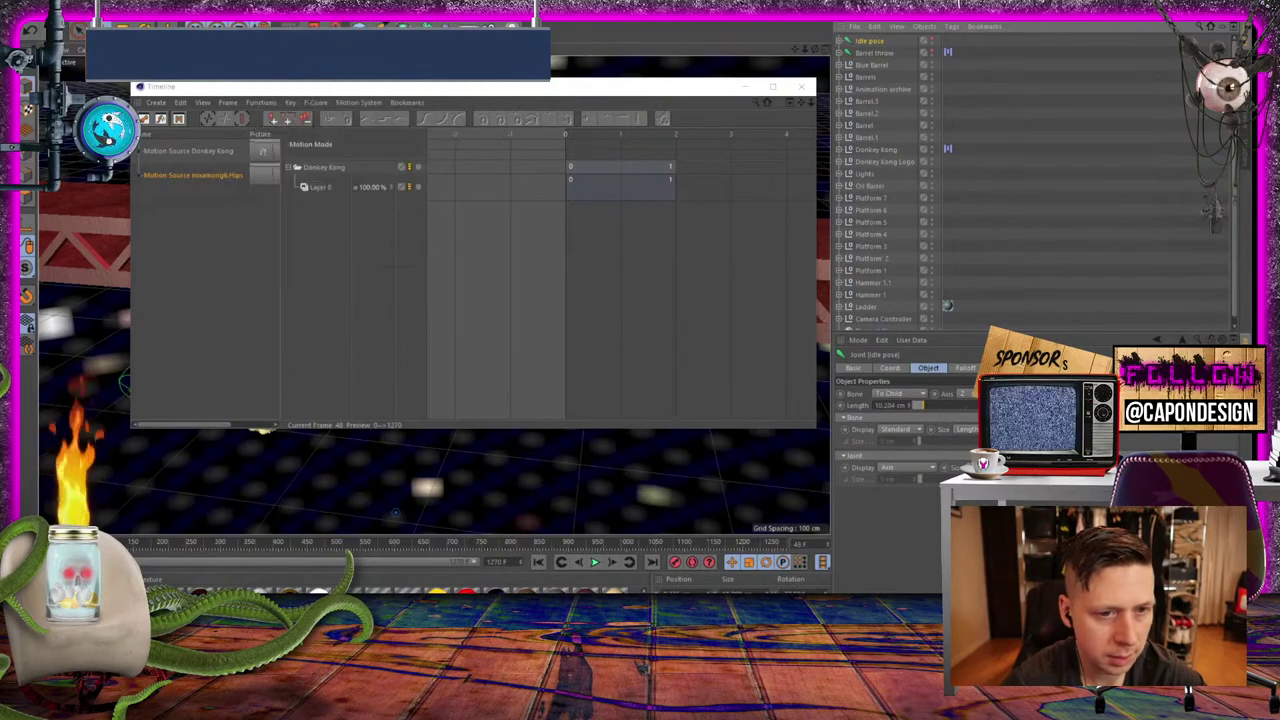
right_click(200, 180)
left_click(243, 287)
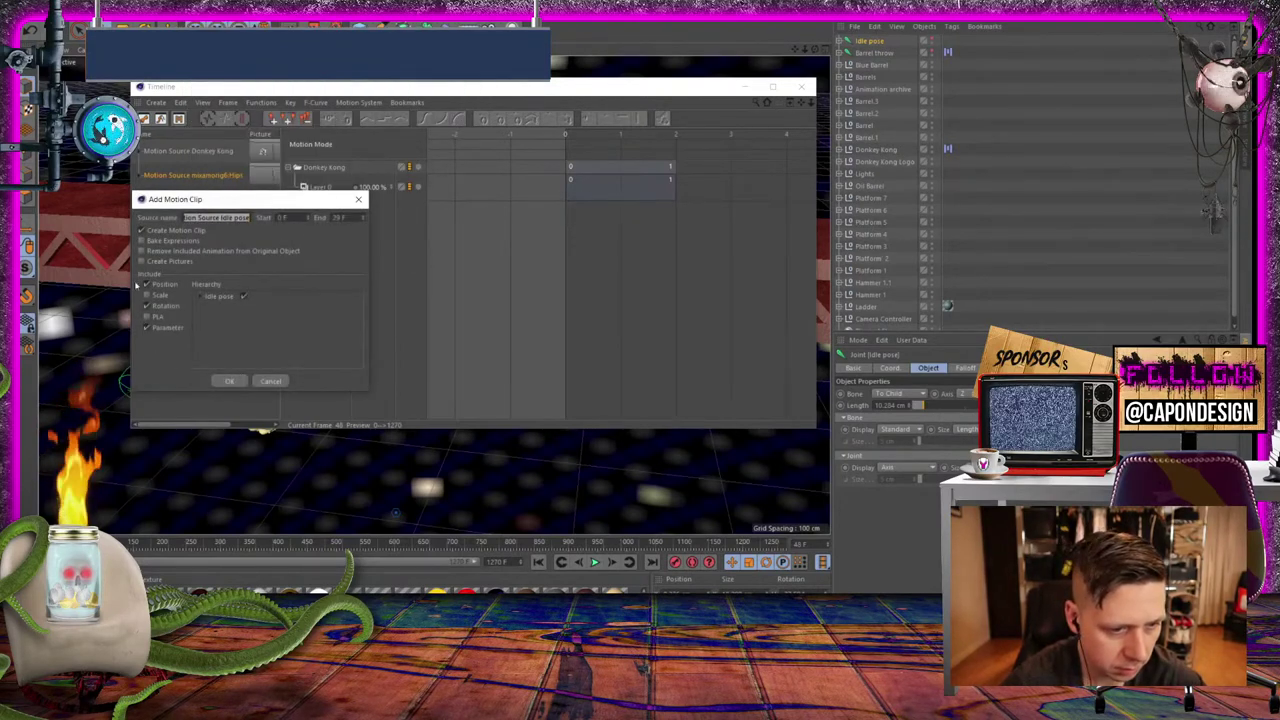
left_click(240, 381)
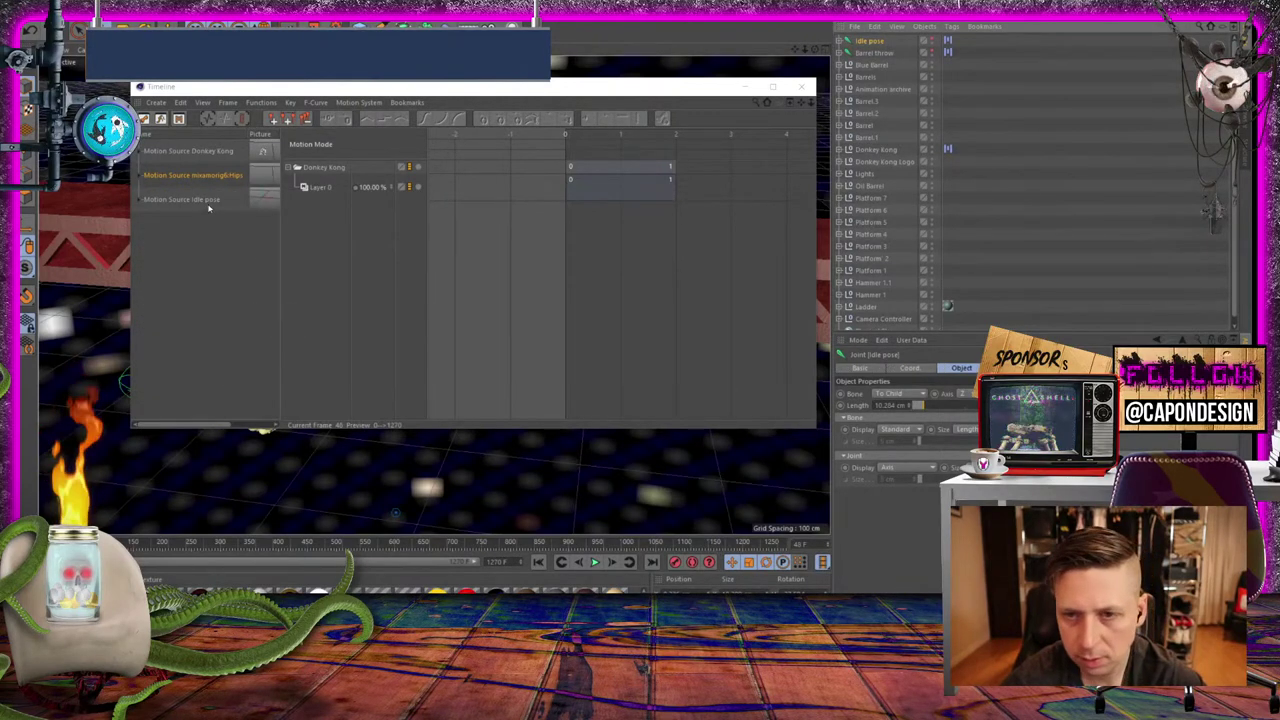
Place the Idle pose and mixamorig6:Hips motion sources on Donkey Kong's Layer 0 and bring the timeline beside the character
left_click(212, 202)
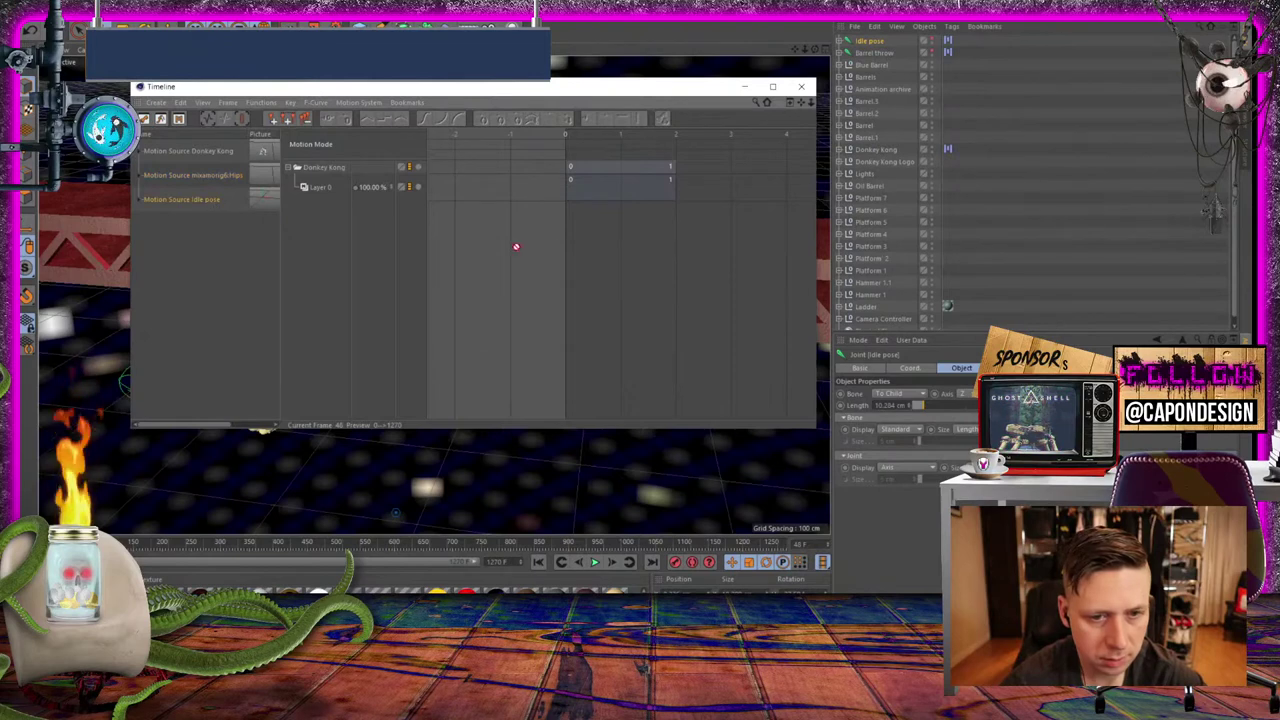
left_click_drag(657, 195, 712, 175)
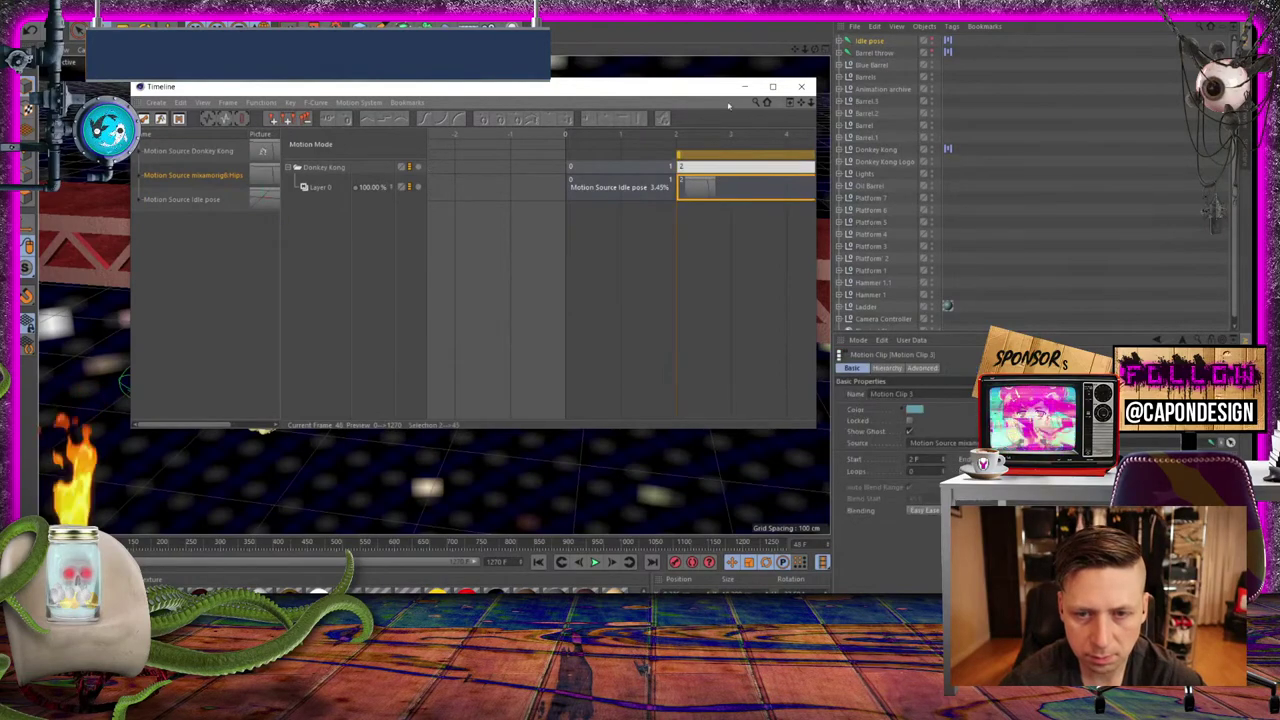
left_click_drag(826, 160, 857, 165)
left_click_drag(500, 86, 1000, 121)
left_click(1227, 228)
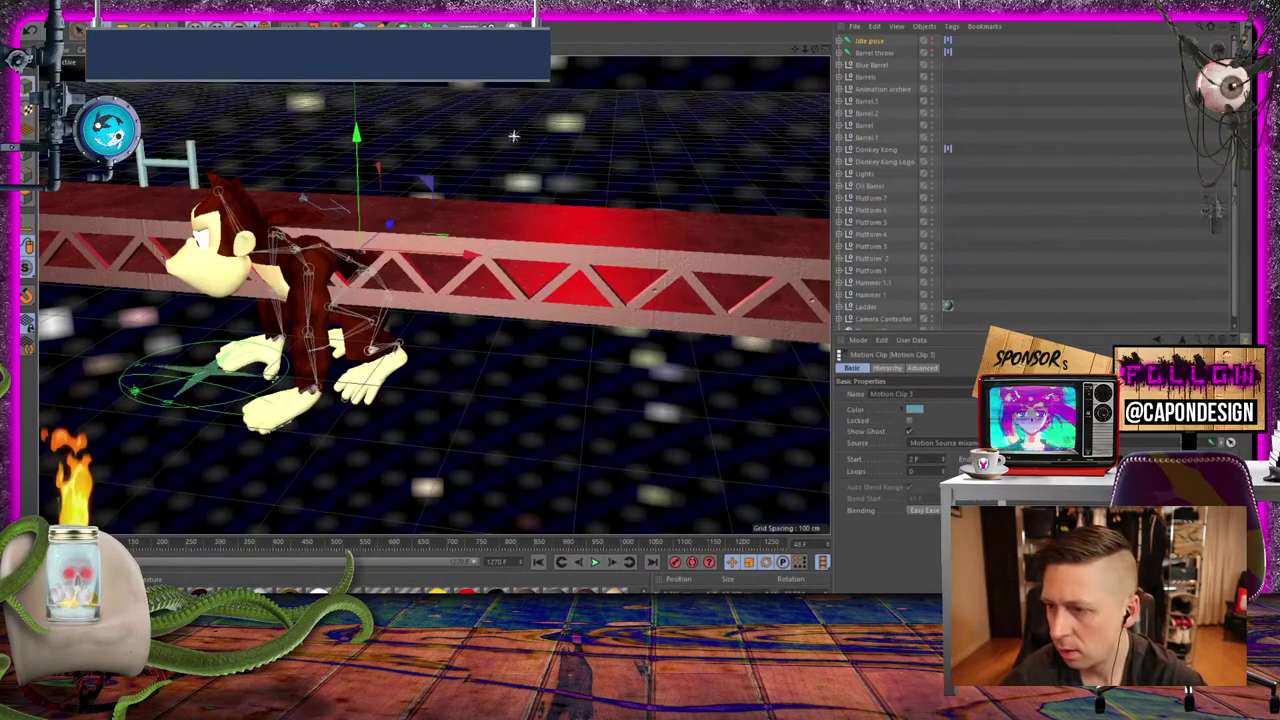
key("shift+F3")
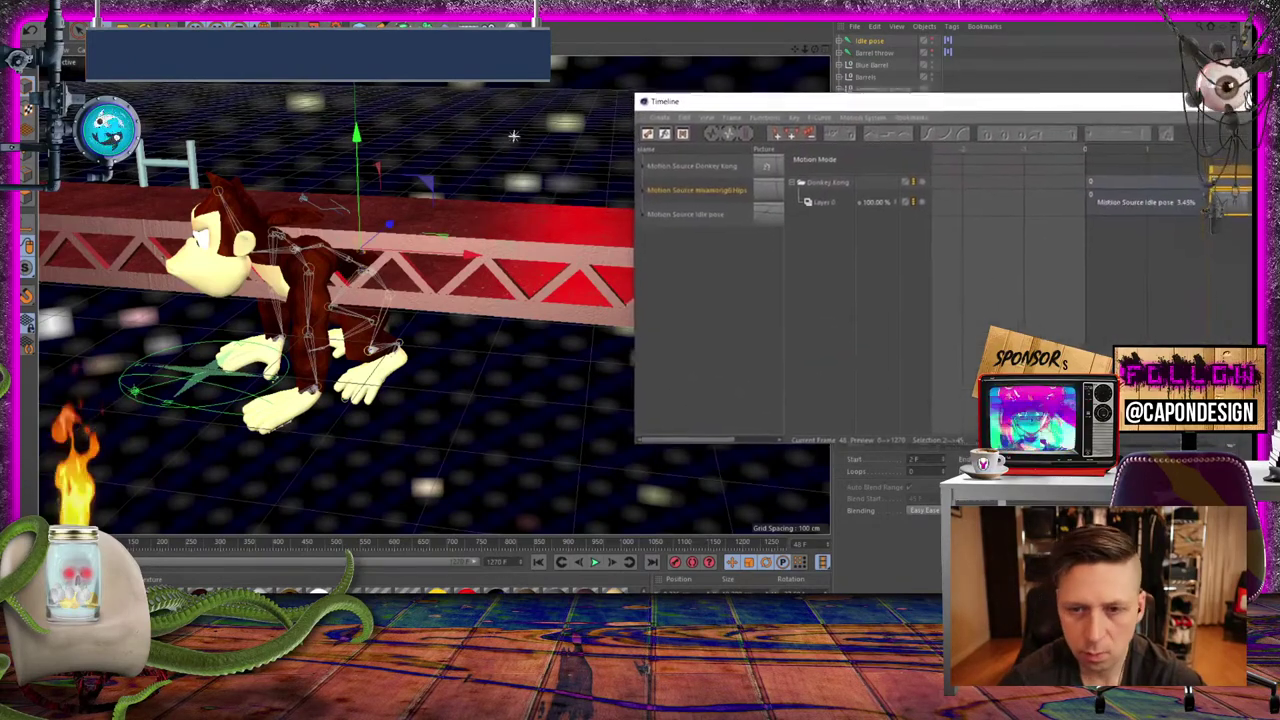
left_click_drag(1081, 94, 1061, 134)
left_click_drag(950, 135, 1002, 69)
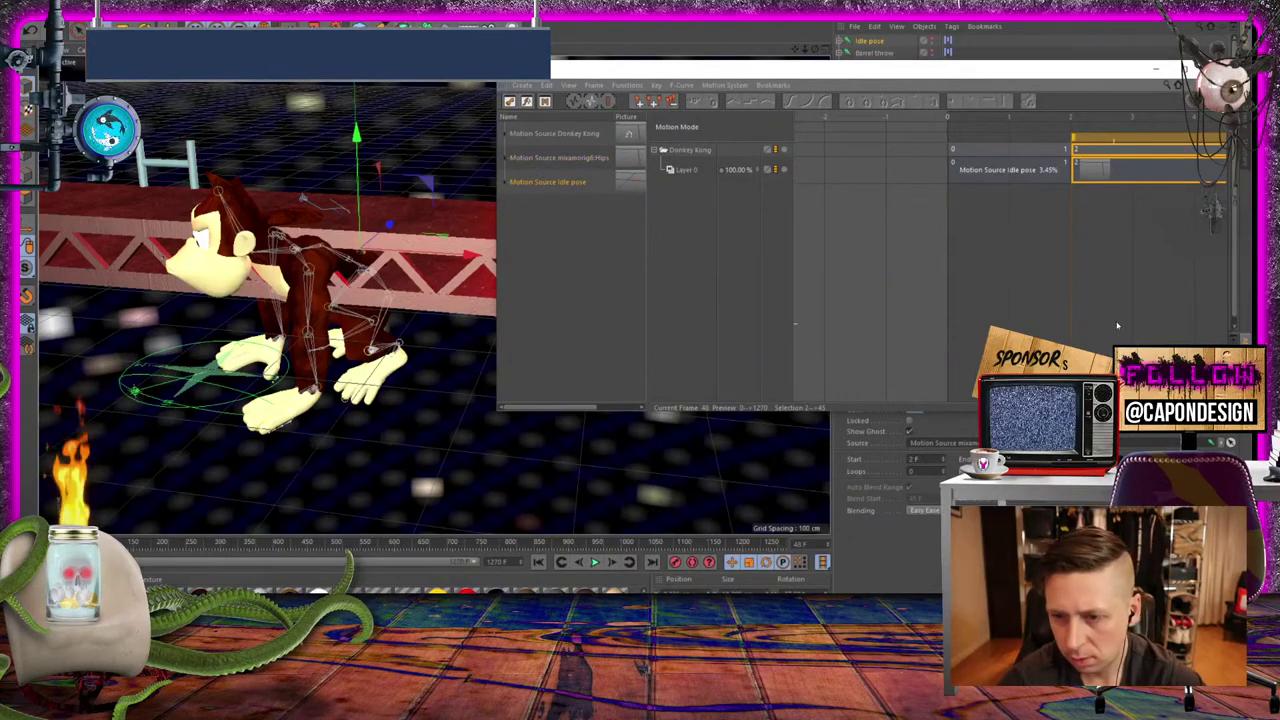
Examine the motion clips on Donkey Kong's Layer 0 across their full frame range
left_click(958, 273)
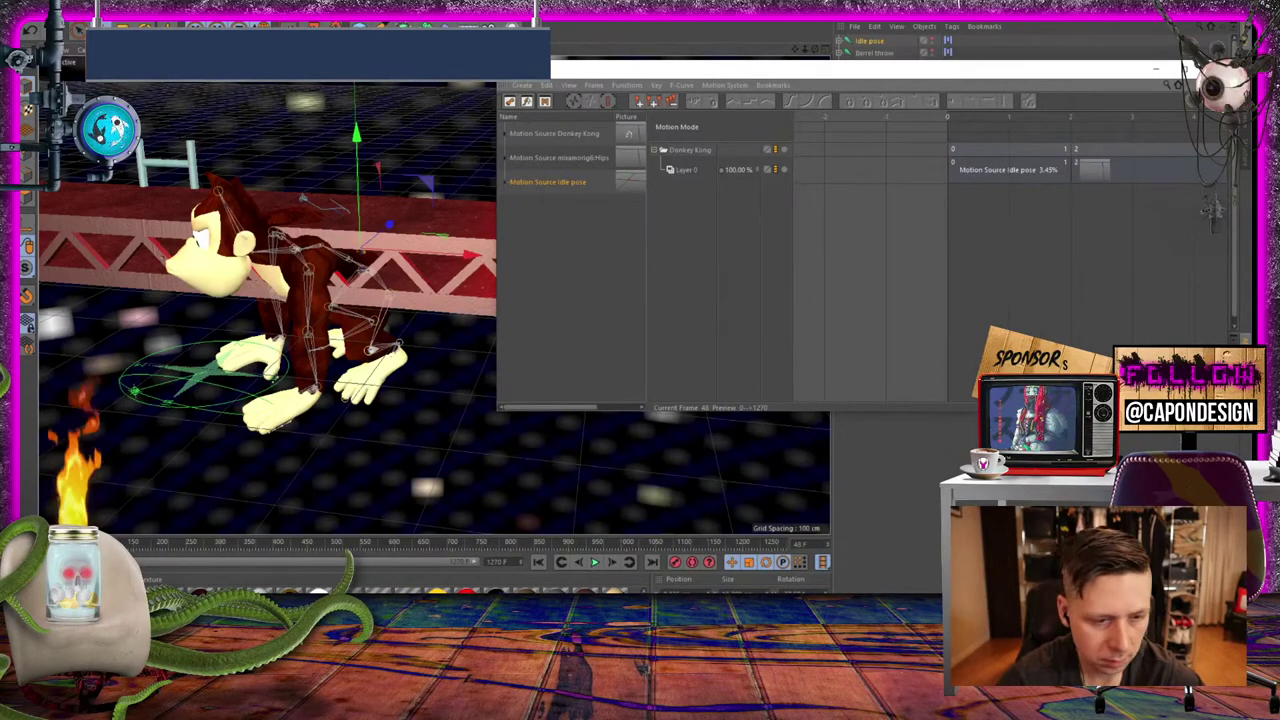
key("F8")
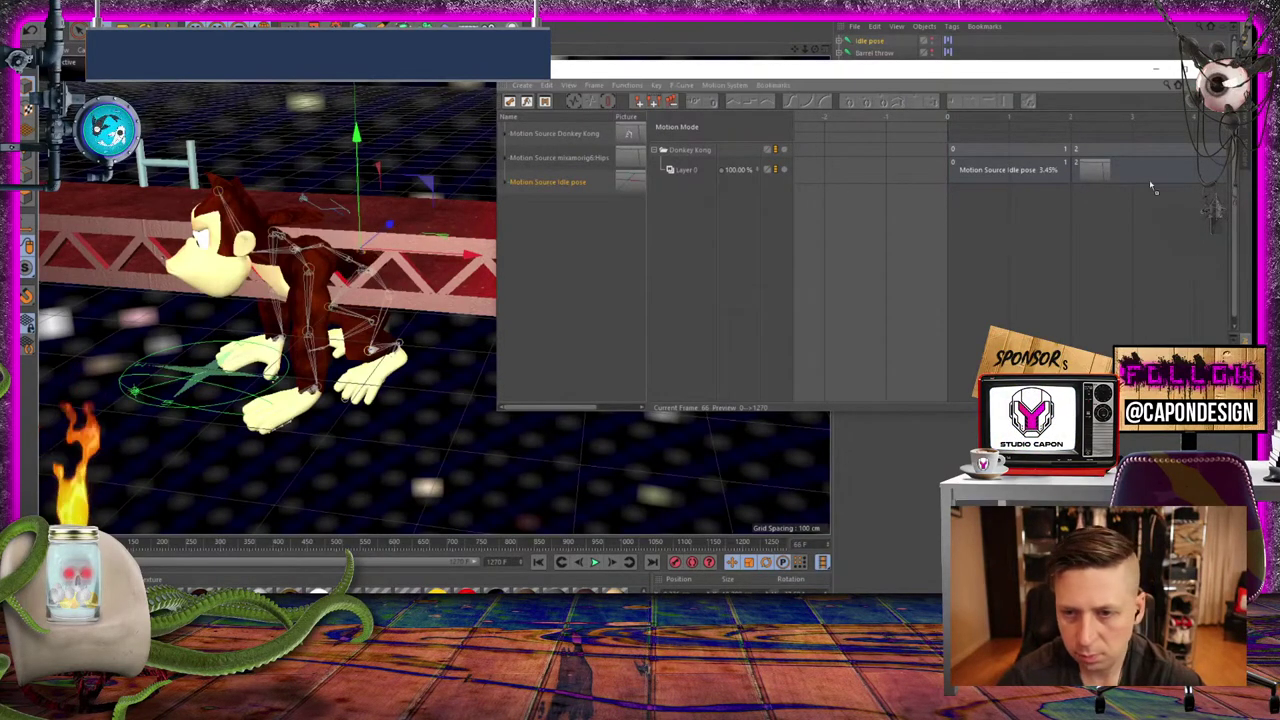
left_click(1212, 170)
left_click_drag(1120, 72, 590, 89)
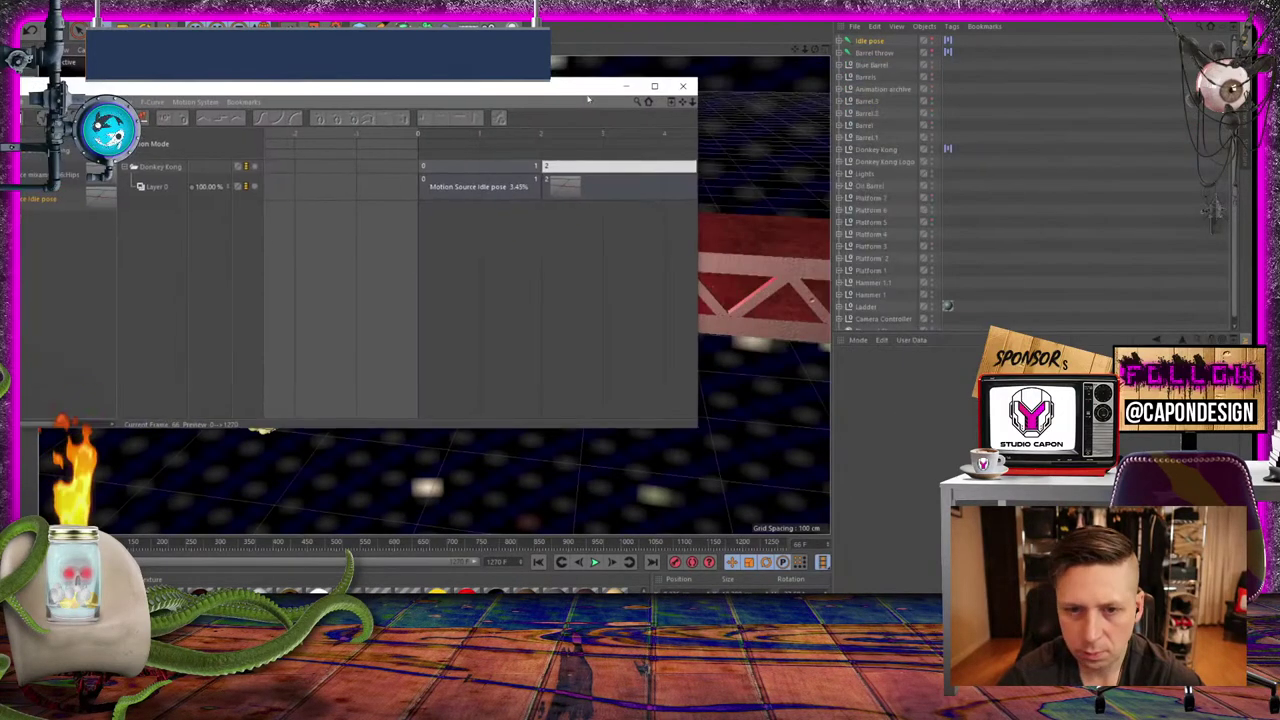
left_click_drag(699, 279, 1188, 279)
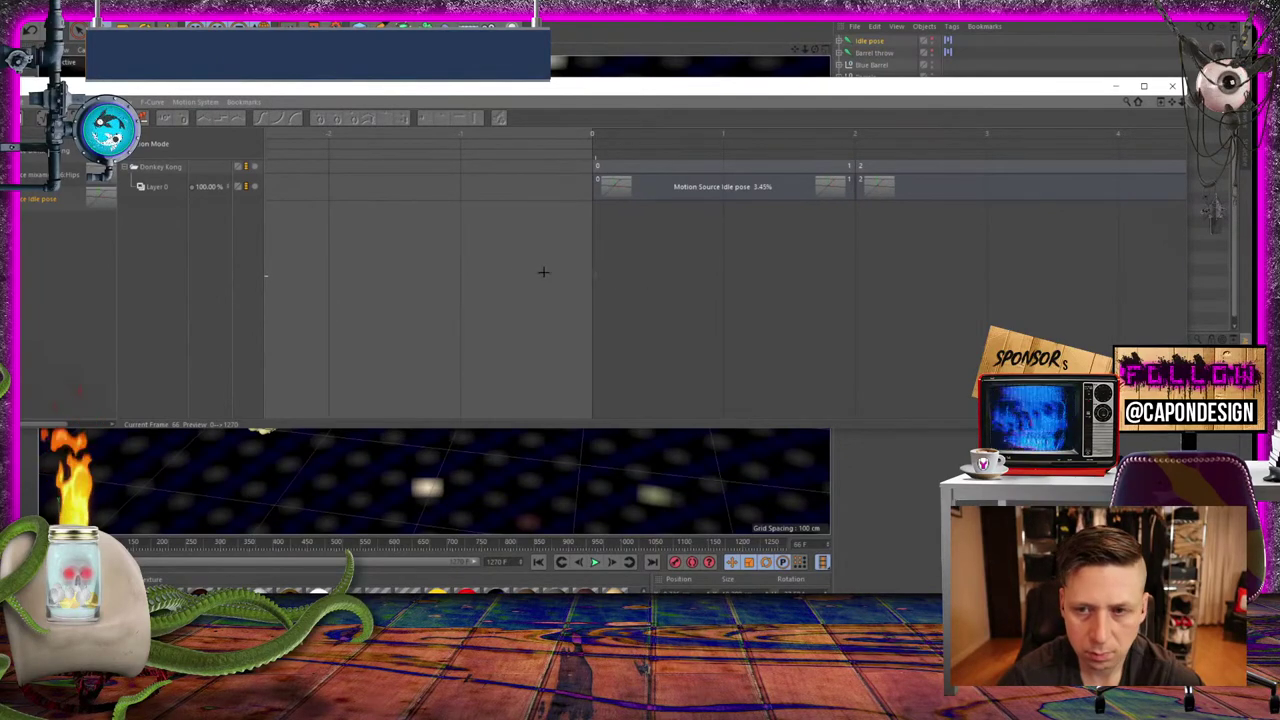
left_click(877, 166)
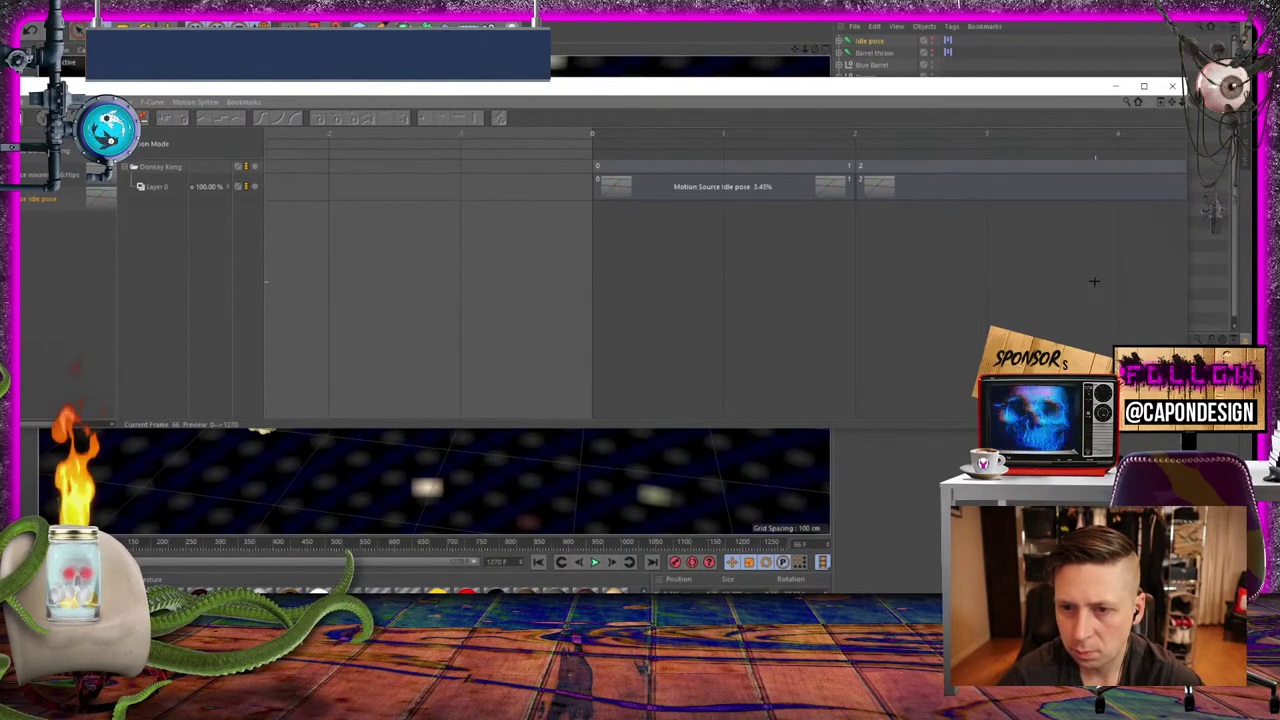
left_click_drag(1172, 101, 1150, 101)
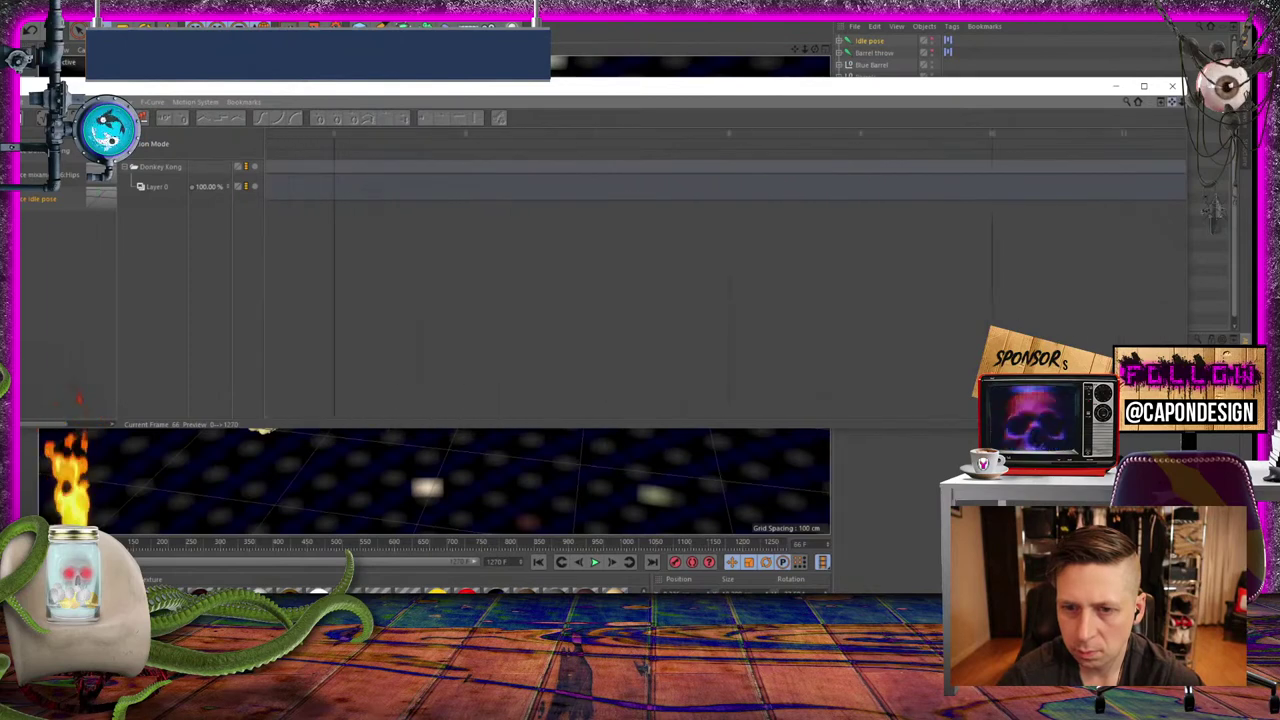
scroll(890, 254, "up", 10)
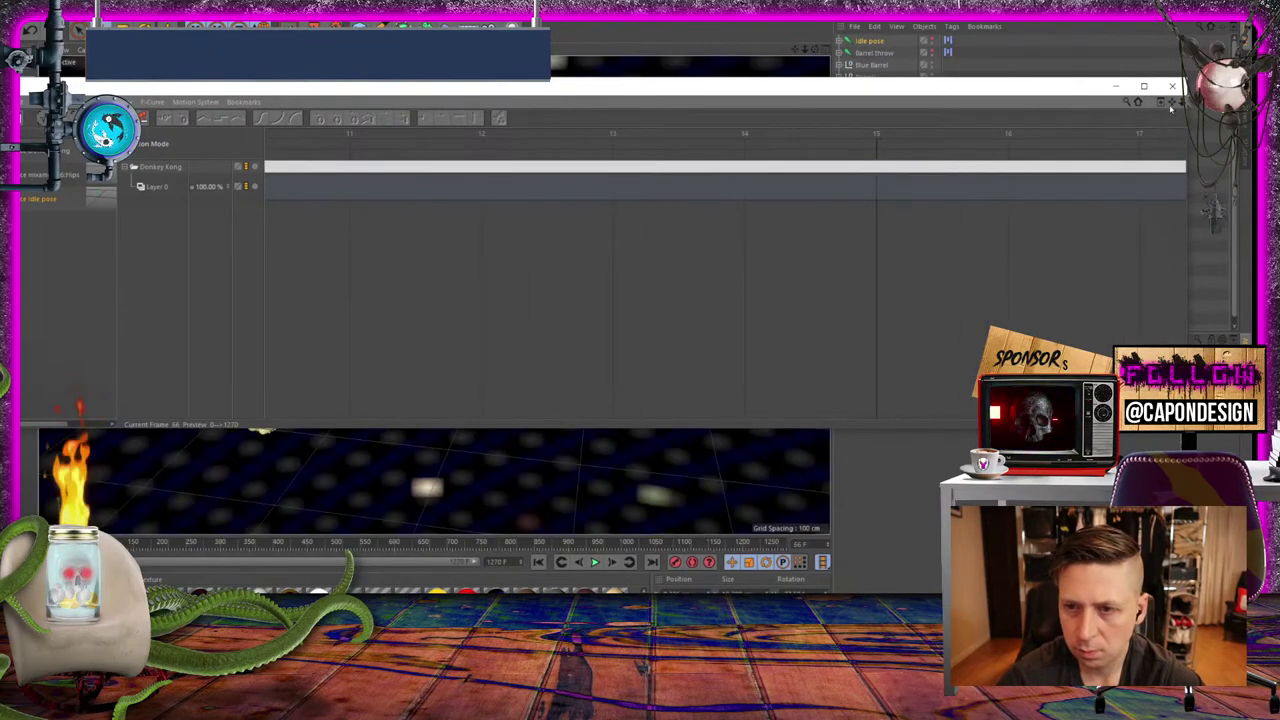
left_click_drag(1160, 101, 1158, 86)
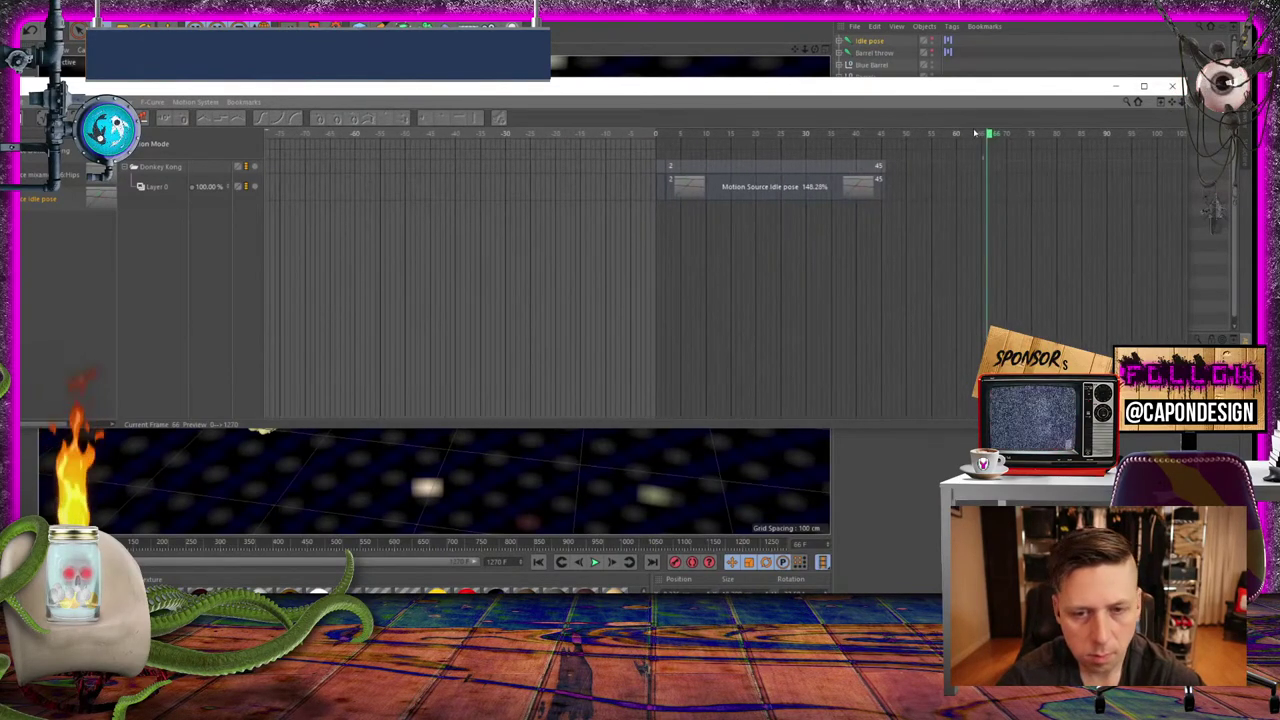
left_click_drag(350, 88, 797, 173)
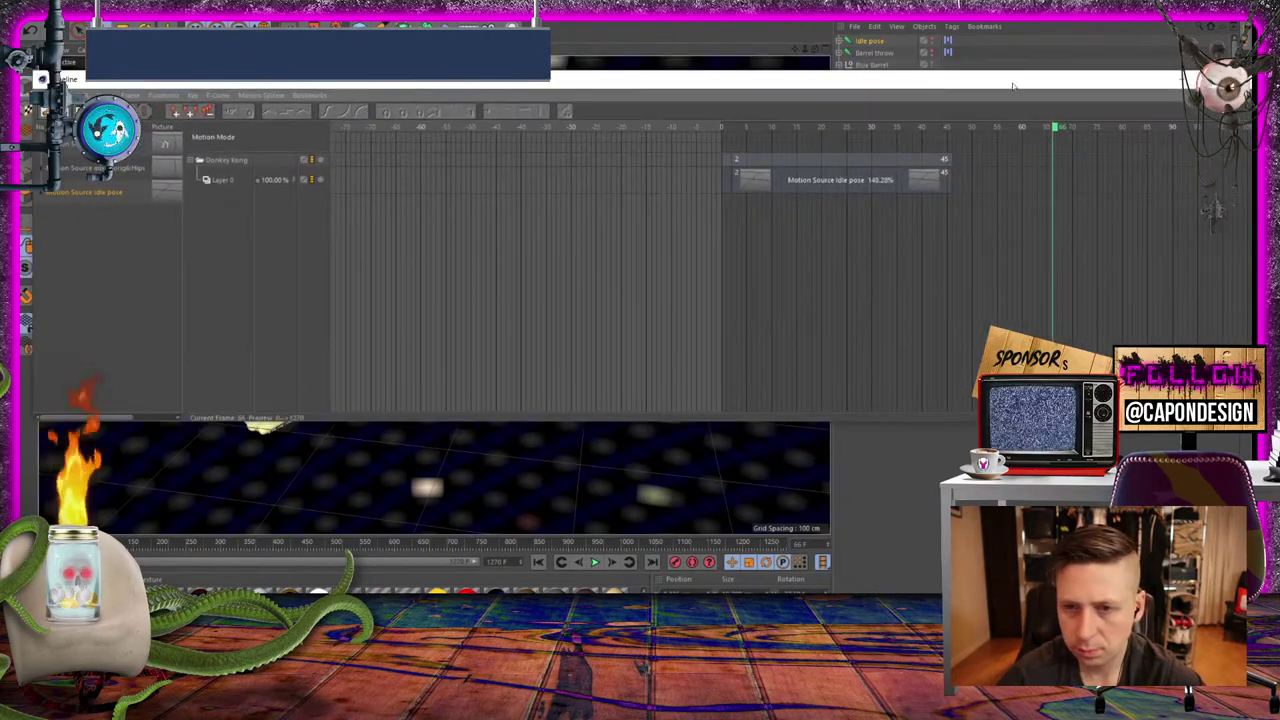
double_click(1012, 86)
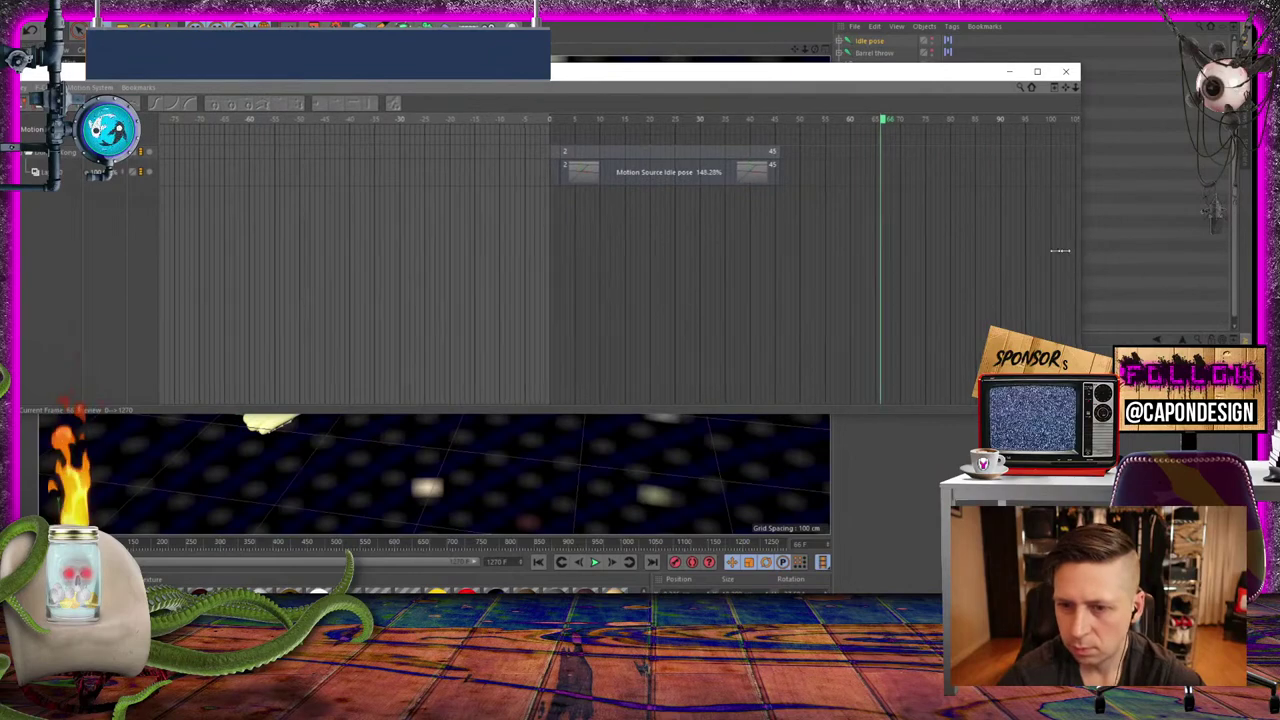
left_click_drag(1083, 251, 593, 250)
left_click_drag(500, 70, 975, 58)
Place the mixamorig6:Hips motion source at frame 35 on Layer 0, overlapping the idle pose clip, and scrub through the blend
left_click(965, 172)
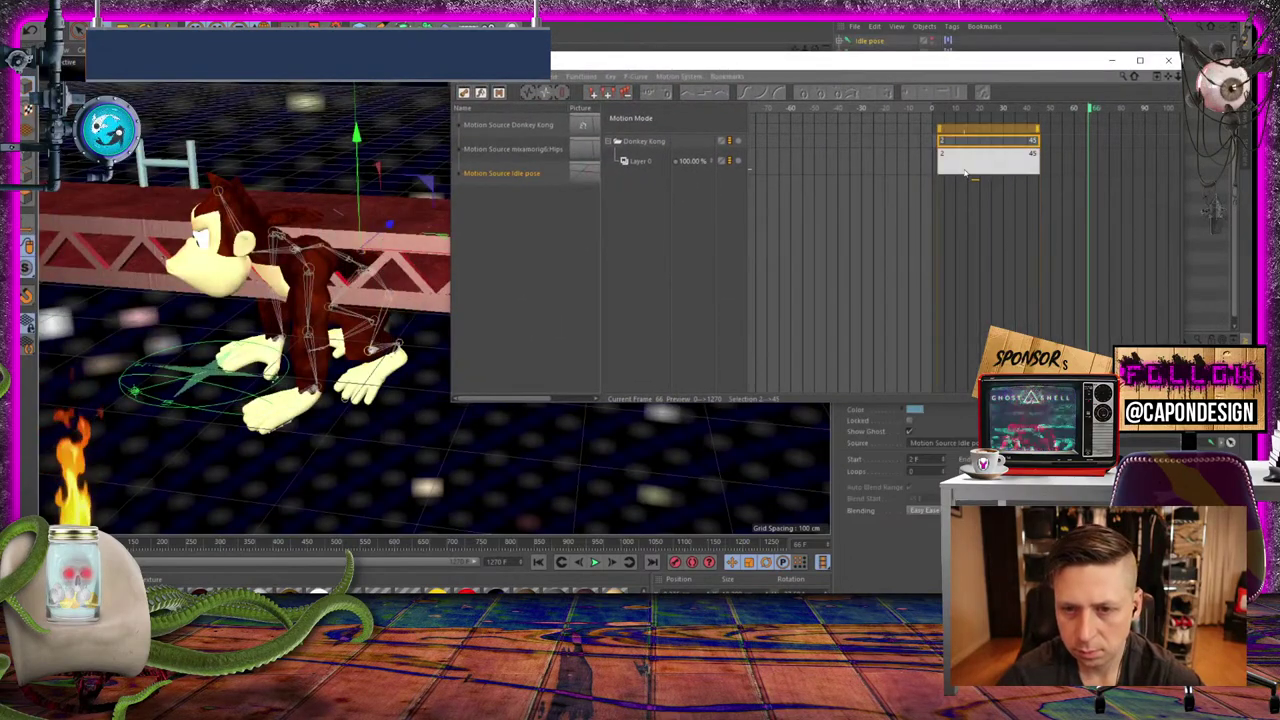
left_click_drag(1058, 125, 1075, 148)
left_click(1048, 108)
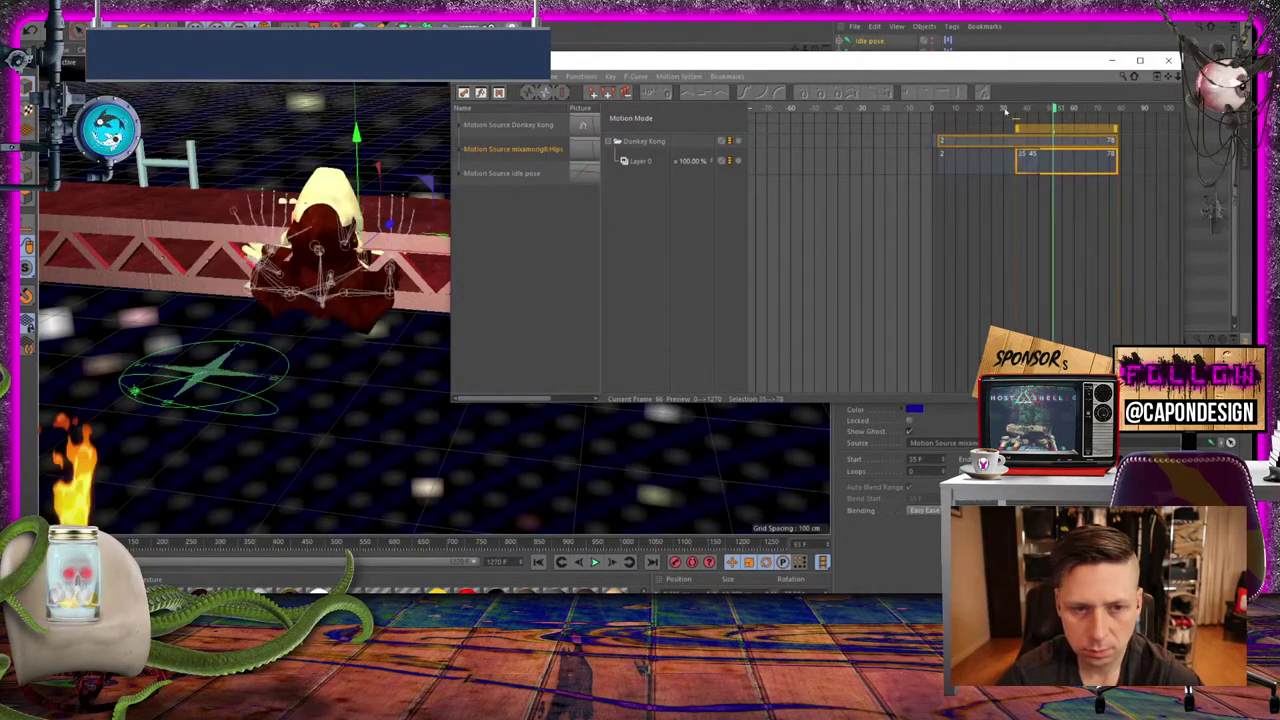
left_click(912, 112)
left_click_drag(941, 117, 1019, 116)
left_click_drag(855, 112, 799, 116)
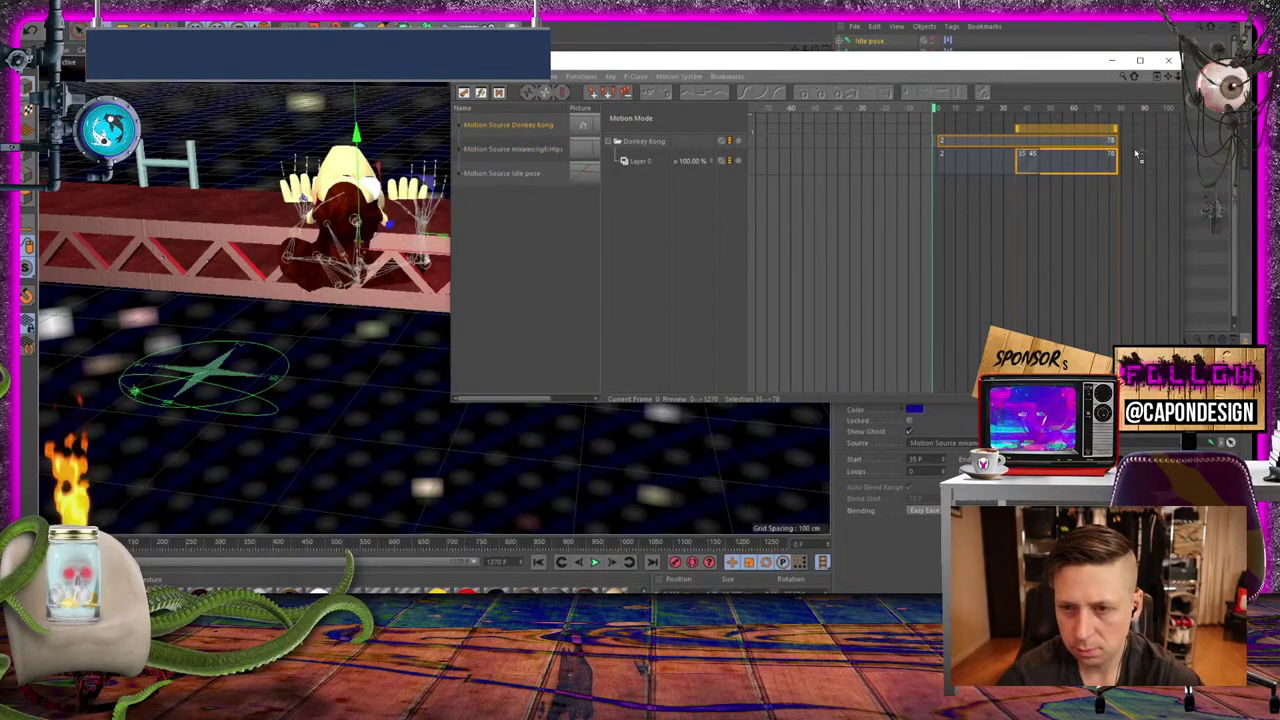
Append the Donkey Kong motion source as the last clip on Layer 0 and tighten all the clips to span frames 1 to 65
left_click_drag(1026, 155, 1124, 160)
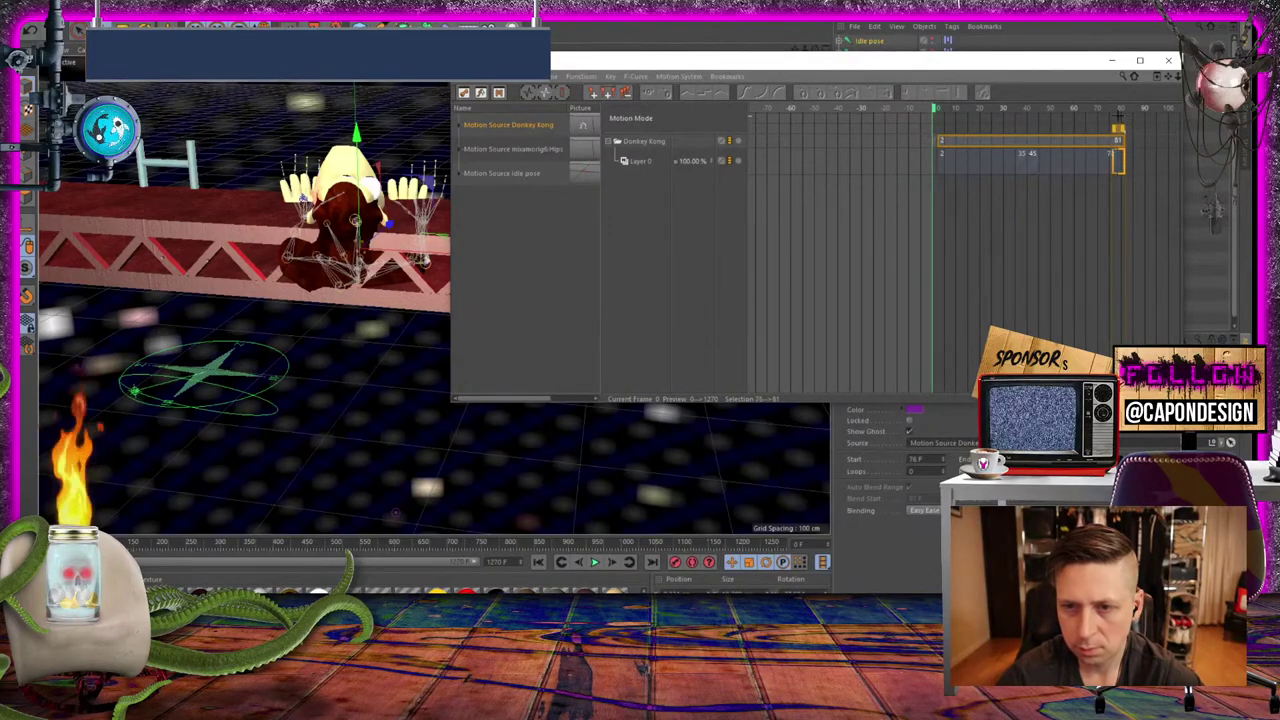
left_click_drag(947, 115, 826, 112)
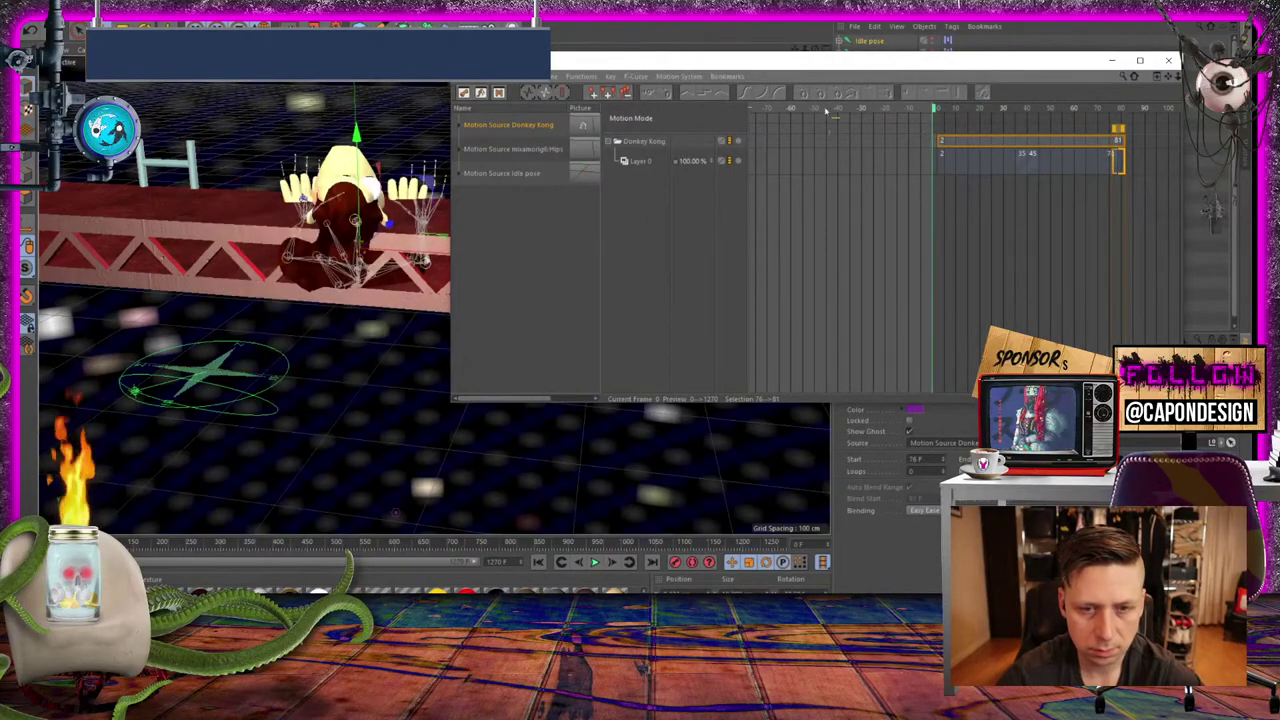
key("ctrl+a")
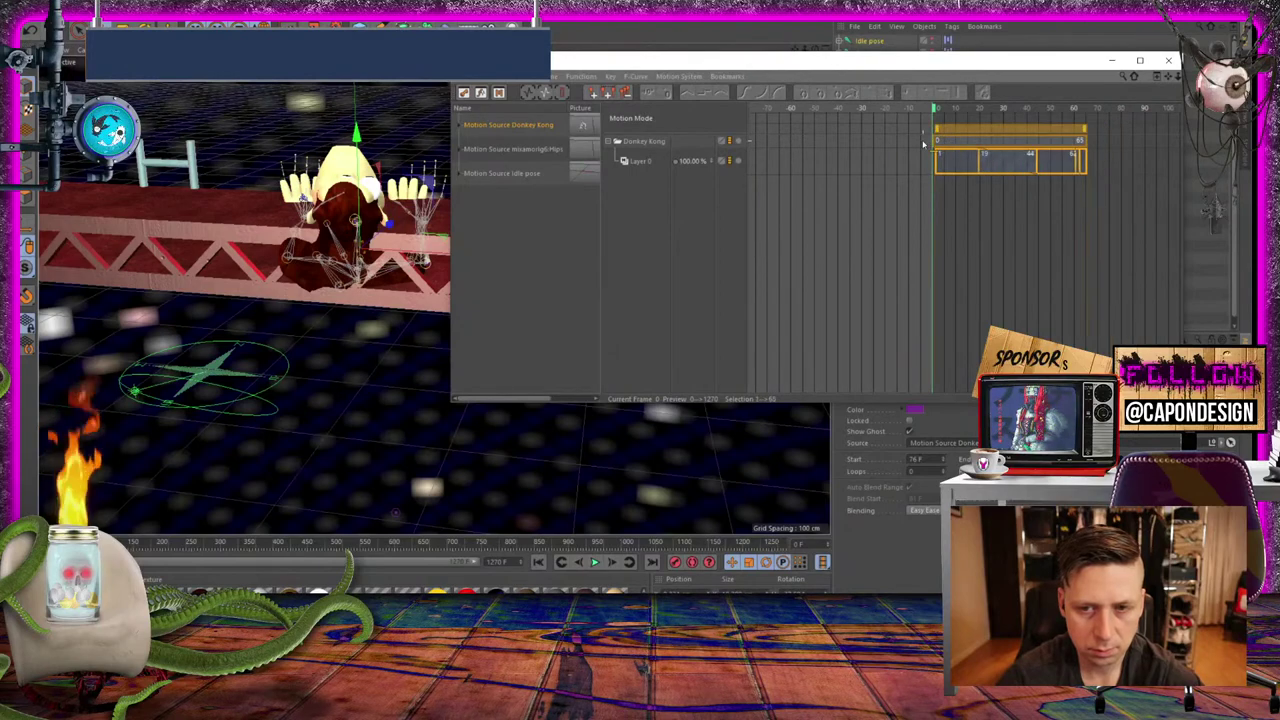
left_click_drag(938, 107, 1090, 106)
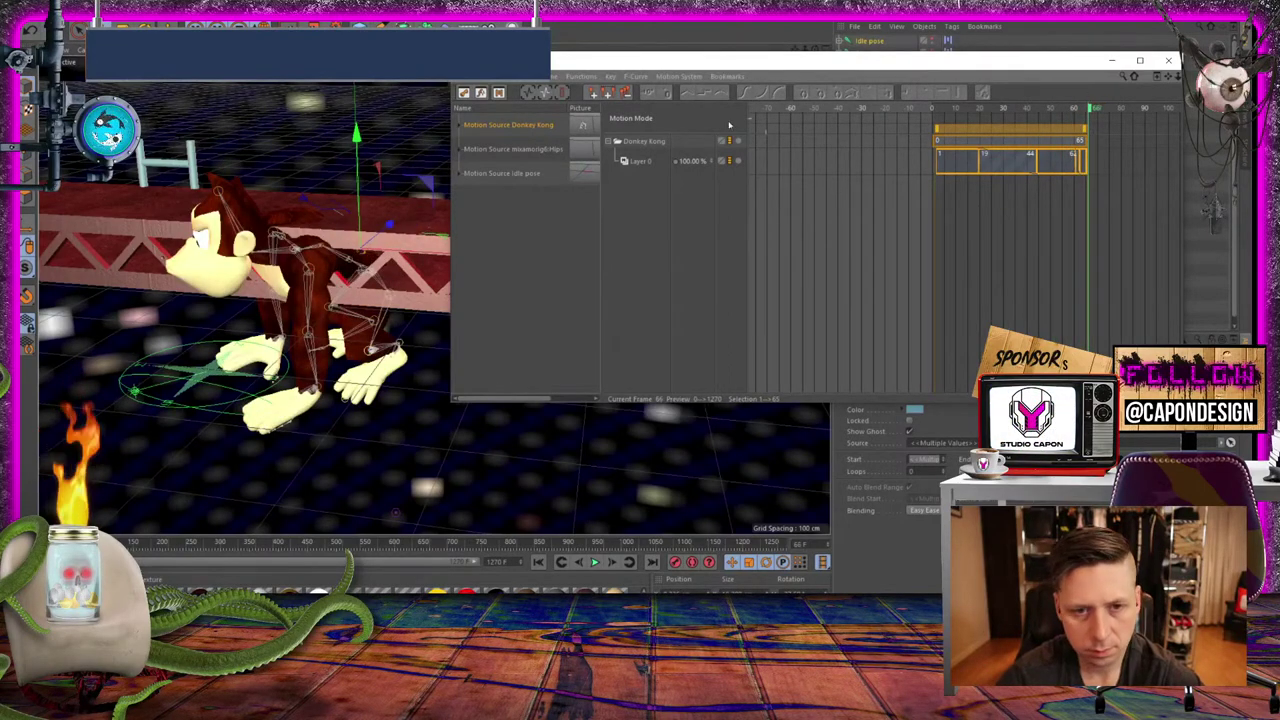
left_click(515, 174)
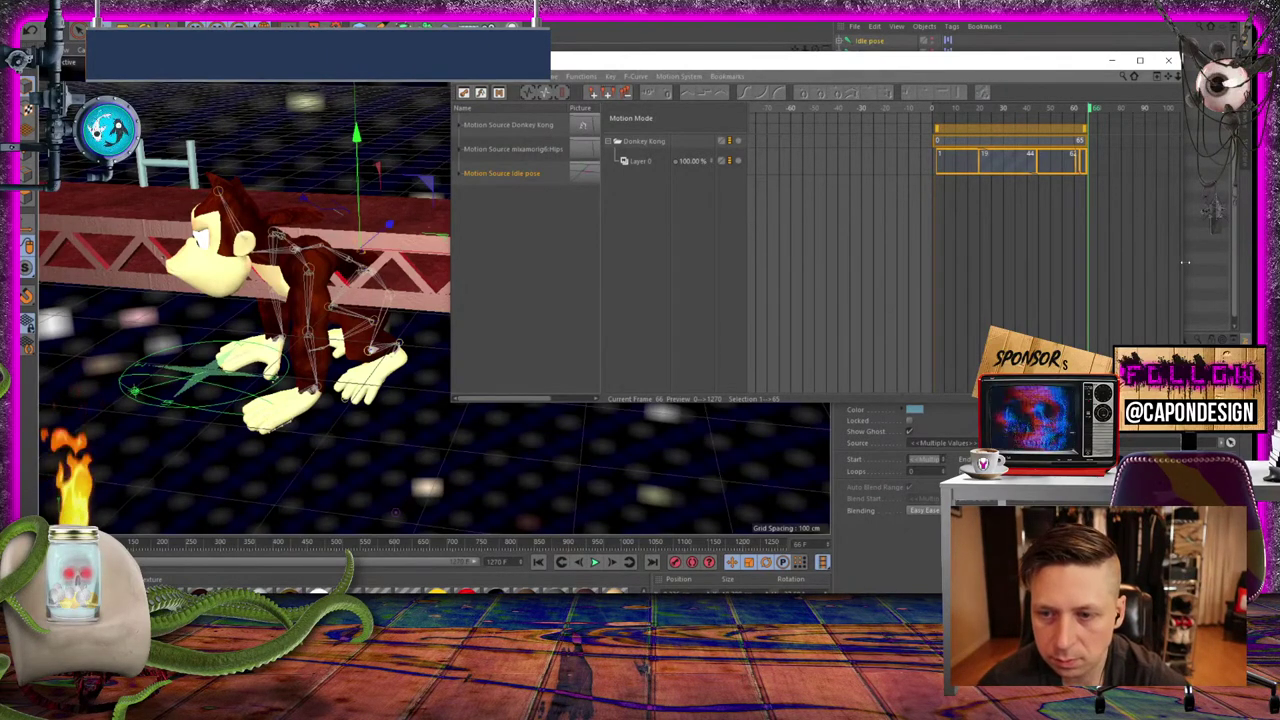
scroll(1184, 263, "down", 3)
scroll(1200, 230, "up", 3)
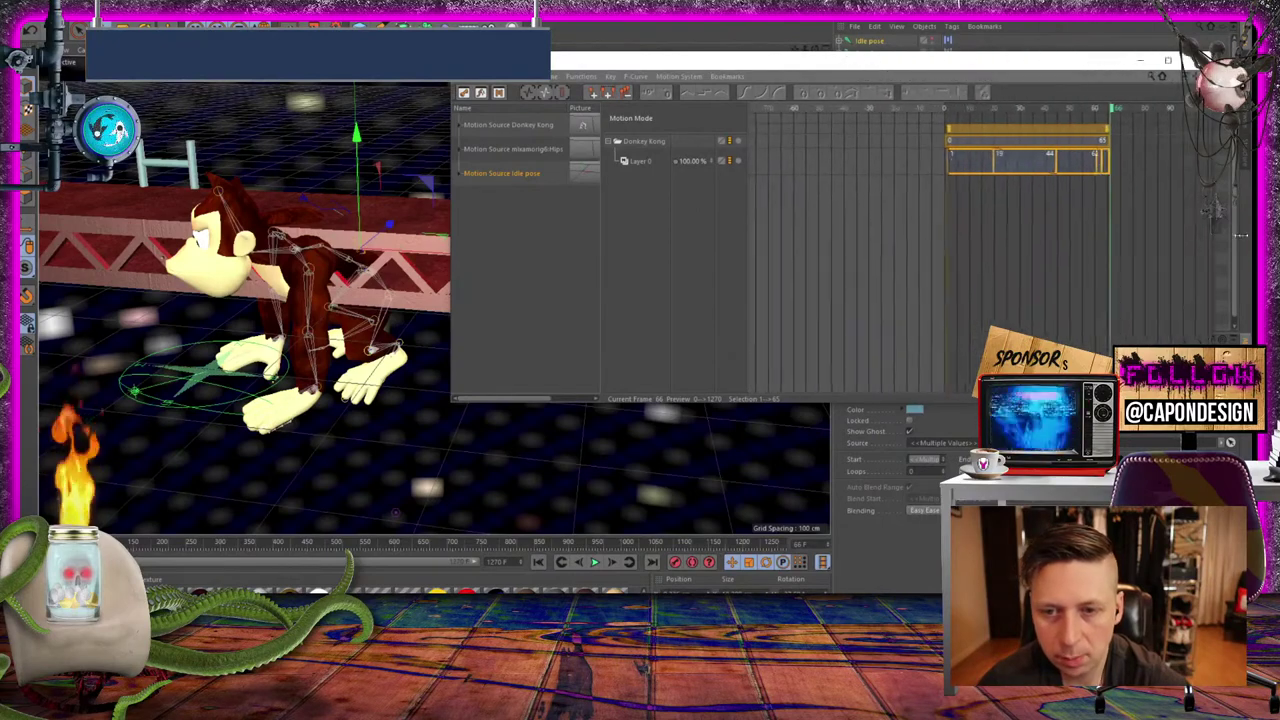
scroll(1230, 230, "down", 4)
scroll(1210, 218, "up", 4)
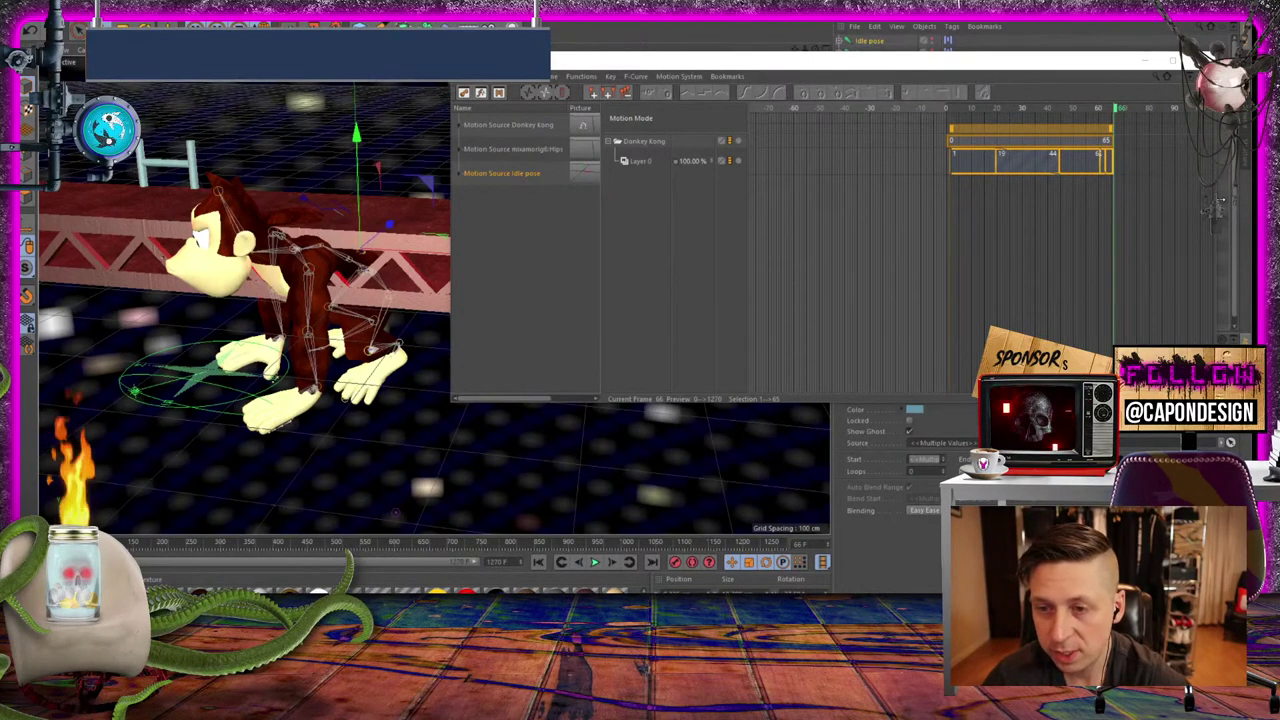
Scrub Donkey Kong's blended clips back to the start and move the timeline clear of the object list and character
left_click_drag(1217, 202, 1130, 205)
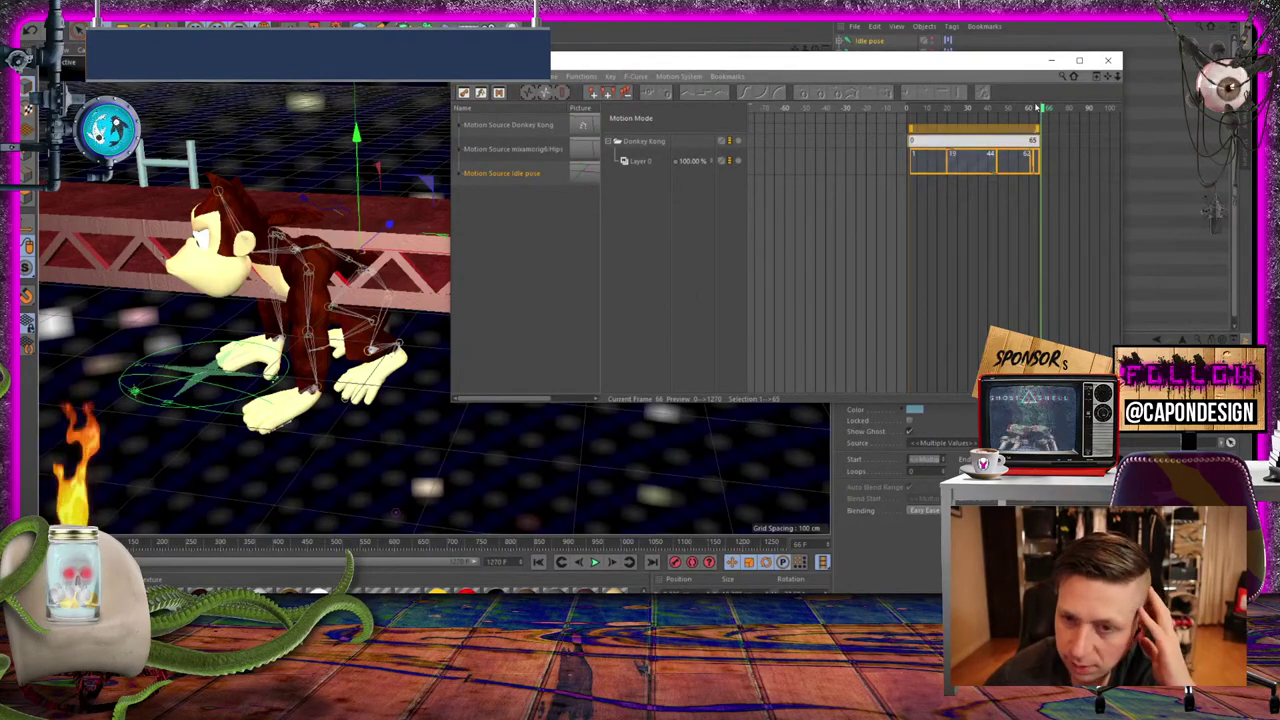
left_click_drag(1045, 107, 992, 110)
left_click_drag(945, 62, 1125, 320)
left_click(870, 42)
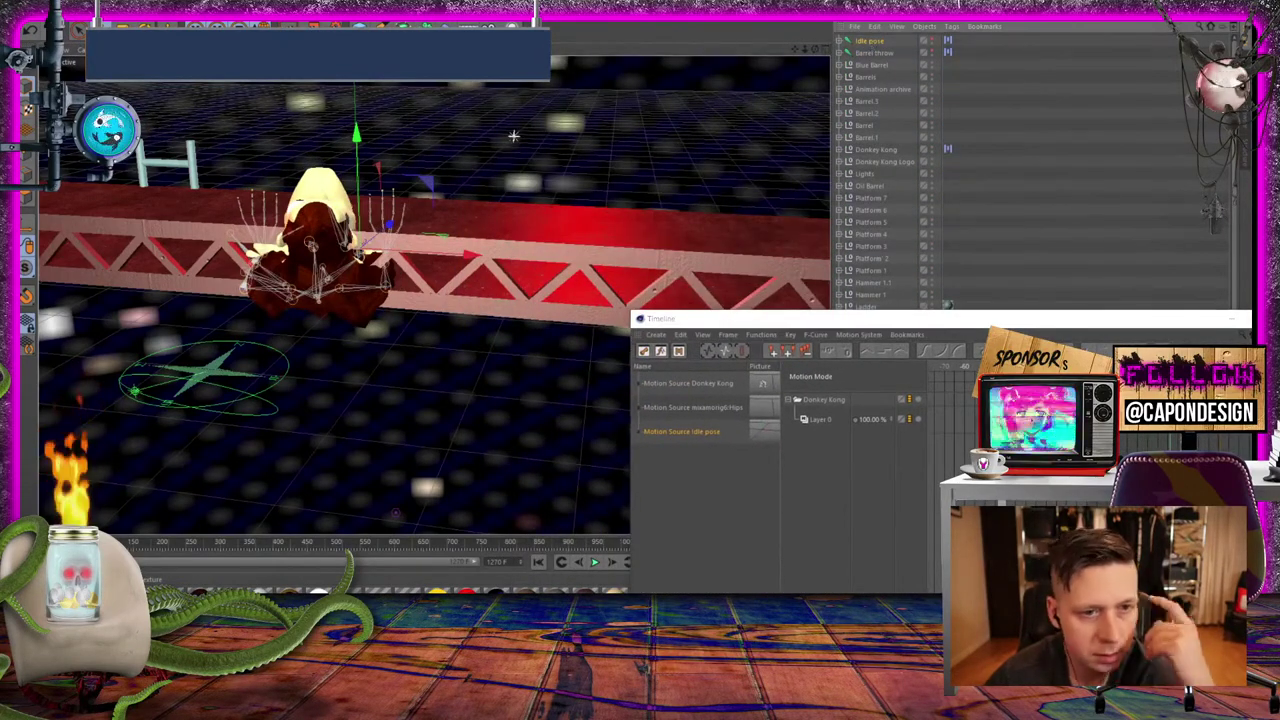
key("r")
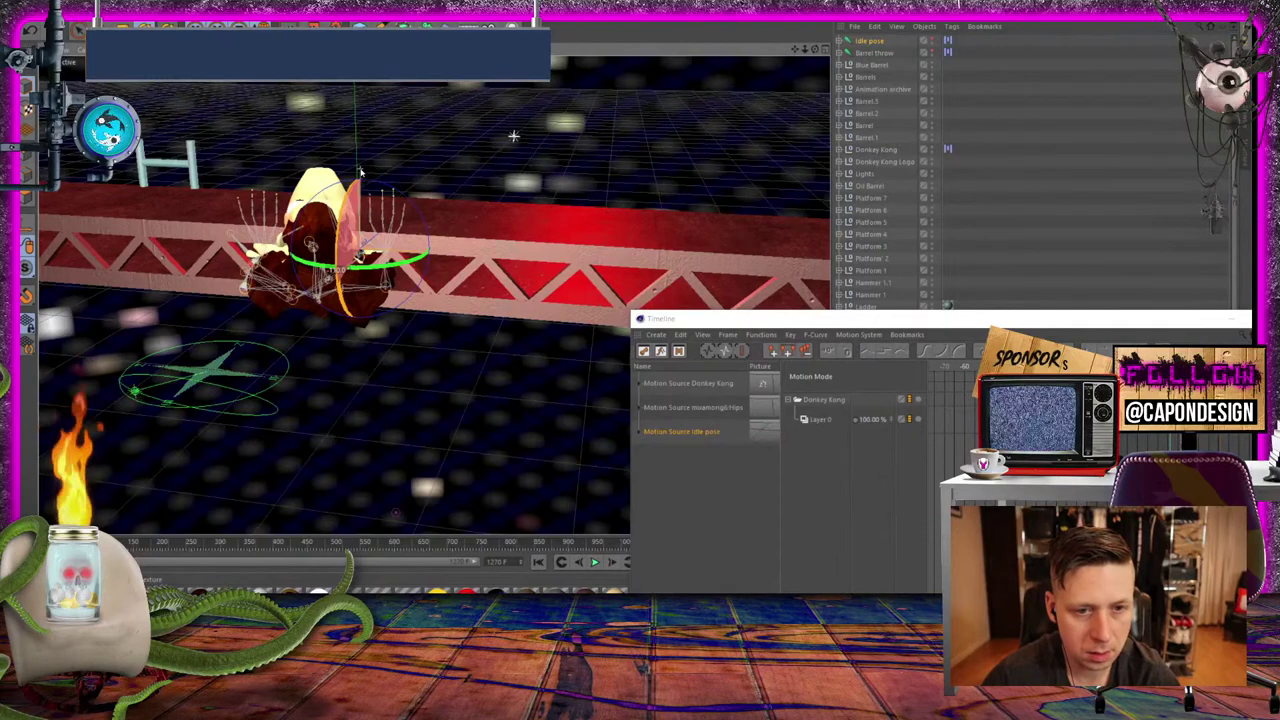
left_click(875, 52)
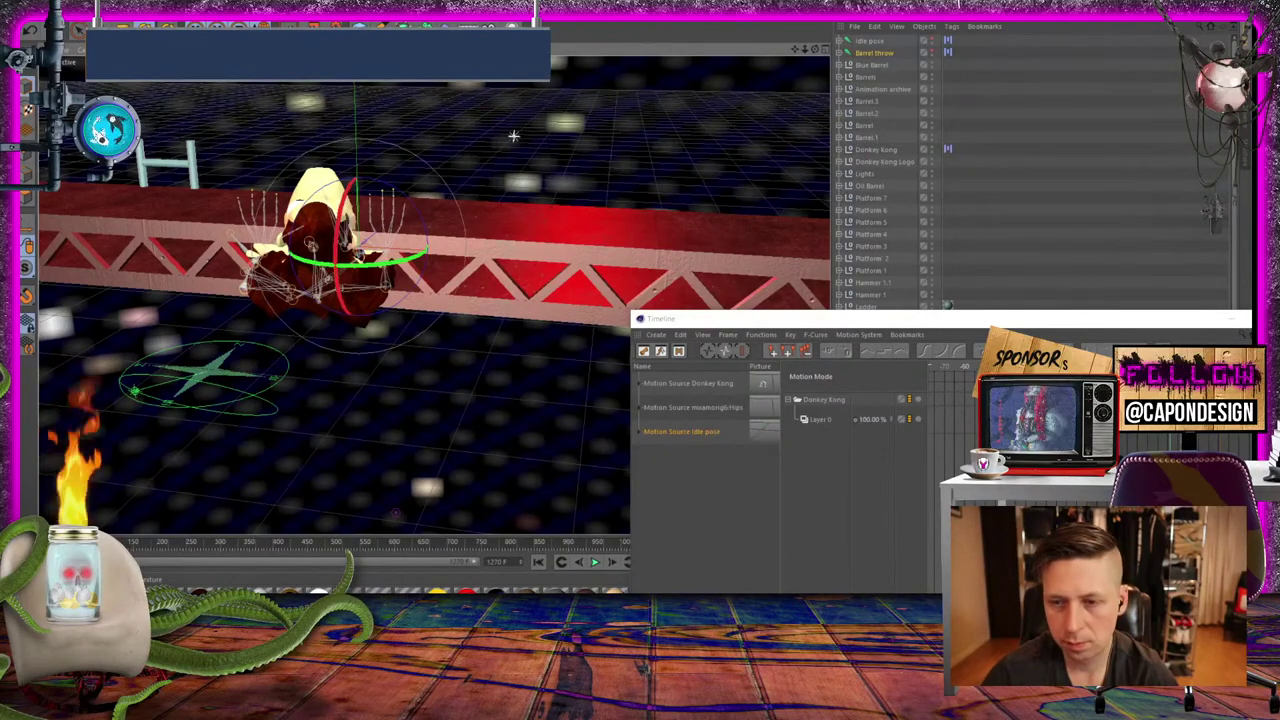
key("F8")
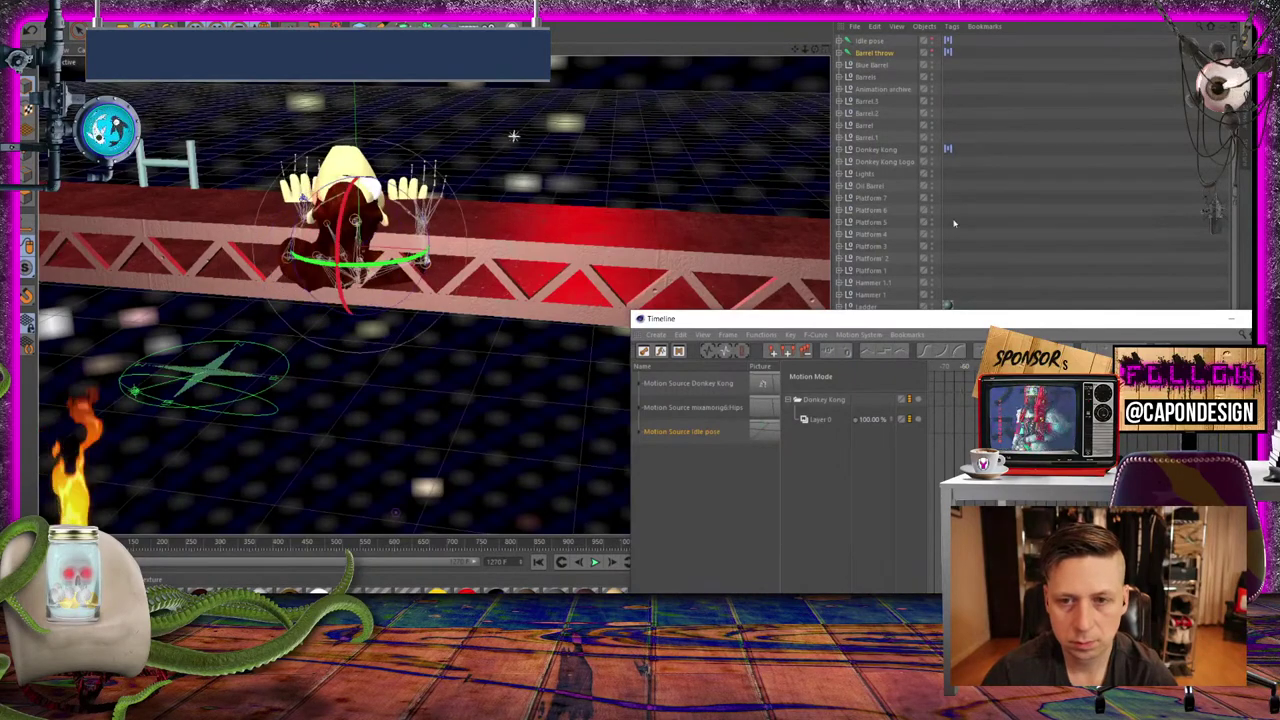
scroll(880, 158, "down", 1)
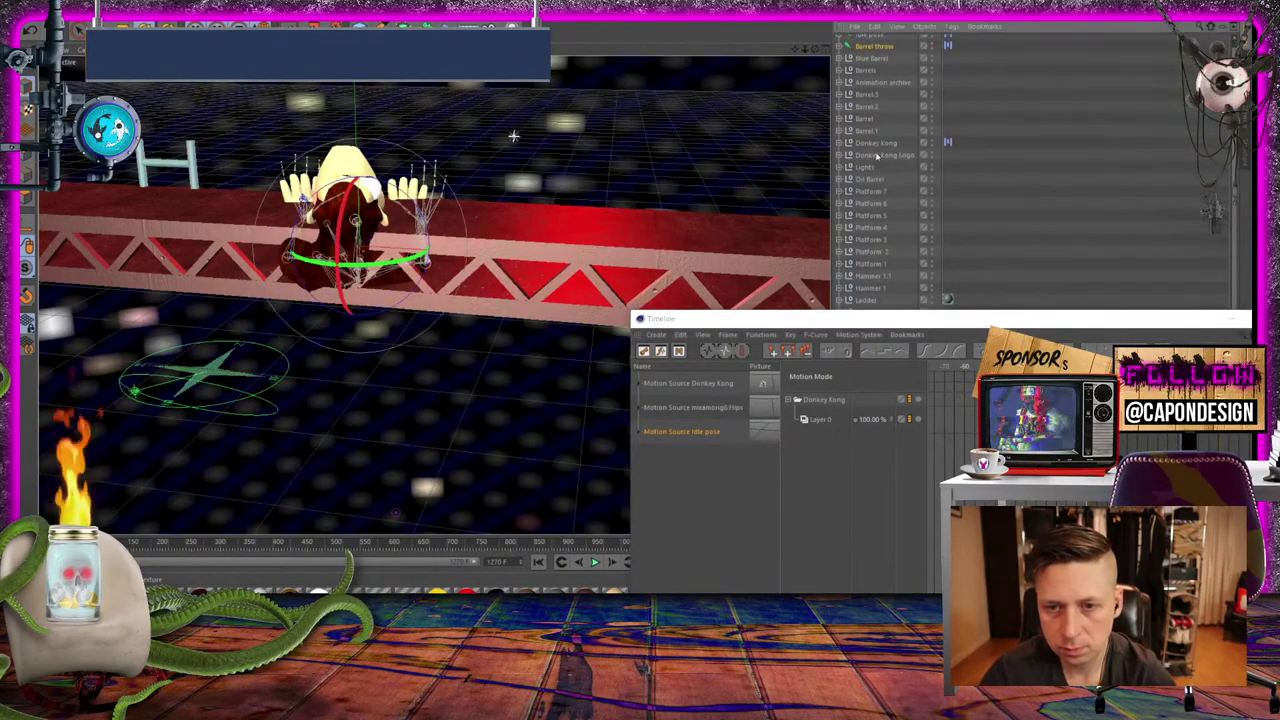
scroll(883, 168, "up", 1)
scroll(883, 170, "down", 1)
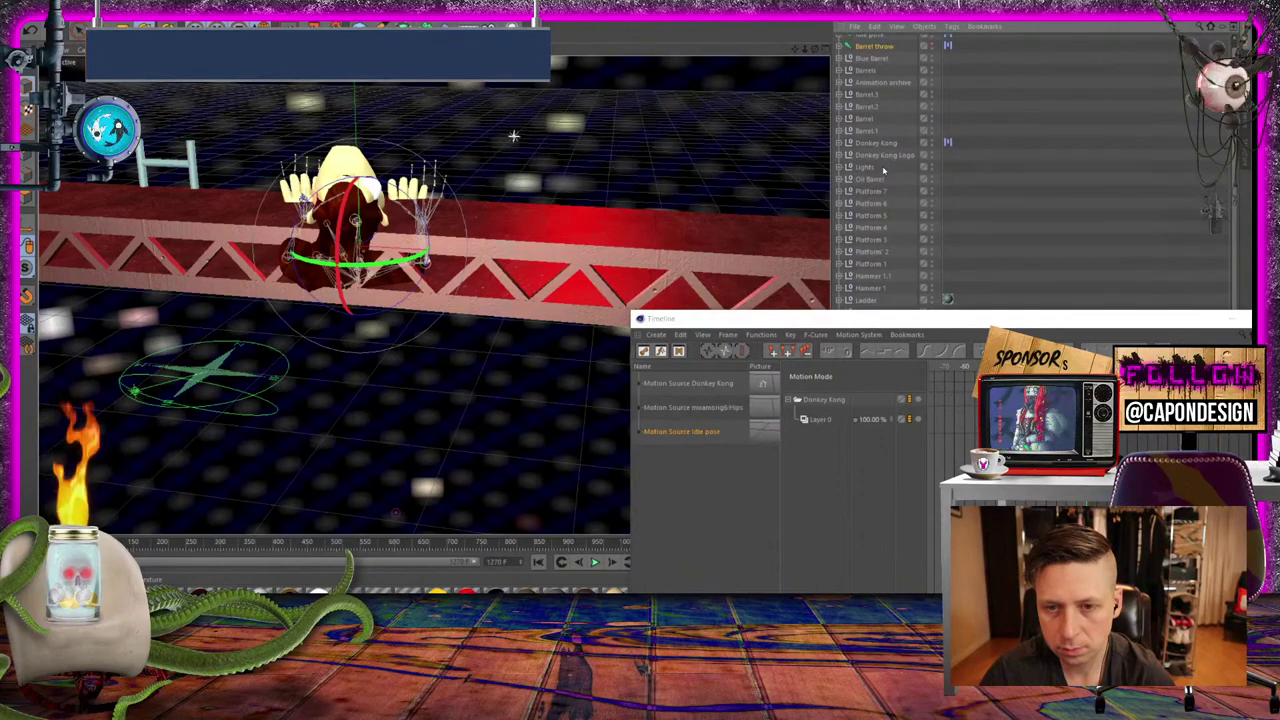
left_click_drag(890, 322, 731, 404)
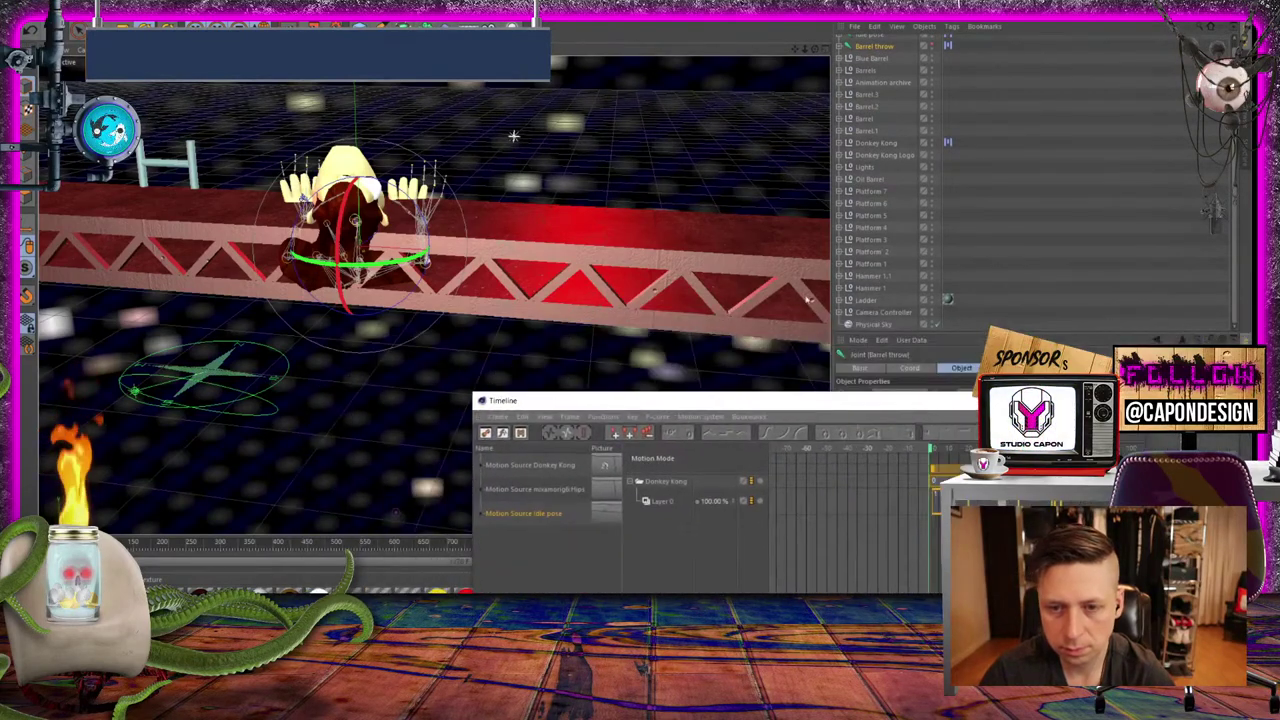
scroll(885, 260, "up", 1)
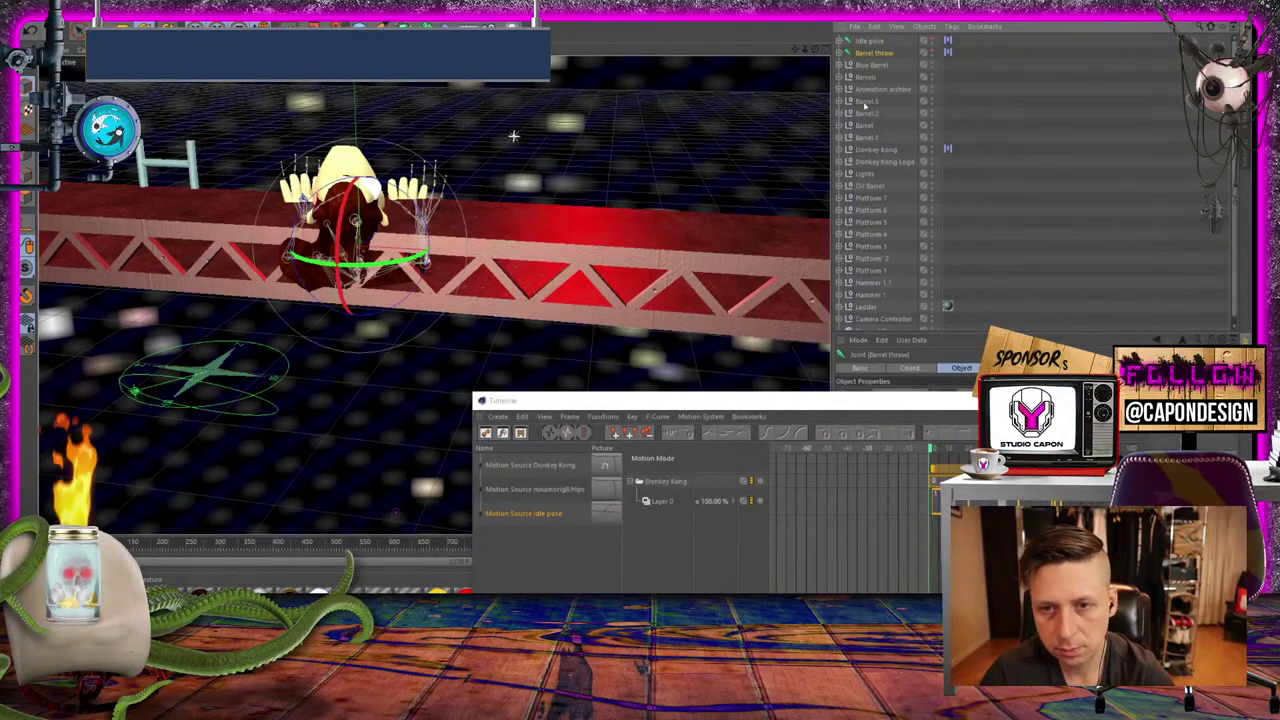
Try to rotate and reposition the Donkey Kong null in the viewport to correct the character's orientation
left_click(879, 162)
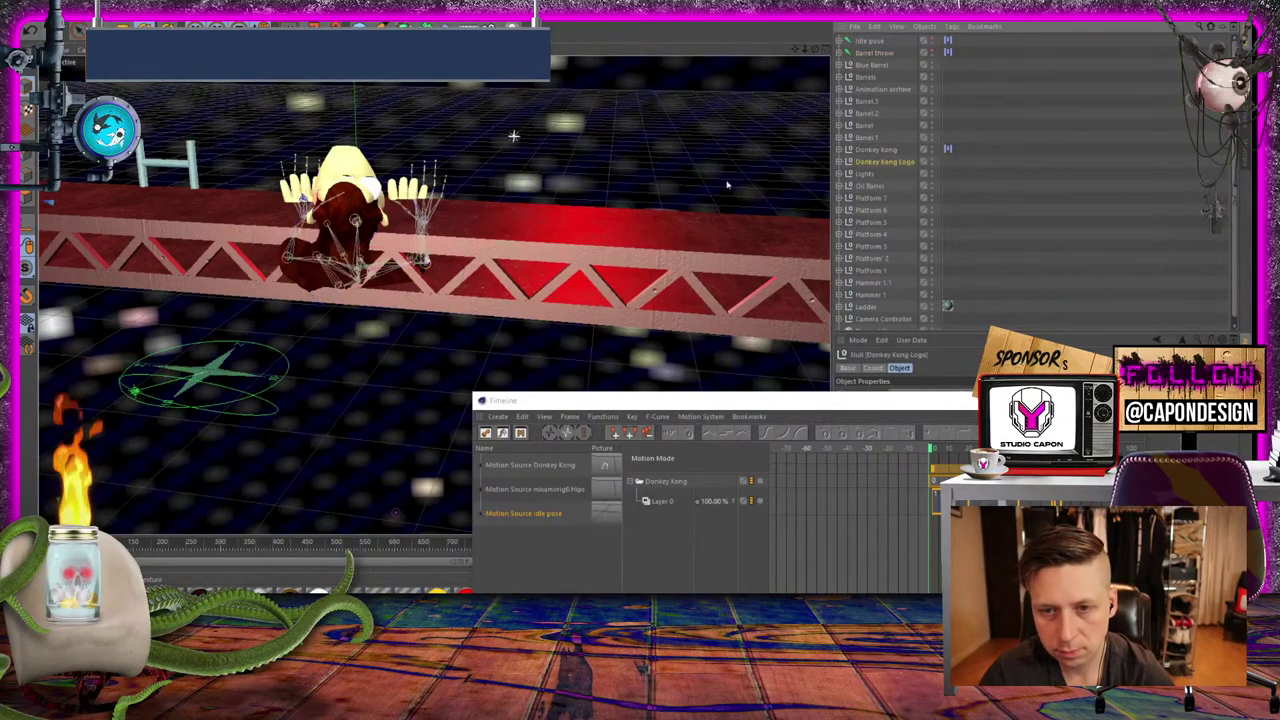
left_click(874, 150)
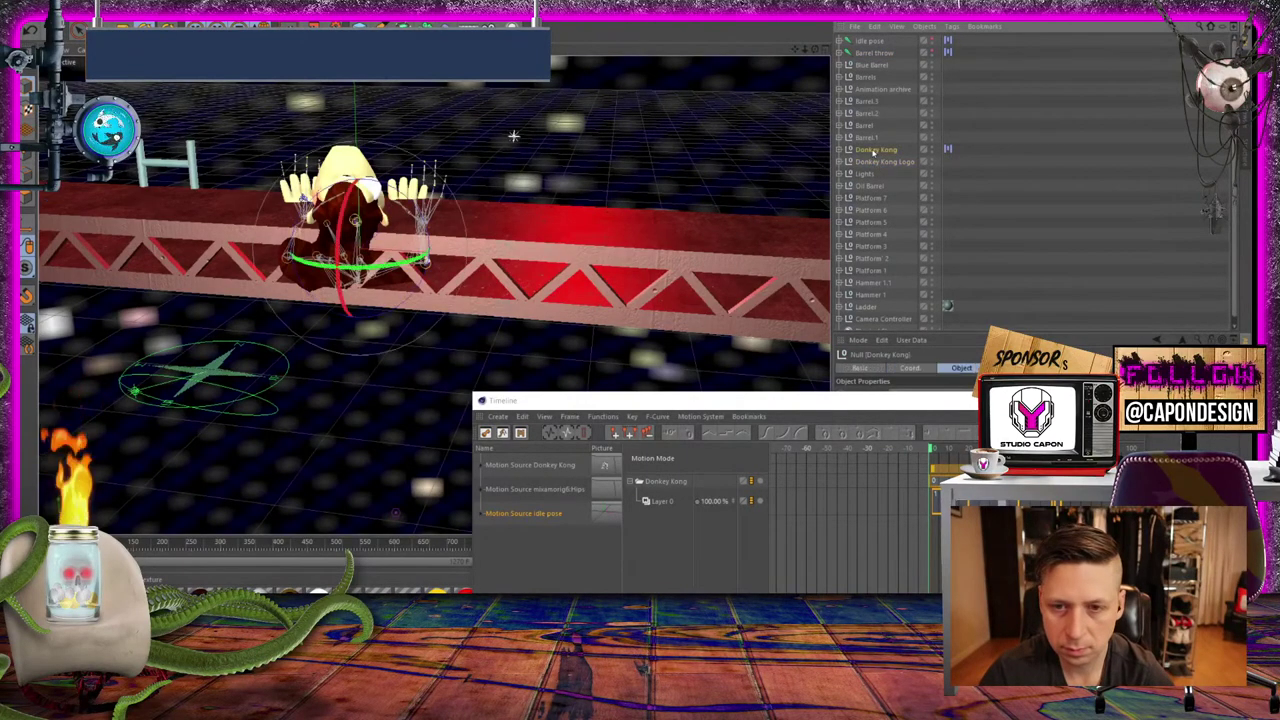
left_click_drag(340, 305, 347, 218)
key("ctrl+z")
key("ctrl+y")
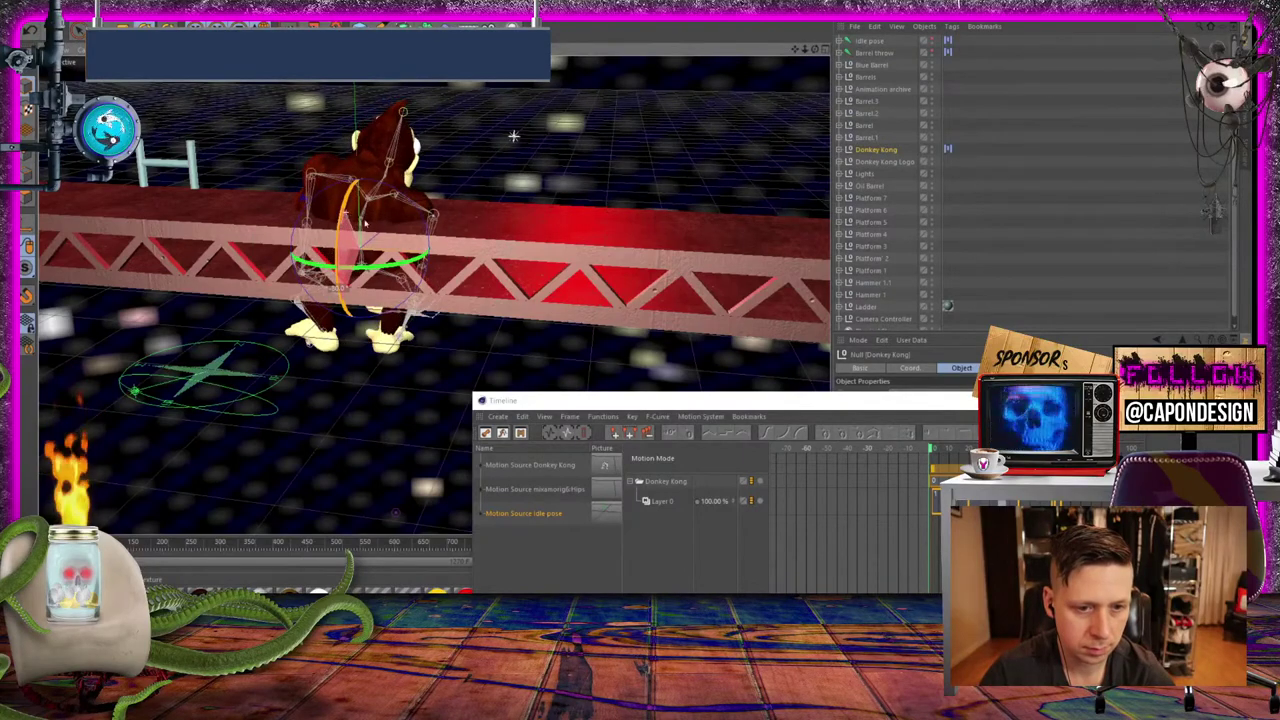
left_click_drag(362, 262, 200, 166)
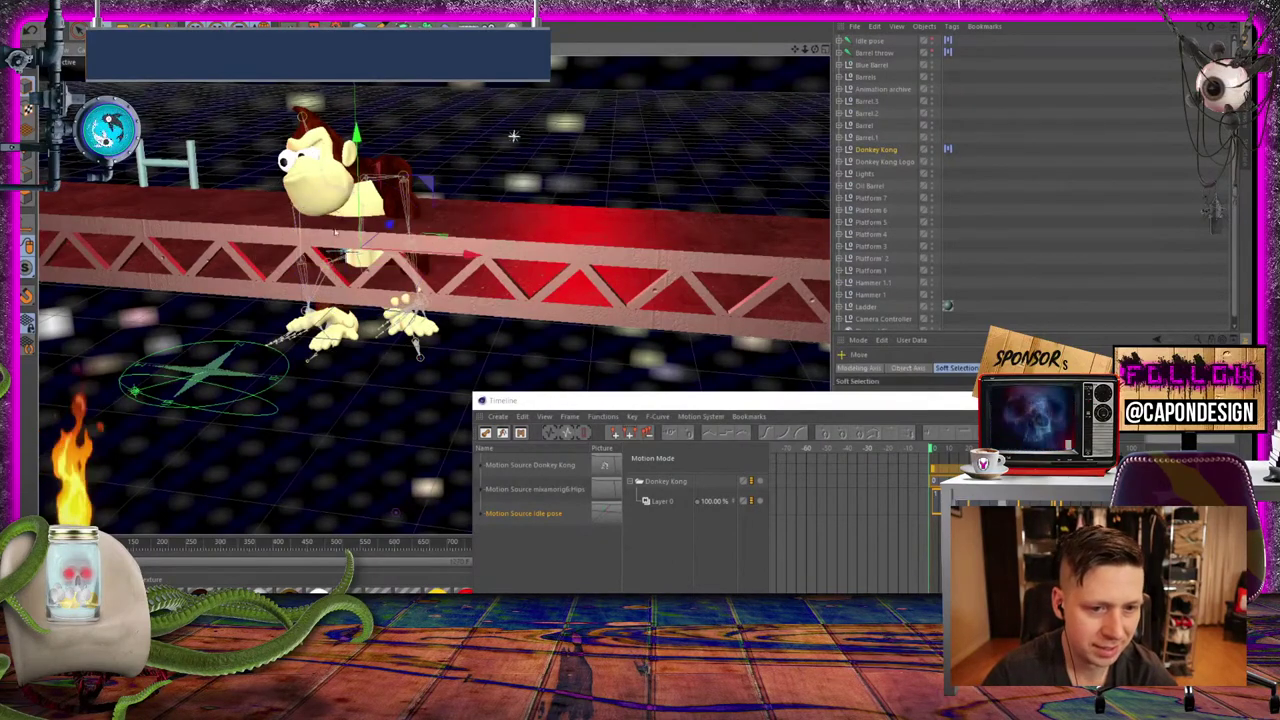
key("ctrl+z")
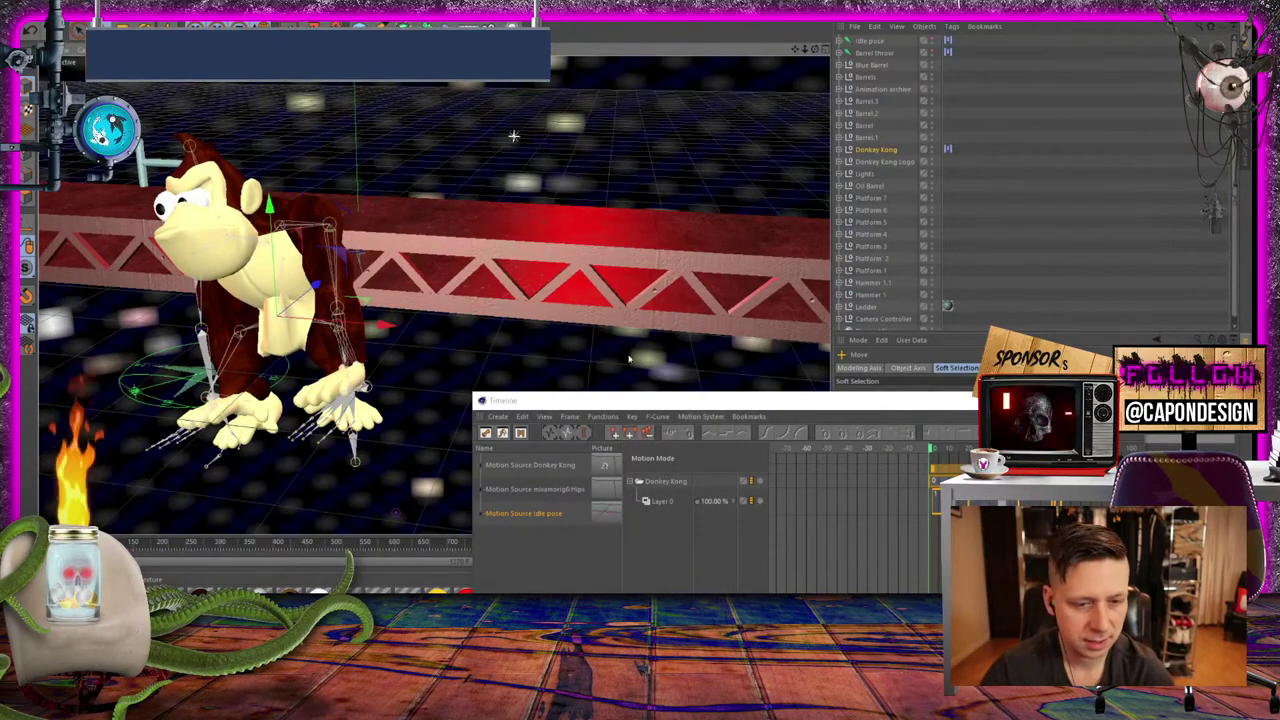
Close the timeline and play back Donkey Kong's blended animation in the viewport
key("shift+F3")
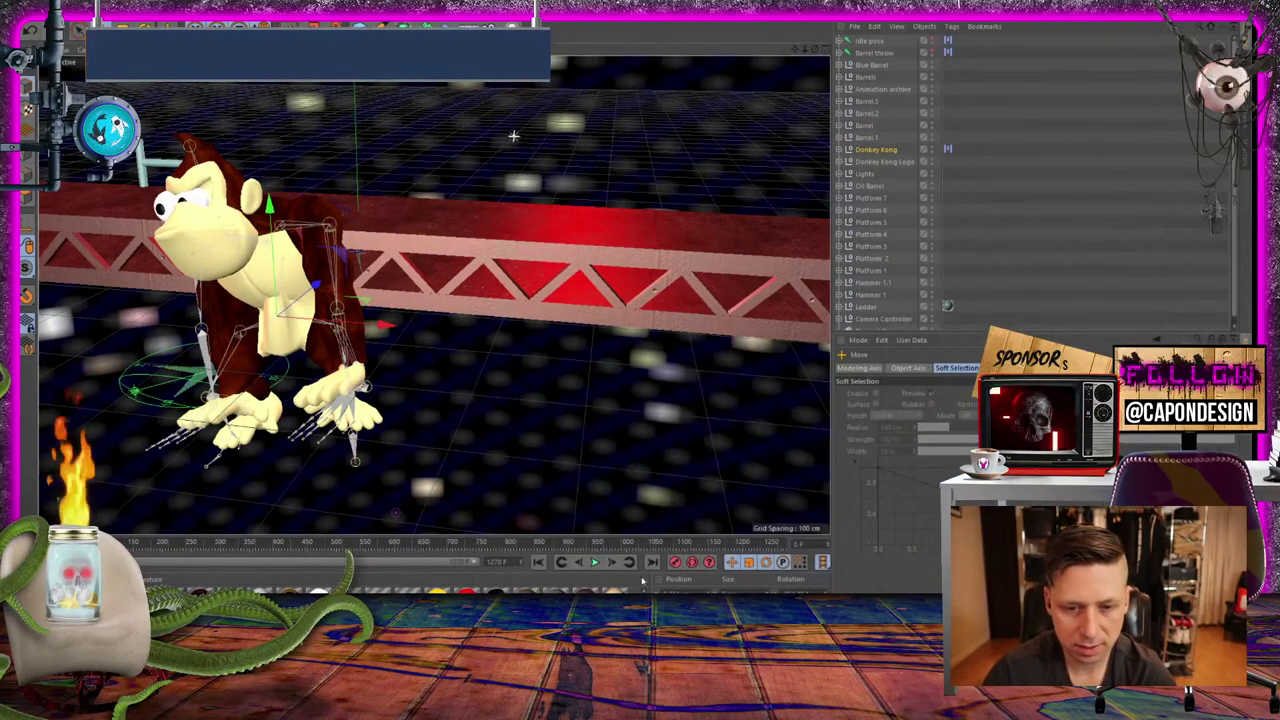
left_click(594, 562)
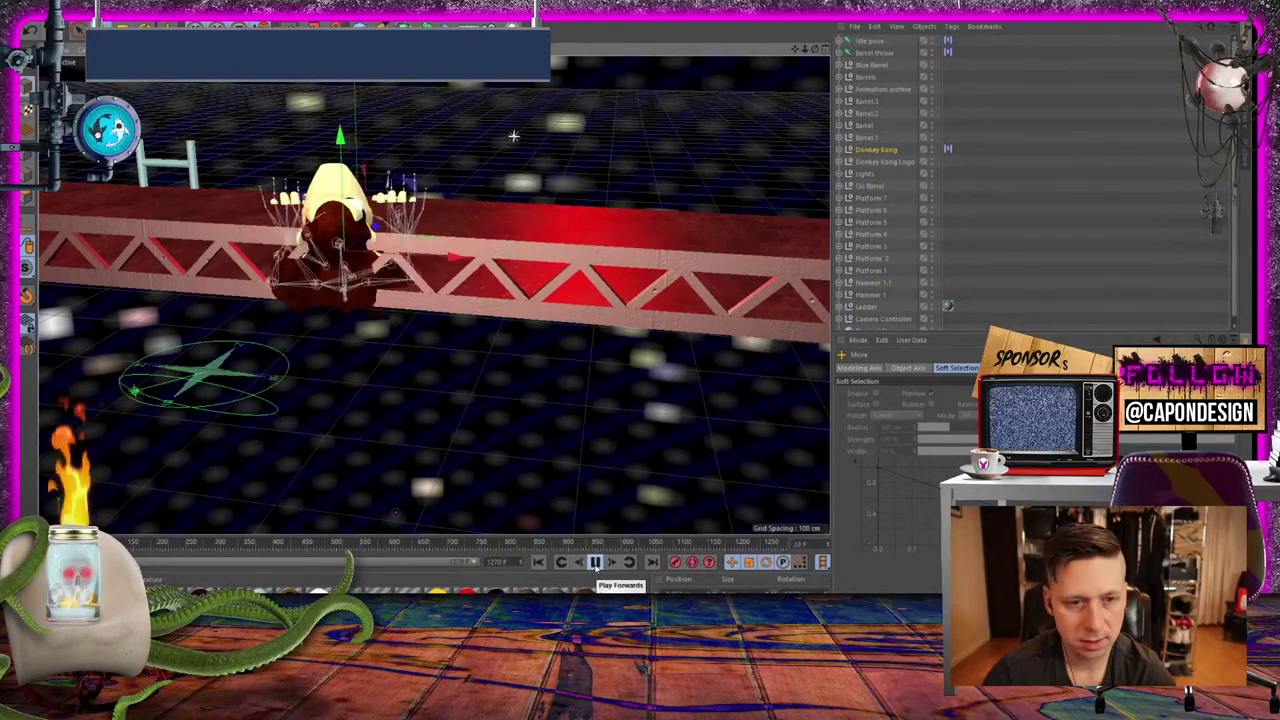
left_click(594, 562)
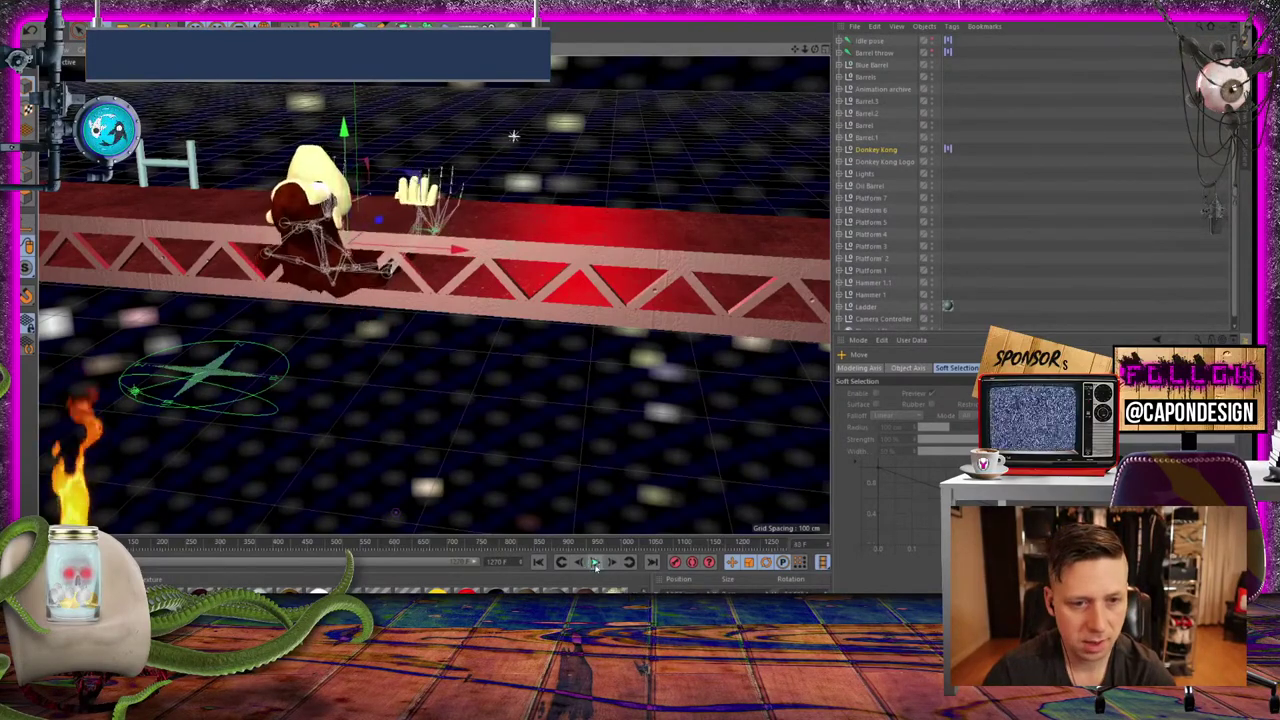
left_click(885, 150)
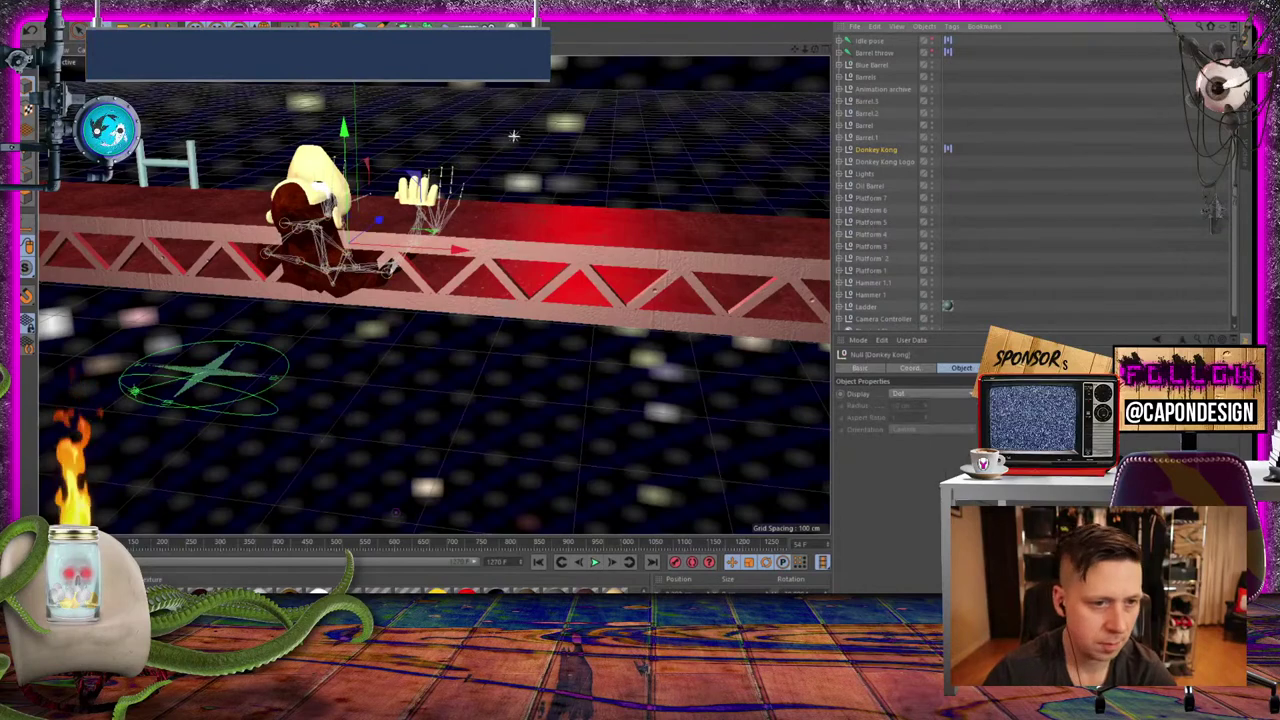
key("r")
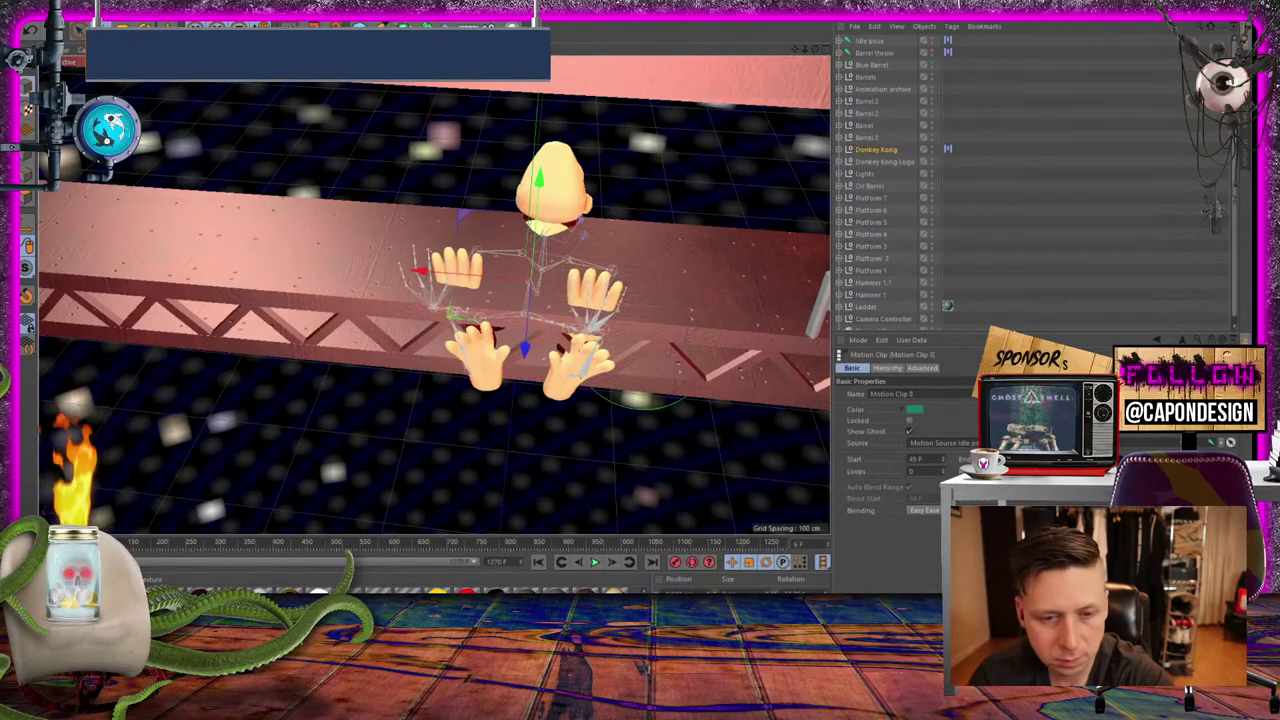
left_click(595, 562)
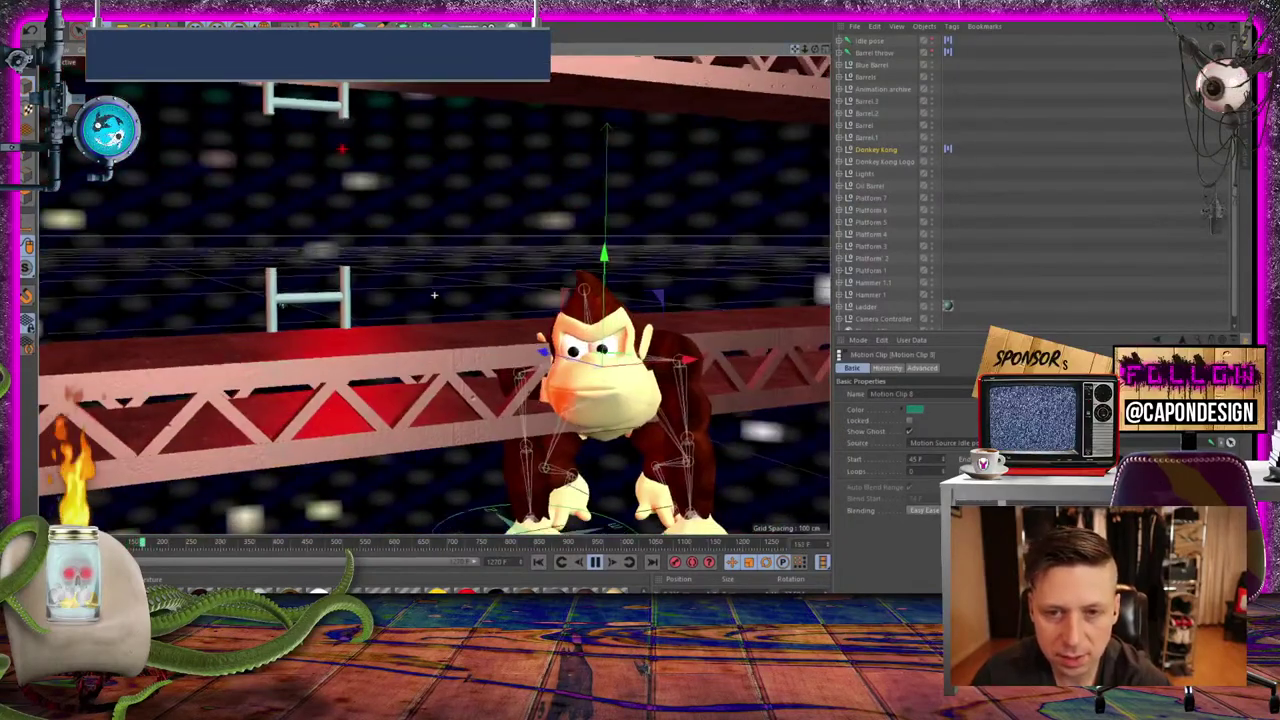
Expand Donkey Kong's full joint hierarchy, look through it and collapse the left and right UpLeg branches
left_click(842, 149)
left_click(848, 173, "ctrl")
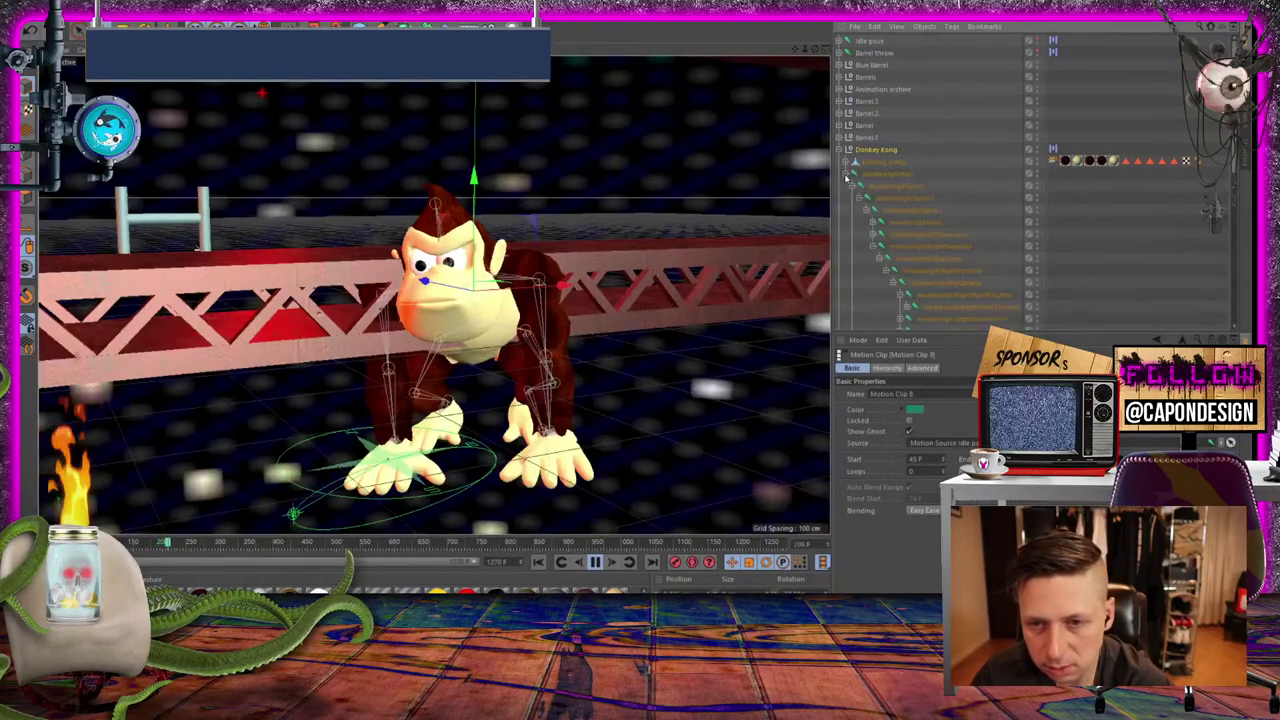
left_click(878, 162)
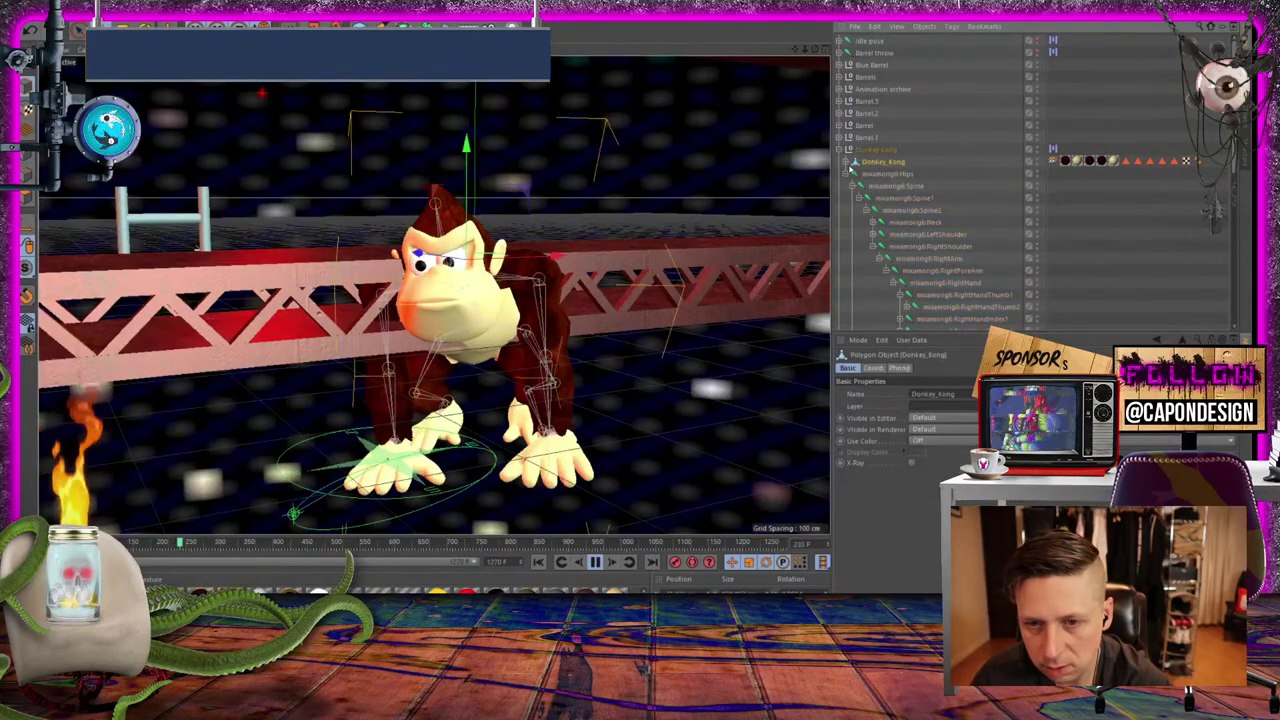
scroll(945, 196, "down", 6)
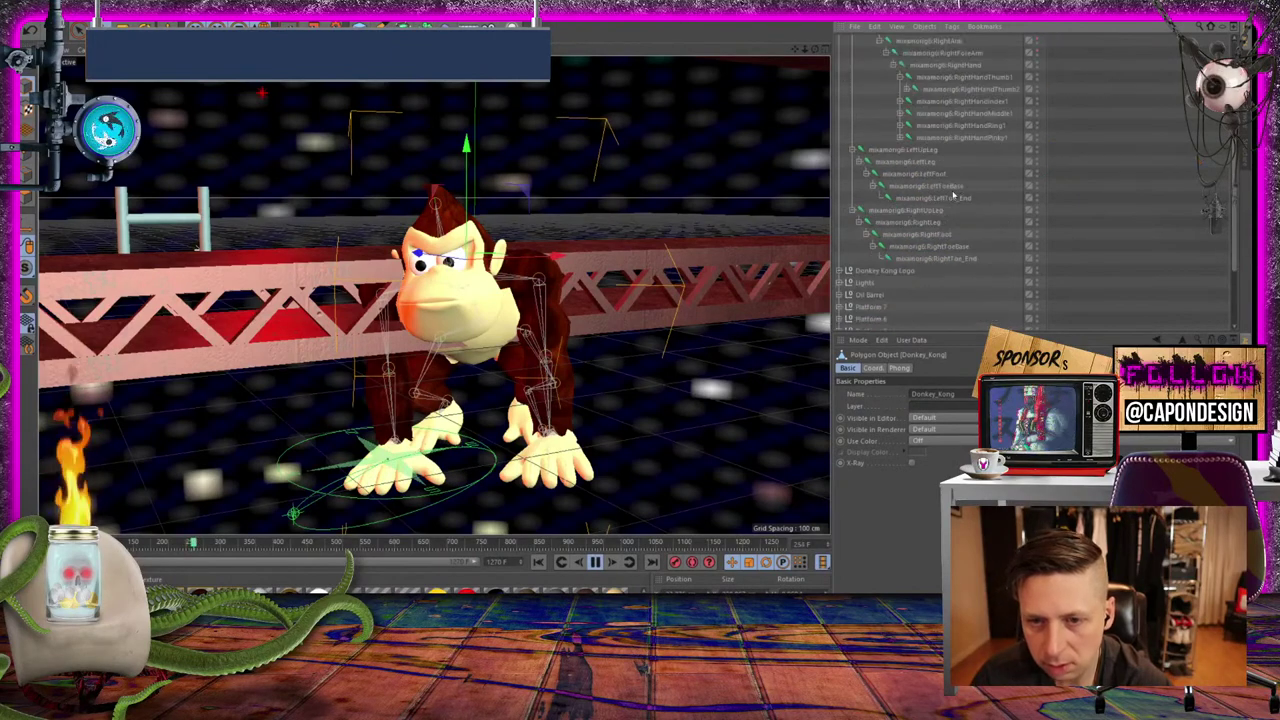
scroll(919, 212, "up", 5)
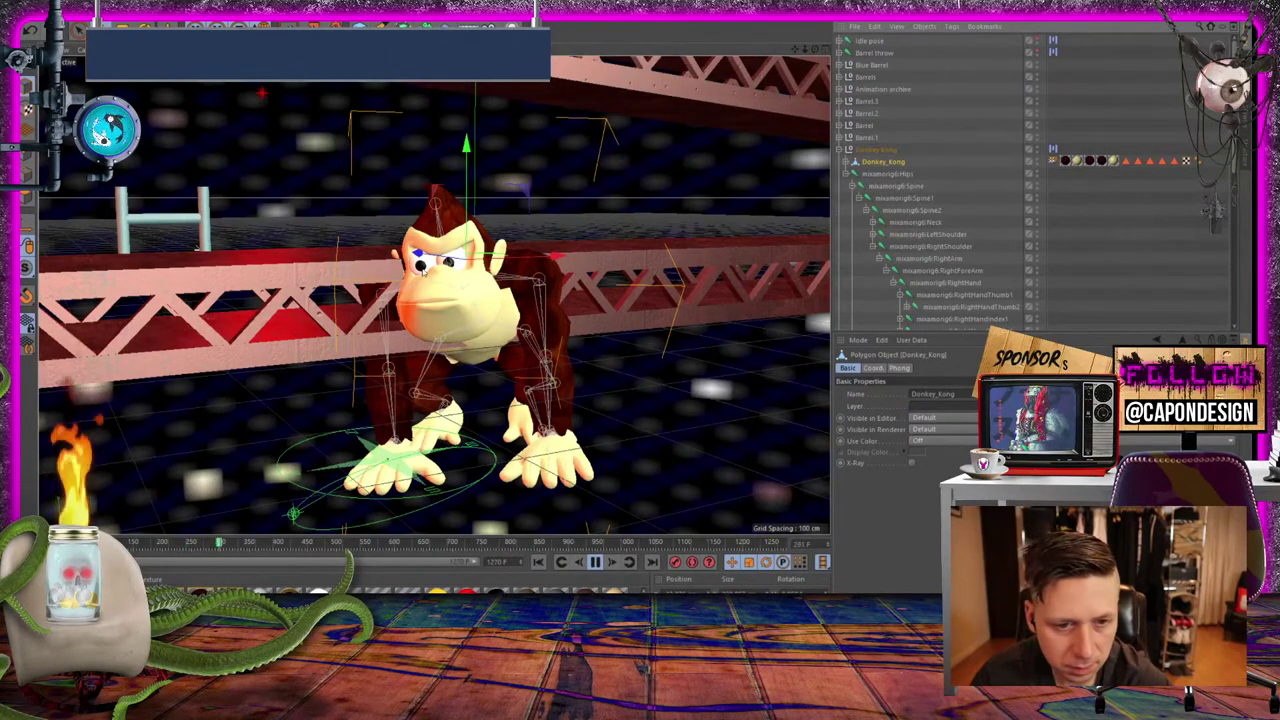
left_click(453, 262)
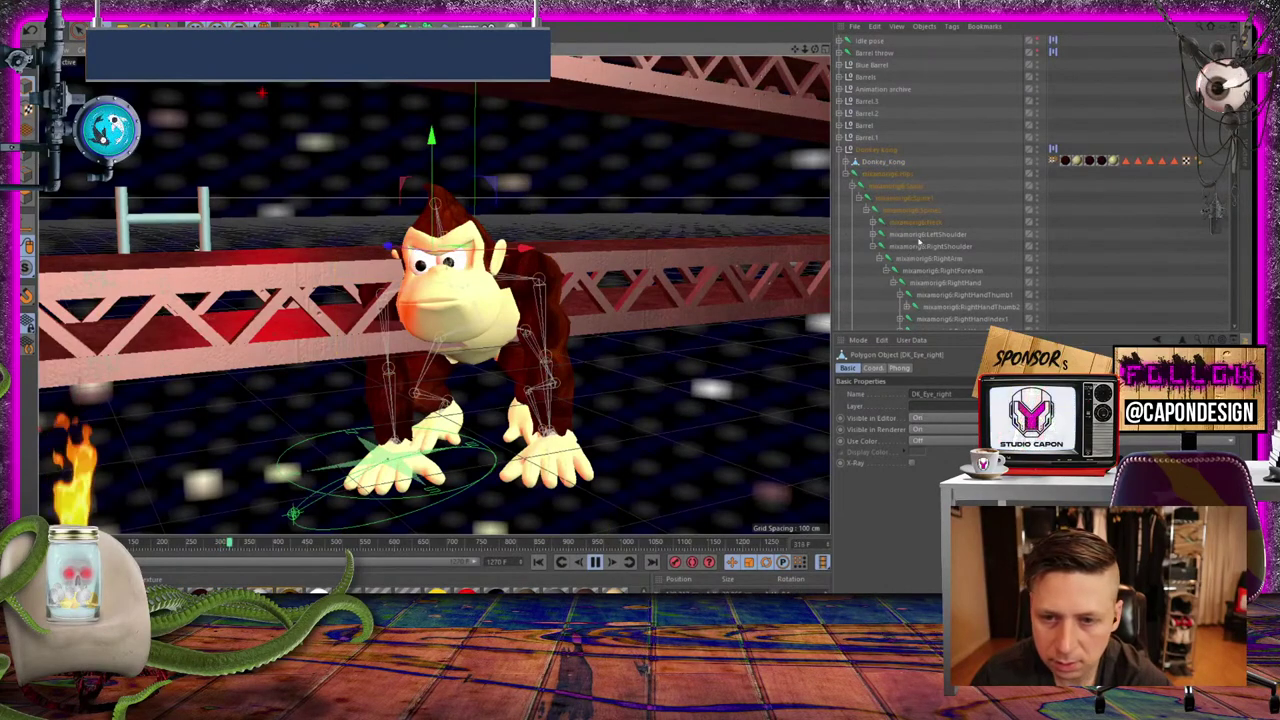
scroll(955, 222, "down", 6)
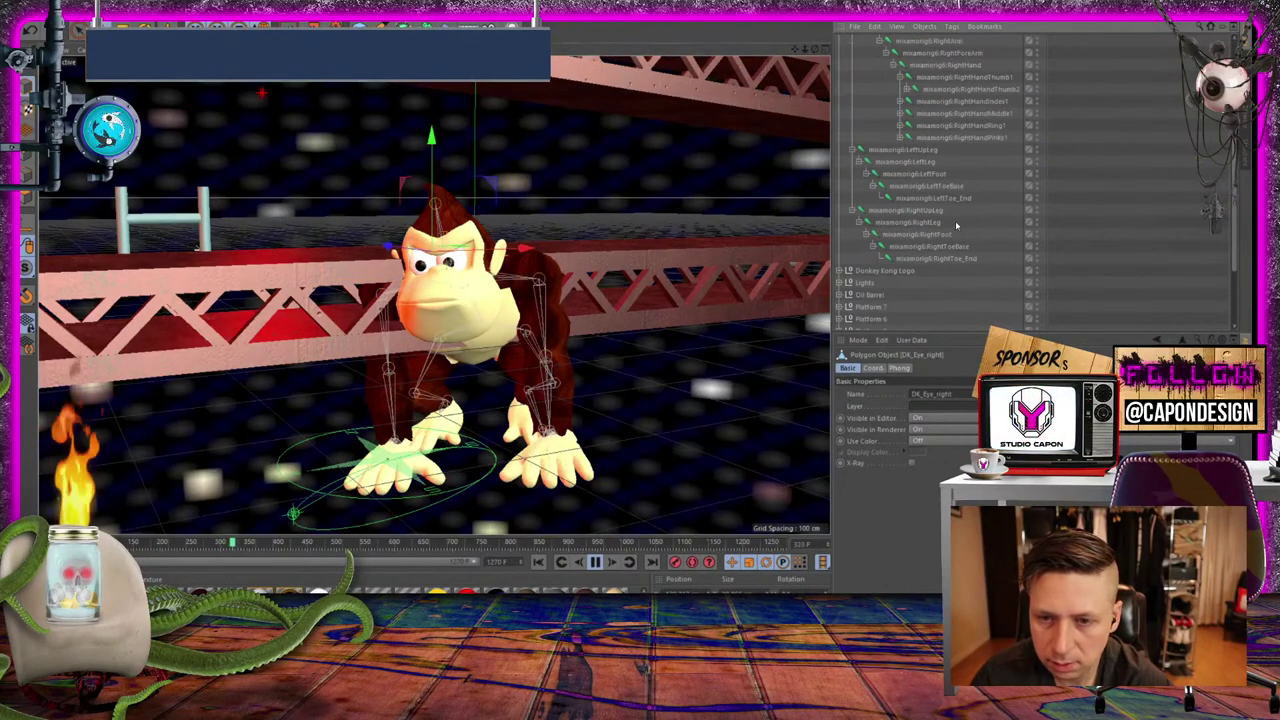
left_click(854, 210)
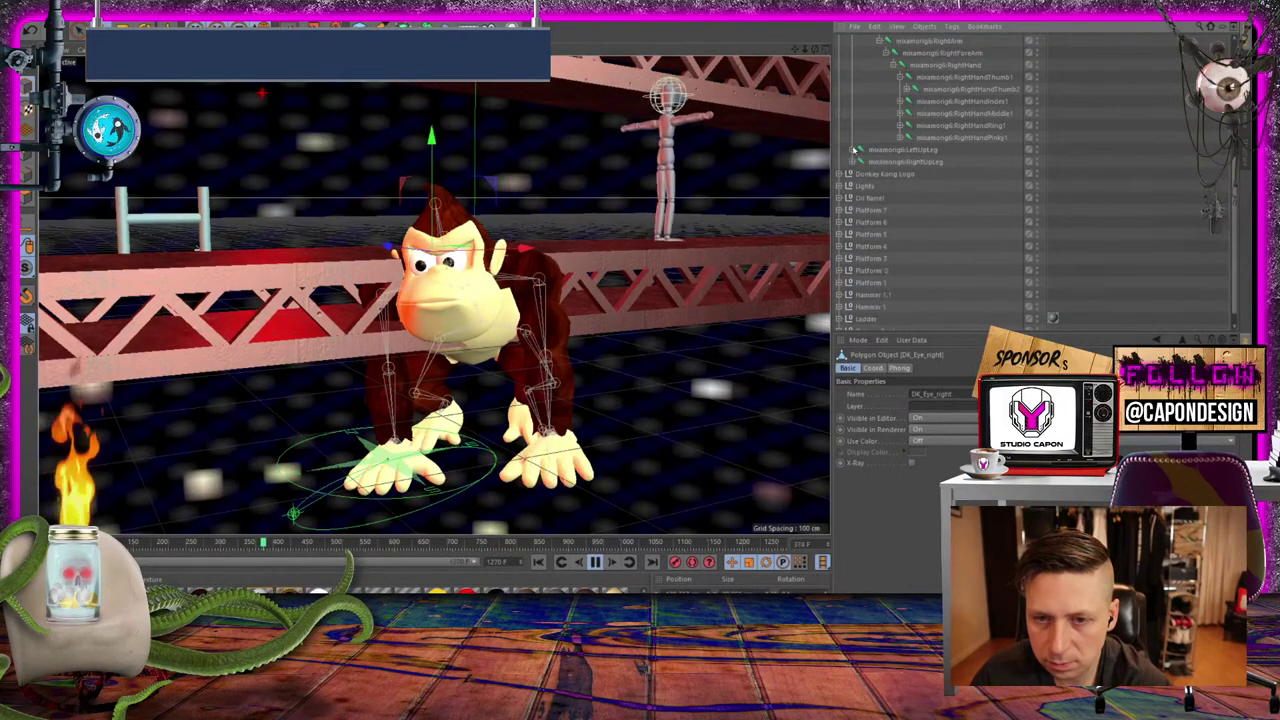
scroll(938, 241, "up", 6)
scroll(938, 241, "down", 2)
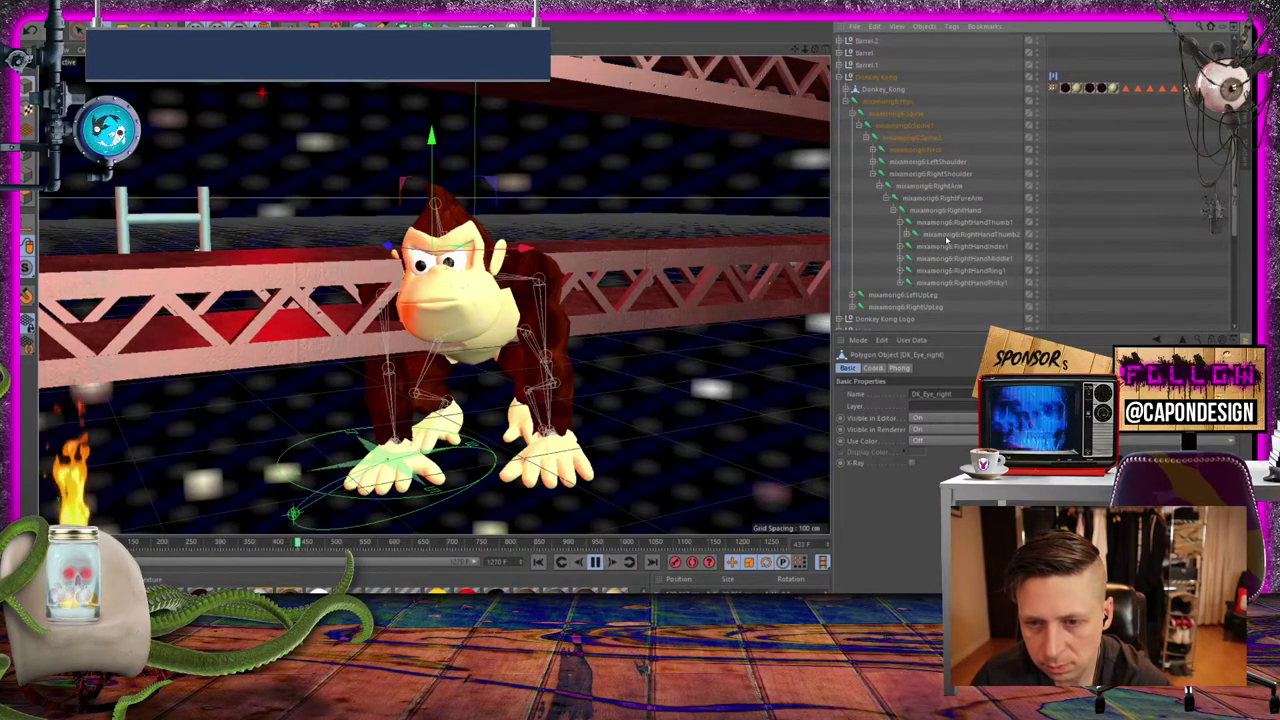
Expand the mixamorig6:Neck branch down to the head's children and collapse DK_Eye_right and DK_Eye_Left
left_click(914, 150)
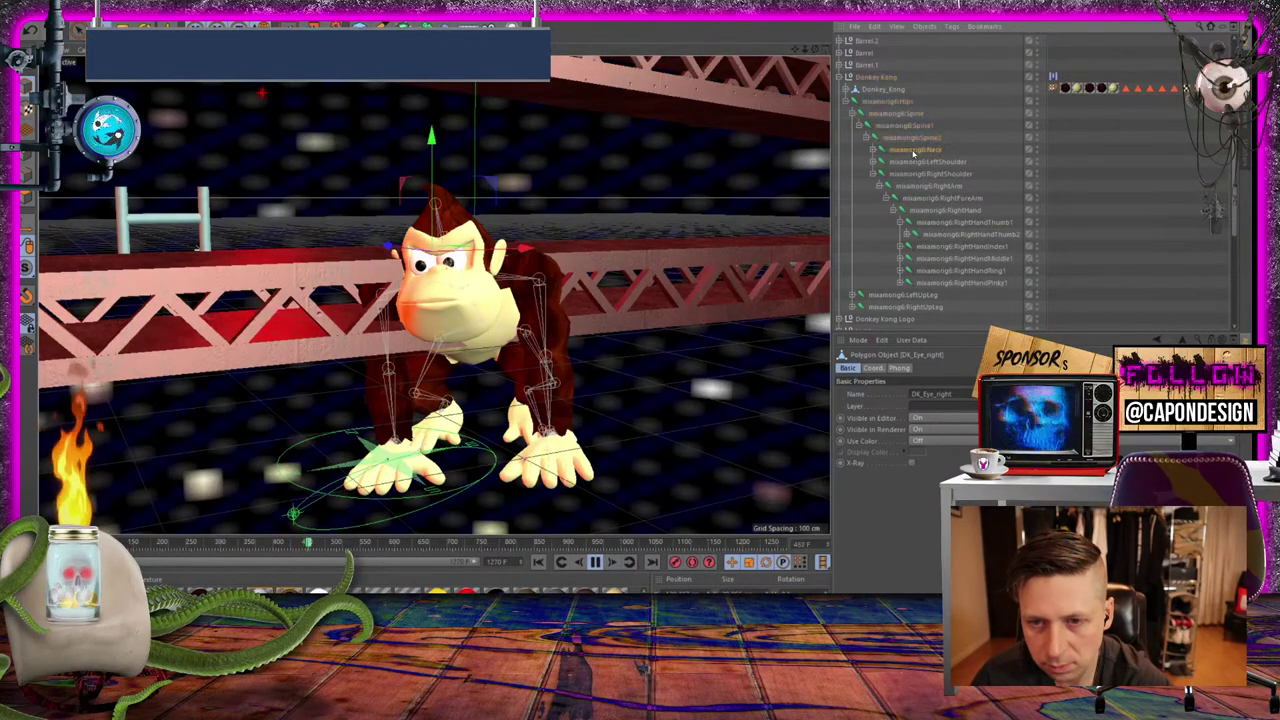
left_click(879, 150)
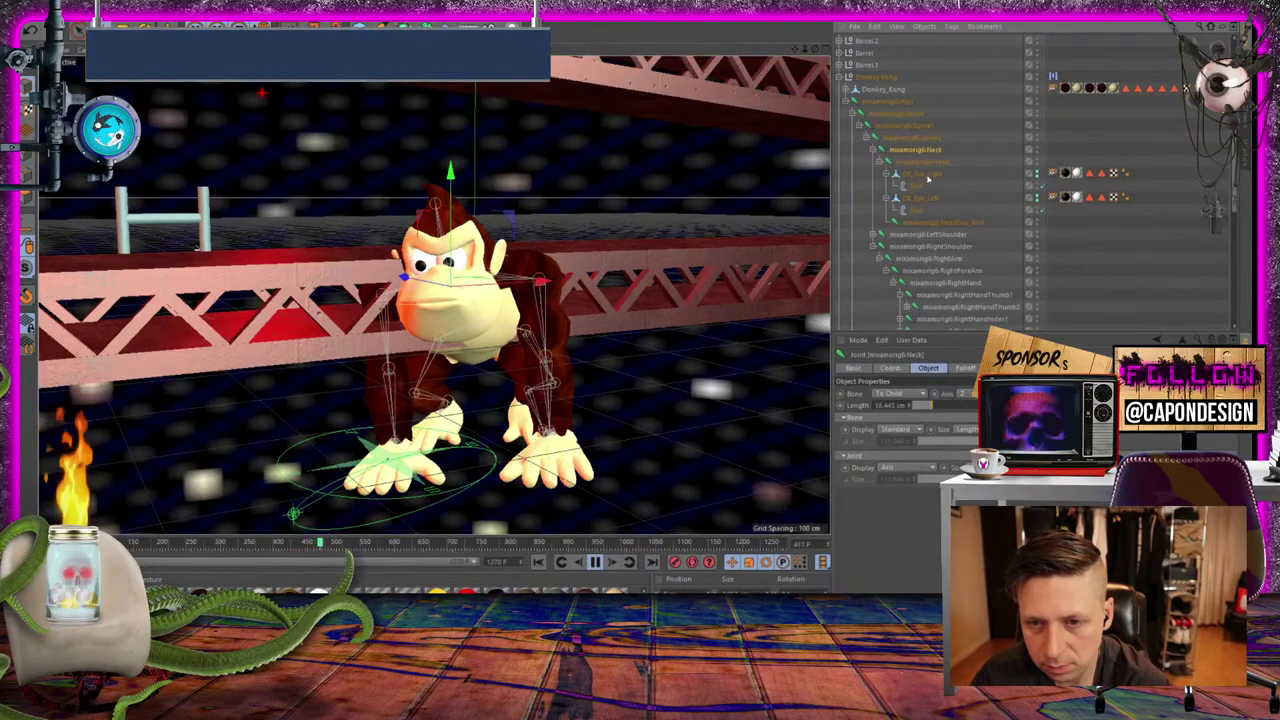
left_click(922, 176)
left_click(924, 200)
left_click(889, 199)
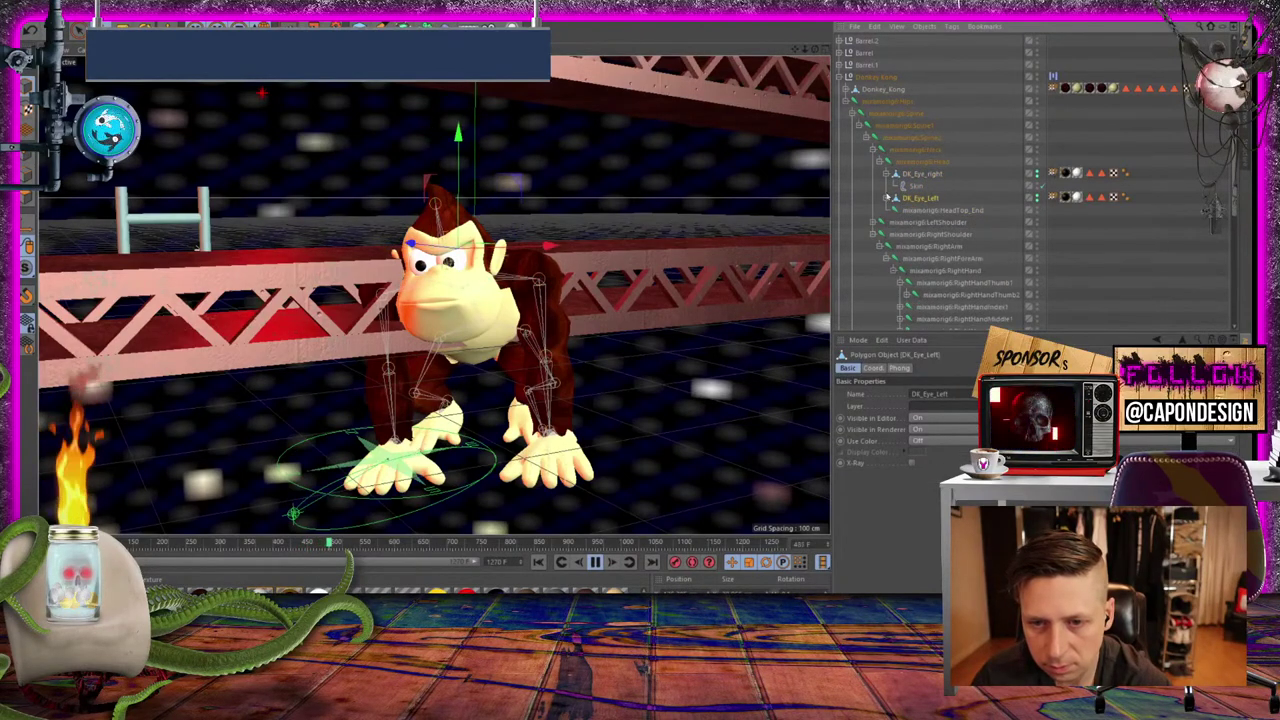
left_click(893, 176)
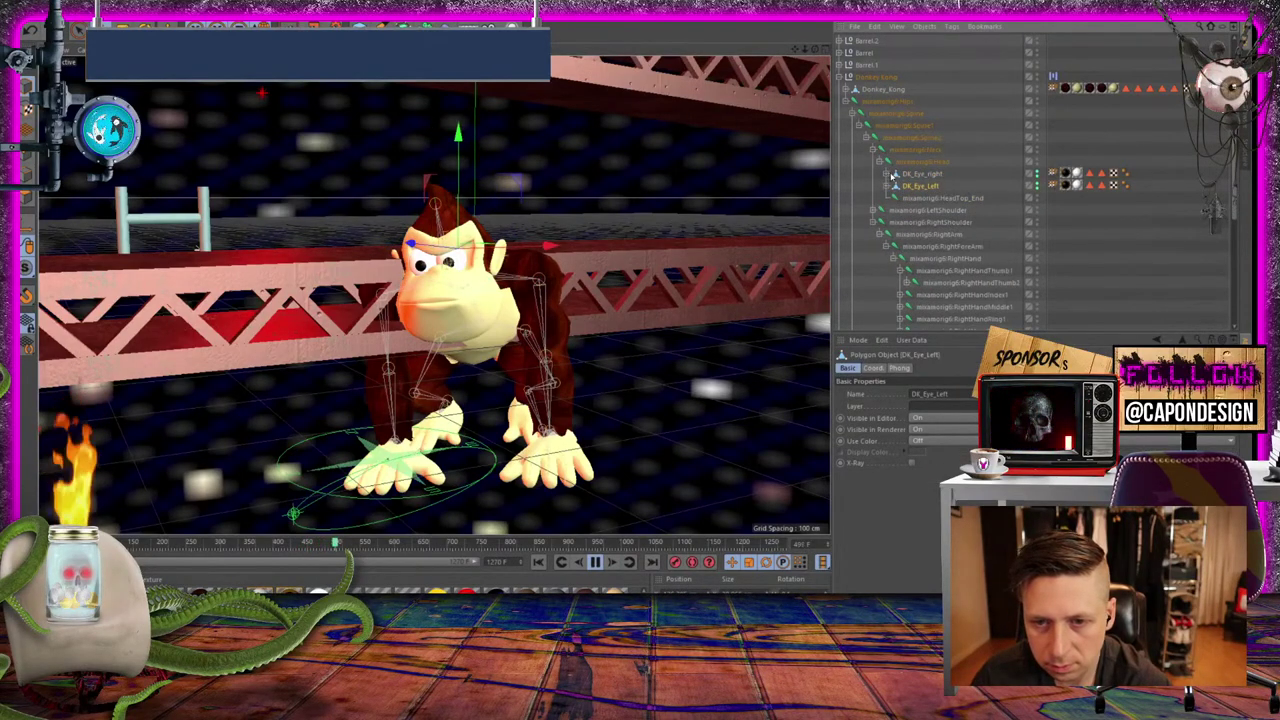
Try moving the mixamorig6:HeadTop_End joint sideways, delete it from Donkey Kong's head and view the character from the side
left_click(940, 199)
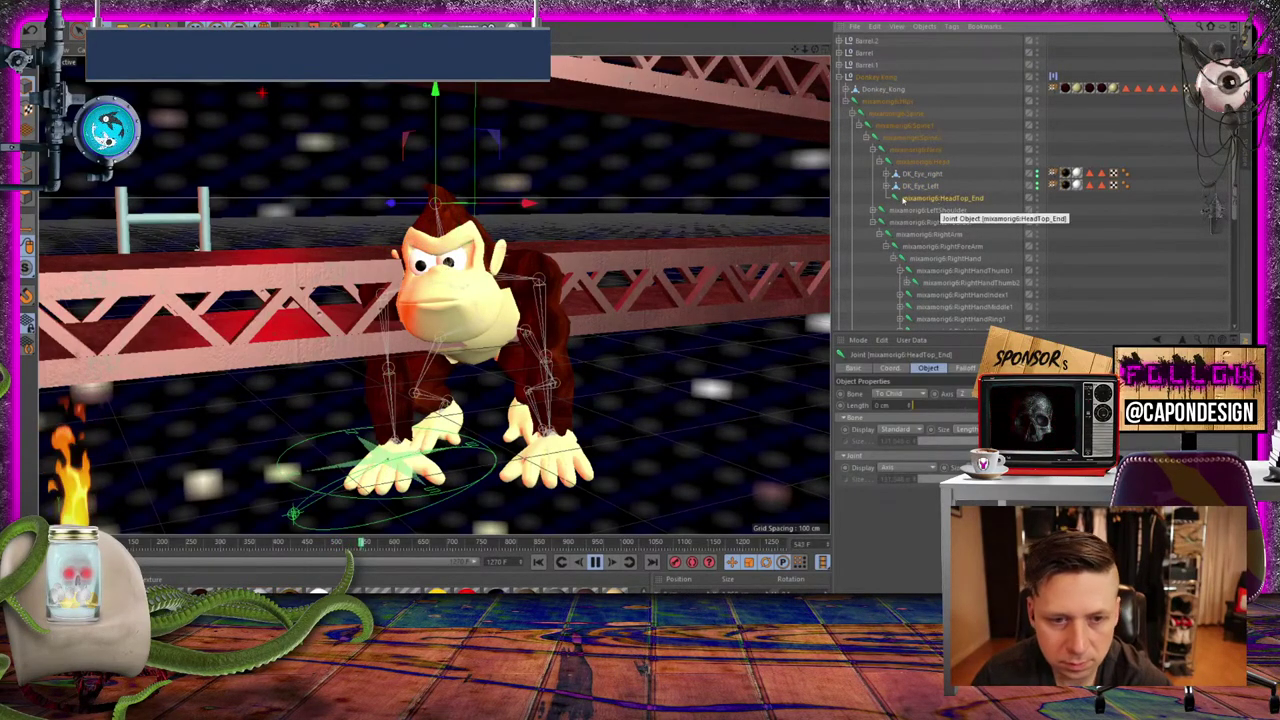
left_click_drag(535, 206, 596, 197)
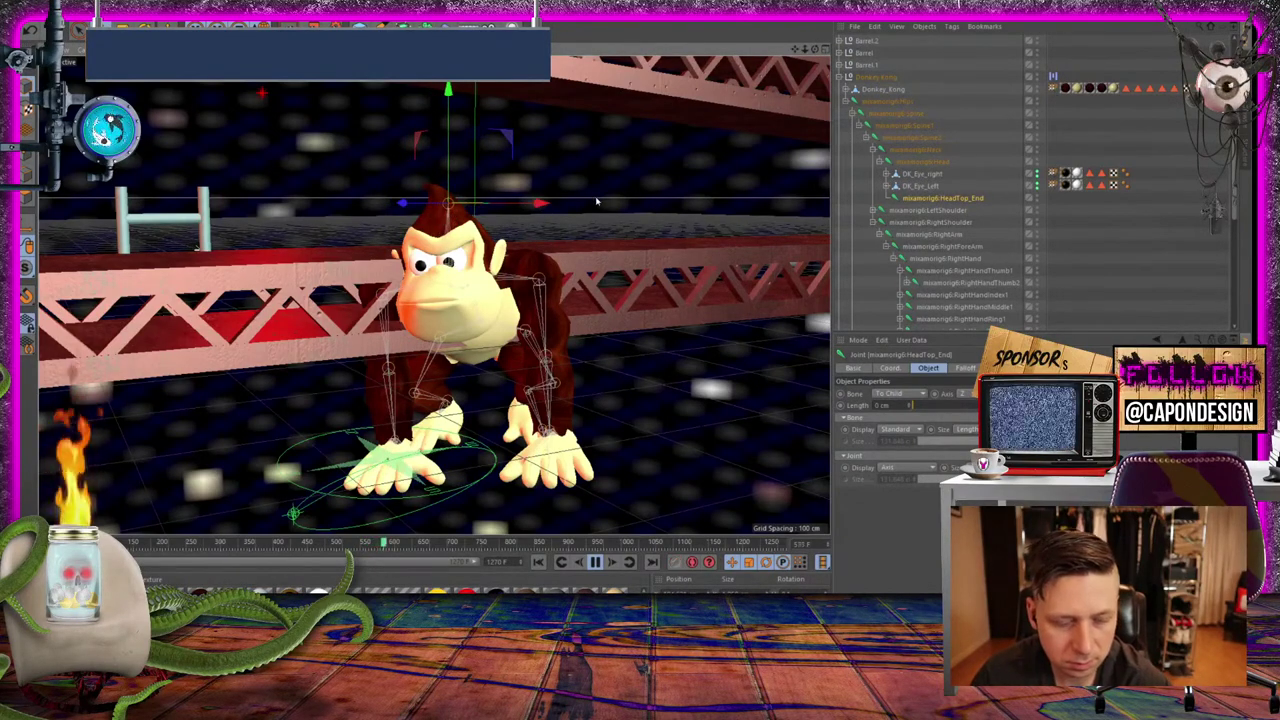
key("Delete")
left_click_drag(608, 259, 438, 231, "alt")
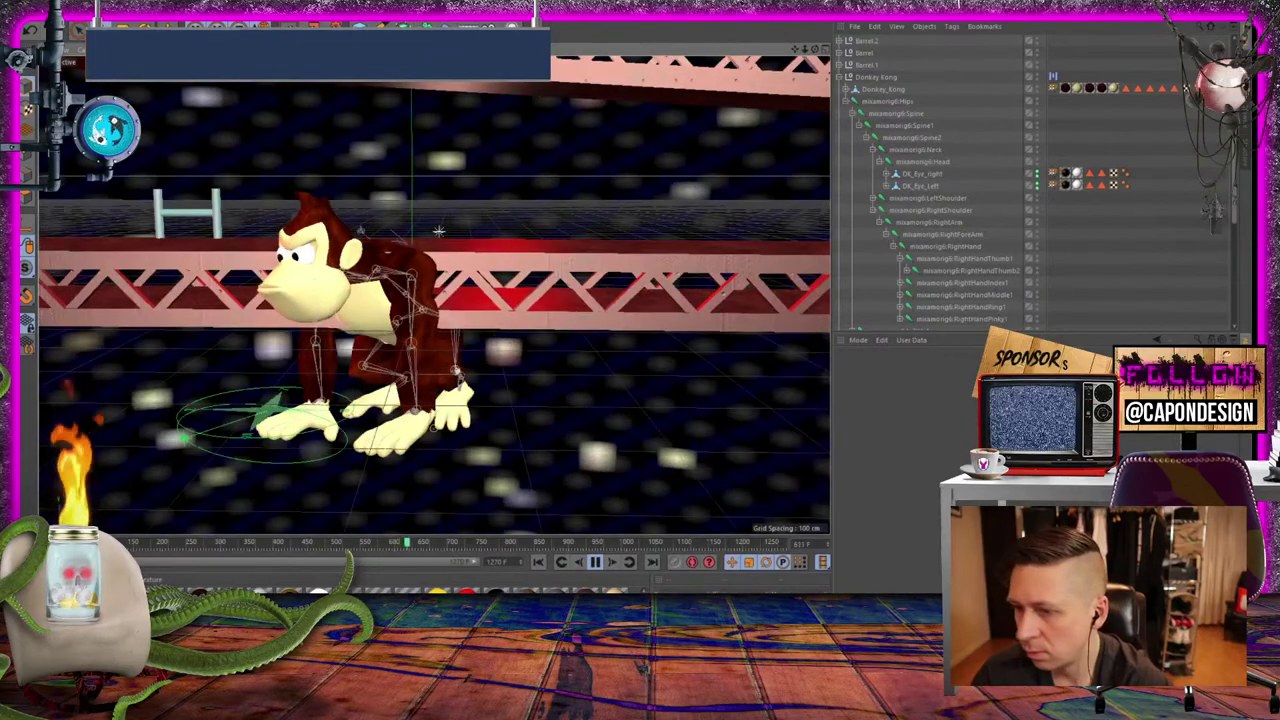